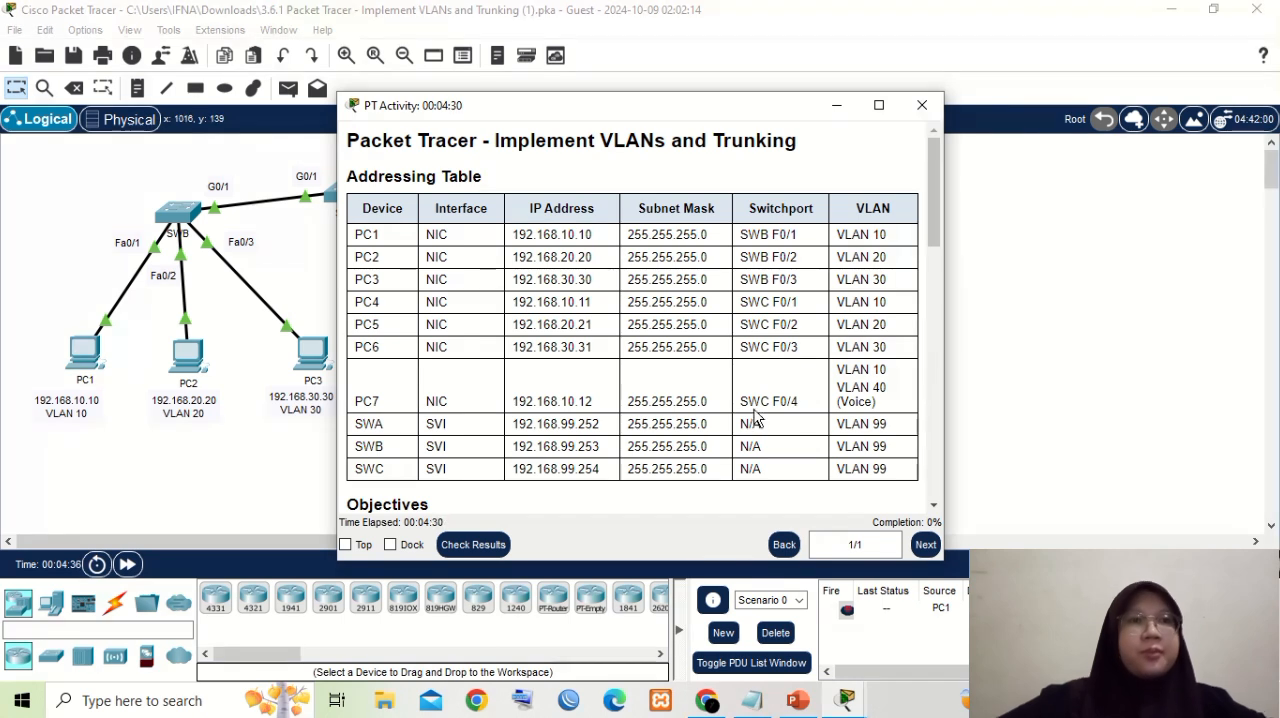
- Dock the activity instructions beside the topology and review them through the Part 1 VLAN table of numbers and names
{"action": "left_click", "coordinate": [391, 560]}
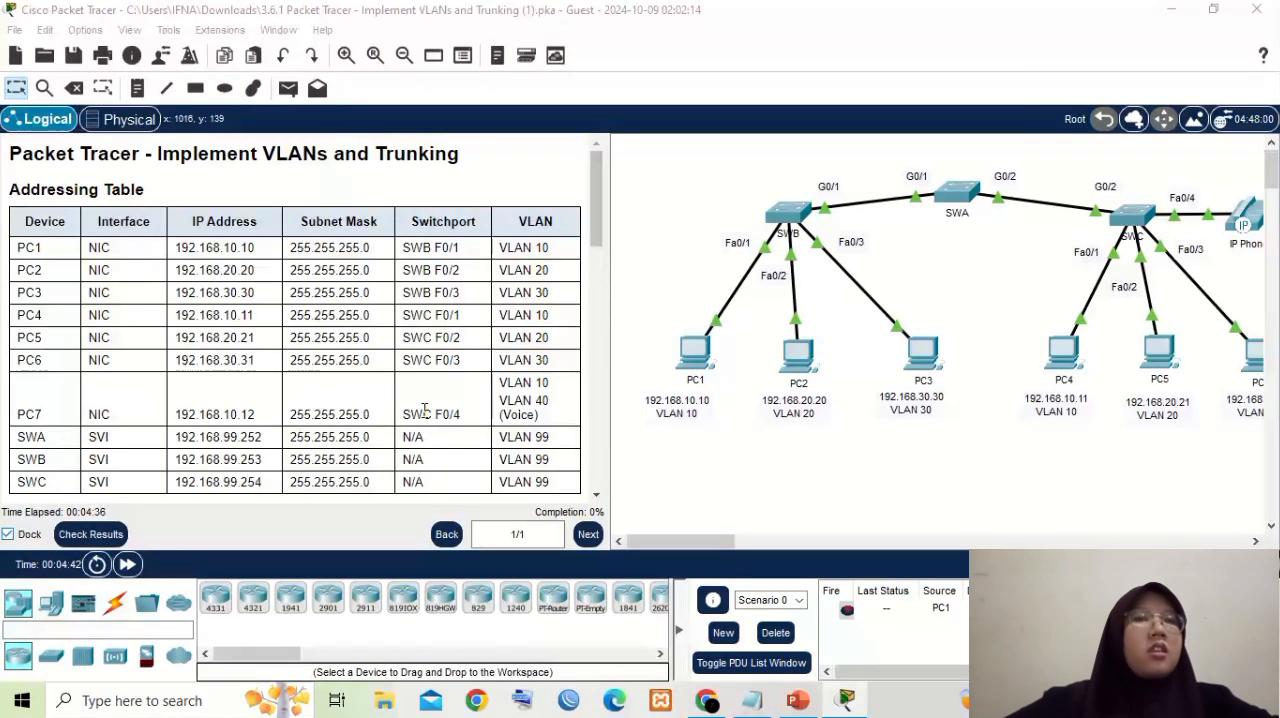
{"action": "scroll", "coordinate": [470, 355], "scroll_direction": "down", "scroll_amount": 5}
{"action": "scroll", "coordinate": [470, 355], "scroll_direction": "down", "scroll_amount": 3}
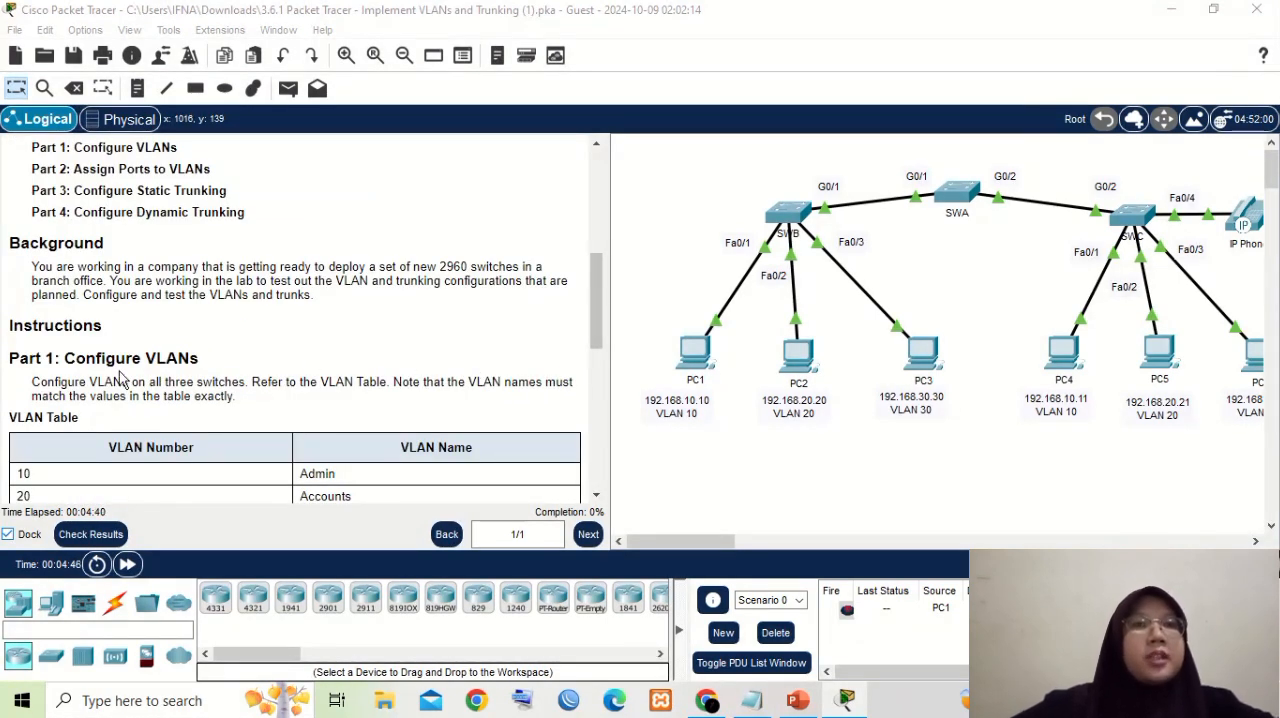
{"action": "scroll", "coordinate": [252, 380], "scroll_direction": "down", "scroll_amount": 3}
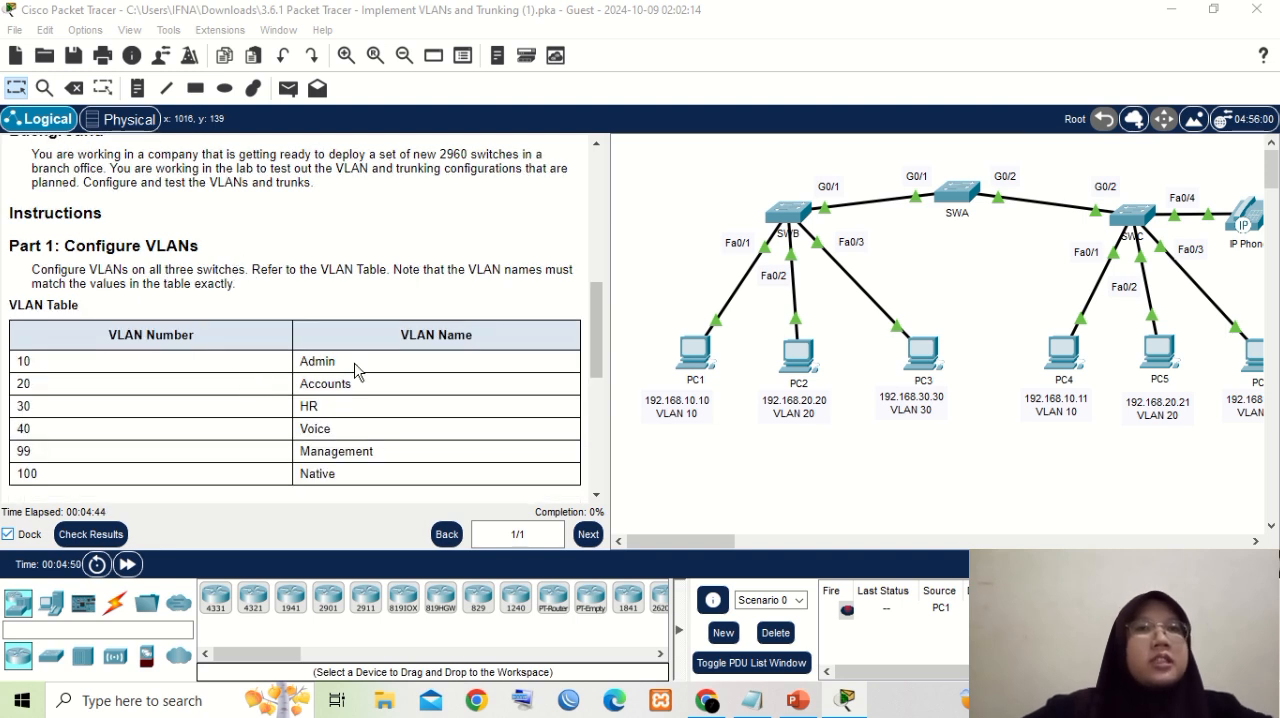
{"action": "scroll", "coordinate": [352, 362], "scroll_direction": "down", "scroll_amount": 1}
{"action": "scroll", "coordinate": [332, 256], "scroll_direction": "down", "scroll_amount": 1}
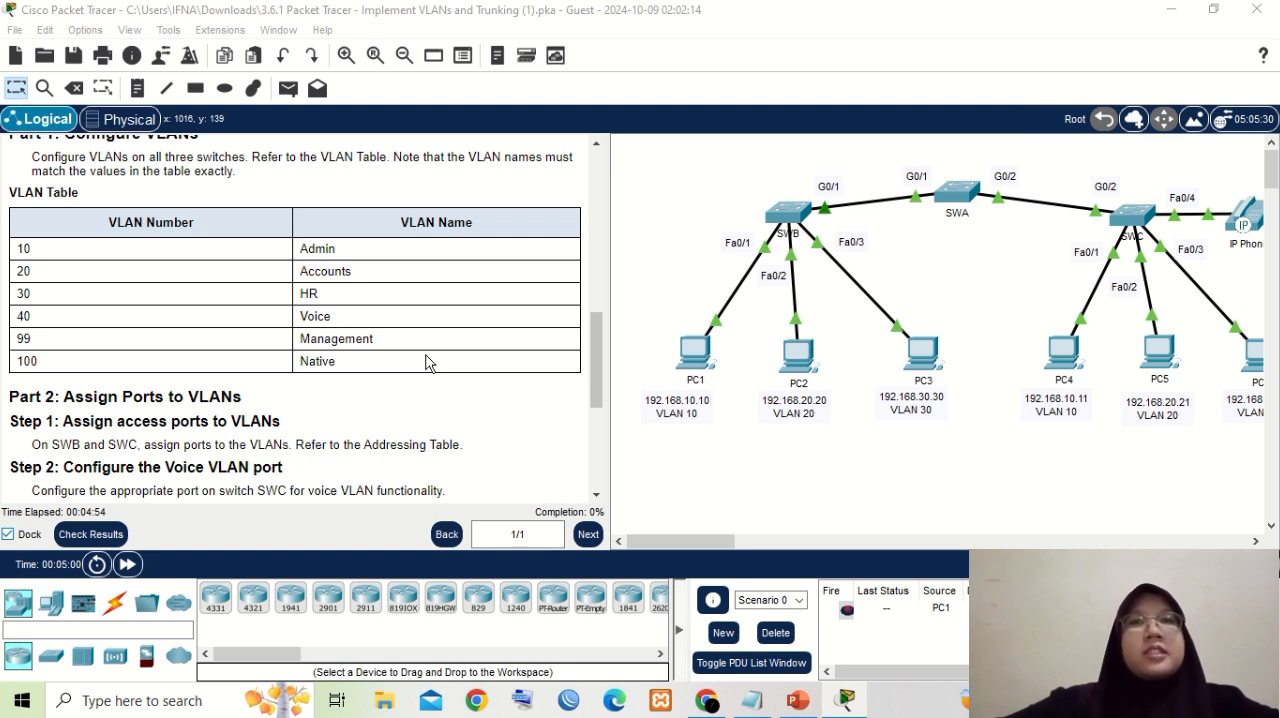
{"action": "scroll", "coordinate": [400, 335], "scroll_direction": "up", "scroll_amount": 2}
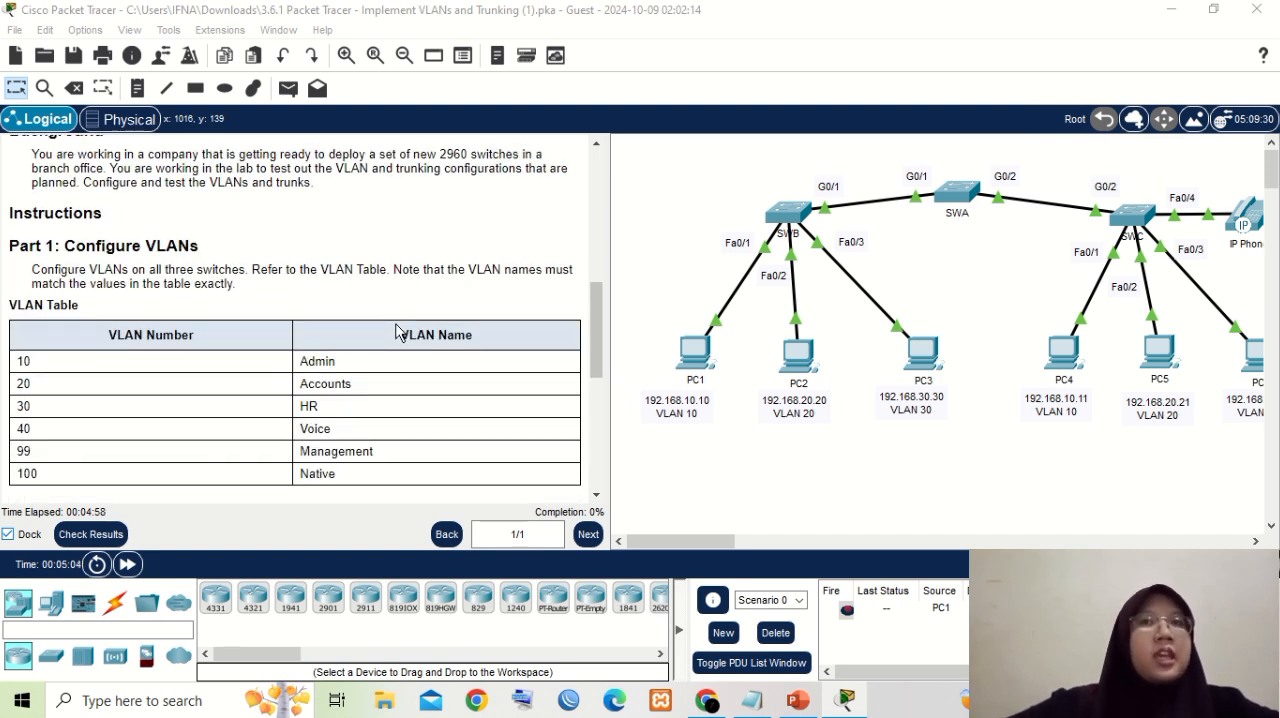
{"action": "scroll", "coordinate": [397, 331], "scroll_direction": "down", "scroll_amount": 1}
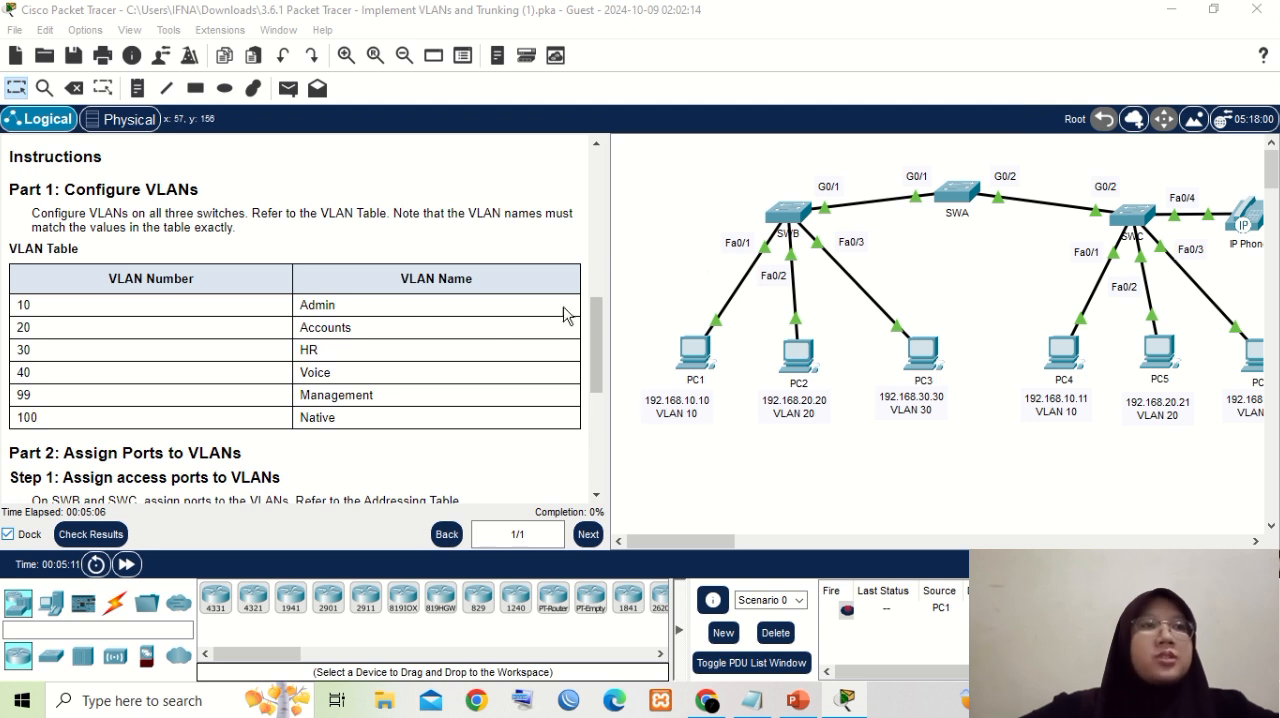
{"action": "scroll", "coordinate": [490, 305], "scroll_direction": "down", "scroll_amount": 1}
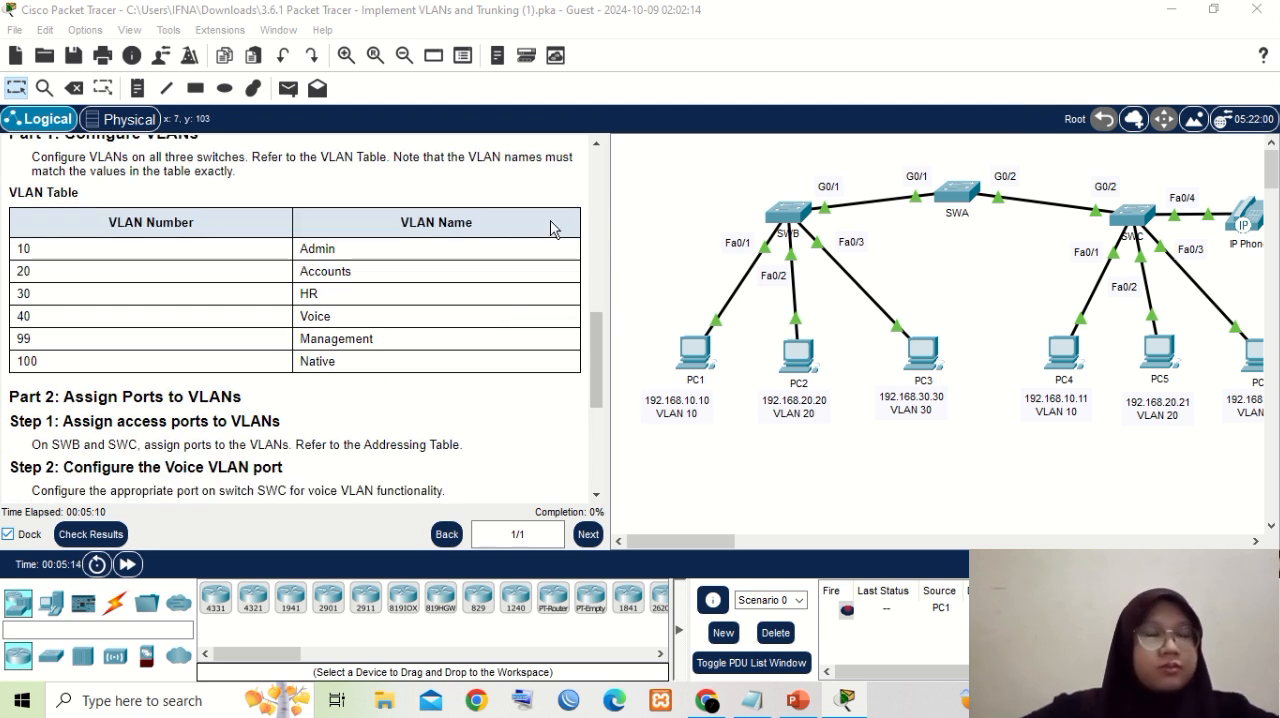
- Open the command line of switch SWA and enter global configuration mode
{"action": "left_click", "coordinate": [955, 197]}
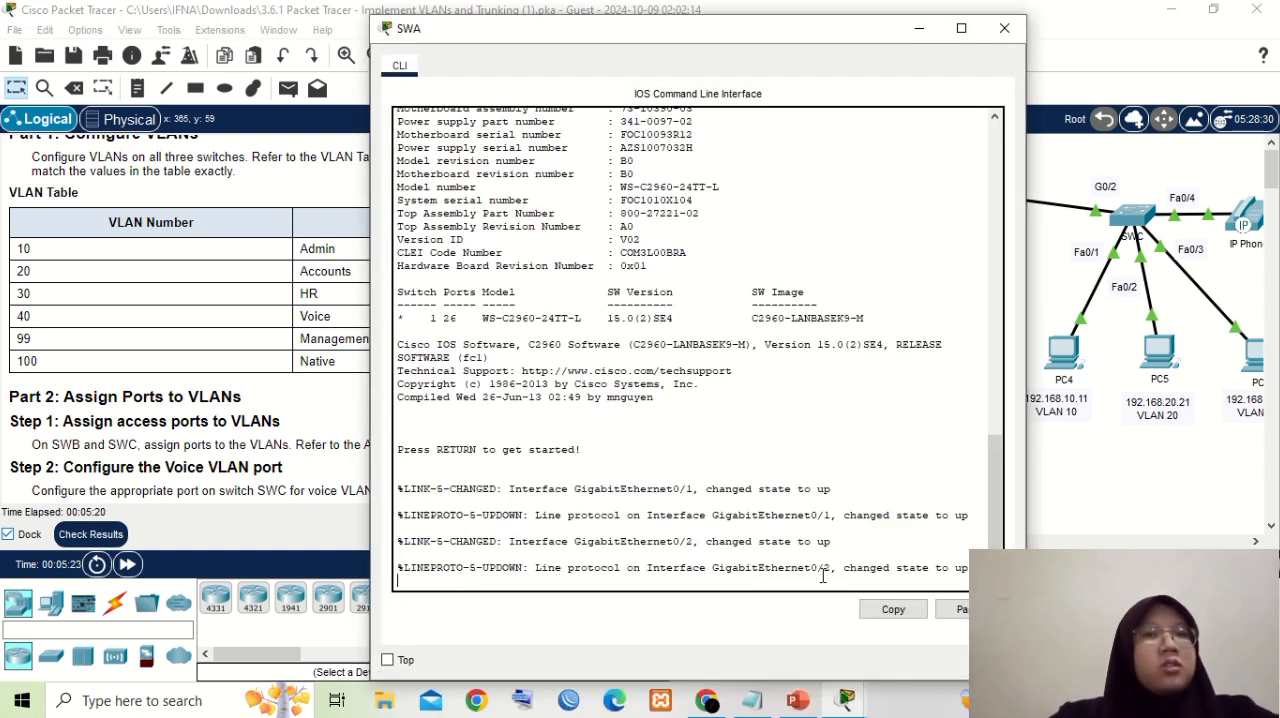
{"action": "key", "text": "Return"}
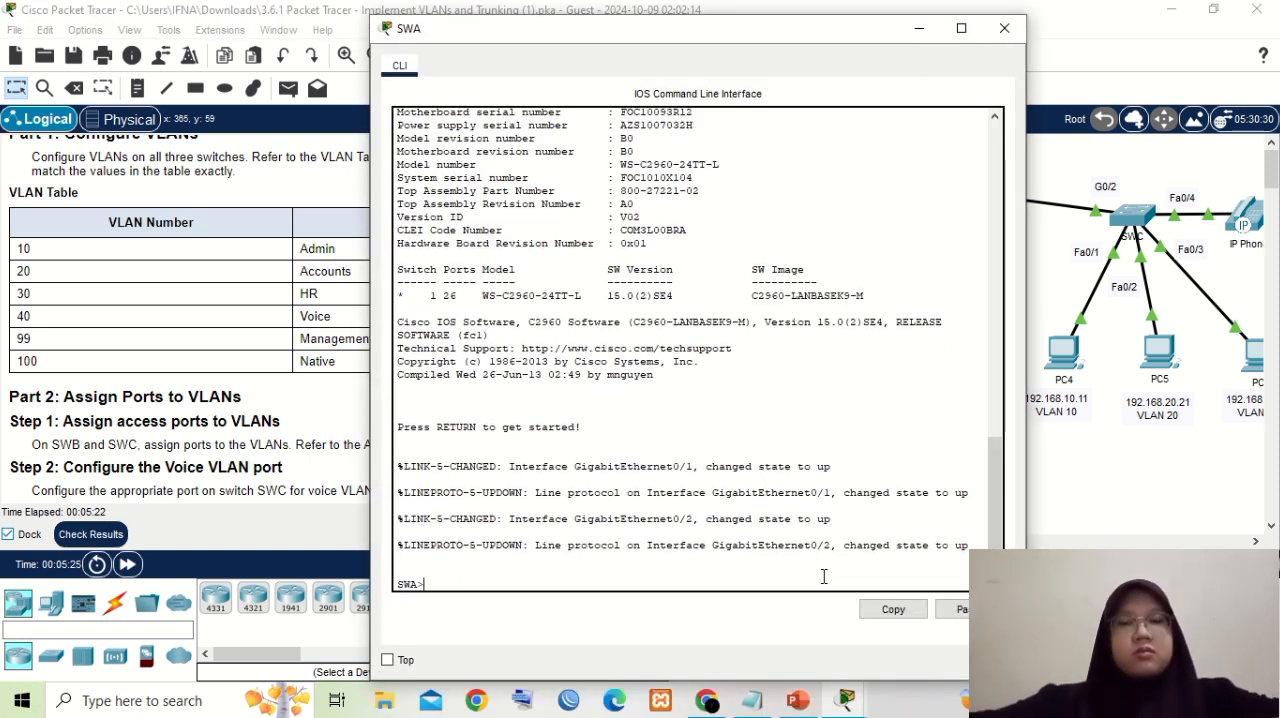
{"action": "type", "text": "e"}
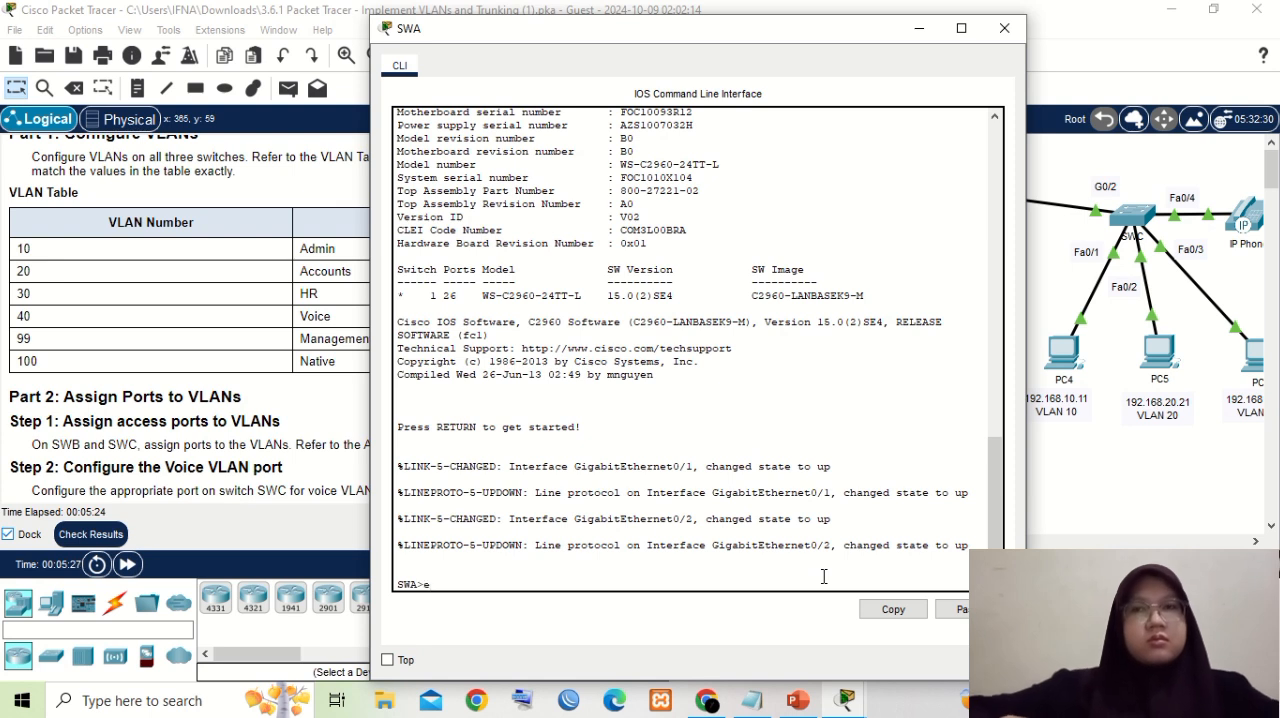
{"action": "type", "text": "n"}
{"action": "key", "text": "Return"}
{"action": "type", "text": "conf"}
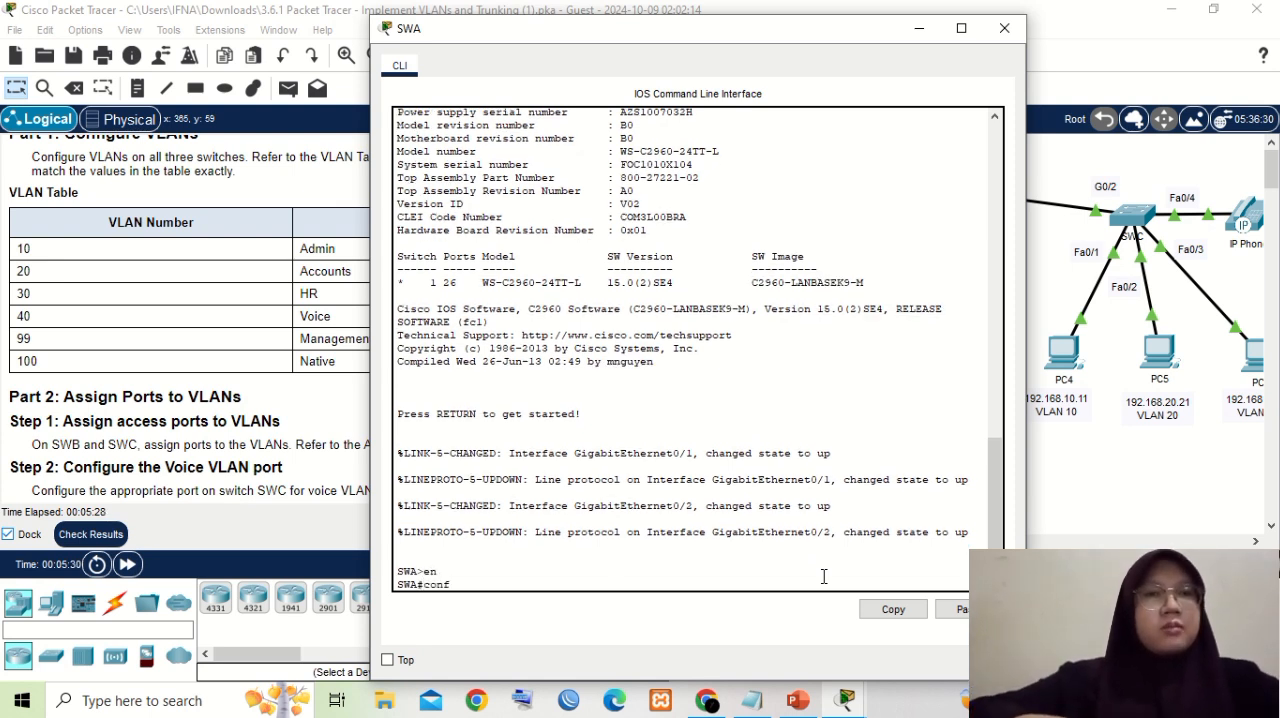
{"action": "type", "text": " t"}
{"action": "key", "text": "Return"}
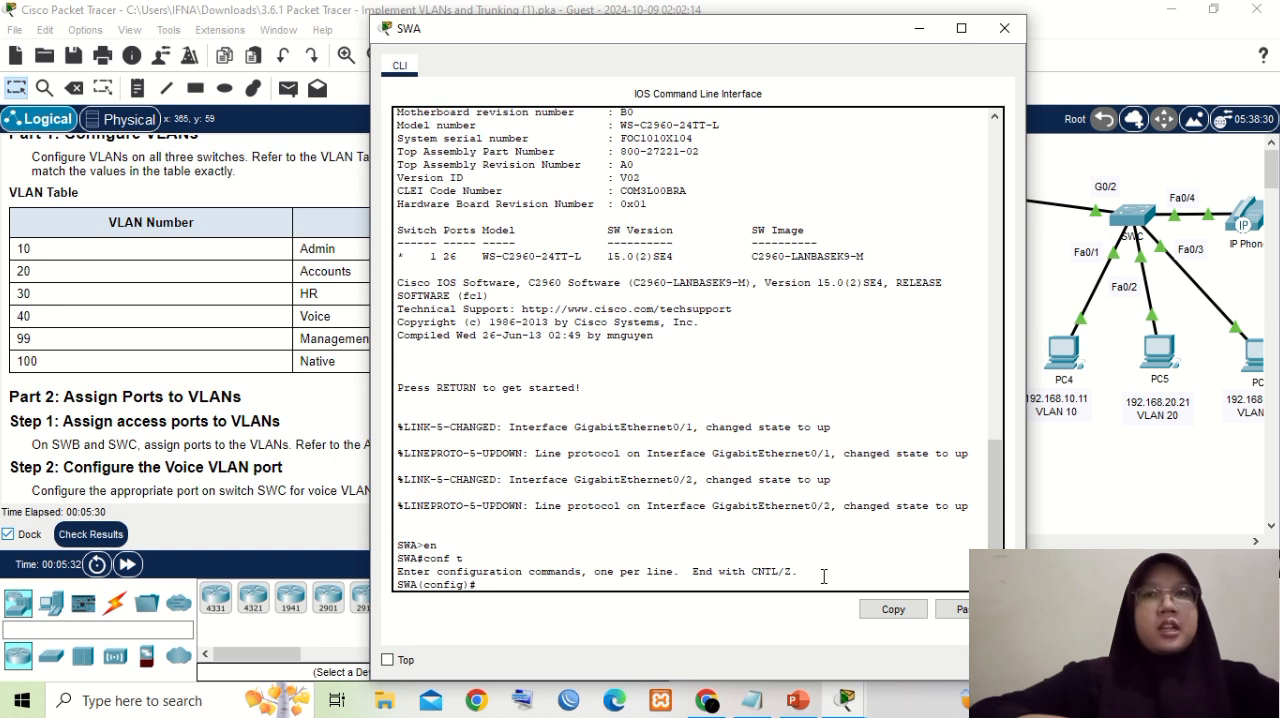
- Create VLAN 10 on SWA and name it Admin
{"action": "type", "text": "vlan"}
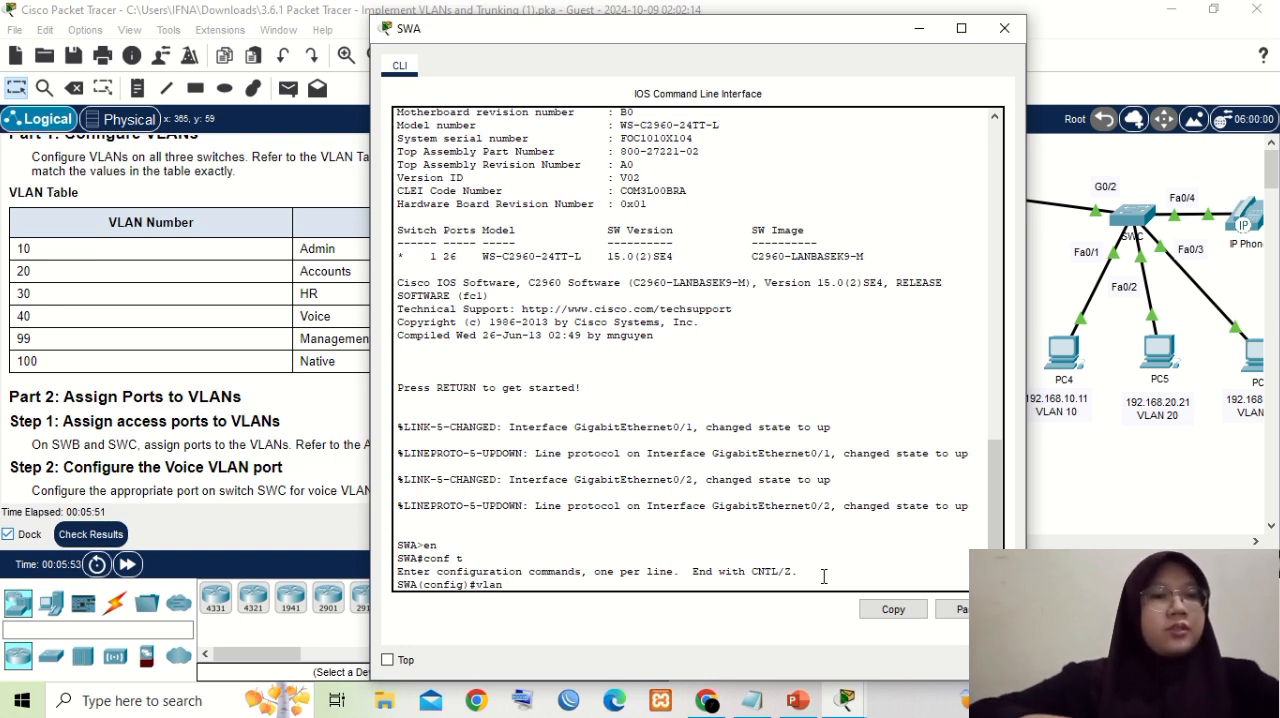
{"action": "type", "text": " 10"}
{"action": "key", "text": "Return"}
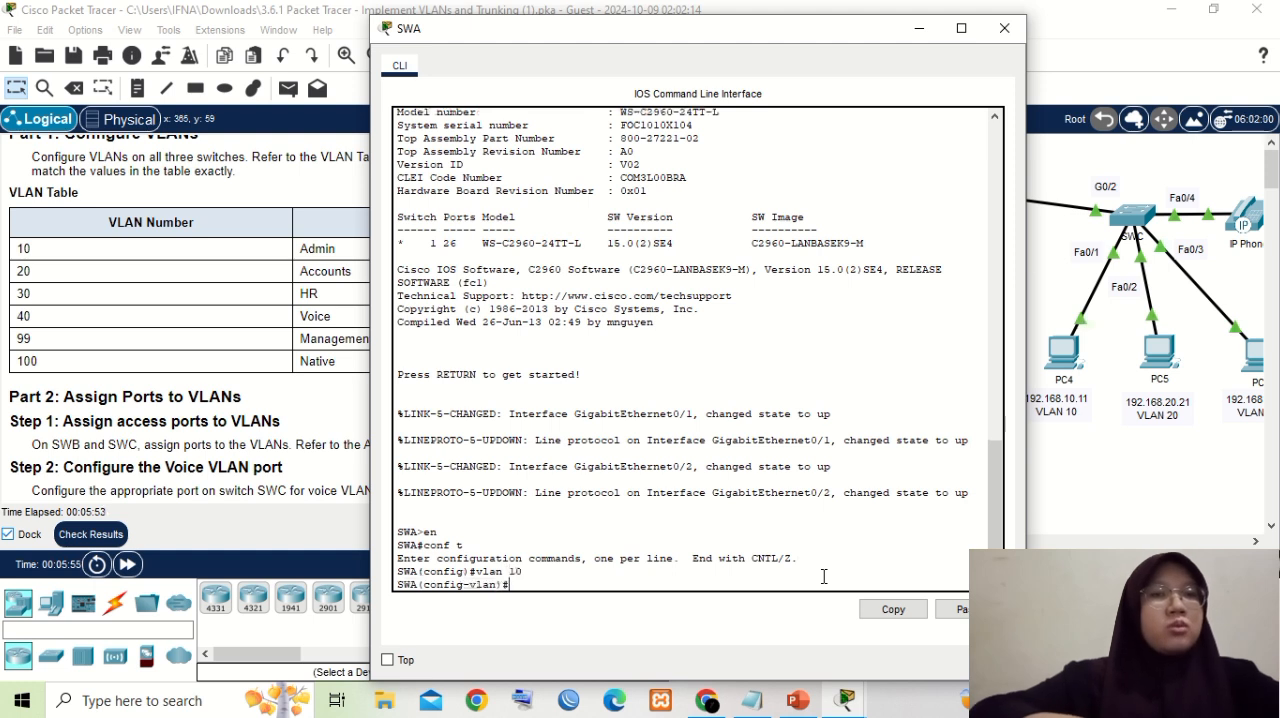
{"action": "type", "text": "name"}
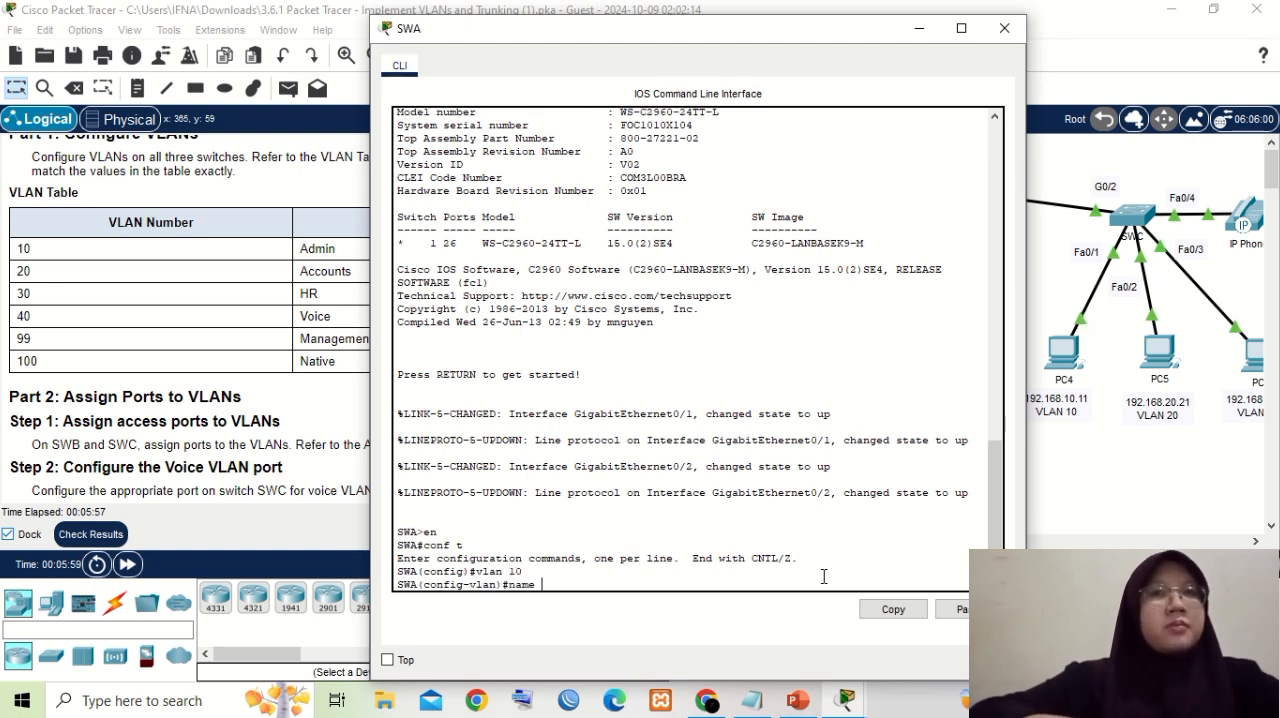
{"action": "type", "text": " Admin"}
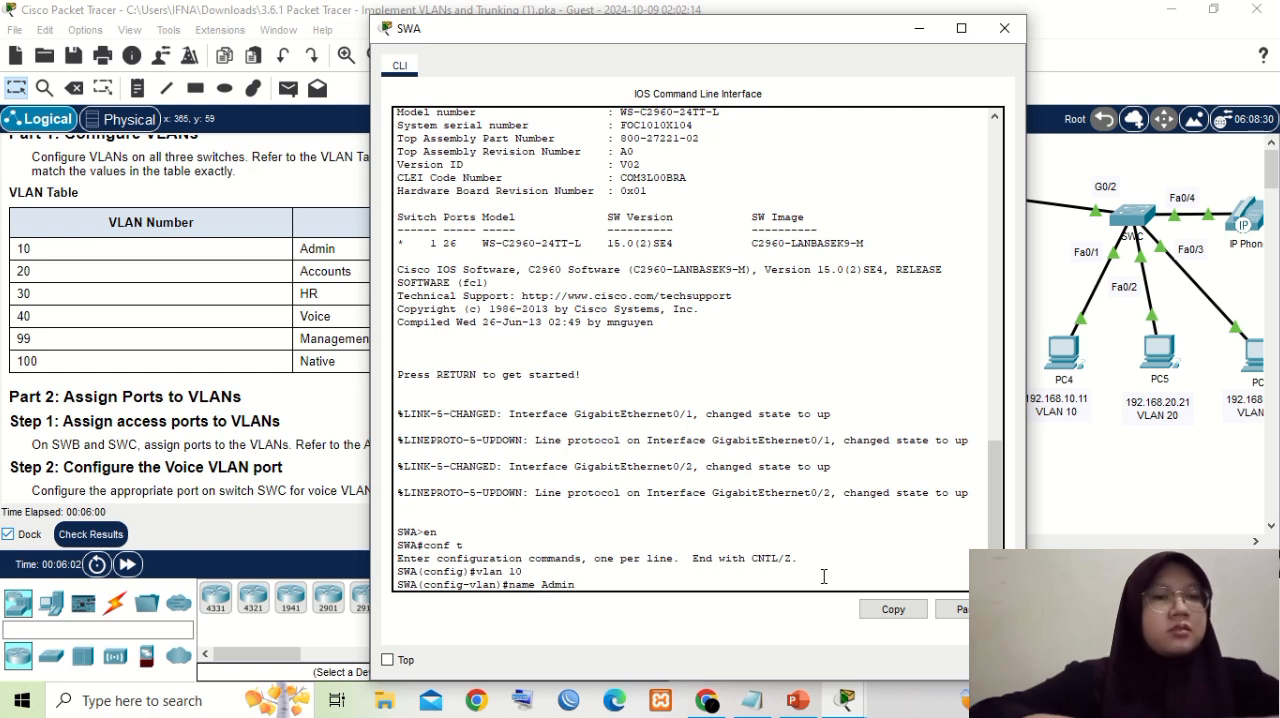
{"action": "key", "text": "Return"}
- Create VLAN 20 on SWA and name it Accounts
{"action": "type", "text": "vlan "}
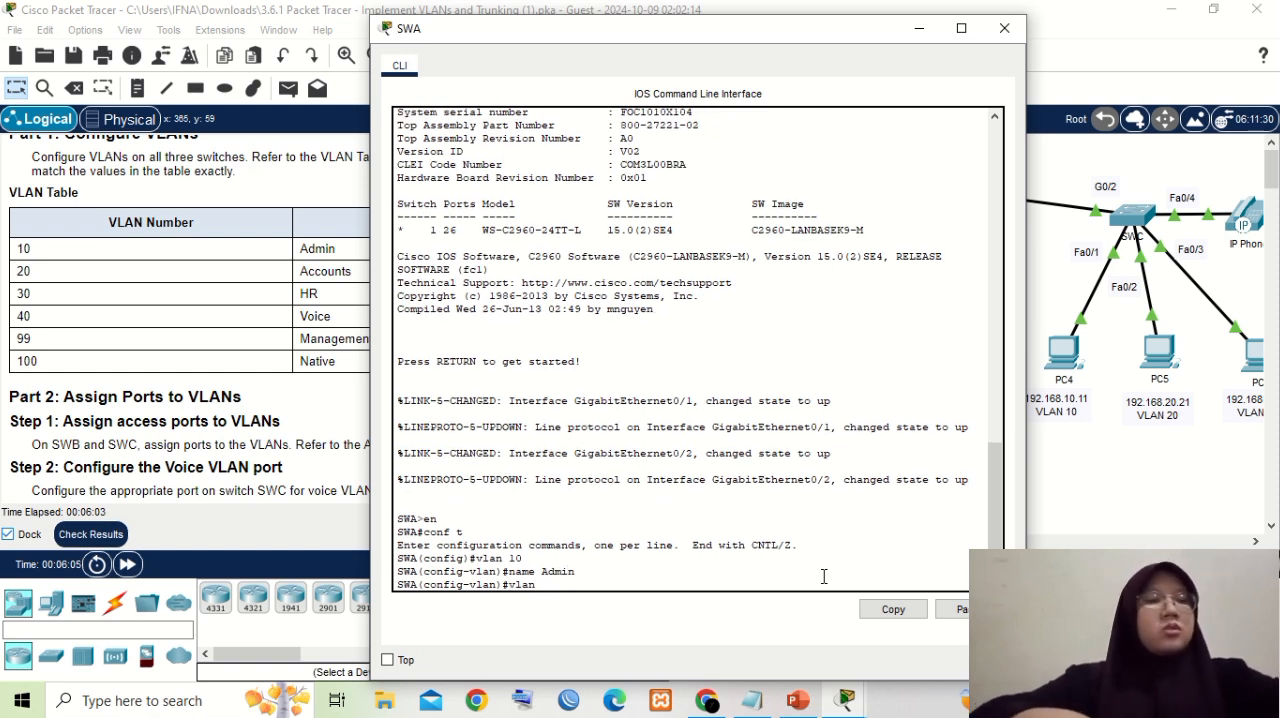
{"action": "type", "text": "20"}
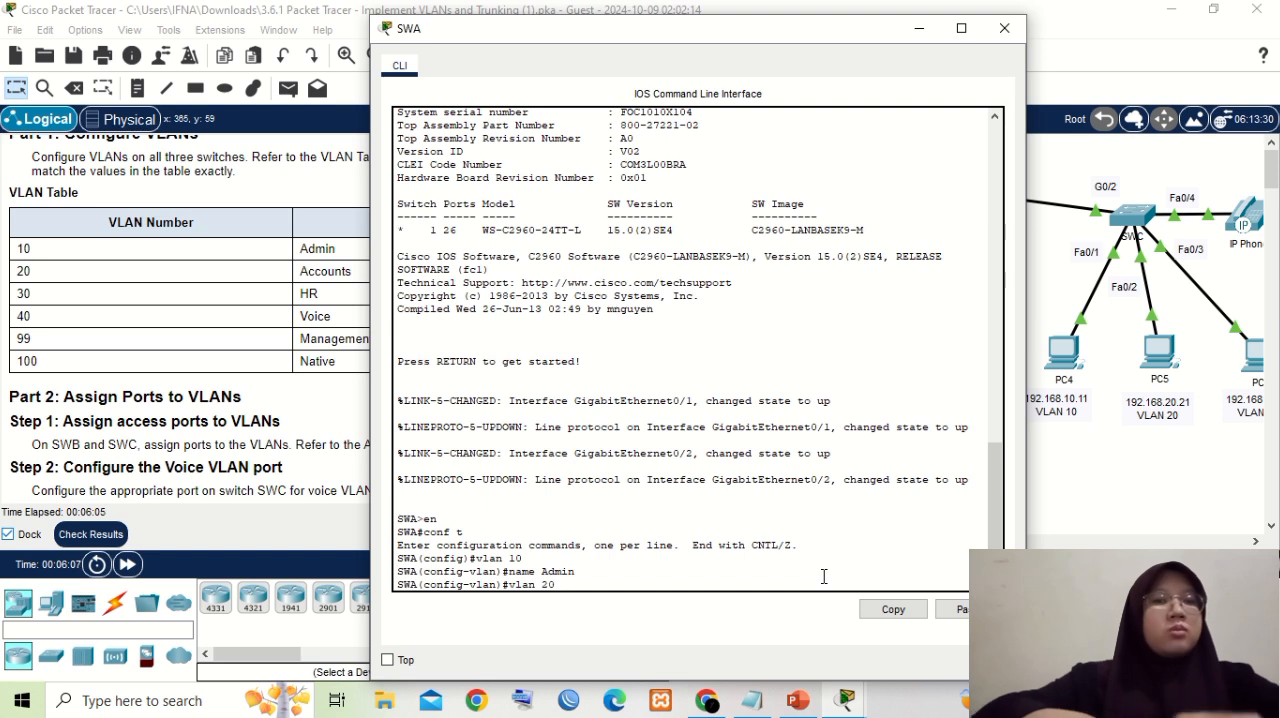
{"action": "key", "text": "Return"}
{"action": "type", "text": "name"}
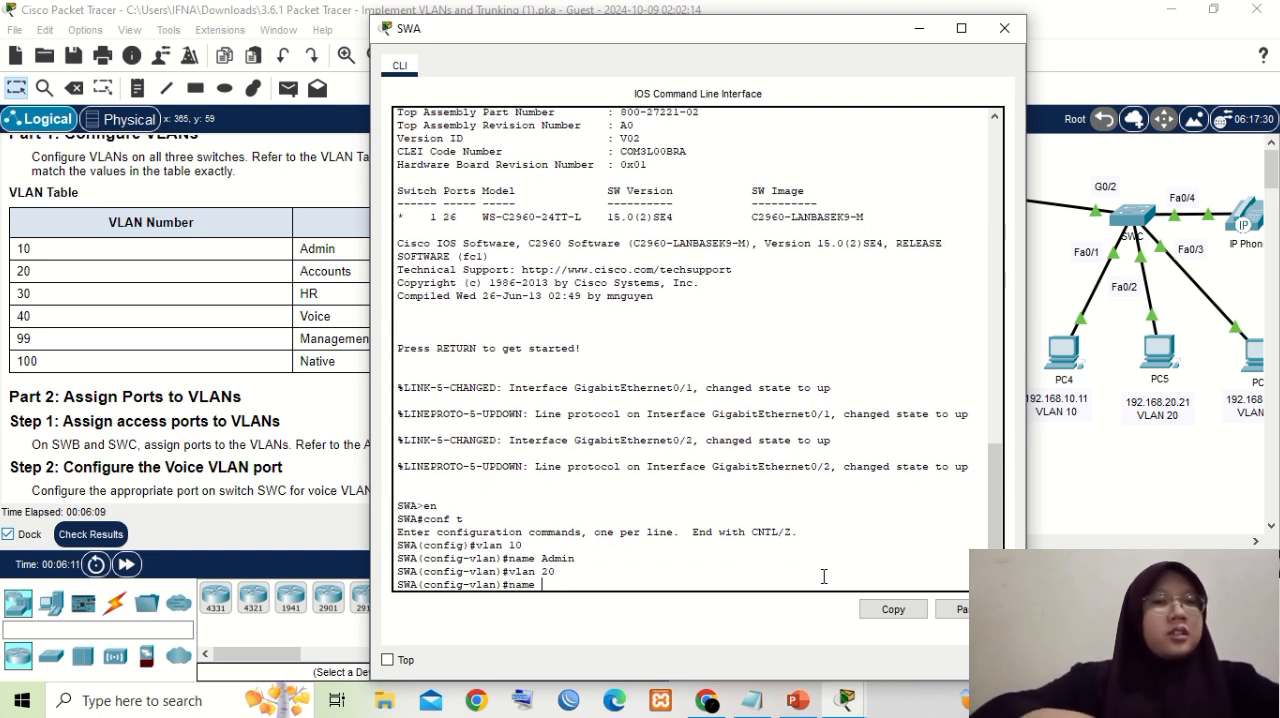
{"action": "type", "text": " A"}
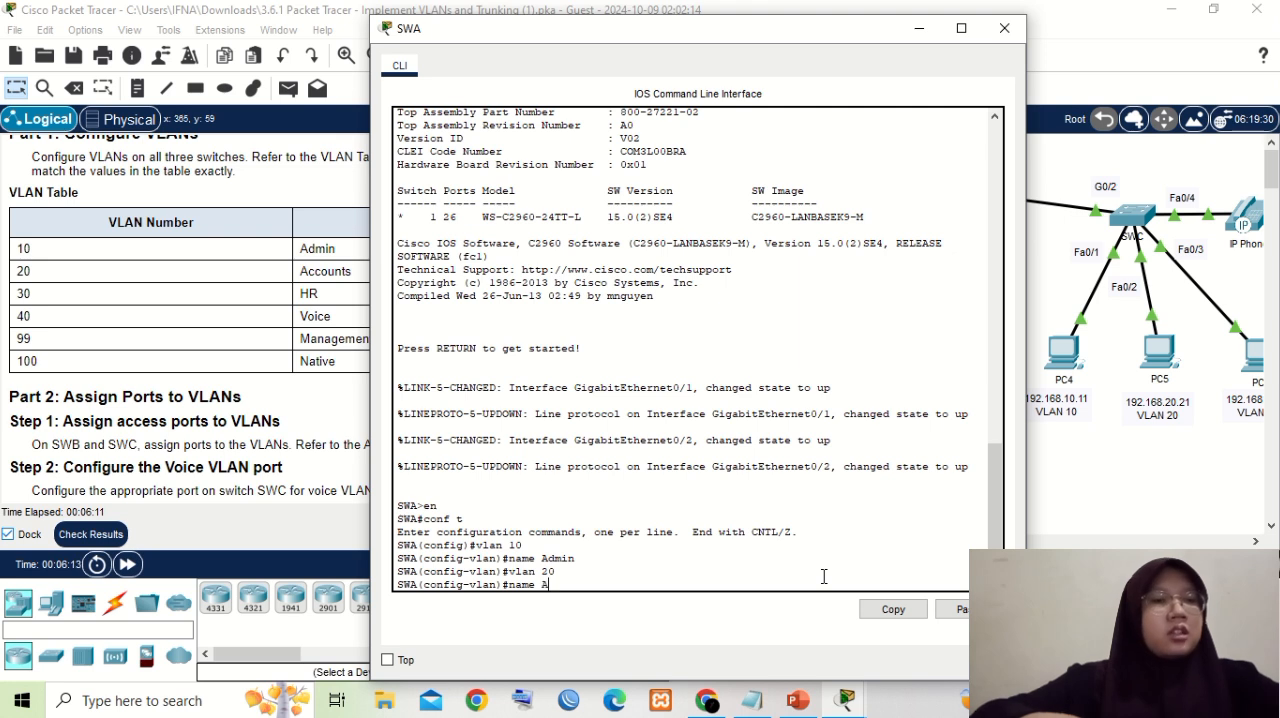
{"action": "type", "text": "ccounts"}
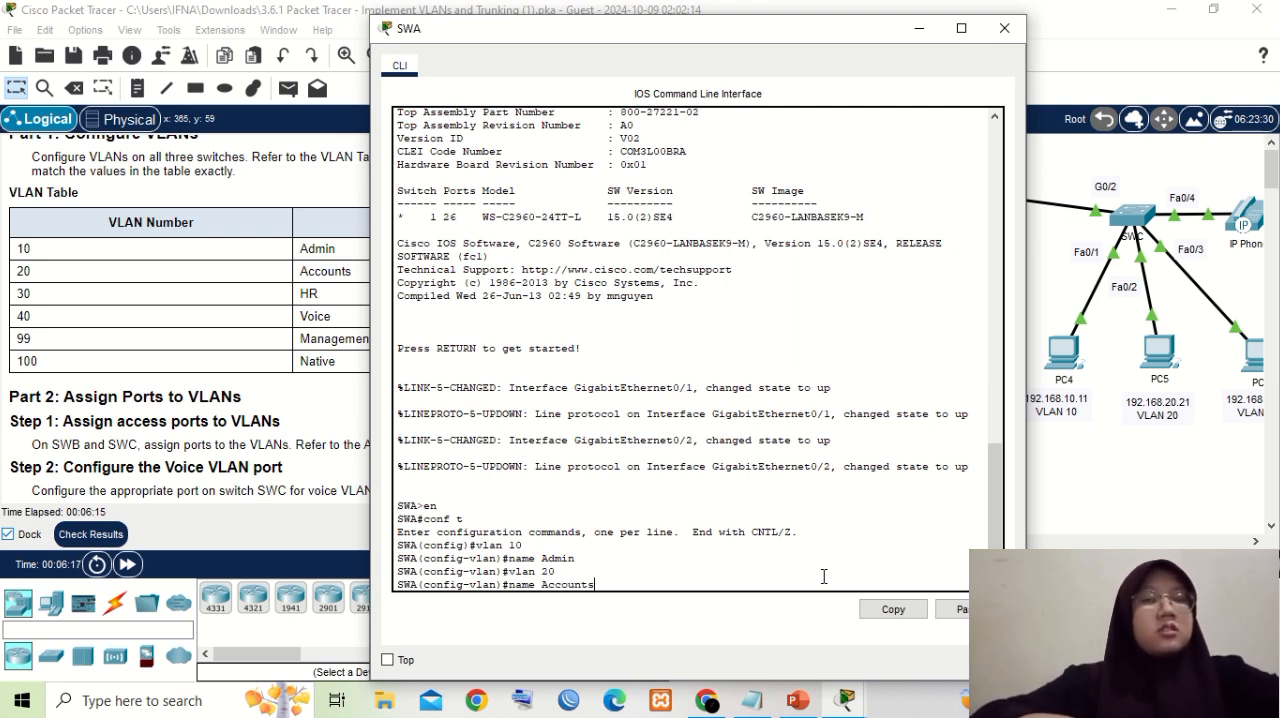
{"action": "key", "text": "Return"}
- Create VLAN 30 on SWA and name it HR
{"action": "type", "text": "vlan)#vlan 30"}
{"action": "key", "text": "Return"}
{"action": "type", "text": "name"}
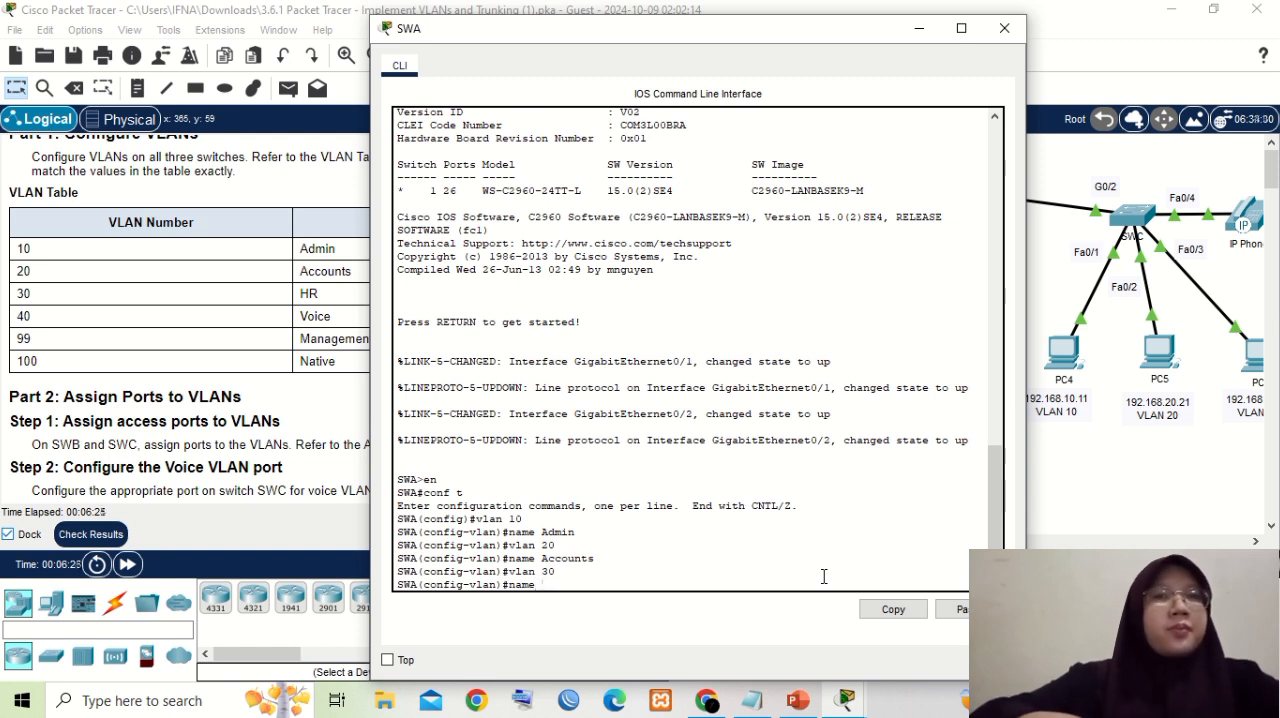
{"action": "type", "text": " HR"}
{"action": "key", "text": "Return"}
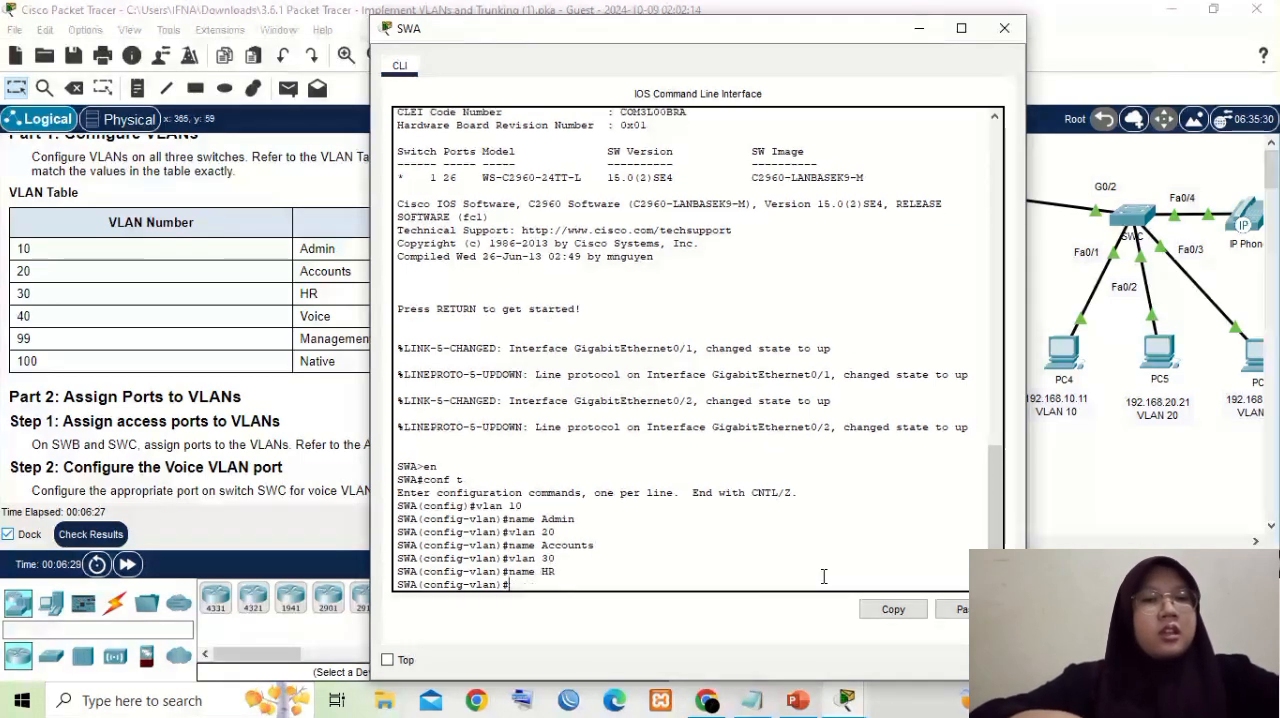
- Create VLAN 40 on SWA and name it Voice
{"action": "type", "text": "vla"}
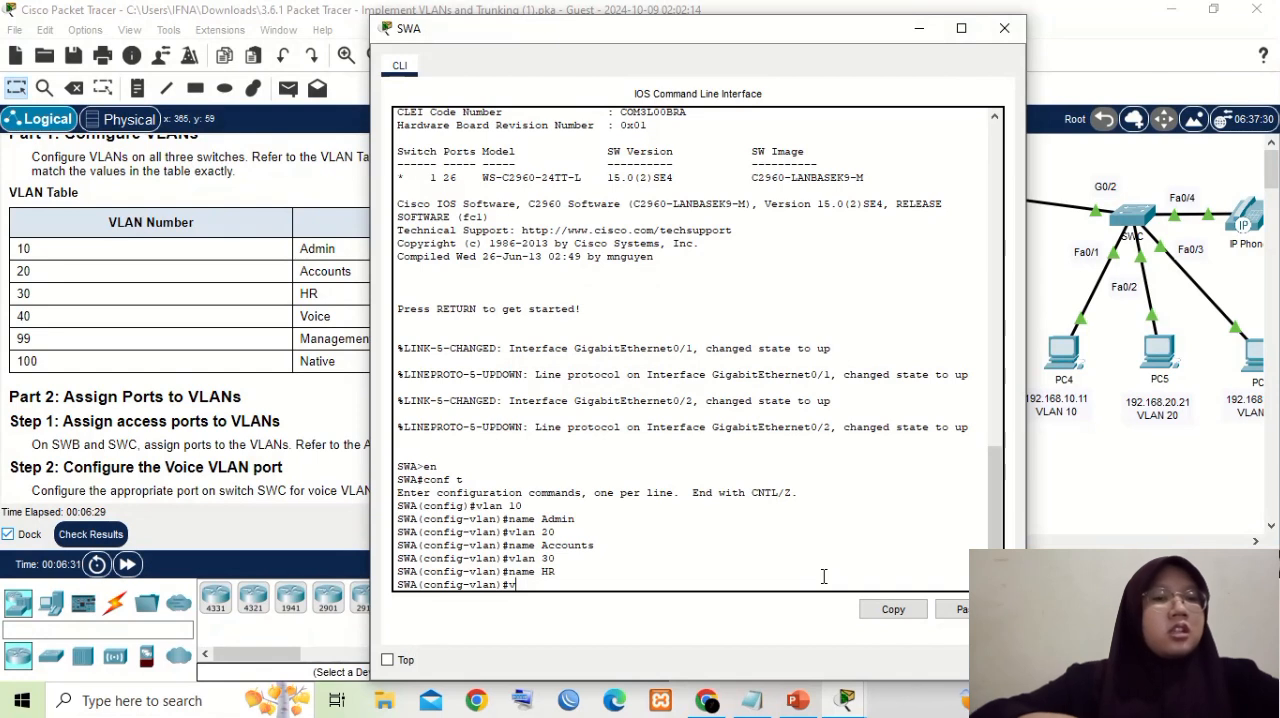
{"action": "type", "text": "n 4"}
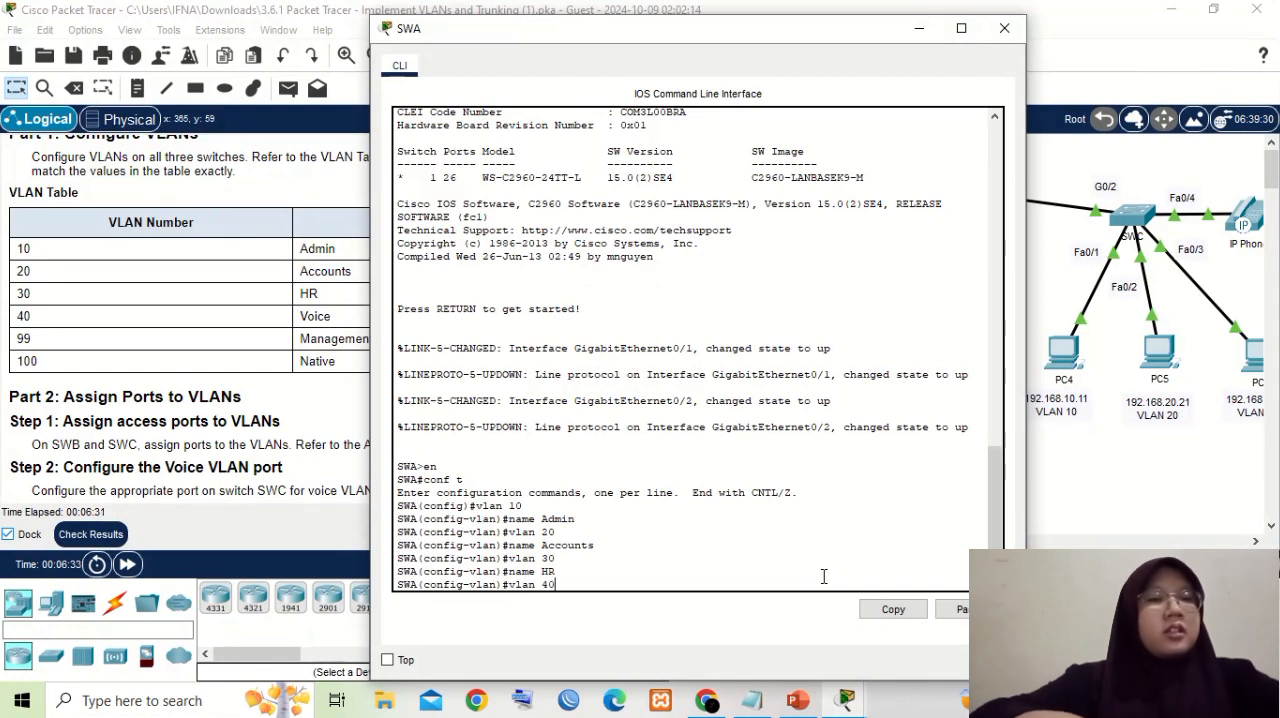
{"action": "type", "text": "0"}
{"action": "key", "text": "Return"}
{"action": "type", "text": "nam"}
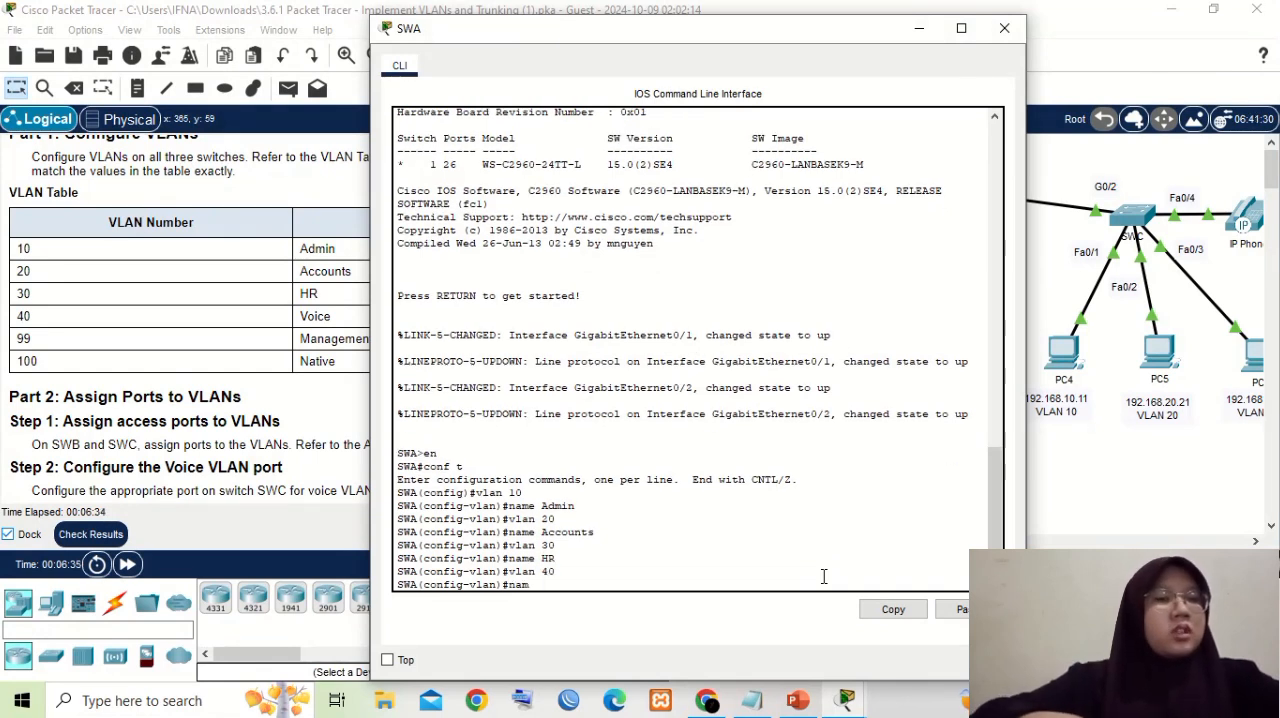
{"action": "type", "text": "e"}
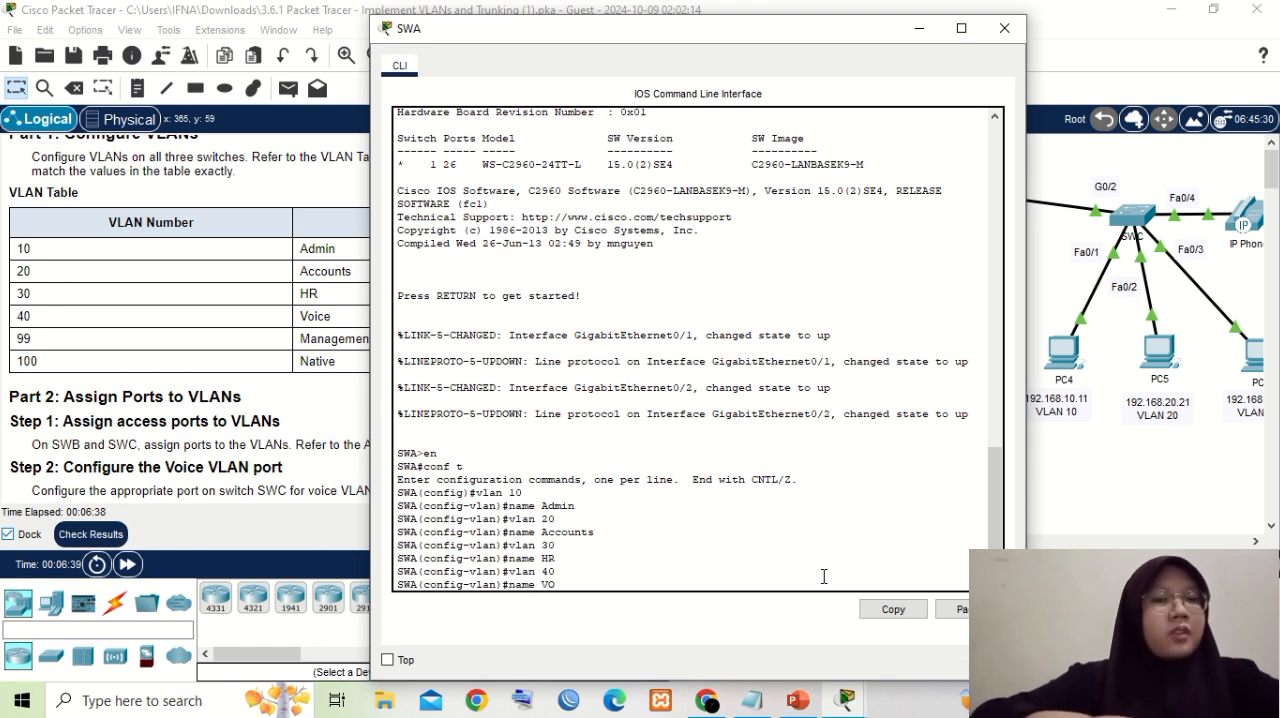
{"action": "type", "text": " Voice"}
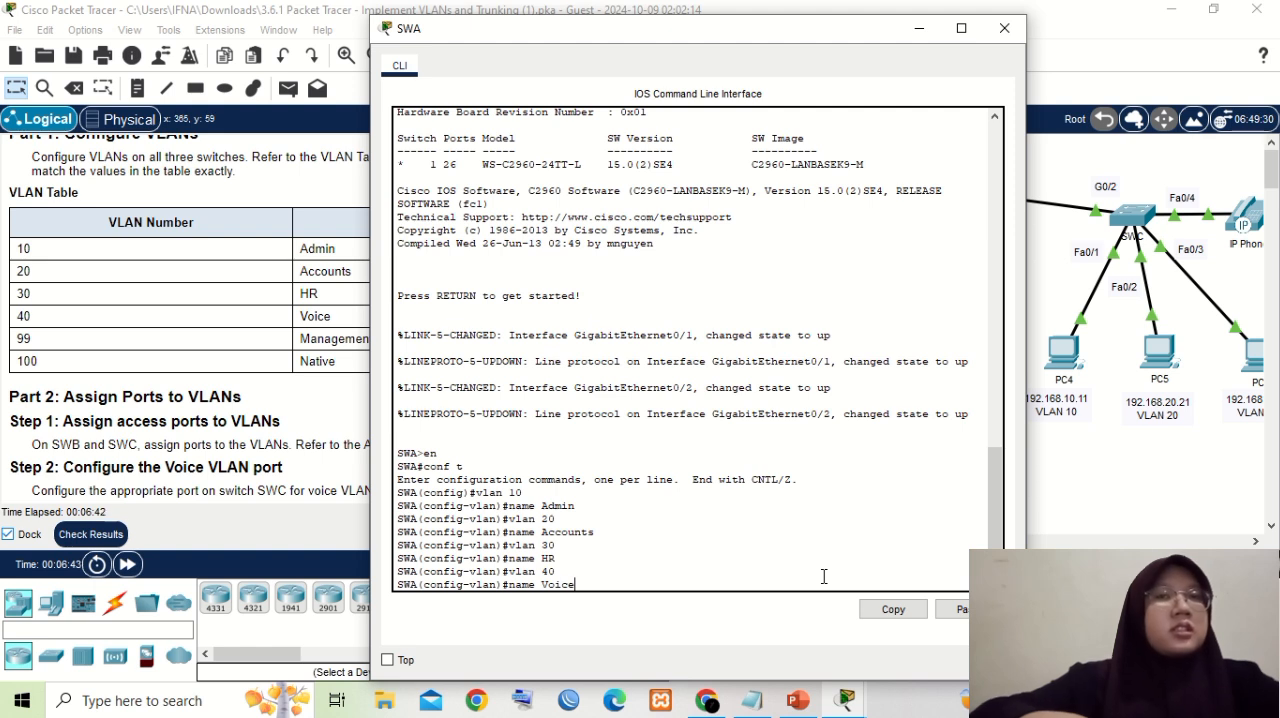
{"action": "key", "text": "Return"}
- Create VLAN 99 on SWA and name it Management, moving the SWA window aside to uncover the VLAN table
{"action": "type", "text": "vlan)#vl"}
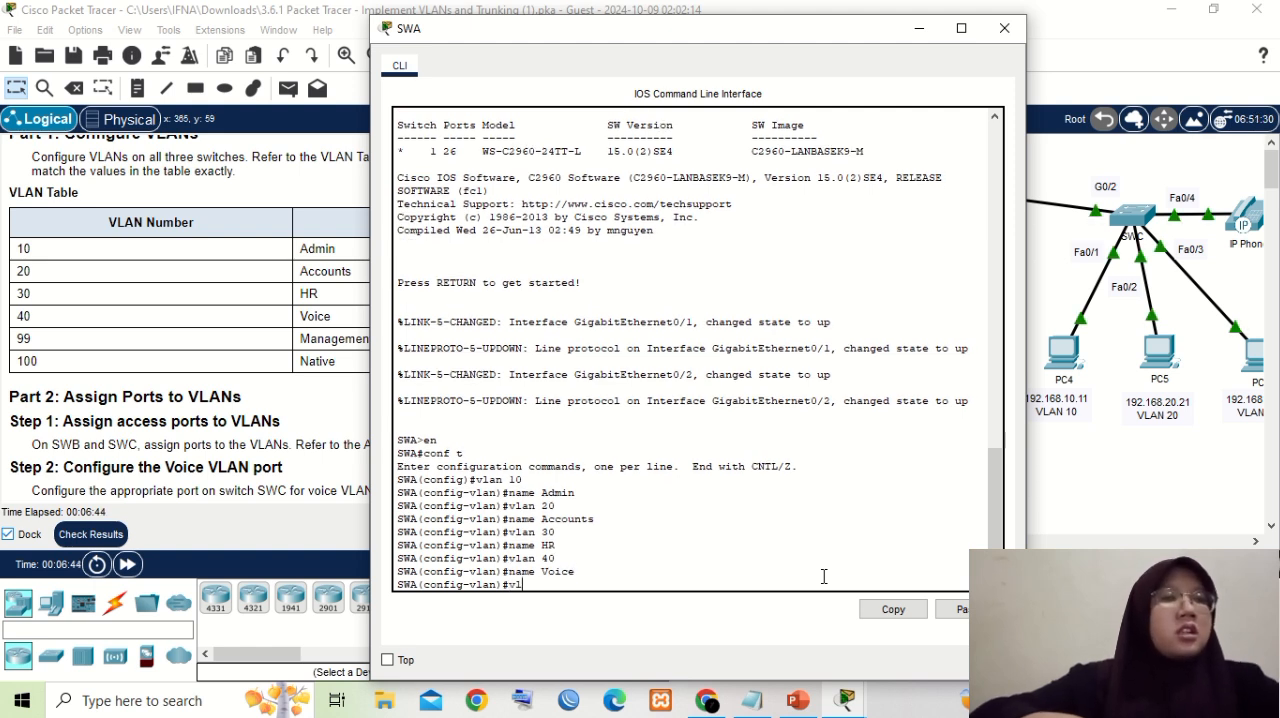
{"action": "type", "text": " 99"}
{"action": "key", "text": "Return"}
{"action": "type", "text": "n"}
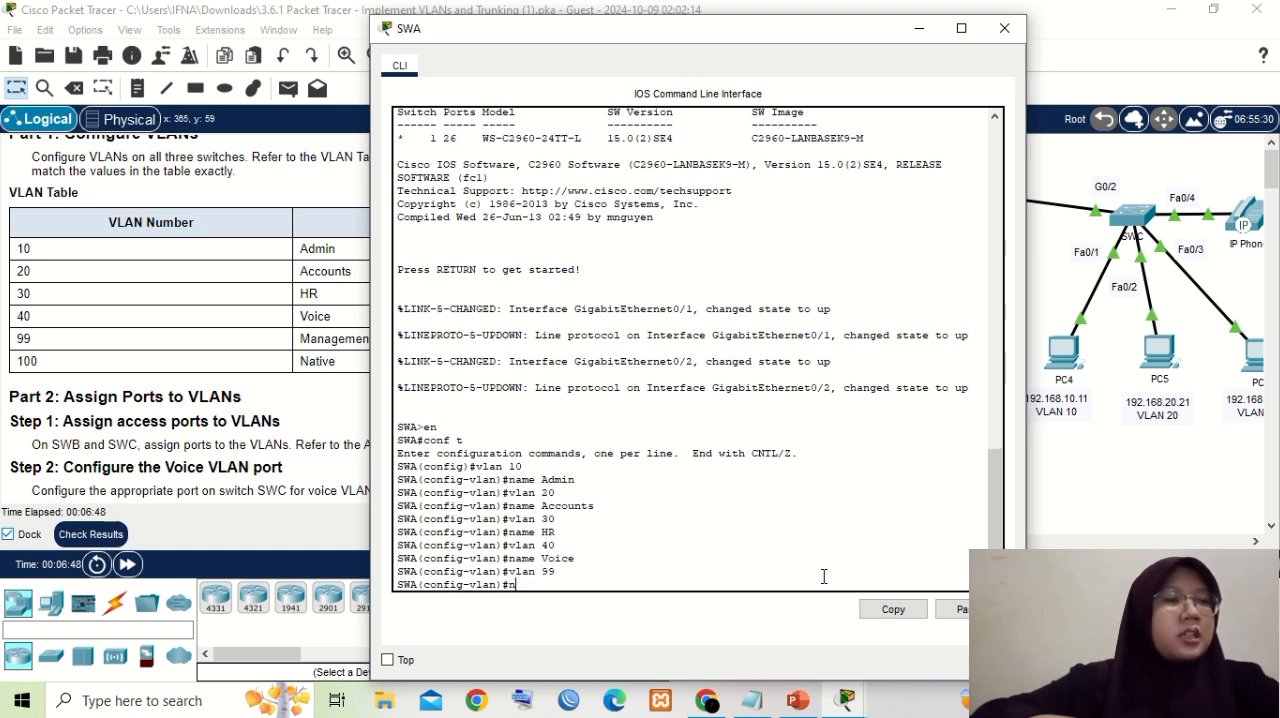
{"action": "type", "text": "ame"}
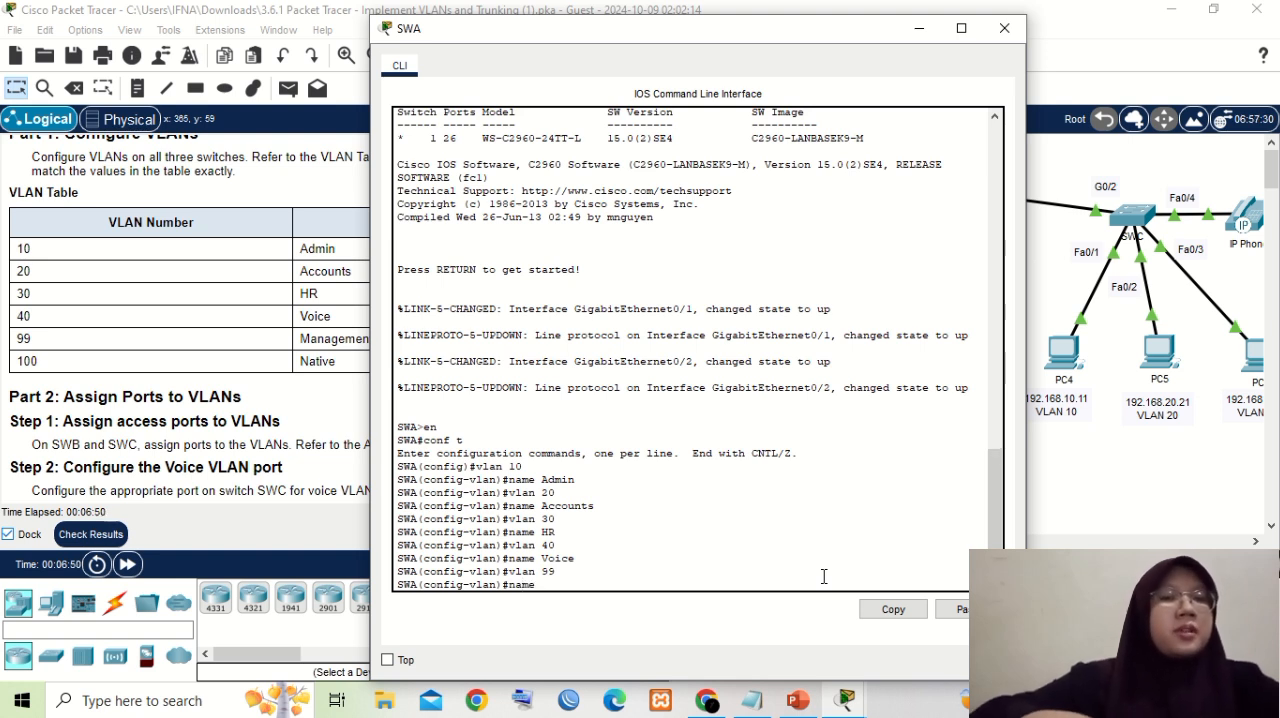
{"action": "type", "text": " Manage"}
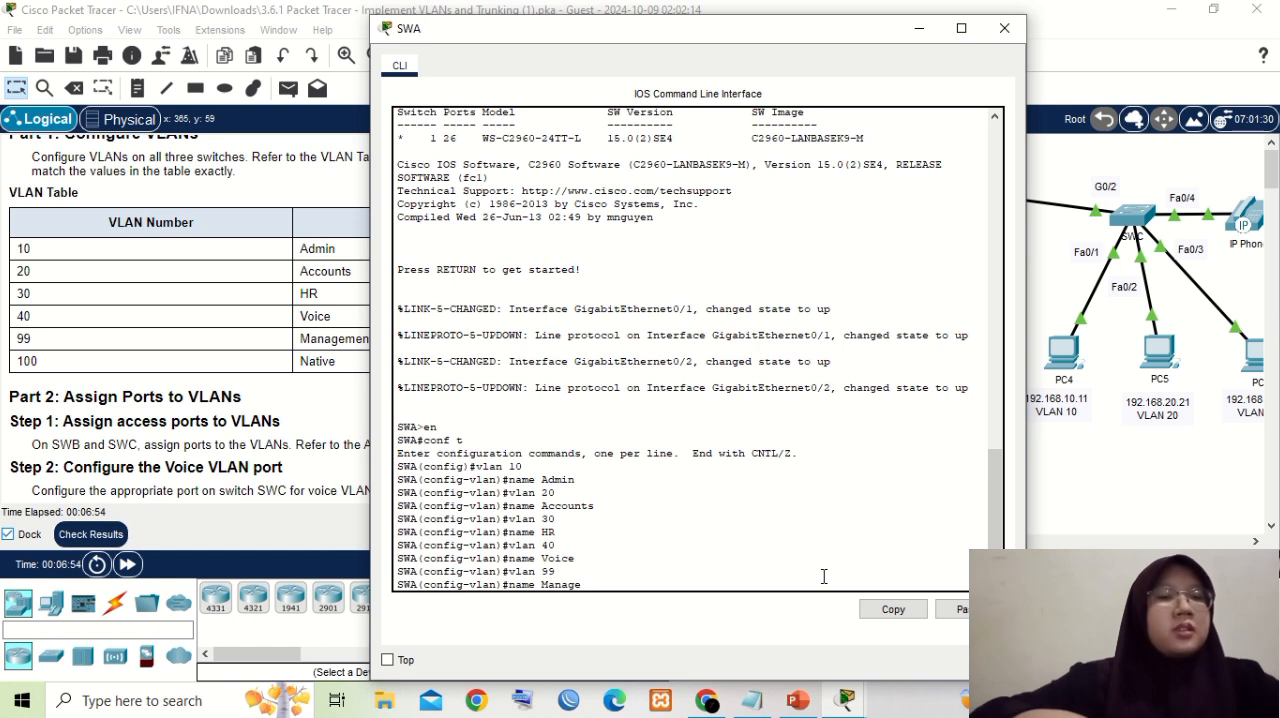
{"action": "type", "text": "ment"}
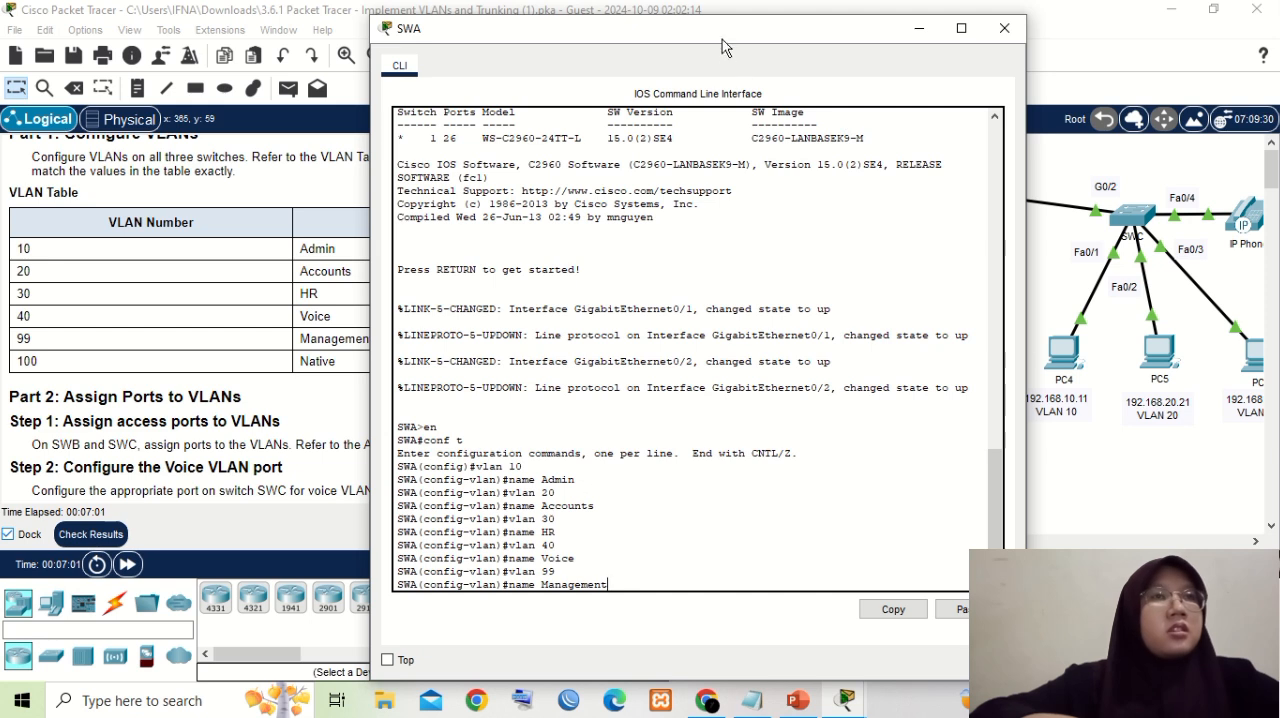
{"action": "left_click_drag", "start_coordinate": [726, 39], "coordinate": [826, 39]}
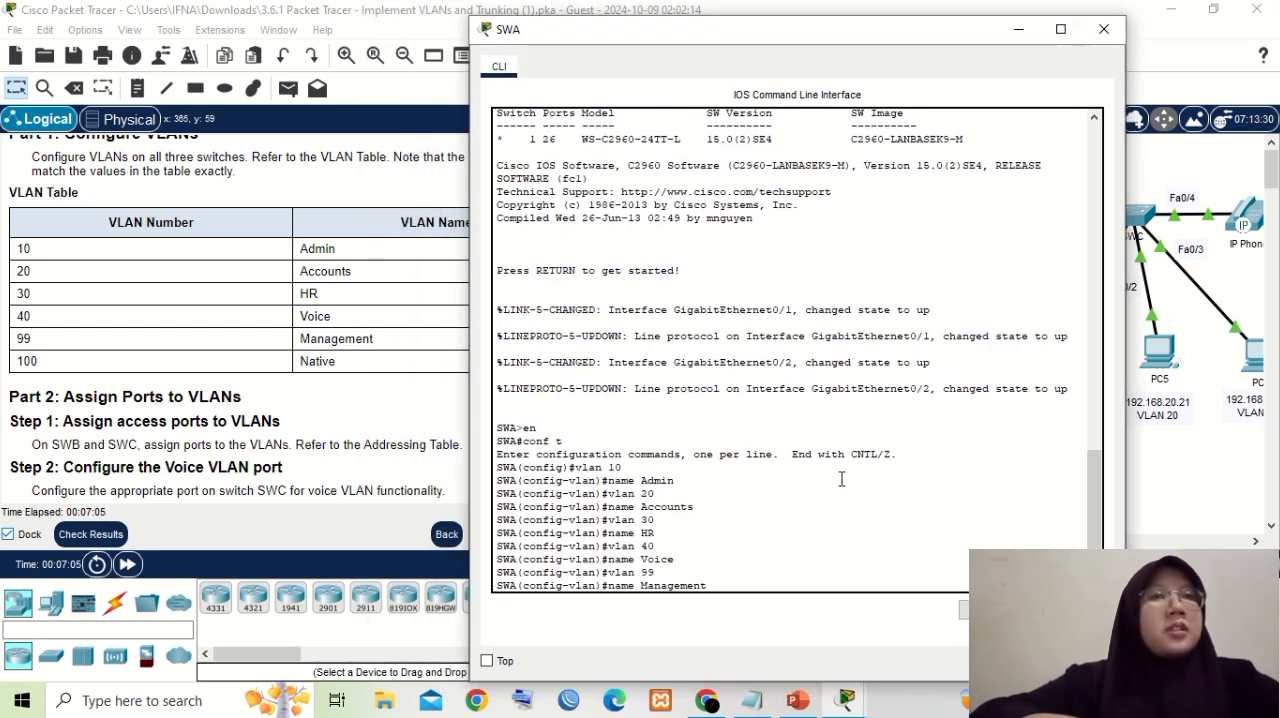
{"action": "key", "text": "Return"}
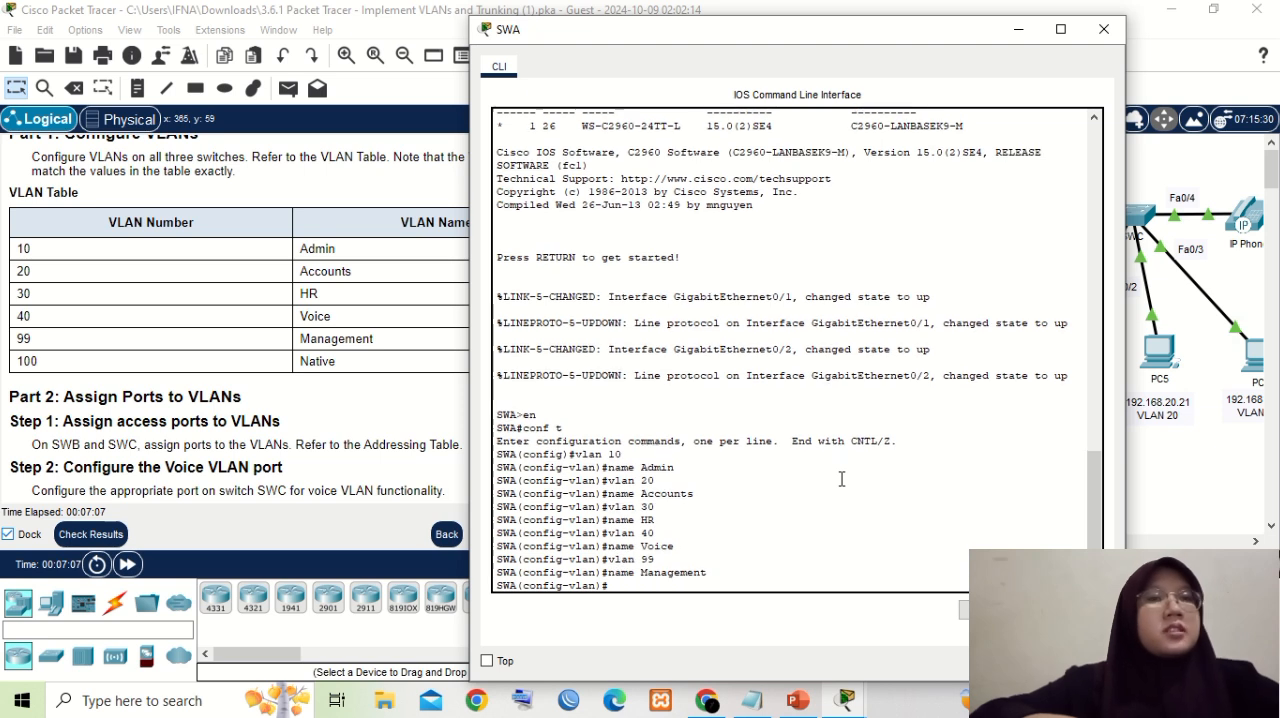
- Create VLAN 100 on SWA and name it Native
{"action": "type", "text": "vlan"}
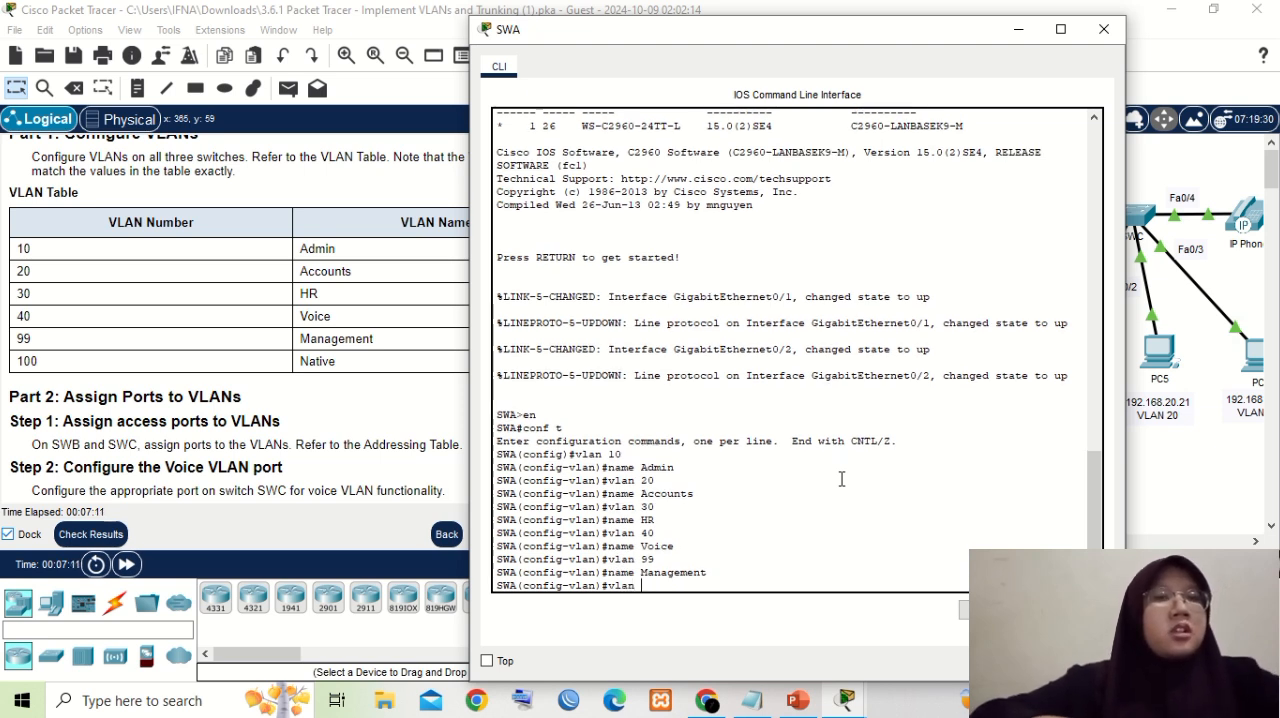
{"action": "type", "text": " 100"}
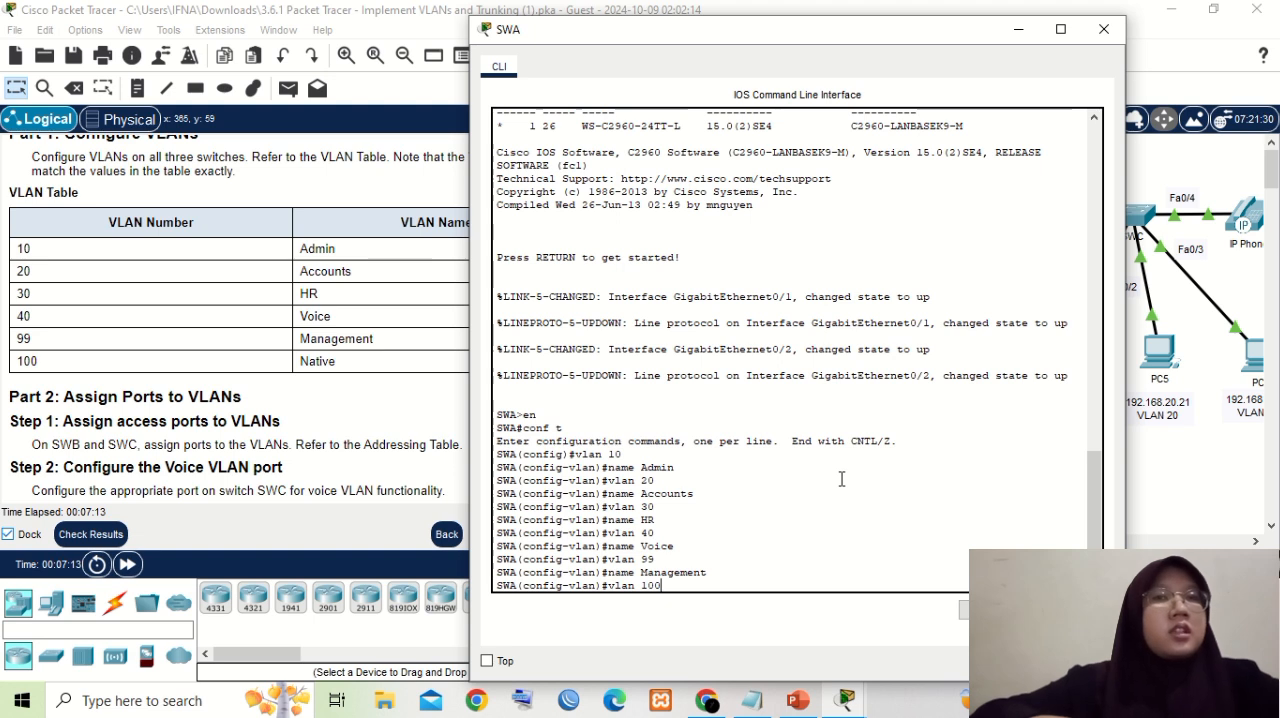
{"action": "key", "text": "Return"}
{"action": "type", "text": "nam"}
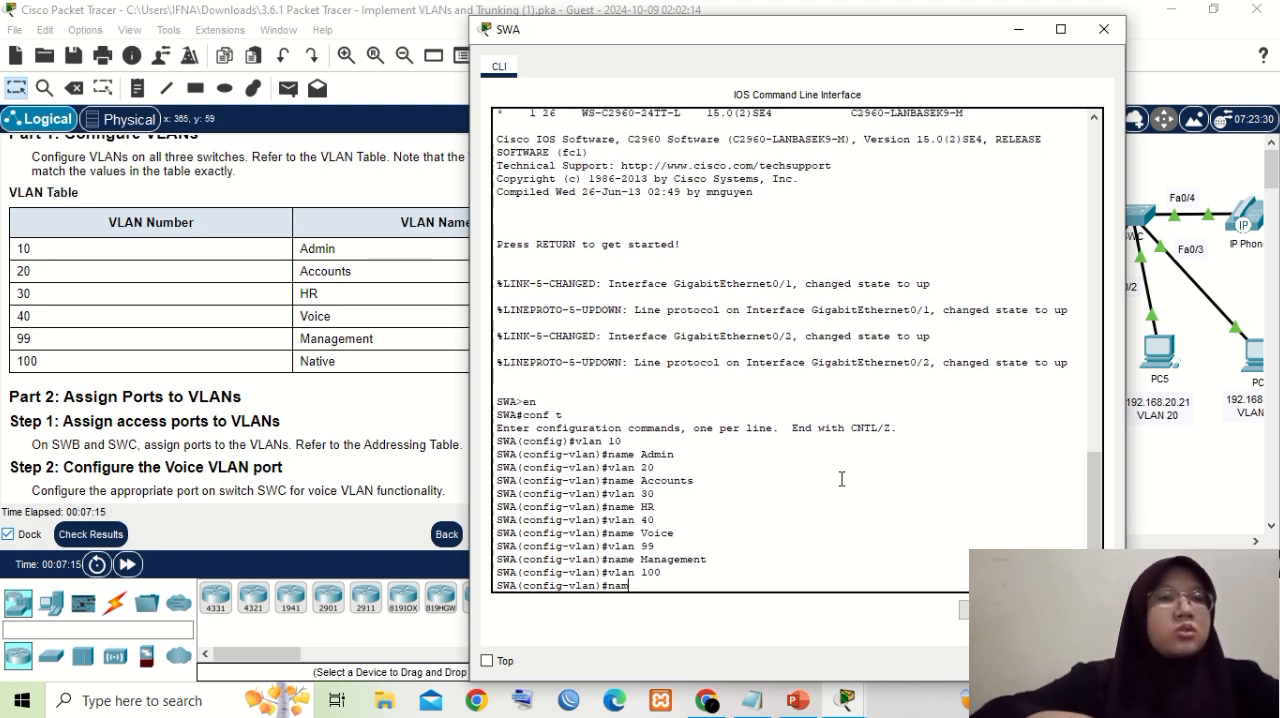
{"action": "type", "text": "e Native"}
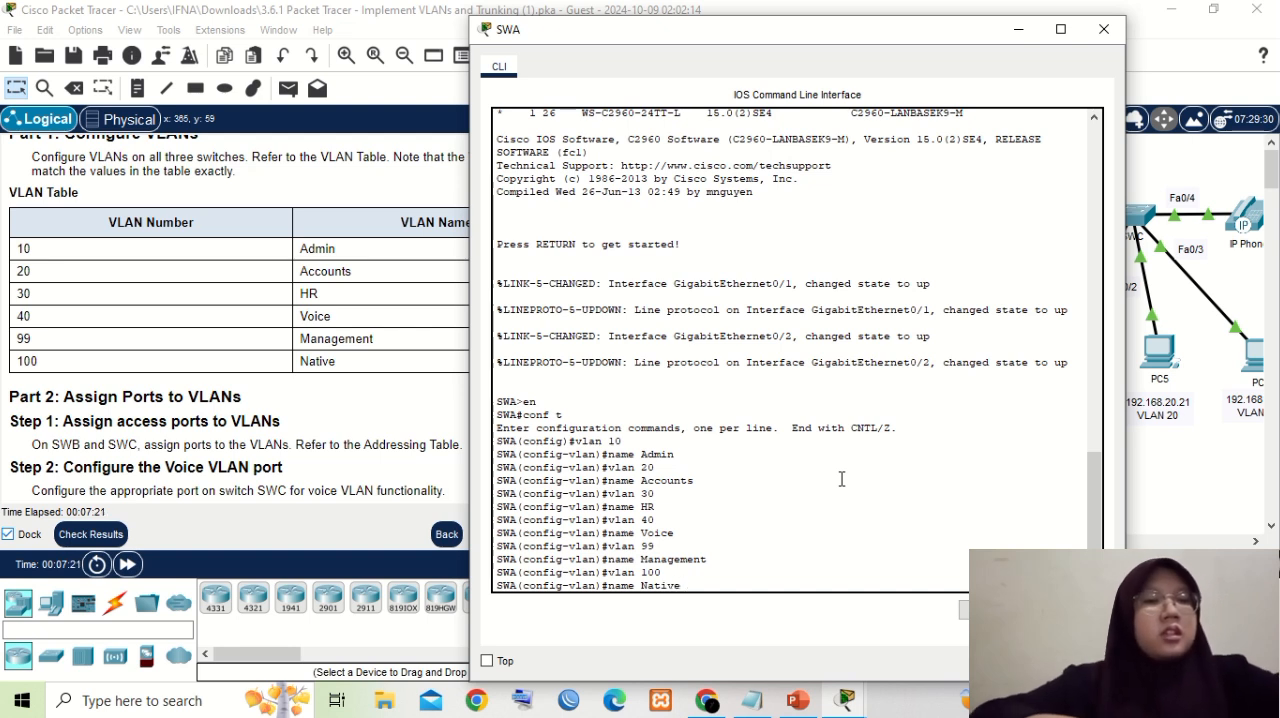
{"action": "key", "text": "Return"}
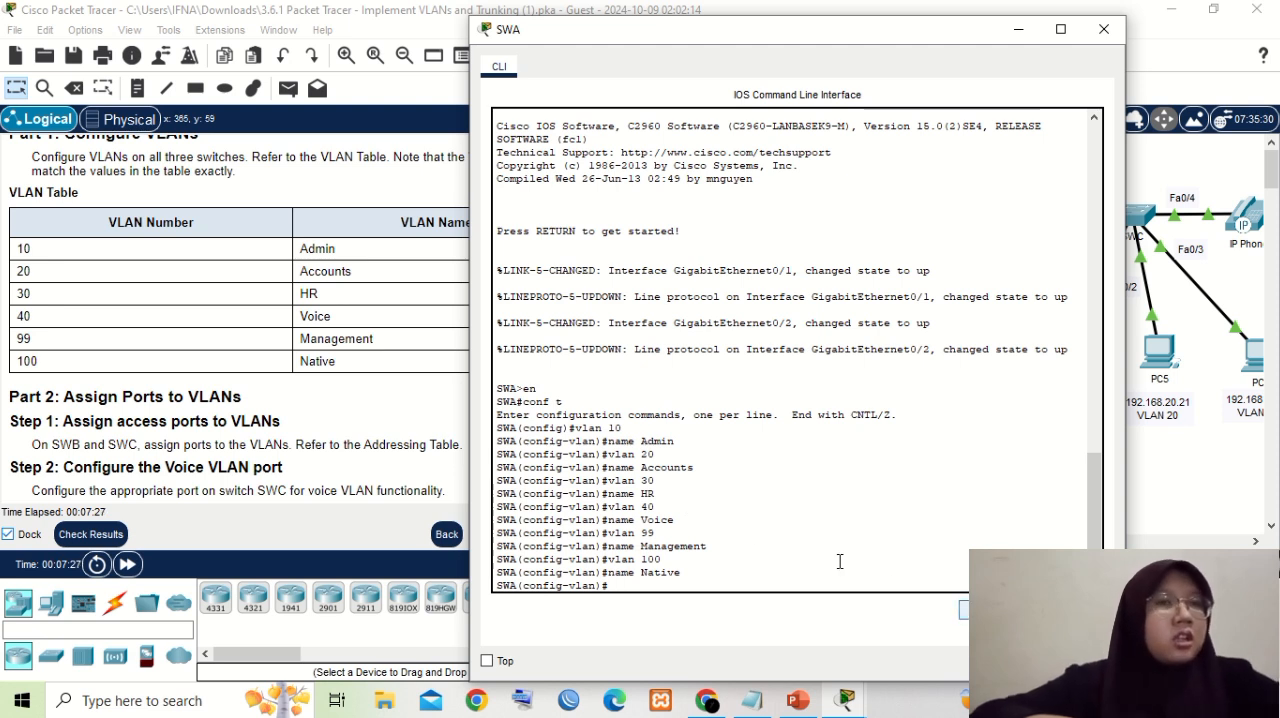
- Copy the SWA command-line session from "en" through "name Native" and paste it into the empty Notepad document
{"action": "left_click_drag", "start_coordinate": [499, 393], "coordinate": [703, 560]}
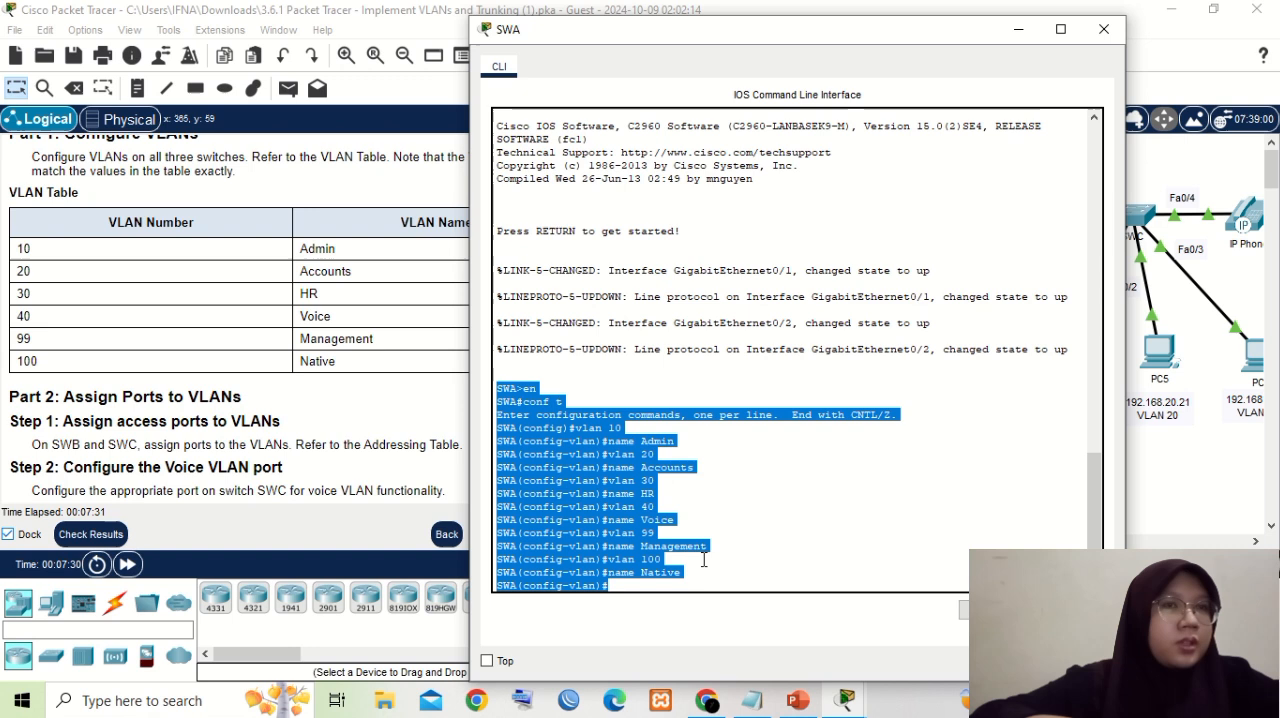
{"action": "right_click", "coordinate": [648, 530]}
{"action": "left_click", "coordinate": [688, 540]}
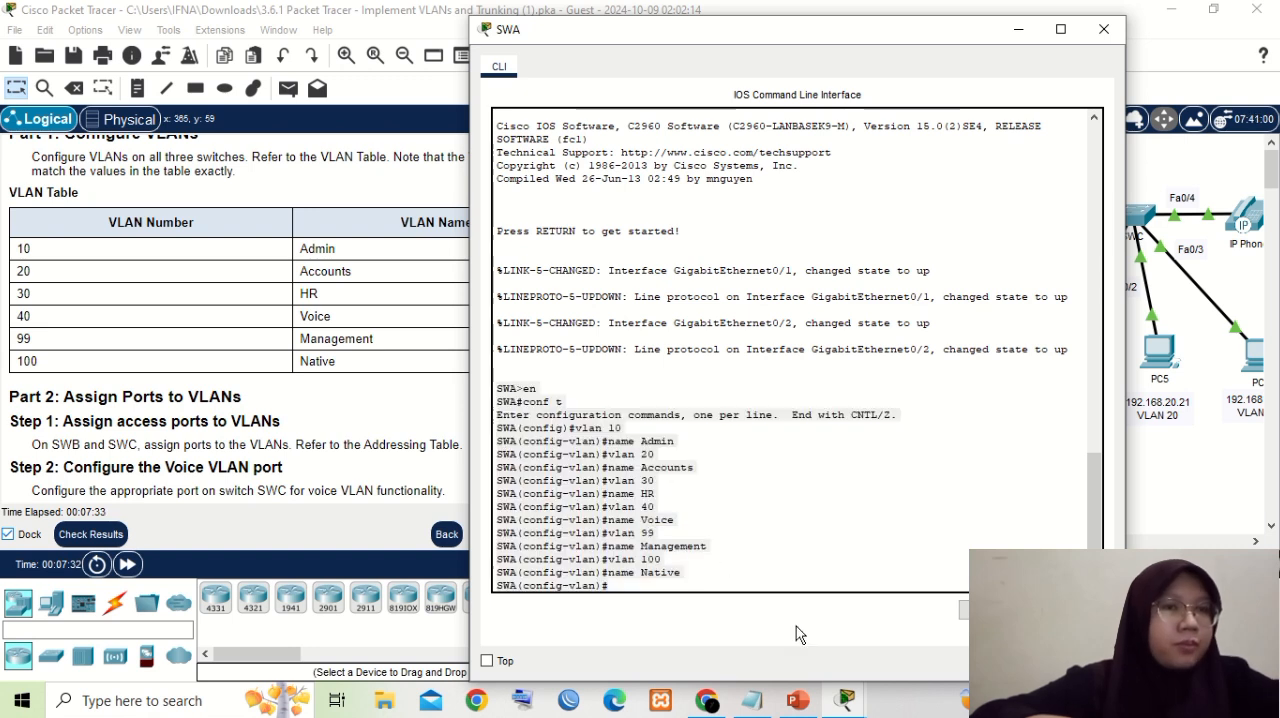
{"action": "left_click", "coordinate": [752, 698]}
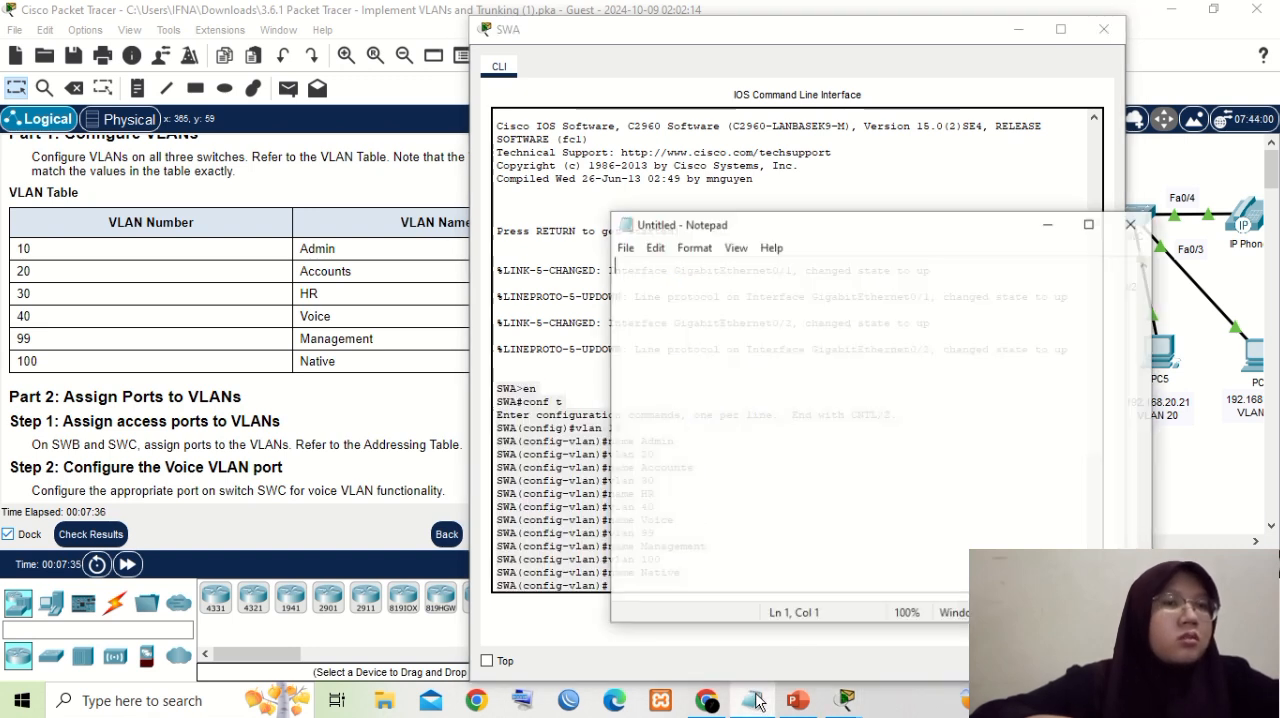
{"action": "right_click", "coordinate": [638, 258]}
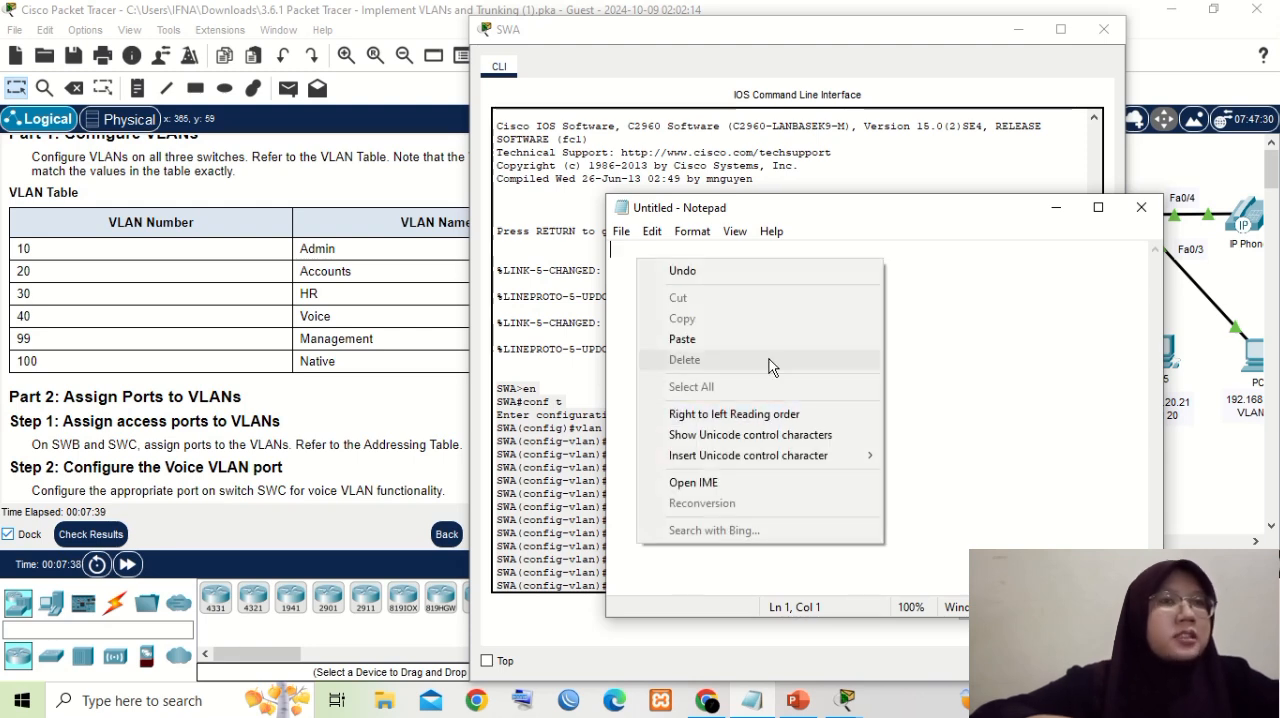
{"action": "left_click", "coordinate": [763, 343]}
- Replace every "SWA(config-vlan)#" prompt in the Notepad text with nothing
{"action": "left_click_drag", "start_coordinate": [610, 367], "coordinate": [738, 368]}
{"action": "left_click", "coordinate": [652, 231]}
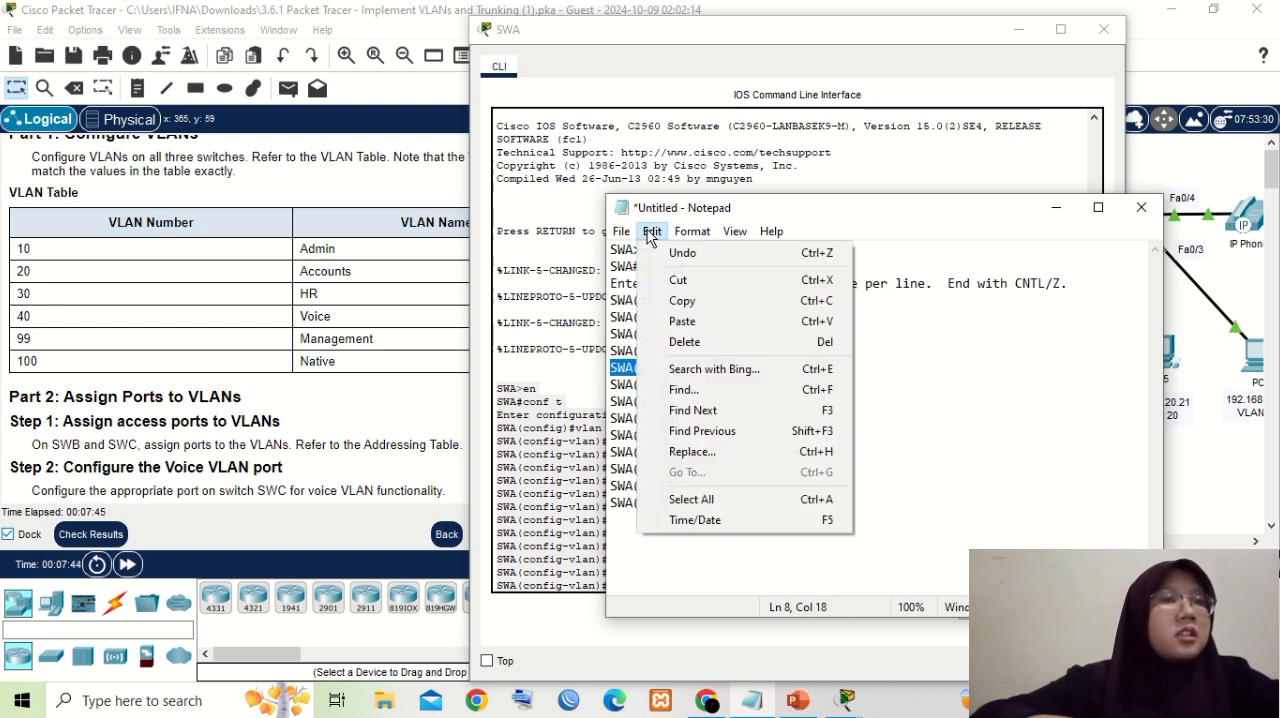
{"action": "left_click", "coordinate": [692, 451]}
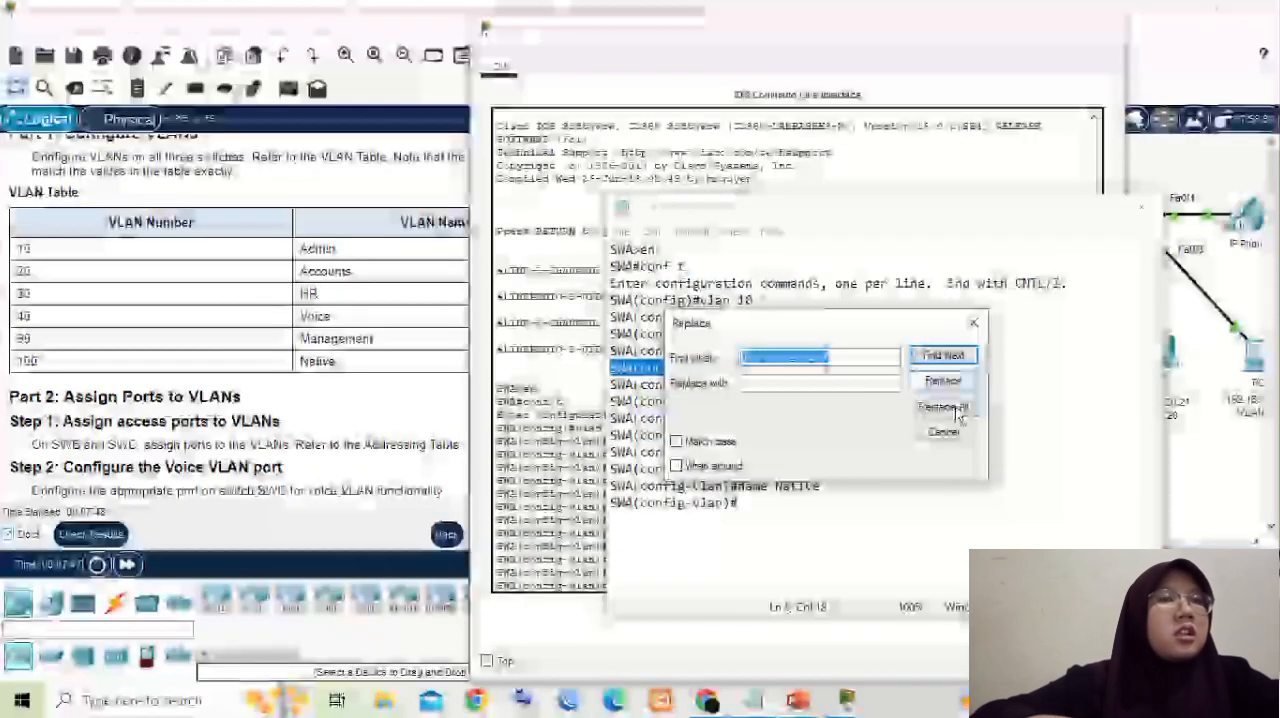
{"action": "left_click", "coordinate": [955, 409]}
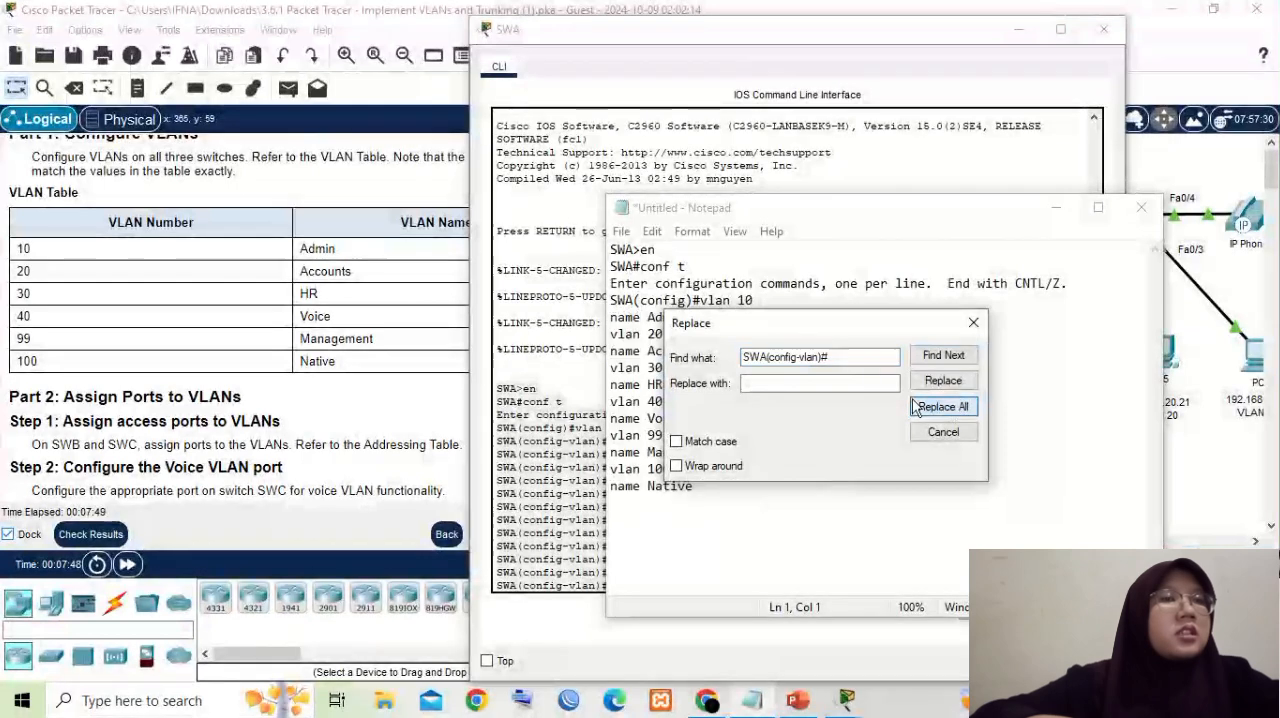
{"action": "left_click", "coordinate": [697, 283]}
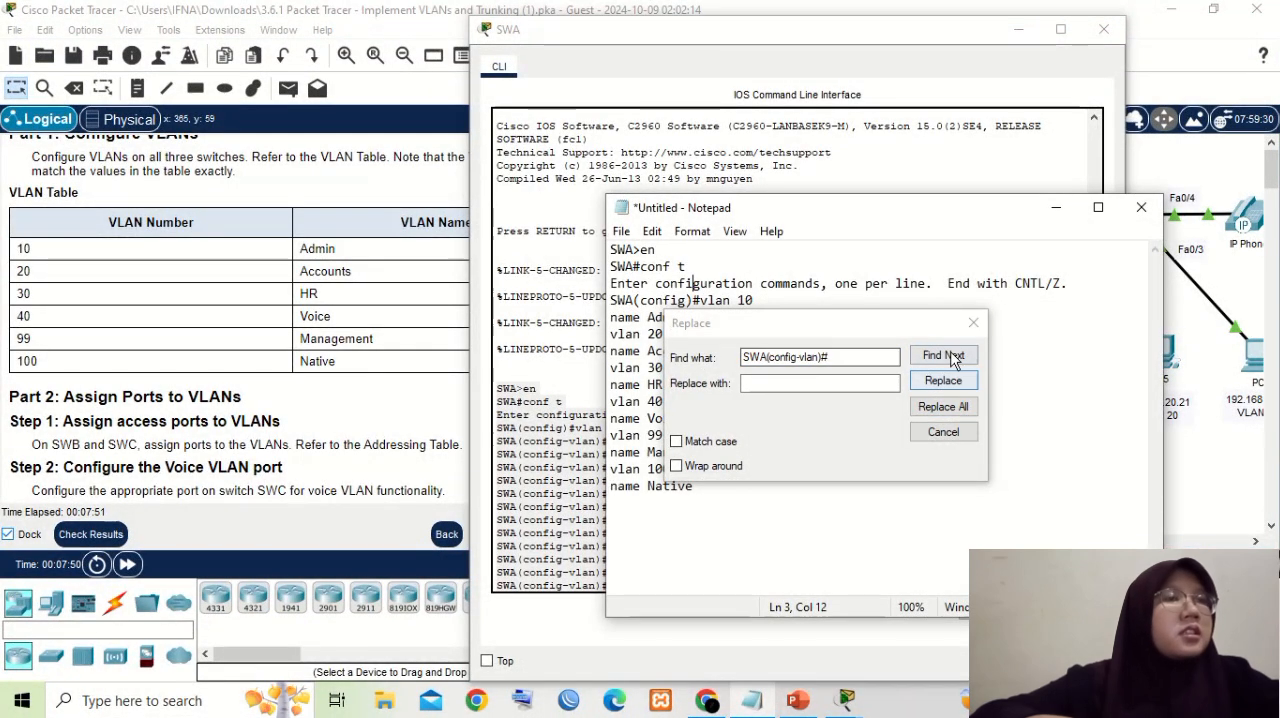
{"action": "left_click", "coordinate": [973, 322]}
- Delete the remaining SWA prompts before en, conf t and vlan 10, along with the "Enter configuration commands" line
{"action": "left_click", "coordinate": [643, 250]}
{"action": "key", "text": "BackSpace"}
{"action": "key", "text": "BackSpace"}
{"action": "key", "text": "BackSpace"}
{"action": "key", "text": "BackSpace"}
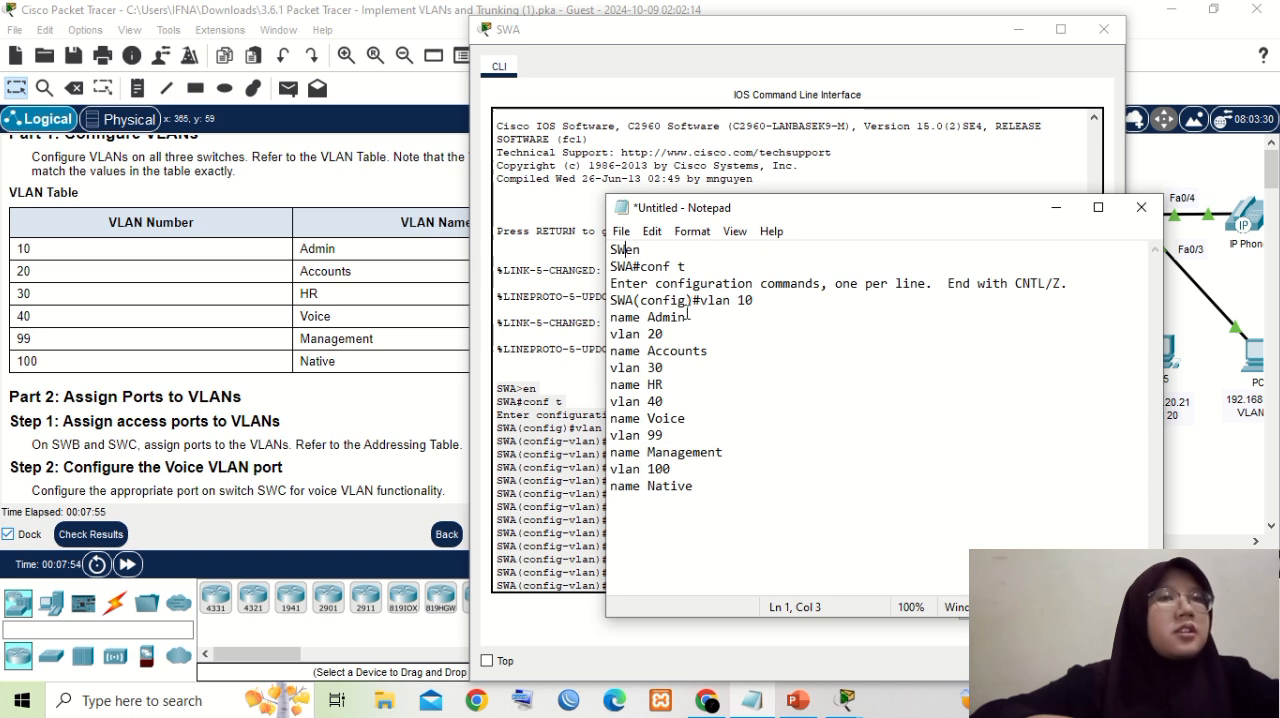
{"action": "left_click", "coordinate": [641, 266]}
{"action": "key", "text": "BackSpace"}
{"action": "key", "text": "BackSpace"}
{"action": "key", "text": "BackSpace"}
{"action": "key", "text": "BackSpace"}
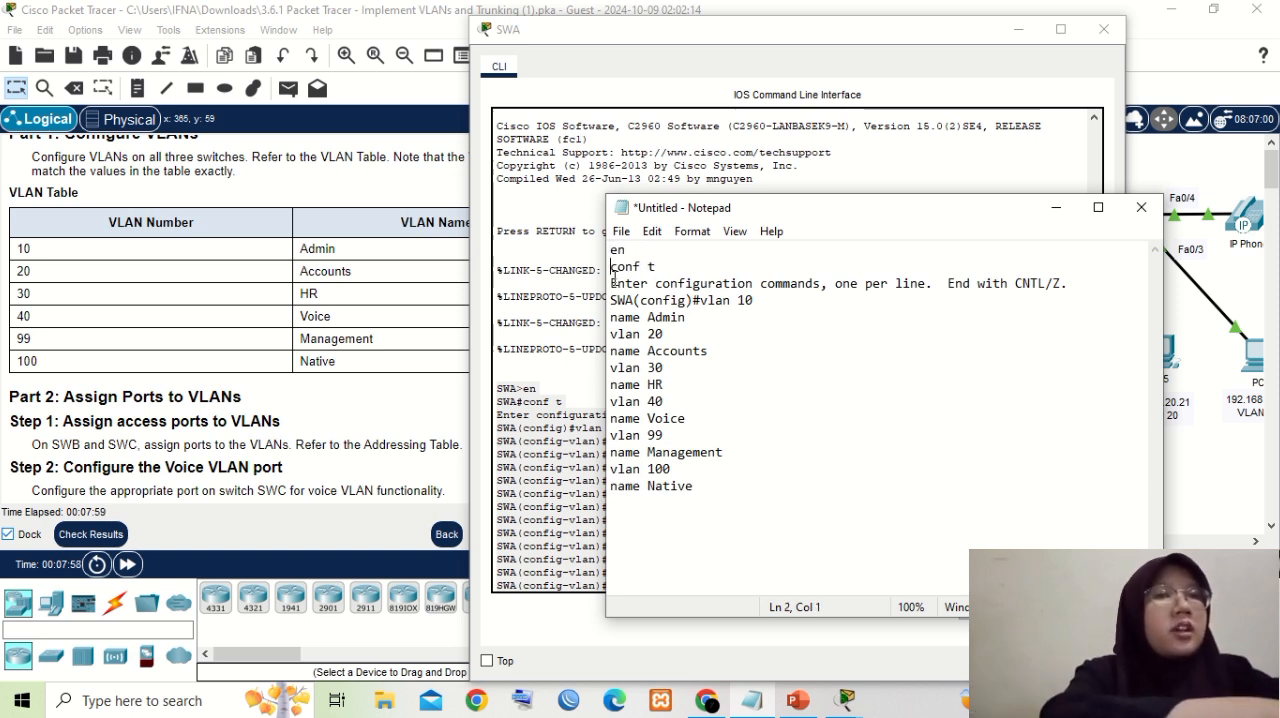
{"action": "left_click_drag", "start_coordinate": [610, 283], "coordinate": [692, 306]}
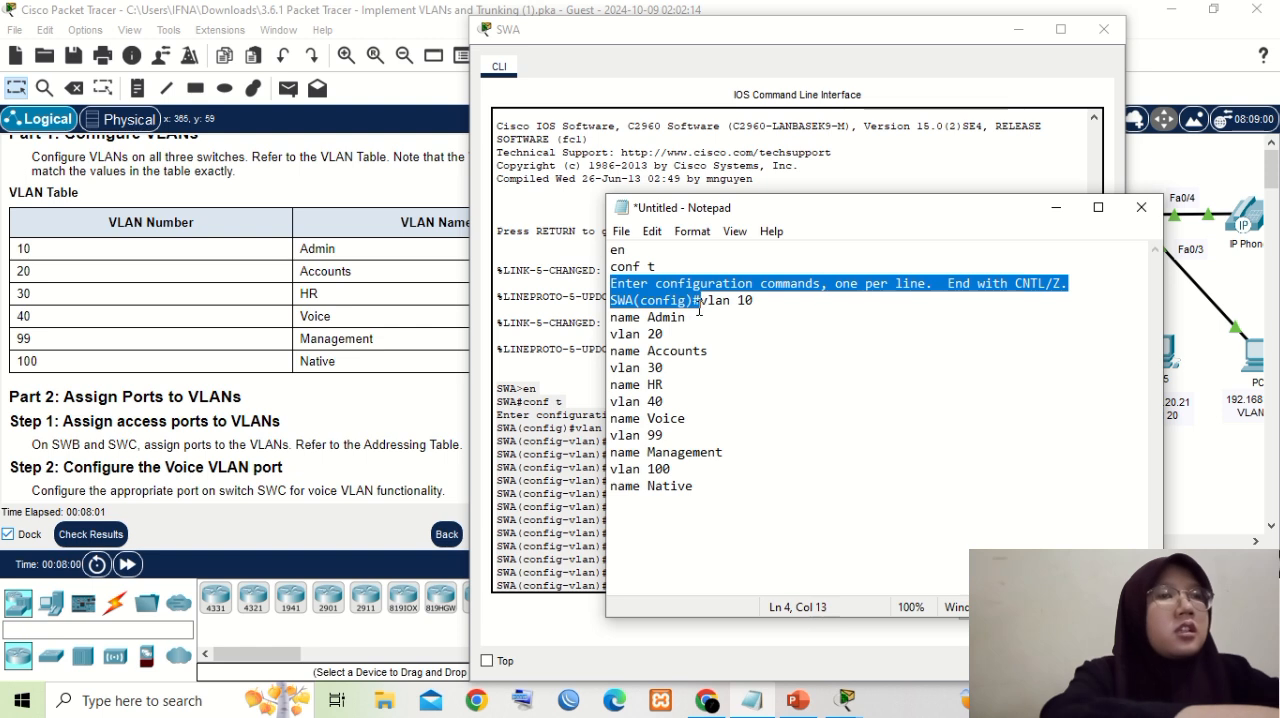
{"action": "key", "text": "Delete"}
{"action": "key", "text": "Delete"}
{"action": "key", "text": "Delete"}
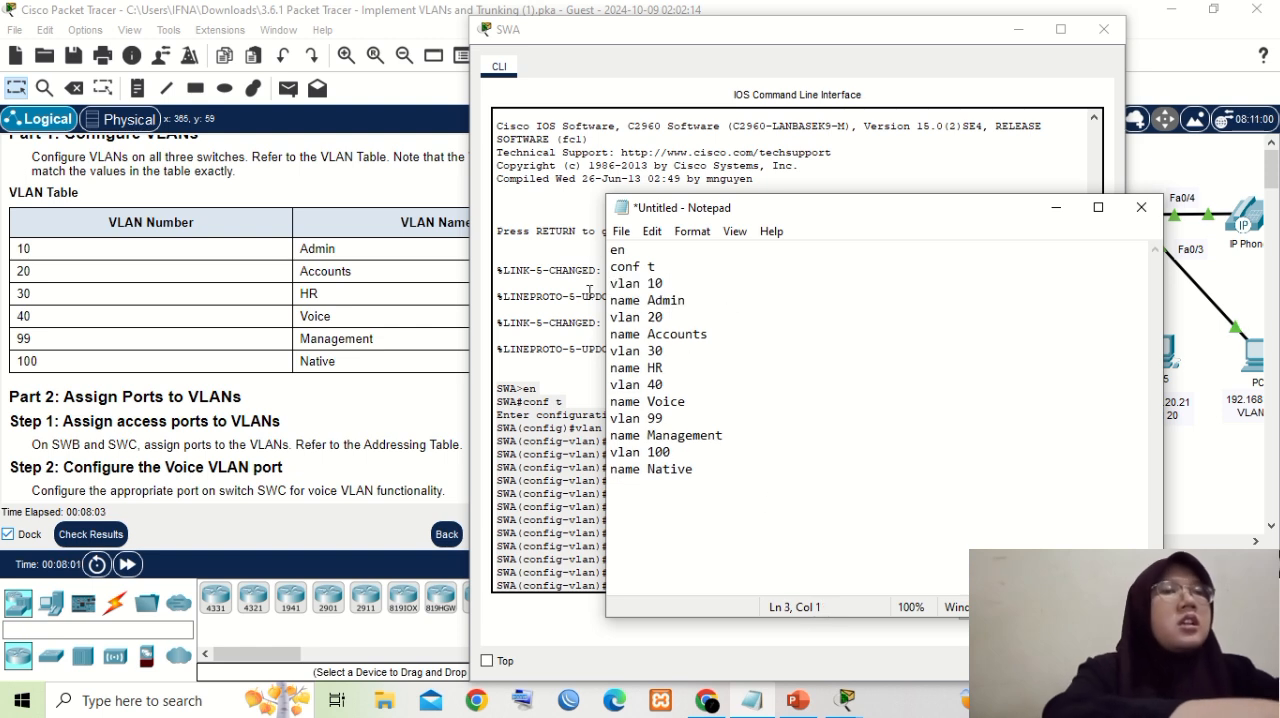
- Copy the entire cleaned command list in Notepad, from "en" to "name Native"
{"action": "left_click_drag", "start_coordinate": [611, 249], "coordinate": [745, 470]}
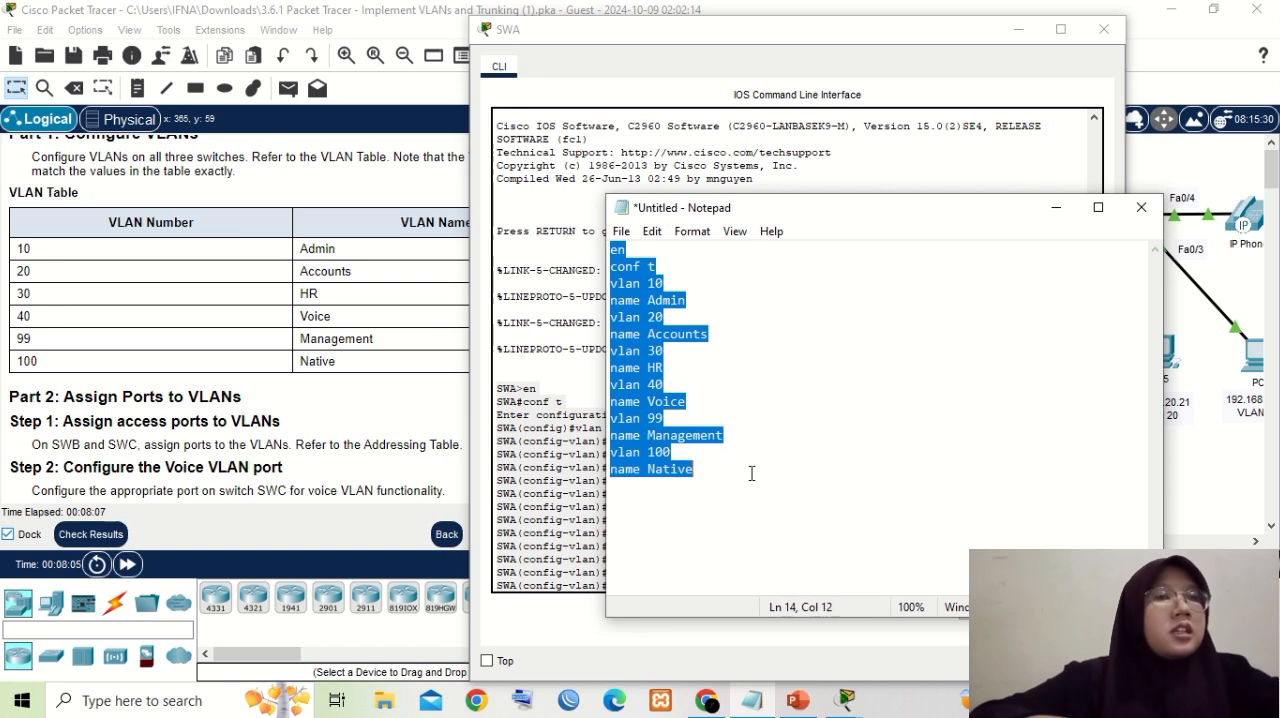
{"action": "right_click", "coordinate": [645, 368]}
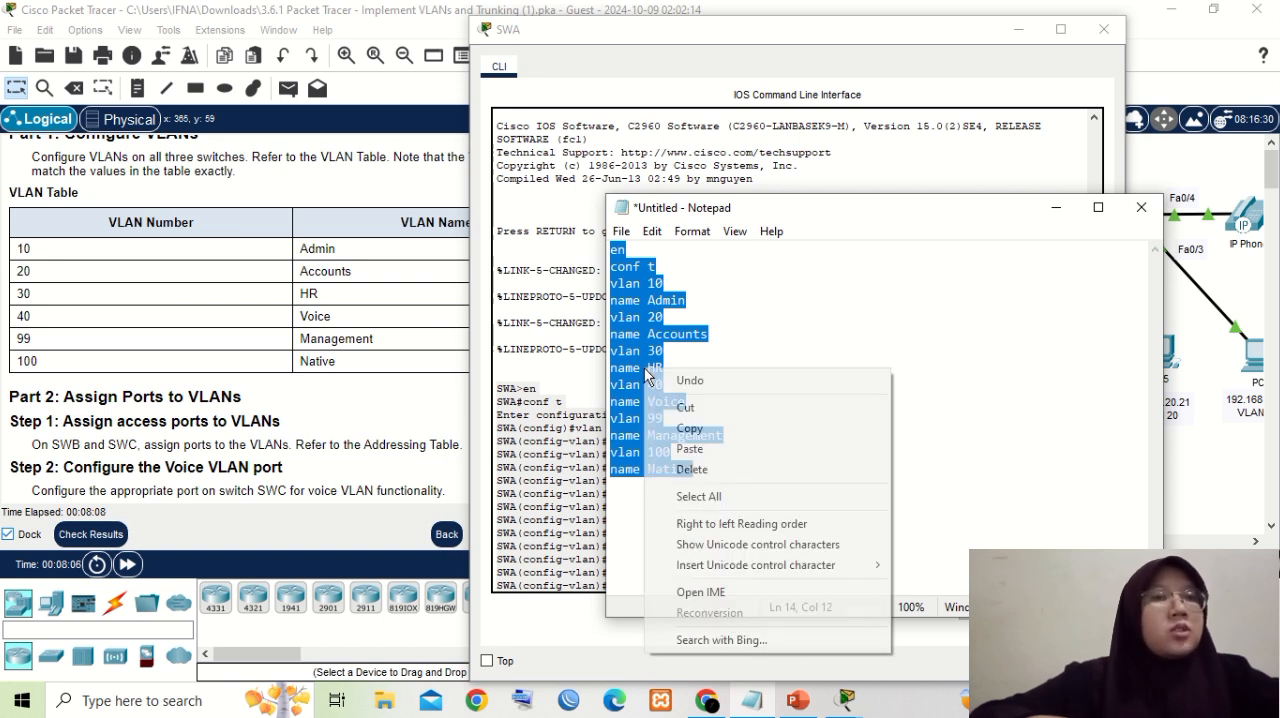
{"action": "left_click", "coordinate": [763, 429]}
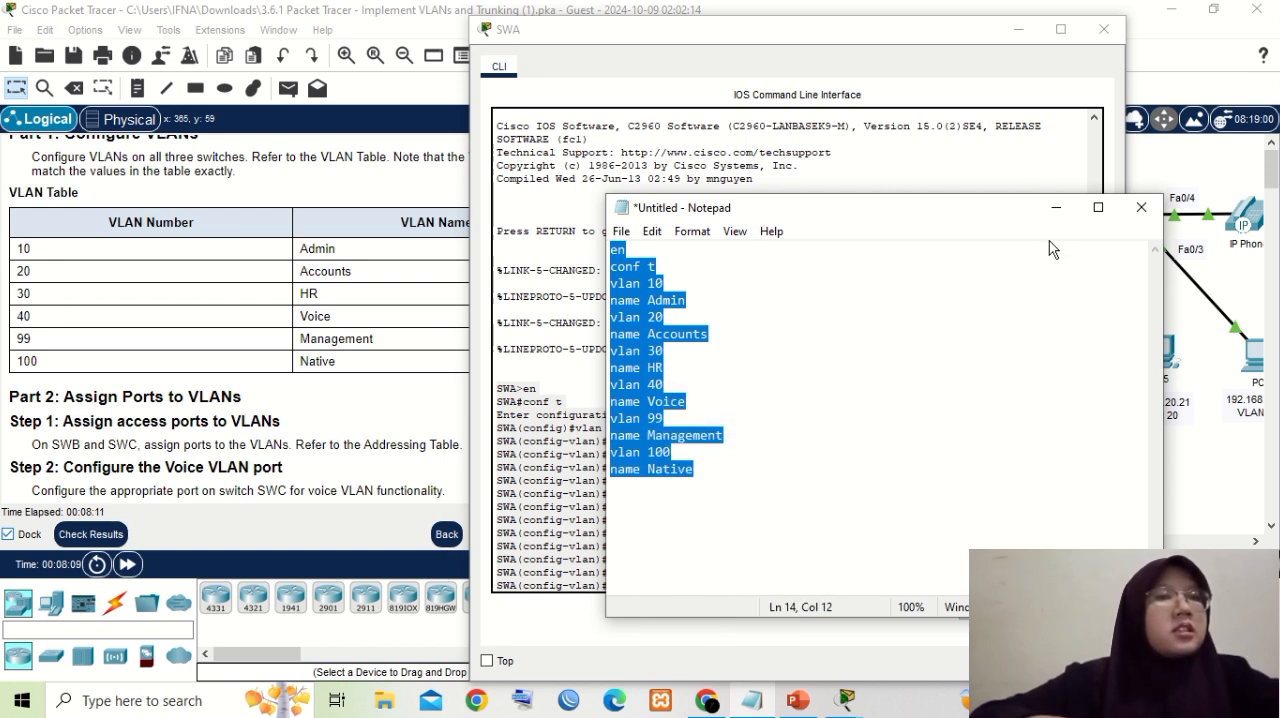
- Switch back to the Packet Tracer topology and paste the copied VLAN commands into the SWB command line
{"action": "left_click", "coordinate": [1052, 209]}
{"action": "left_click", "coordinate": [1016, 30]}
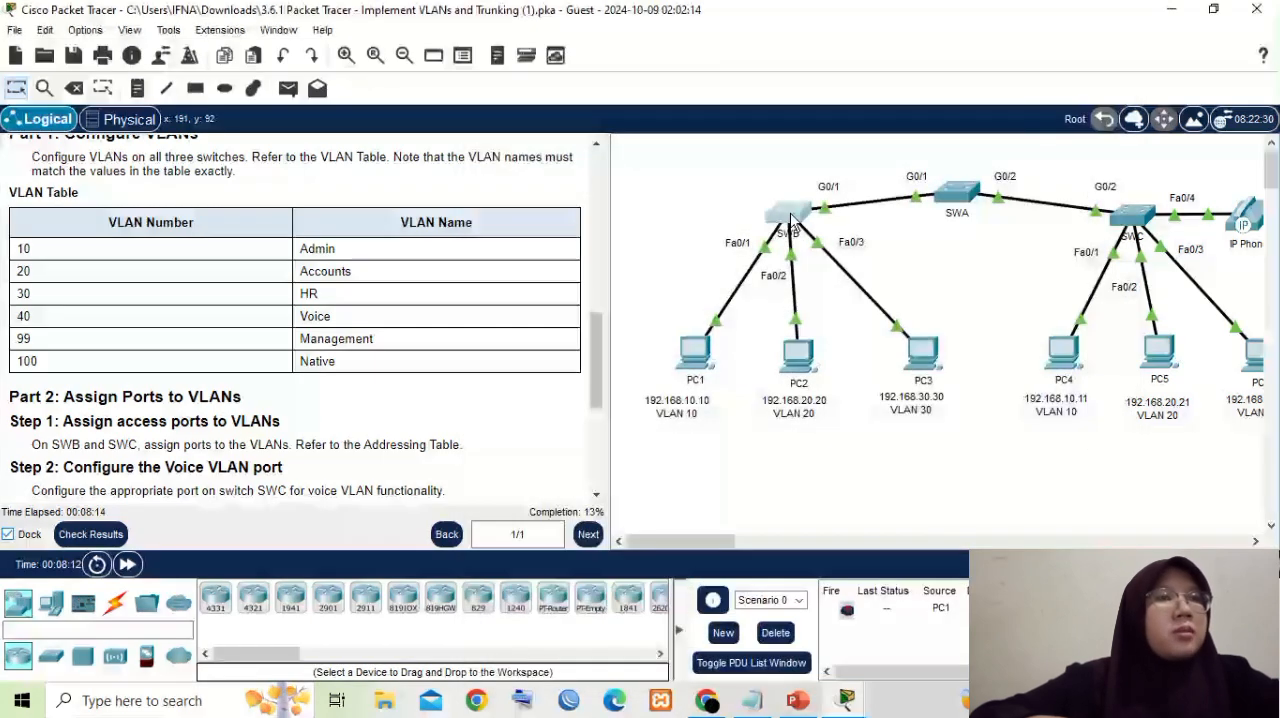
{"action": "left_click", "coordinate": [793, 215]}
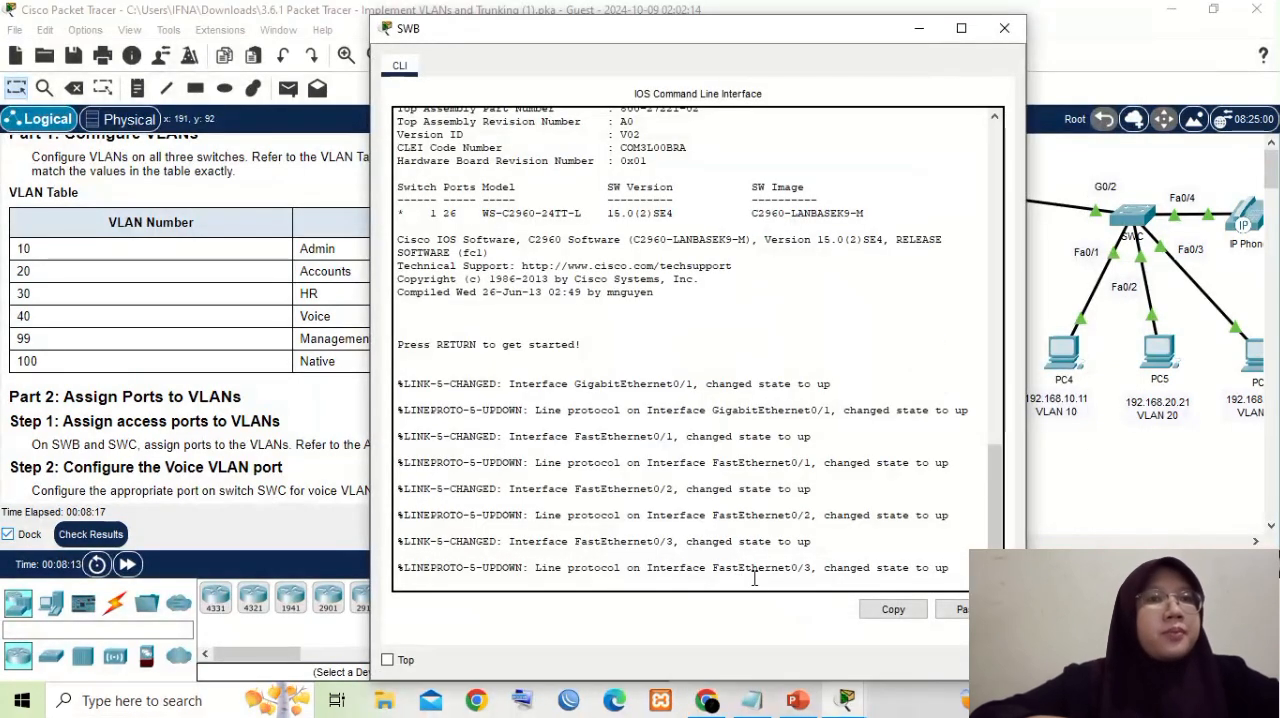
{"action": "key", "text": "Return"}
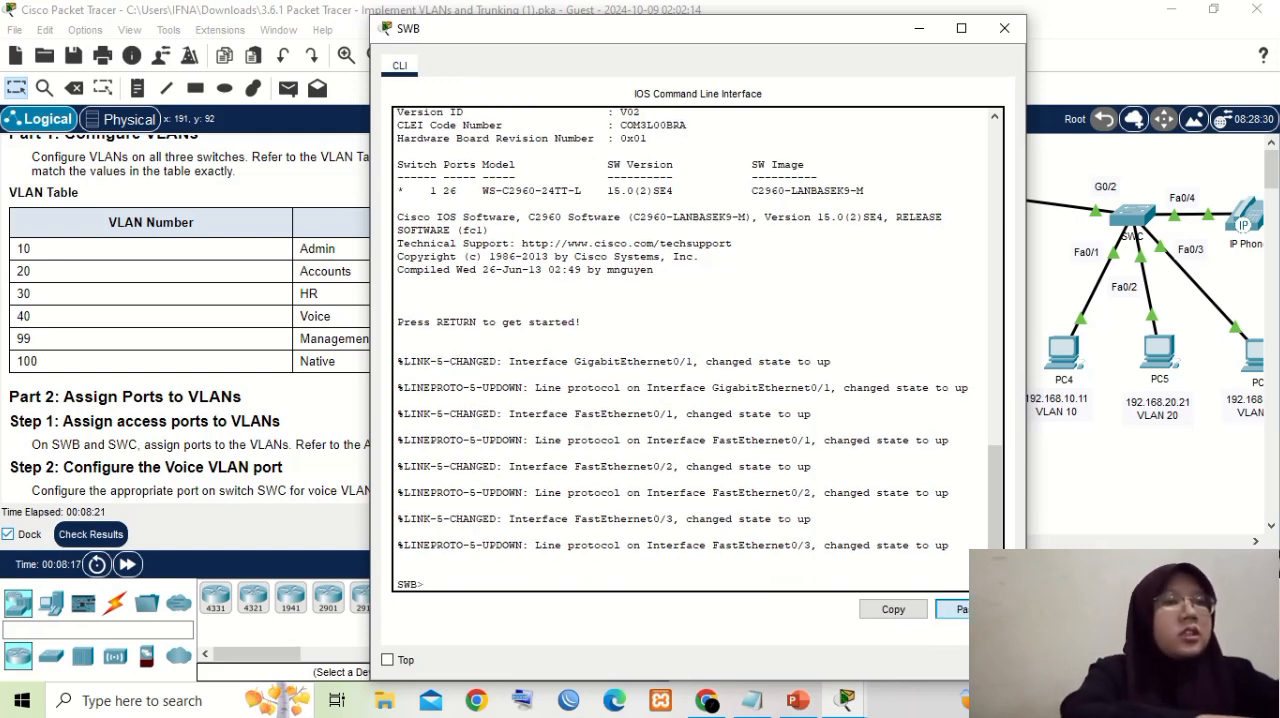
{"action": "left_click", "coordinate": [952, 609]}
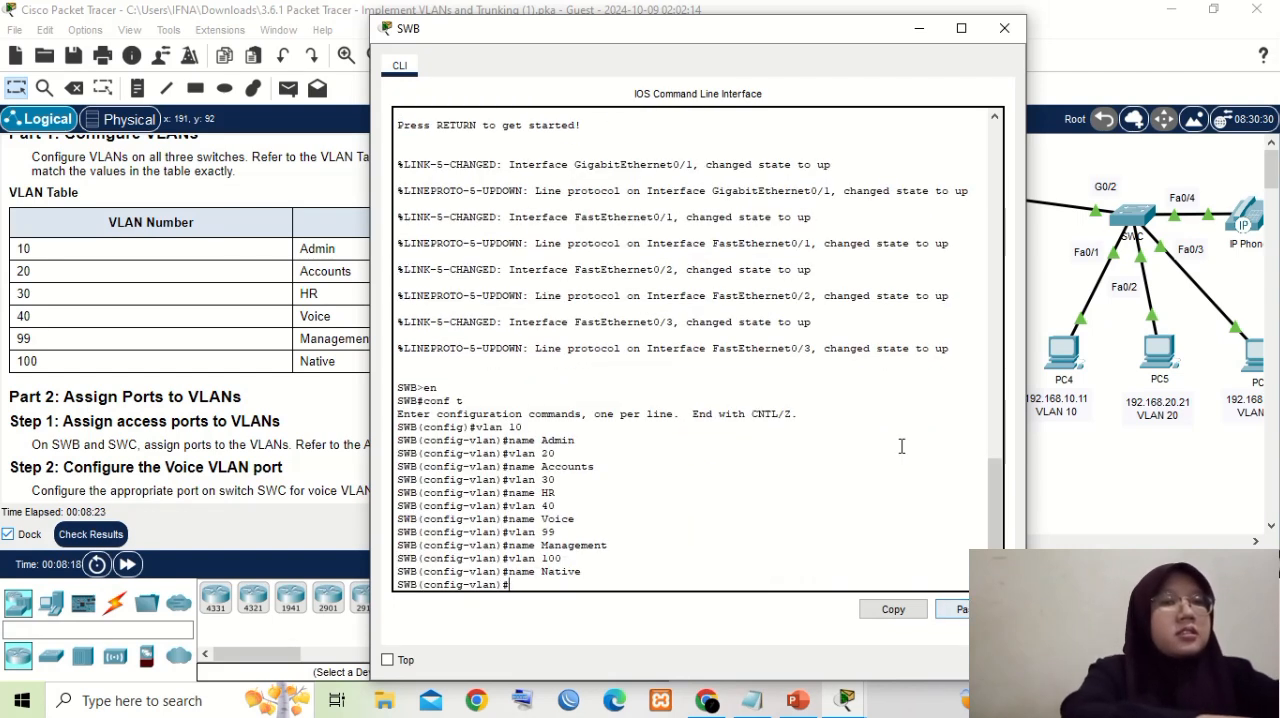
{"action": "left_click", "coordinate": [919, 29]}
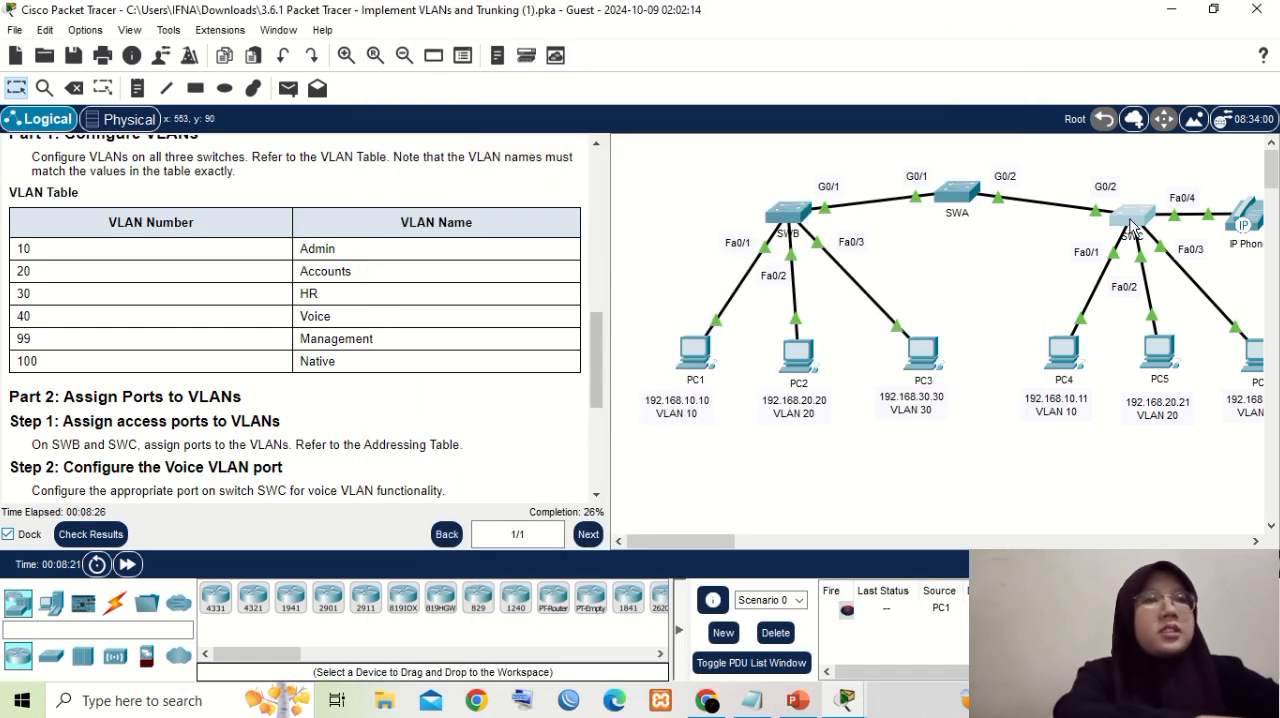
- Paste the copied VLAN commands into the SWC command line, run the final name command and minimize SWC
{"action": "left_click", "coordinate": [1132, 225]}
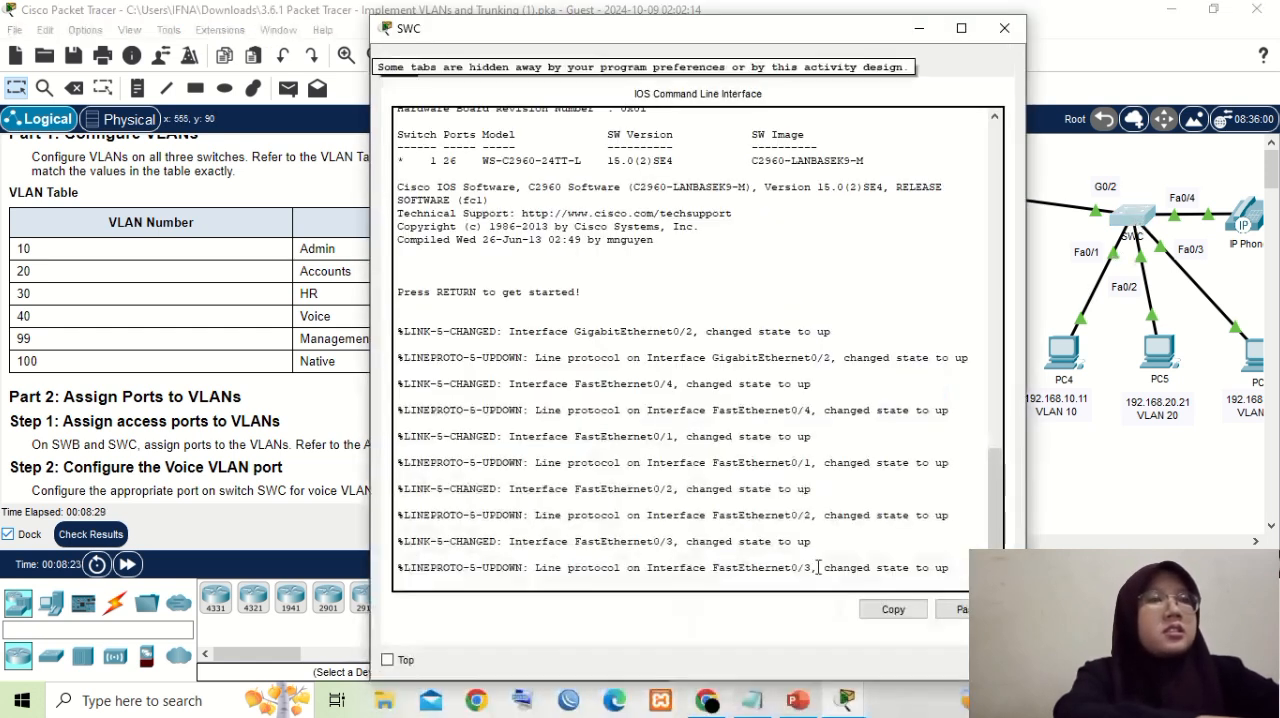
{"action": "key", "text": "Return"}
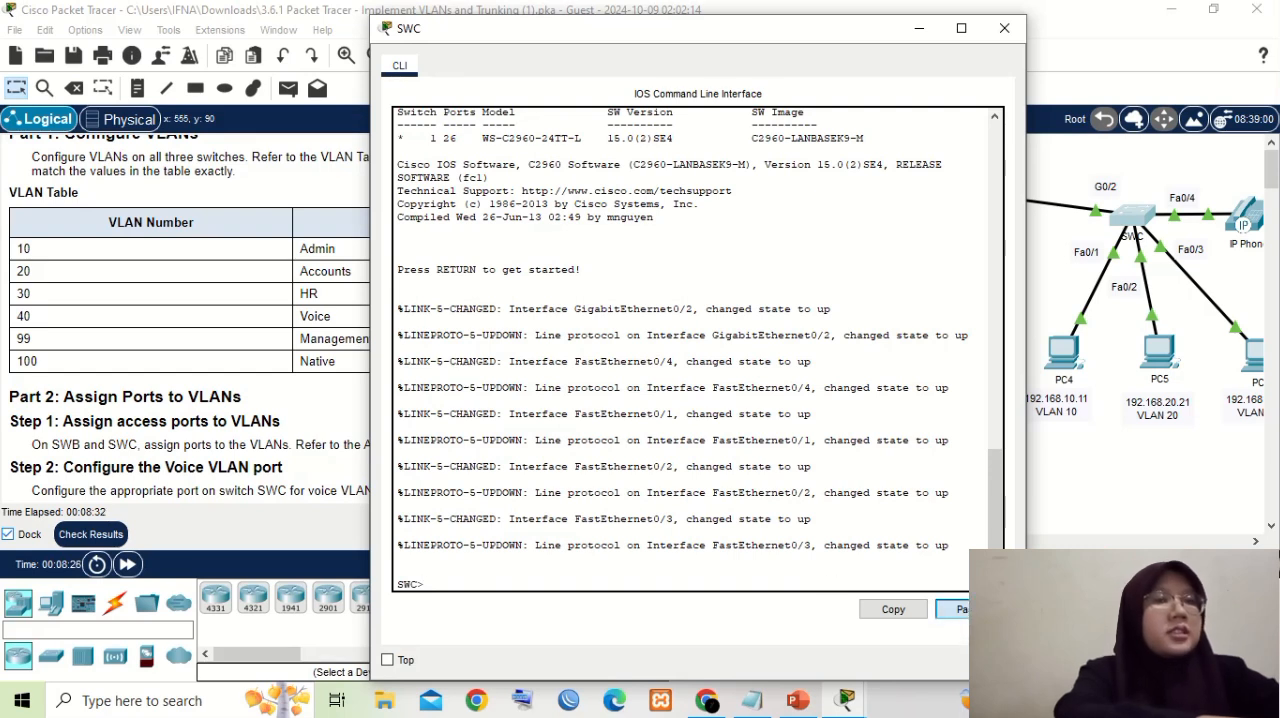
{"action": "left_click", "coordinate": [952, 609]}
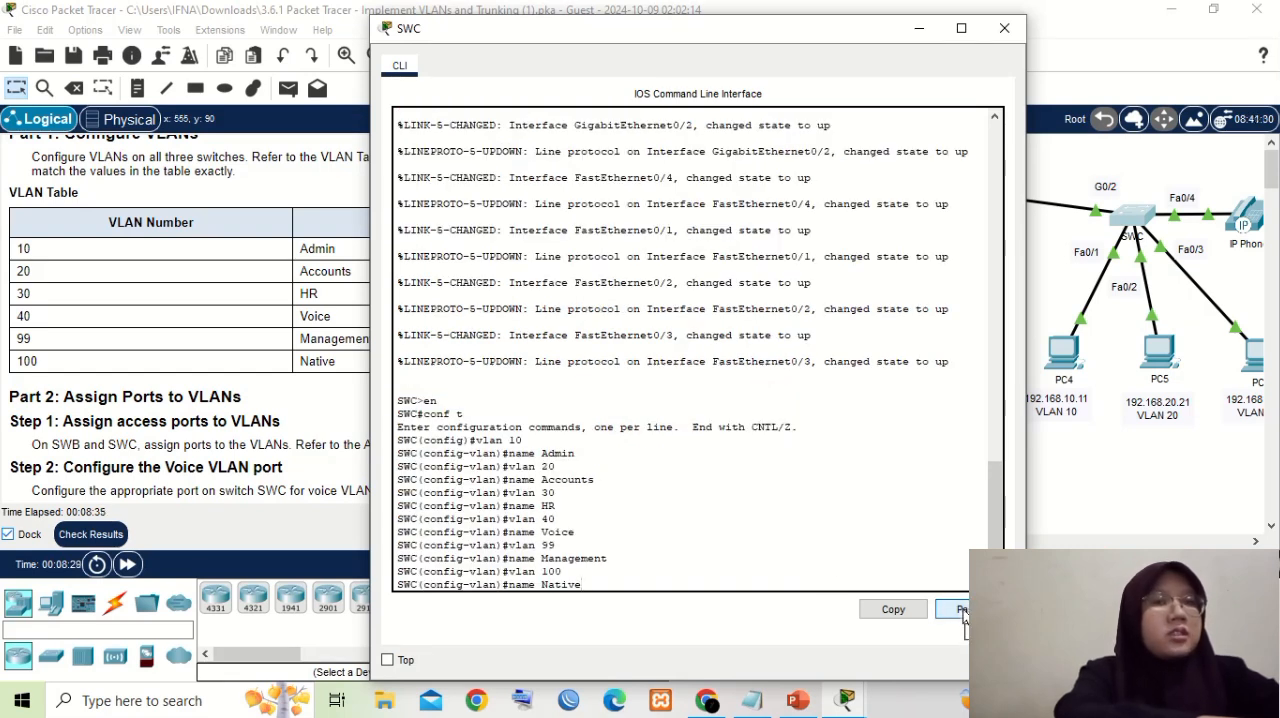
{"action": "key", "text": "Return"}
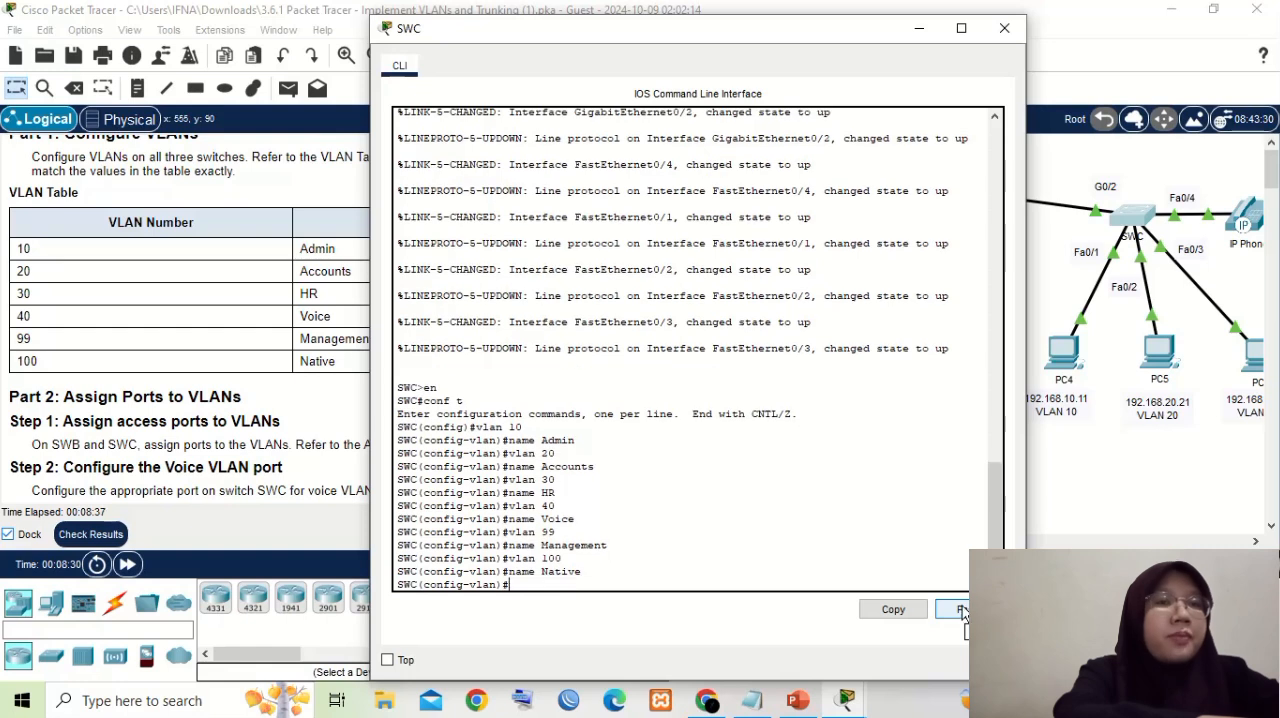
{"action": "left_click", "coordinate": [918, 29]}
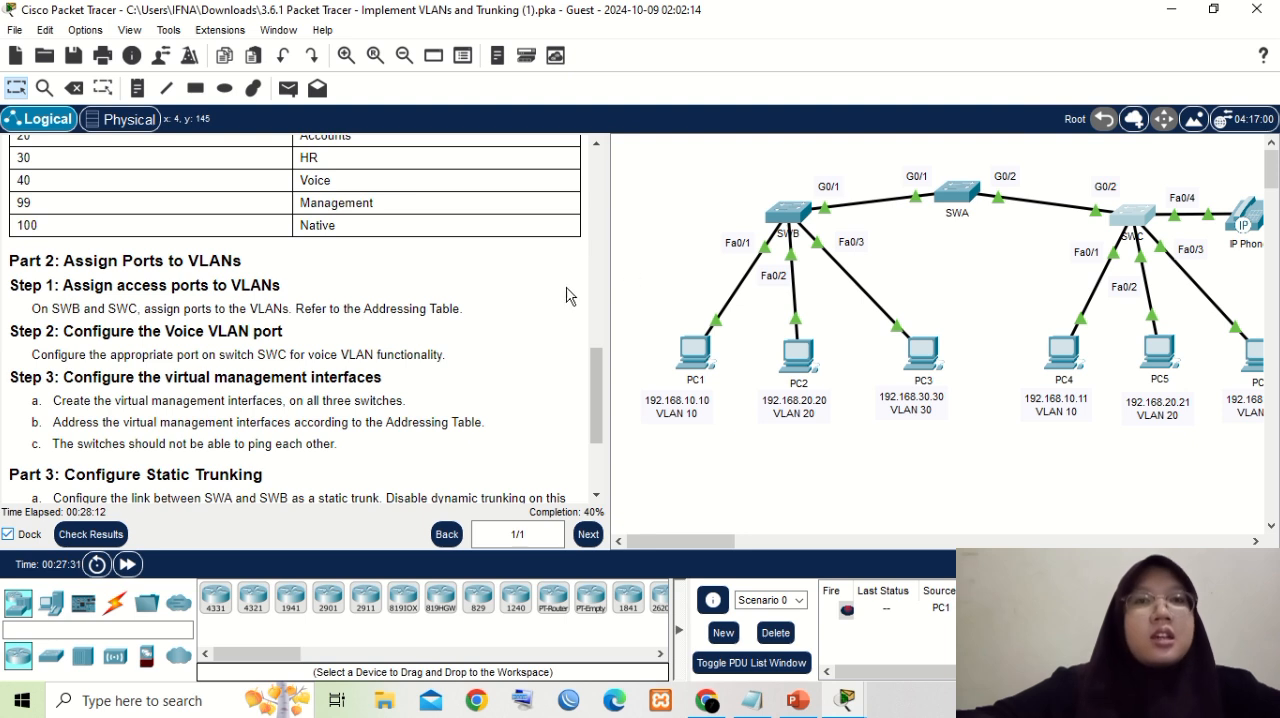
- Place SWB's command line beside the Addressing Table and enter privileged EXEC mode on SWB
{"action": "scroll", "coordinate": [556, 309], "scroll_direction": "up", "scroll_amount": 10}
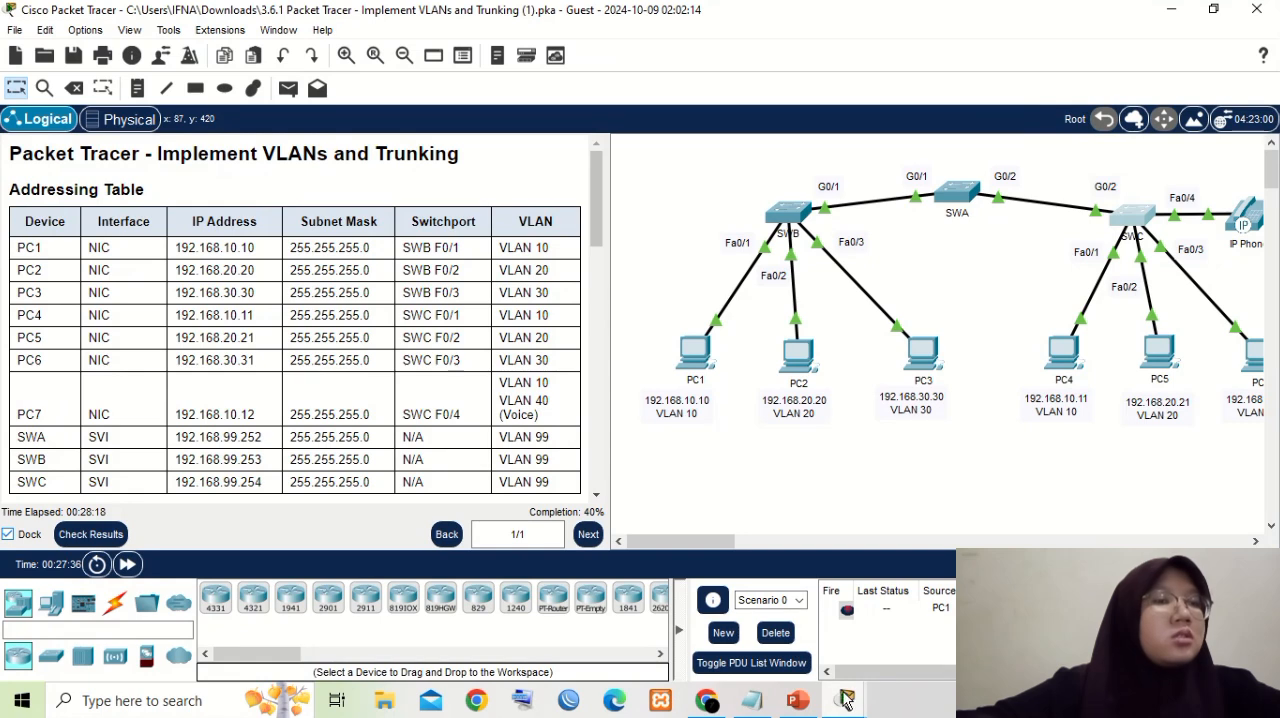
{"action": "mouse_move", "coordinate": [846, 704]}
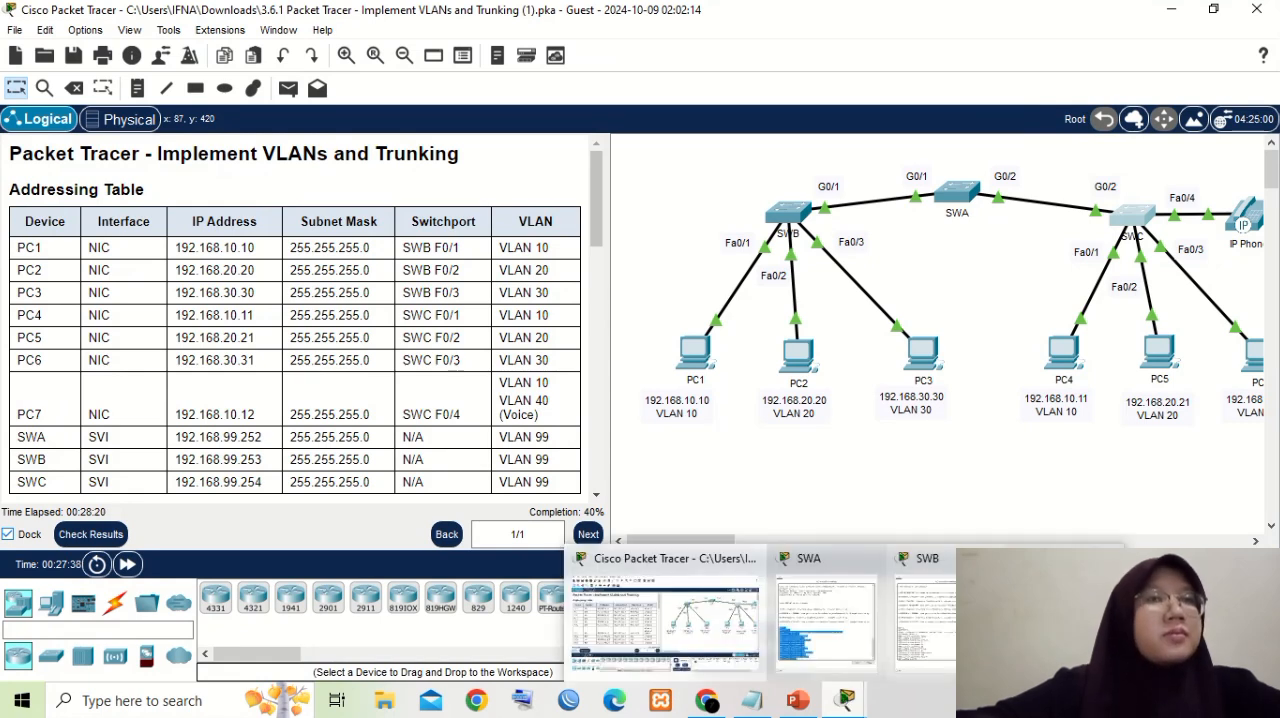
{"action": "left_click", "coordinate": [918, 600]}
{"action": "left_click_drag", "start_coordinate": [631, 40], "coordinate": [866, 68]}
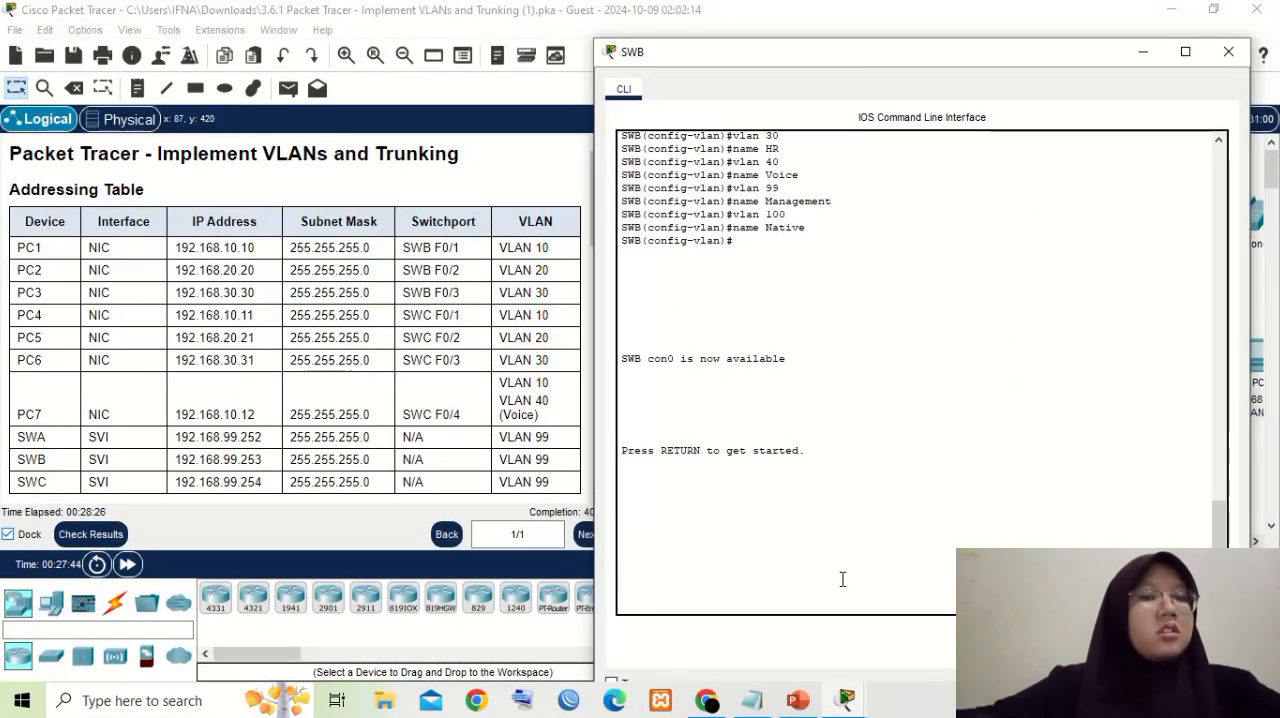
{"action": "key", "text": "Return"}
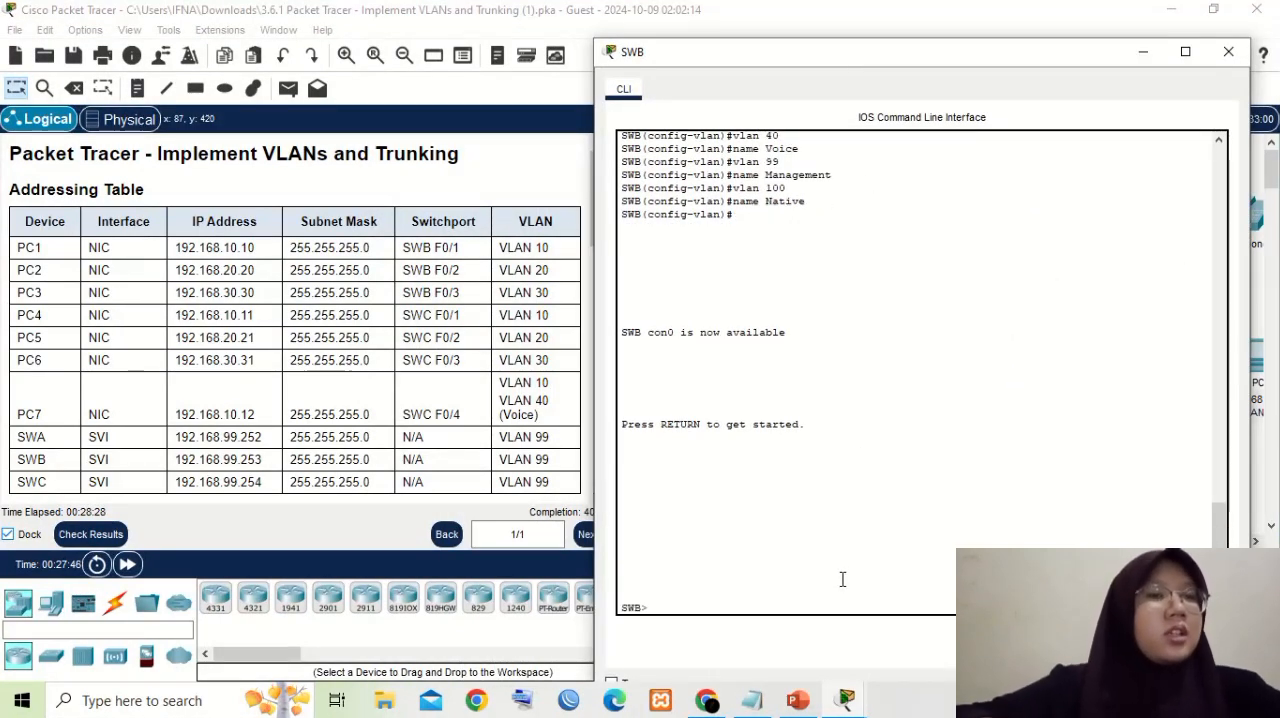
{"action": "type", "text": "en"}
{"action": "key", "text": "Return"}
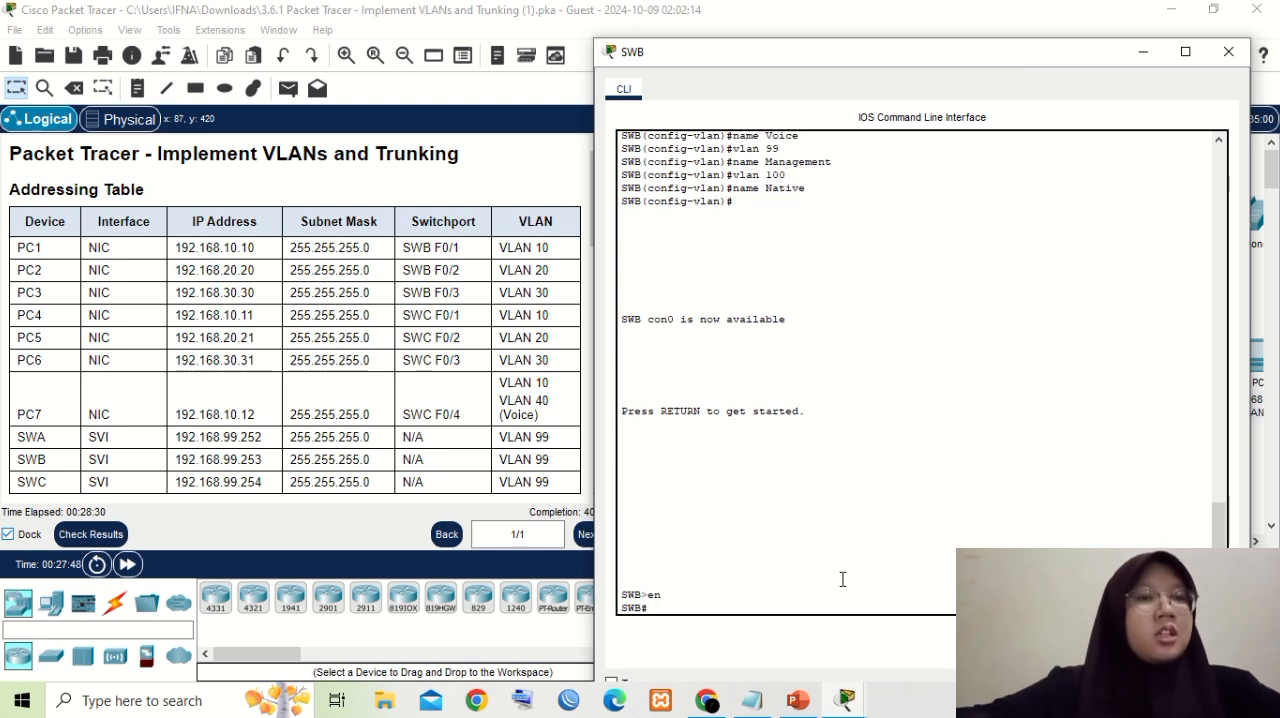
- Enter global configuration mode on SWB and open interface f0/1 for configuration
{"action": "type", "text": "conf t"}
{"action": "key", "text": "Return"}
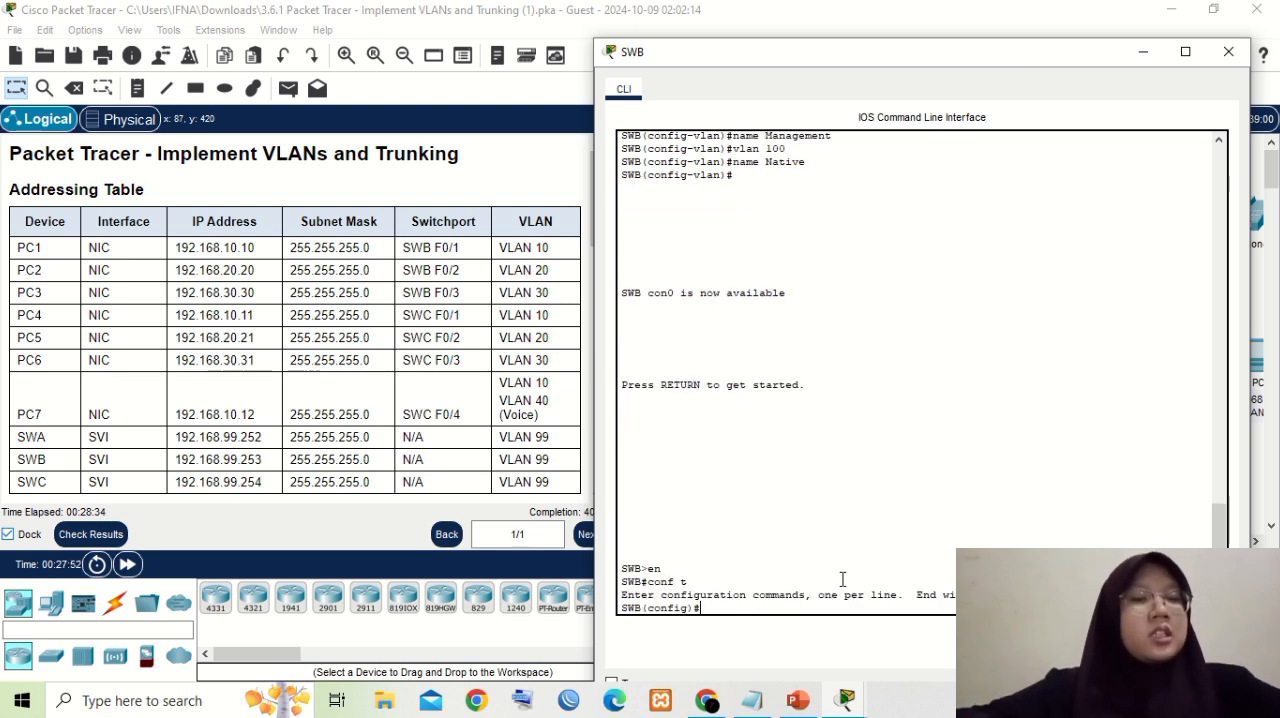
{"action": "type", "text": "int"}
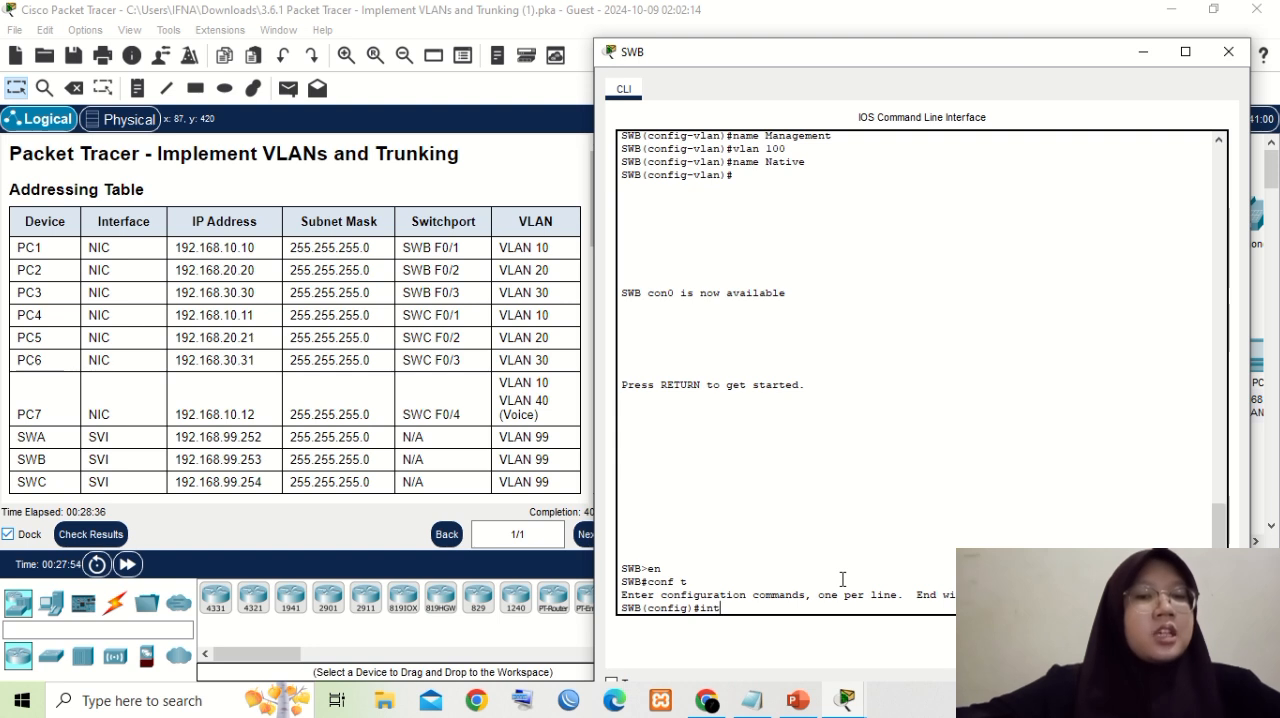
{"action": "type", "text": " f"}
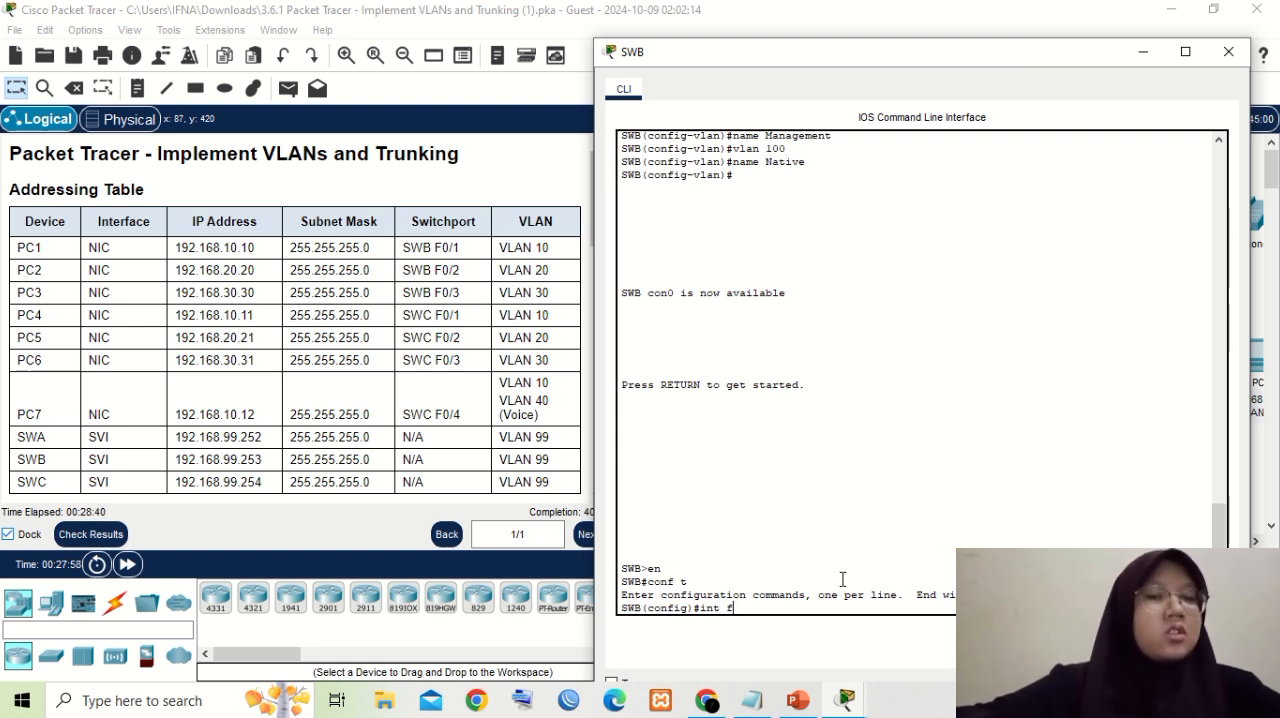
{"action": "type", "text": "0/1"}
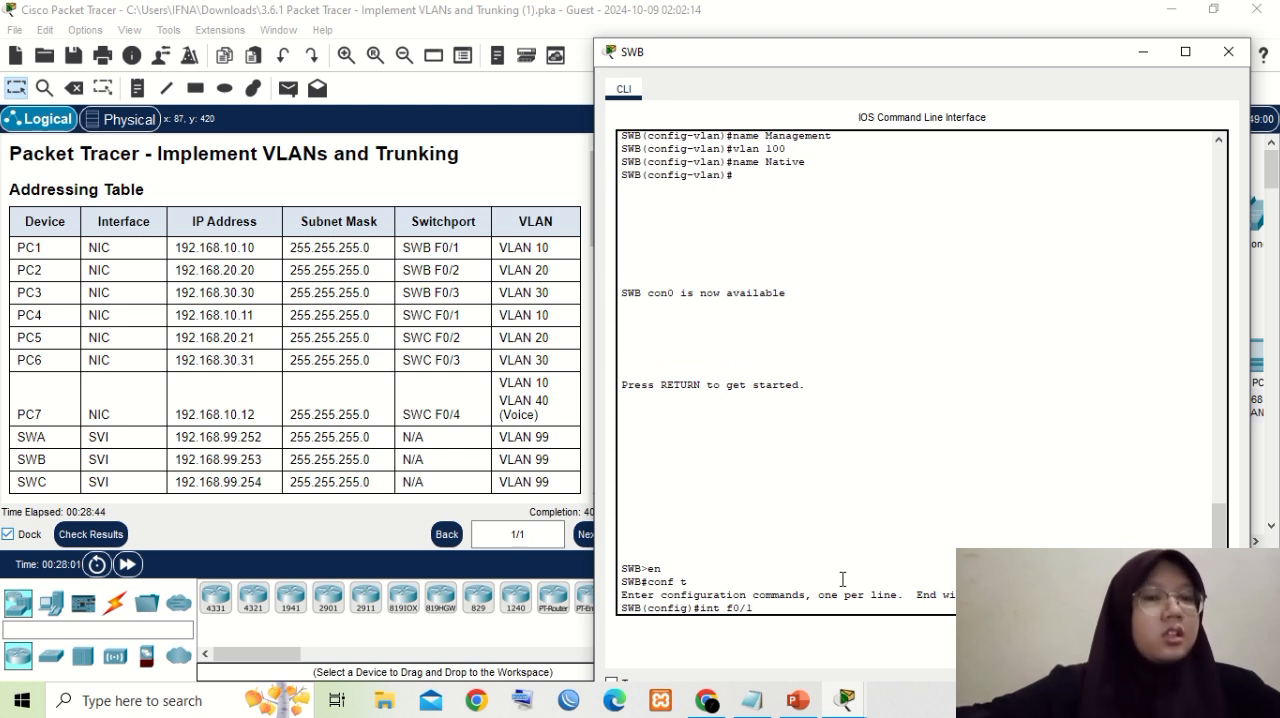
{"action": "key", "text": "Return"}
- Set SWB's interface f0/1 to access mode with "switchport mode access"
{"action": "type", "text": "swi"}
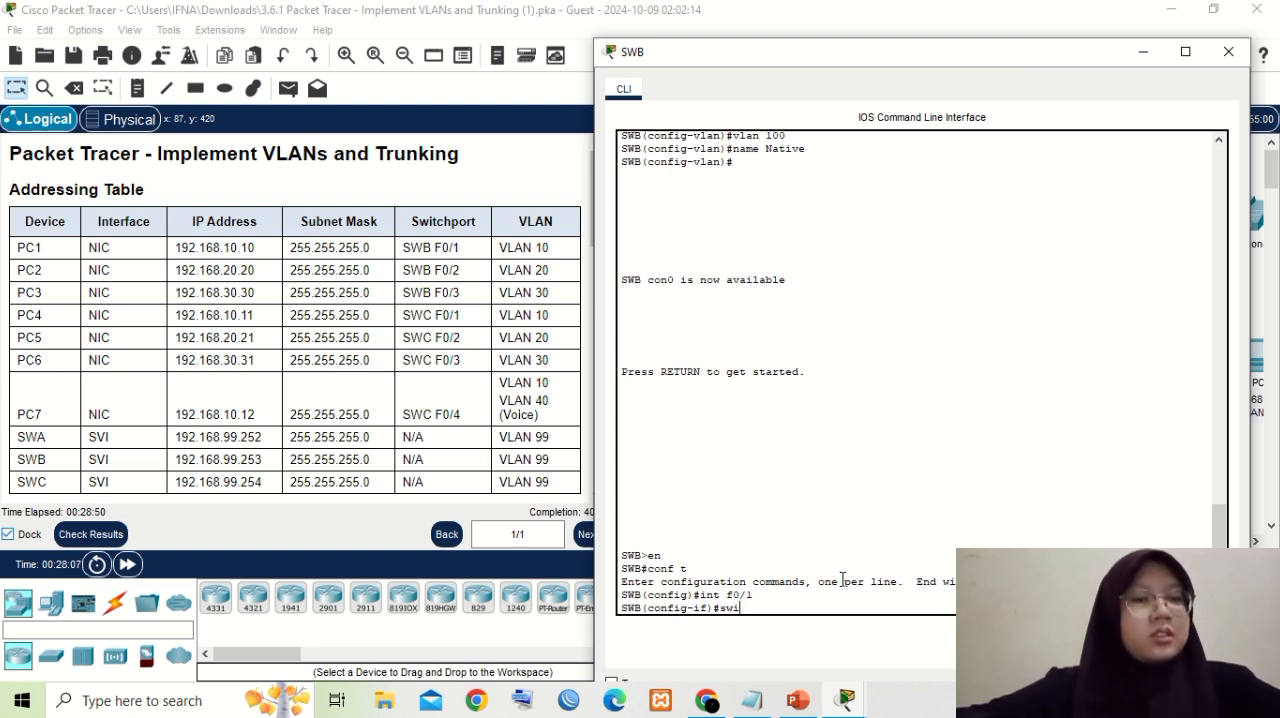
{"action": "type", "text": "tch"}
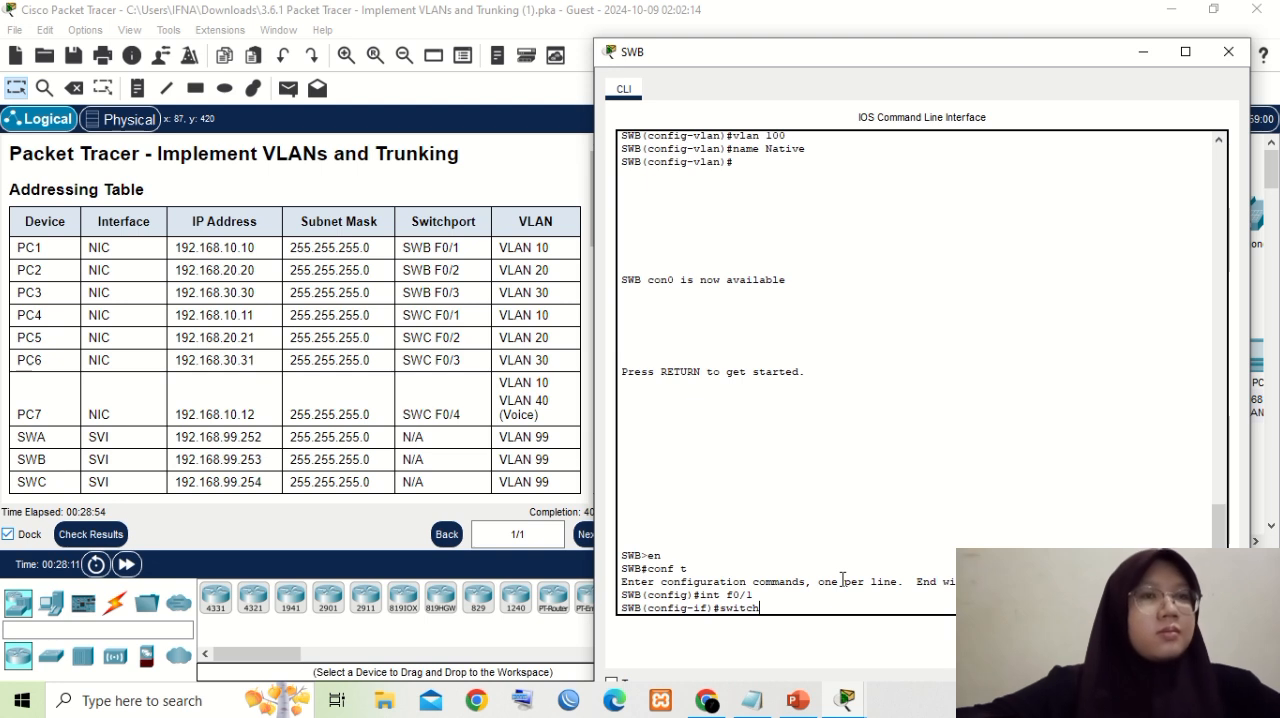
{"action": "type", "text": "port mode"}
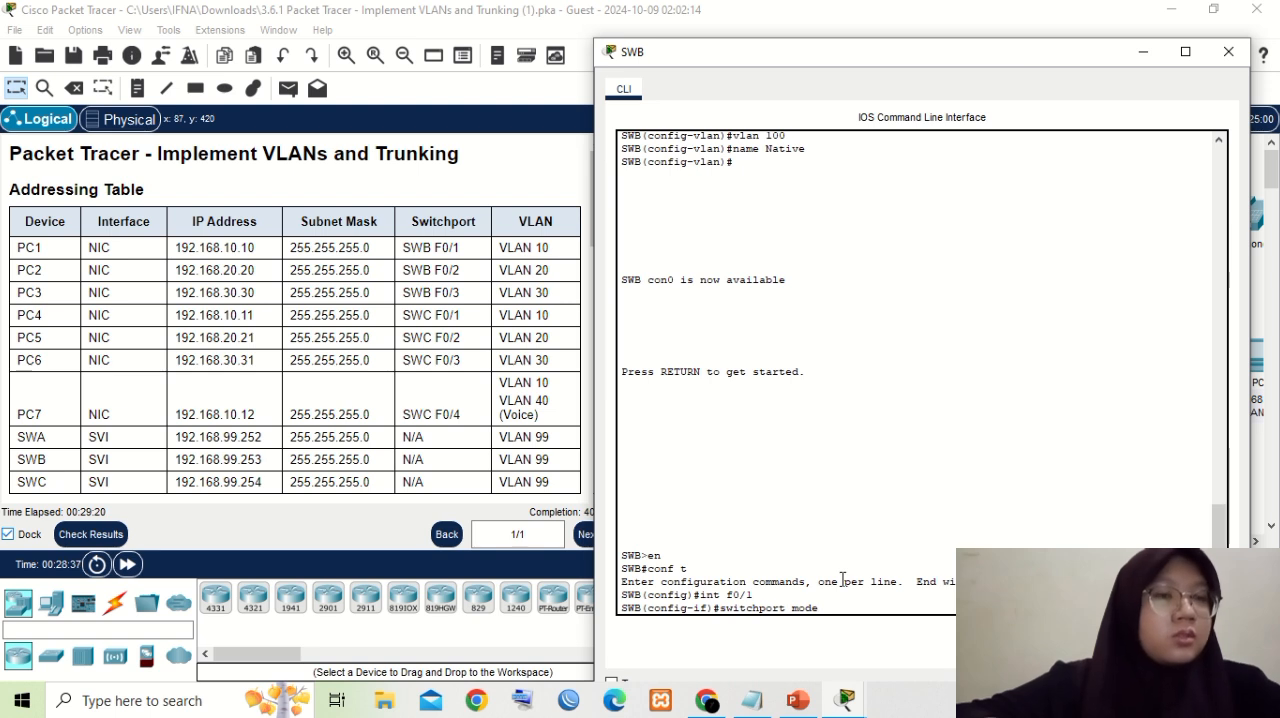
{"action": "type", "text": " access"}
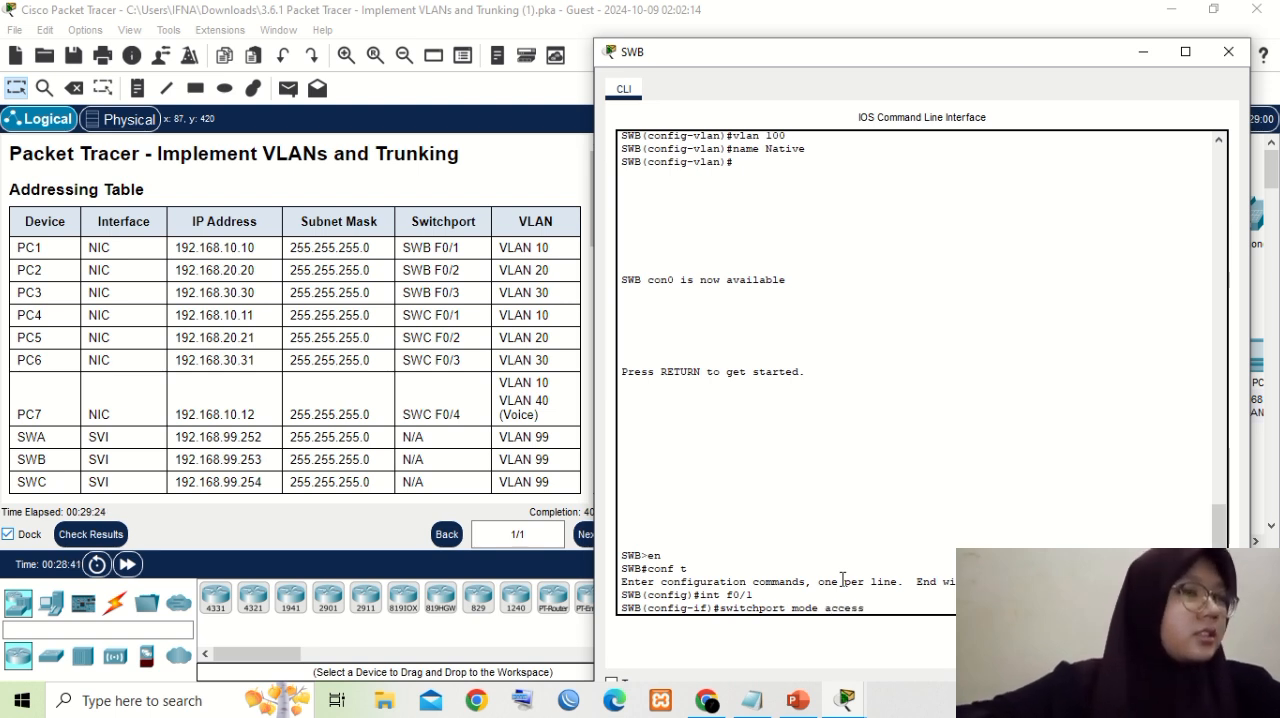
{"action": "key", "text": "Return"}
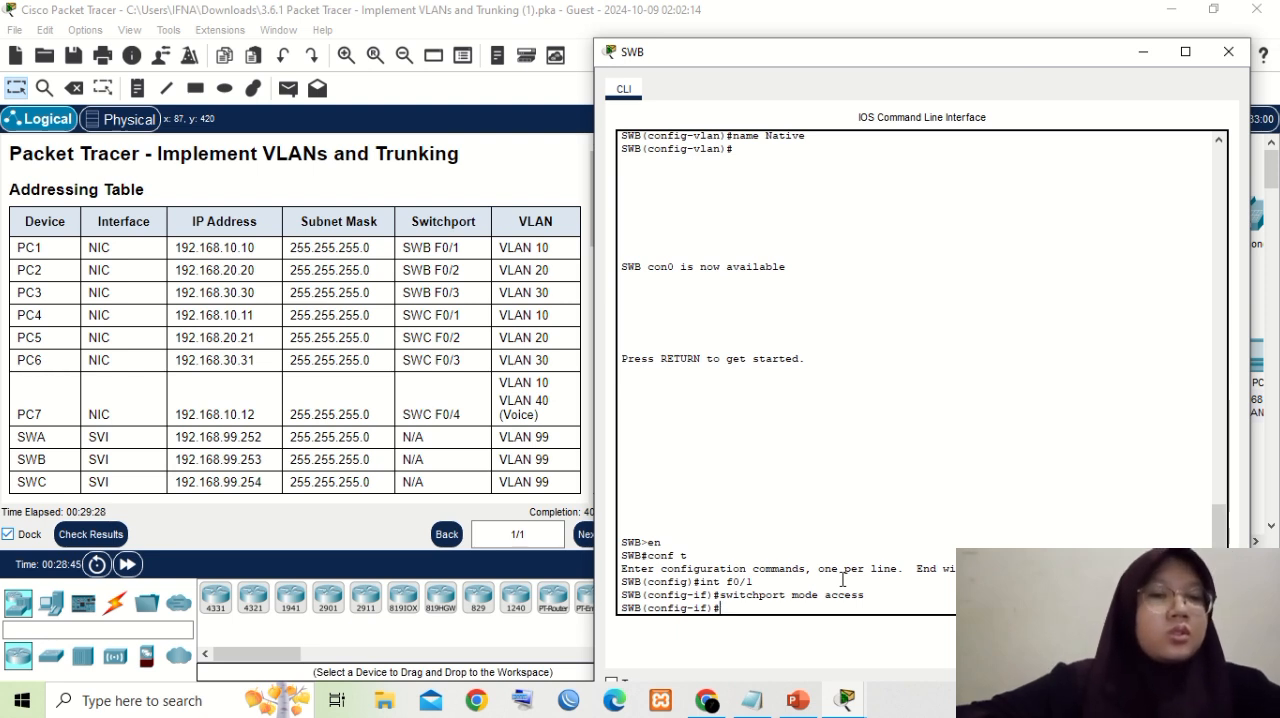
- Try to assign SWB's interface f0/1 to VLAN 10 with "switcport access vlan 10", adding the access keyword before running it
{"action": "type", "text": "swit"}
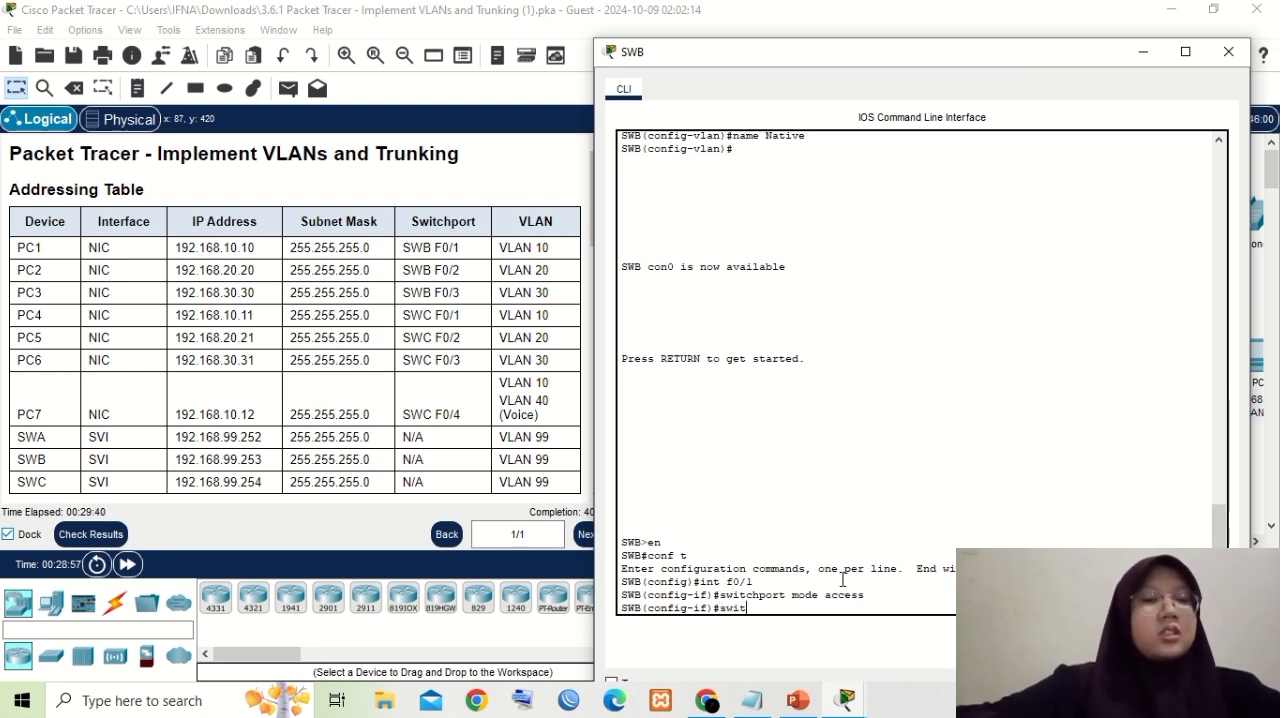
{"action": "type", "text": "cport"}
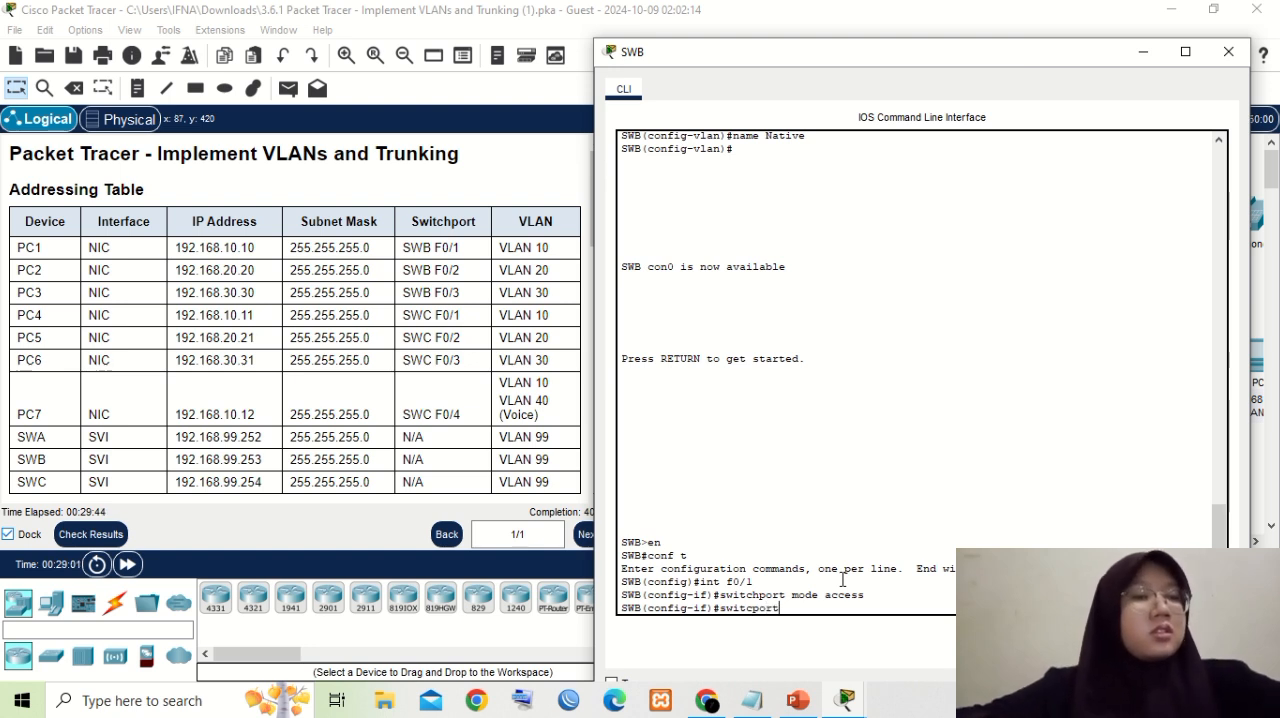
{"action": "type", "text": " vlan 10"}
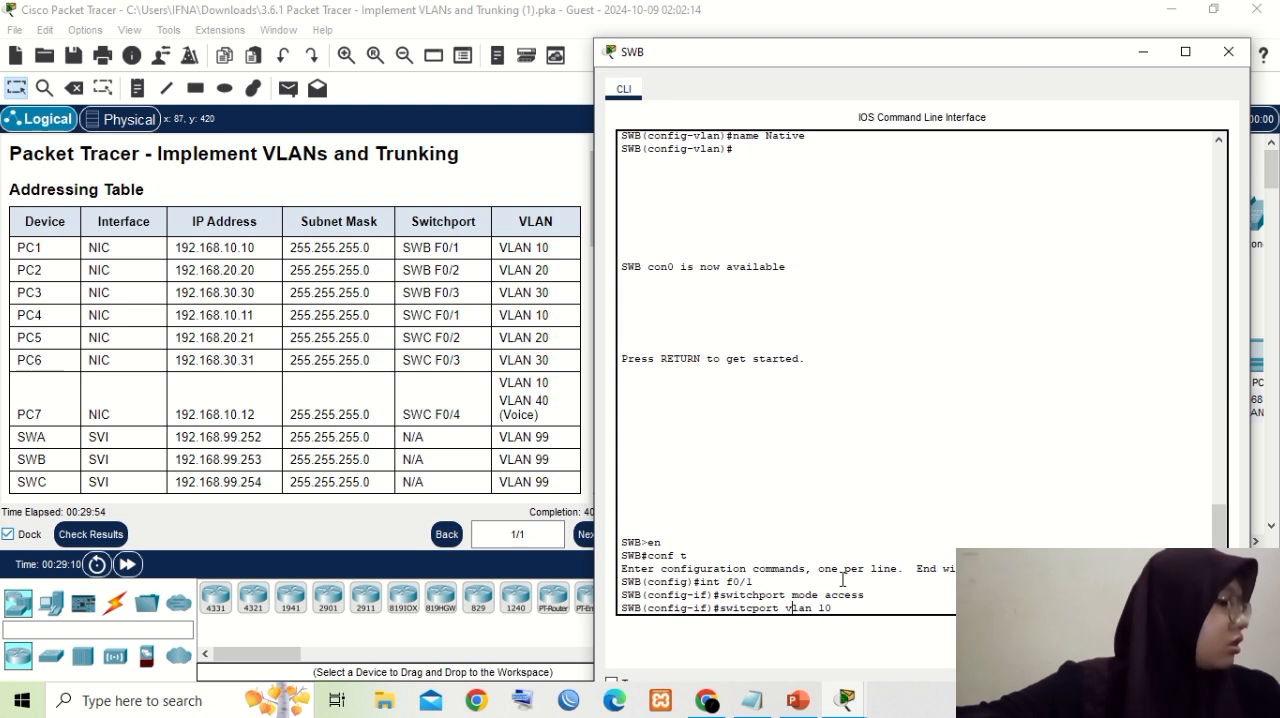
{"action": "key", "text": "Left"}
{"action": "key", "text": "Left"}
{"action": "key", "text": "Left"}
{"action": "key", "text": "Left"}
{"action": "key", "text": "Left"}
{"action": "key", "text": "Left"}
{"action": "key", "text": "Left"}
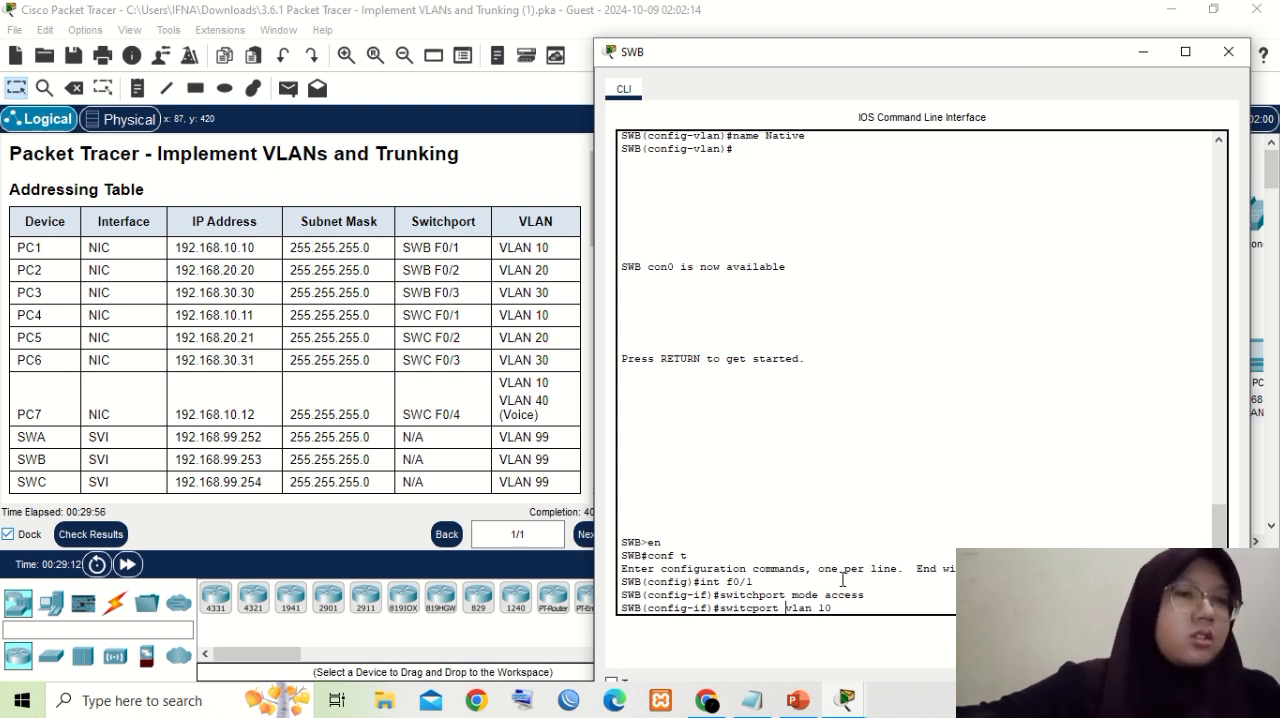
{"action": "type", "text": "ac"}
{"action": "type", "text": "cess"}
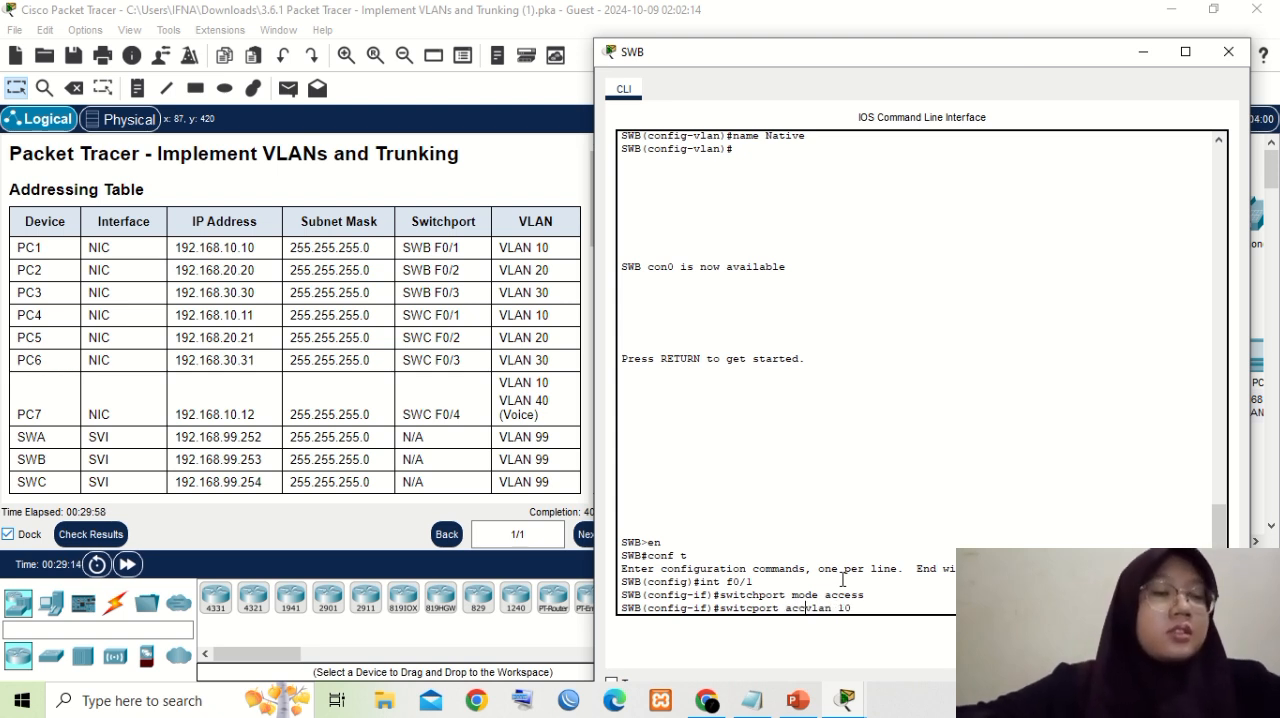
{"action": "key", "text": "Right"}
{"action": "key", "text": "Right"}
{"action": "key", "text": "Right"}
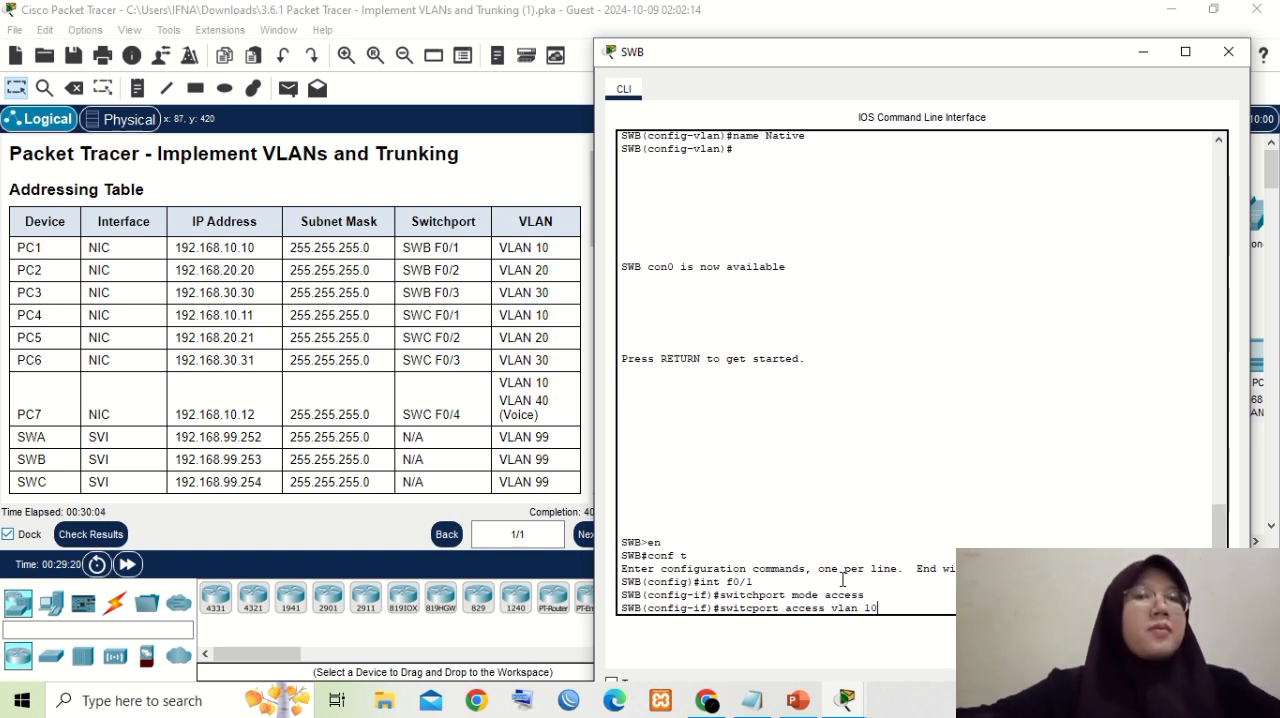
{"action": "key", "text": "Return"}
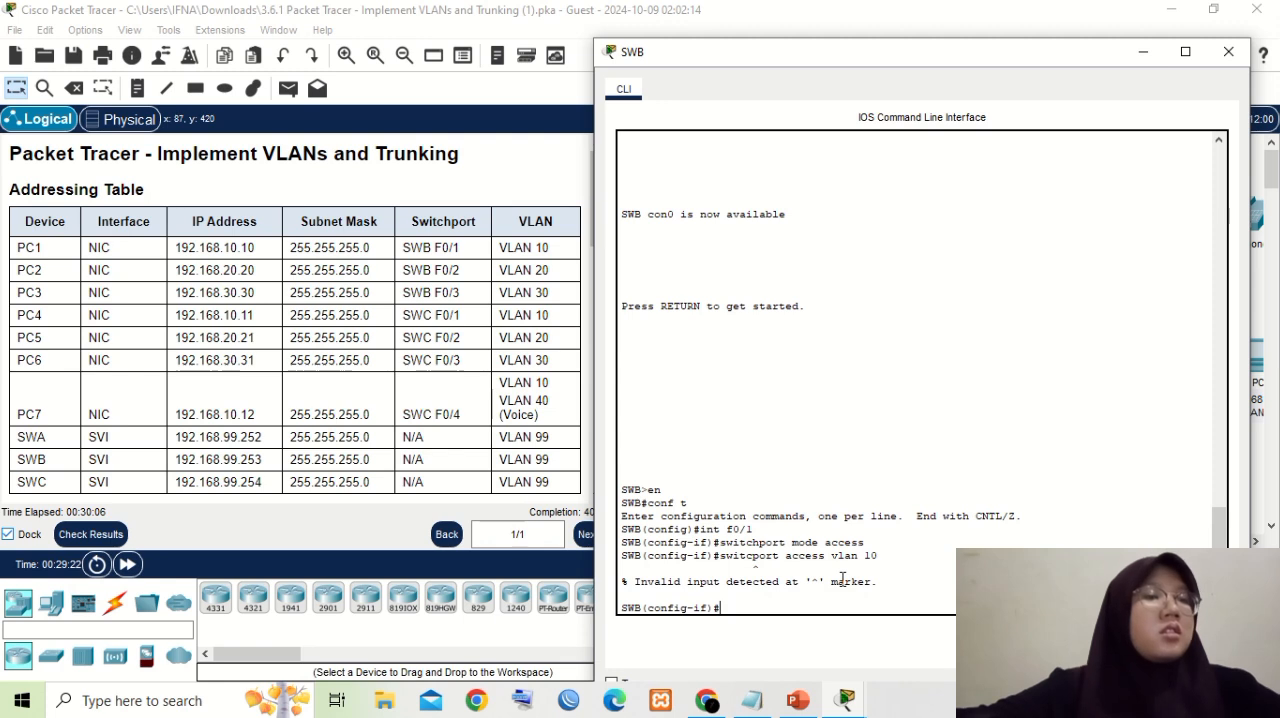
- Recall the rejected VLAN assignment command for f0/1 and correct it to "switchport access vlan 10"
{"action": "key", "text": "Up"}
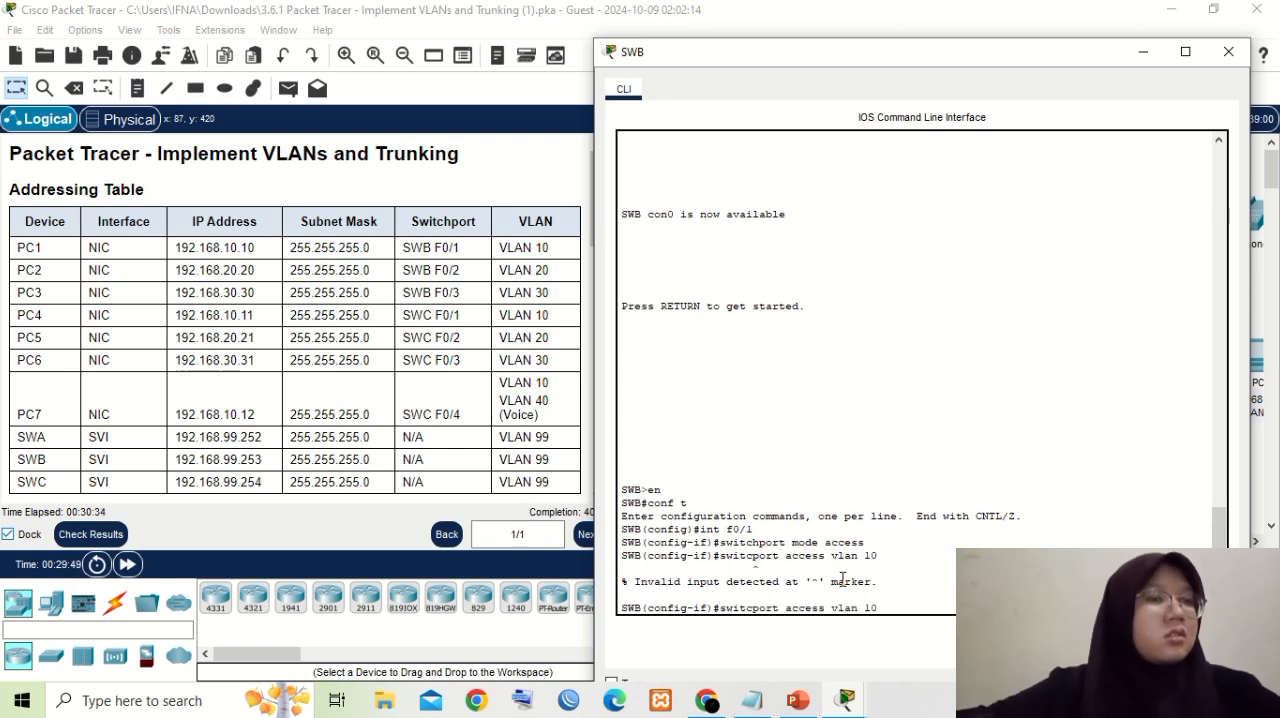
{"action": "key", "text": "Up"}
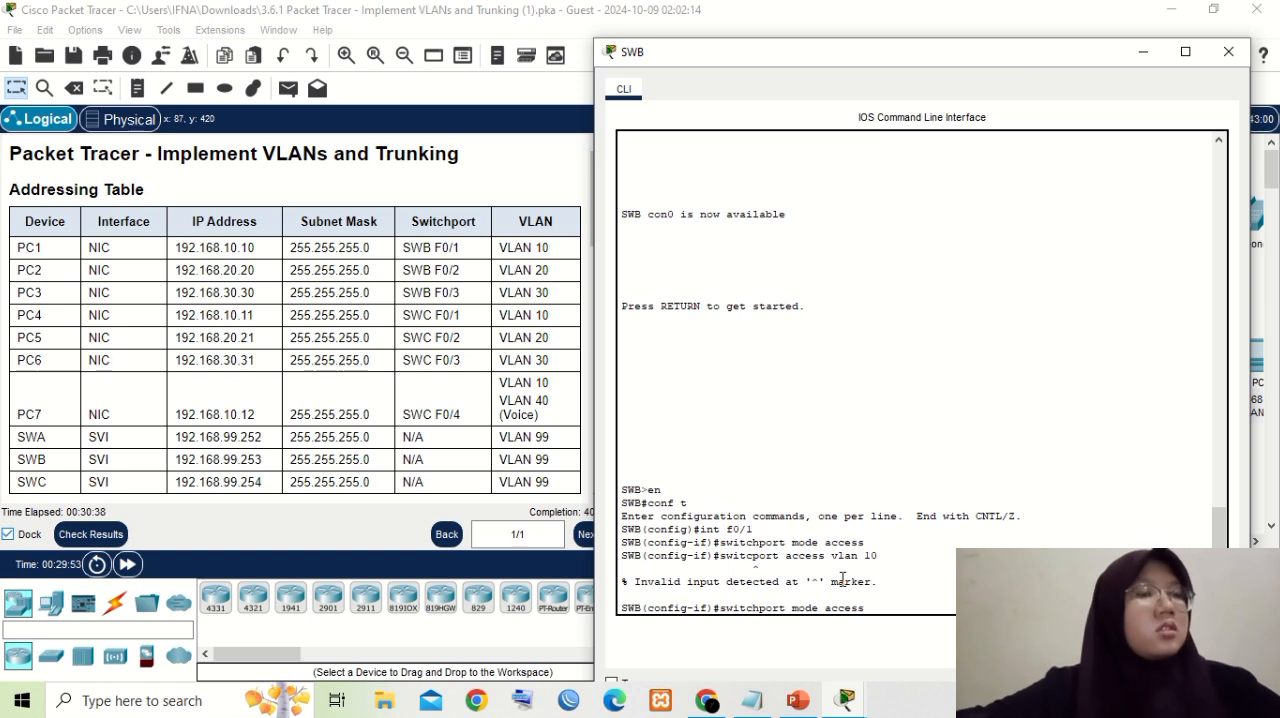
{"action": "key", "text": "Down"}
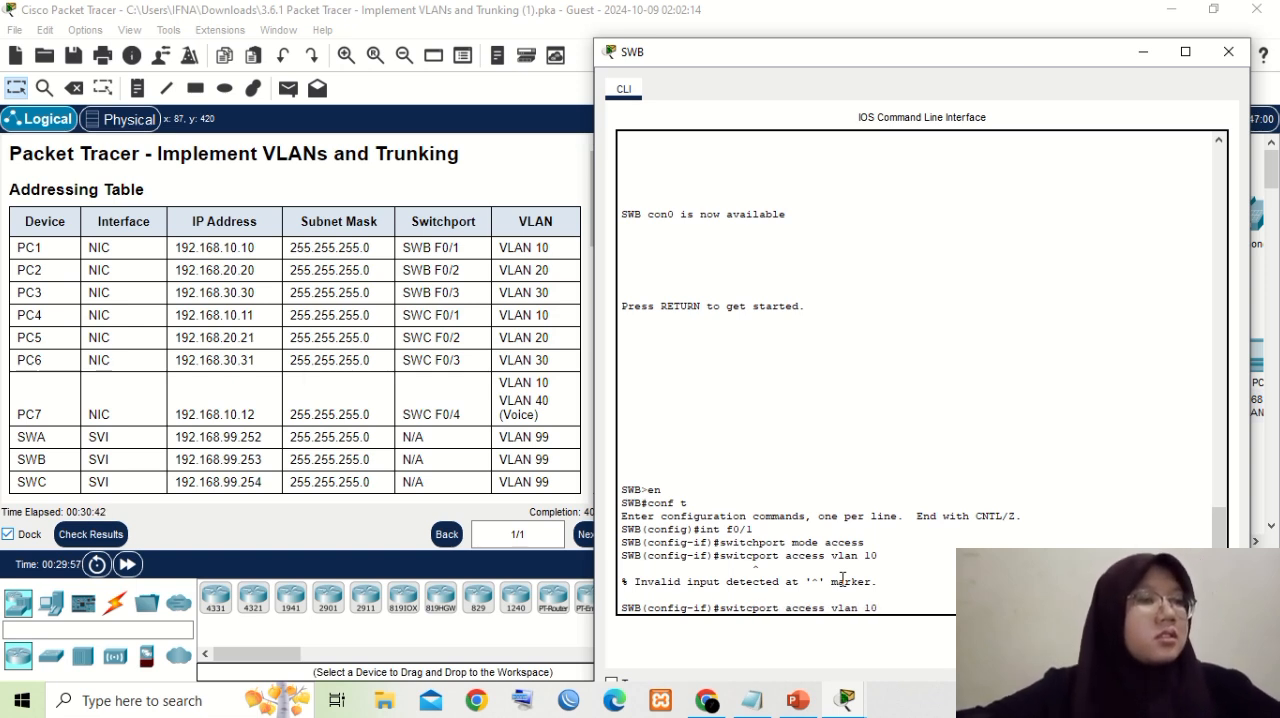
{"action": "type", "text": "h"}
{"action": "key", "text": "Right"}
{"action": "key", "text": "Right"}
{"action": "key", "text": "Right"}
{"action": "key", "text": "Right"}
{"action": "key", "text": "Right"}
{"action": "key", "text": "Right"}
{"action": "key", "text": "Right"}
{"action": "key", "text": "Right"}
{"action": "key", "text": "Right"}
{"action": "key", "text": "Right"}
{"action": "key", "text": "Right"}
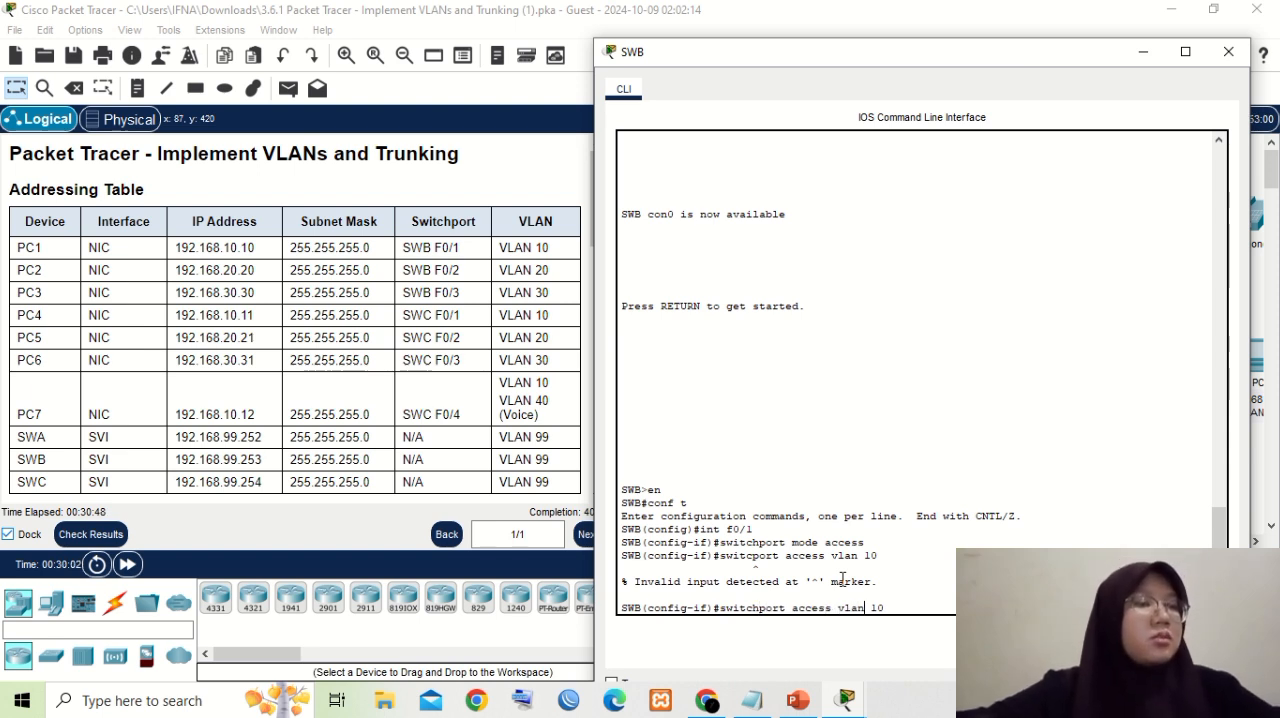
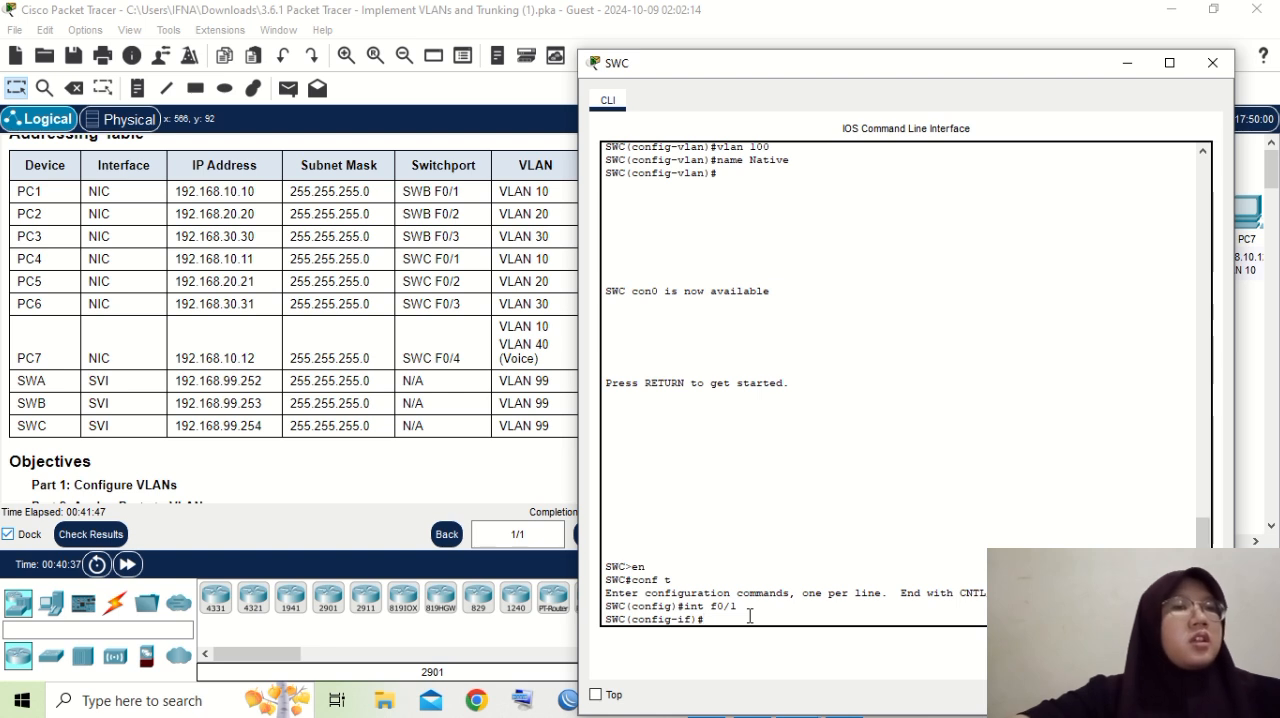
- Set SWC's interface f0/1 to access mode with "switchport mode access"
{"action": "type", "text": "tchport"}
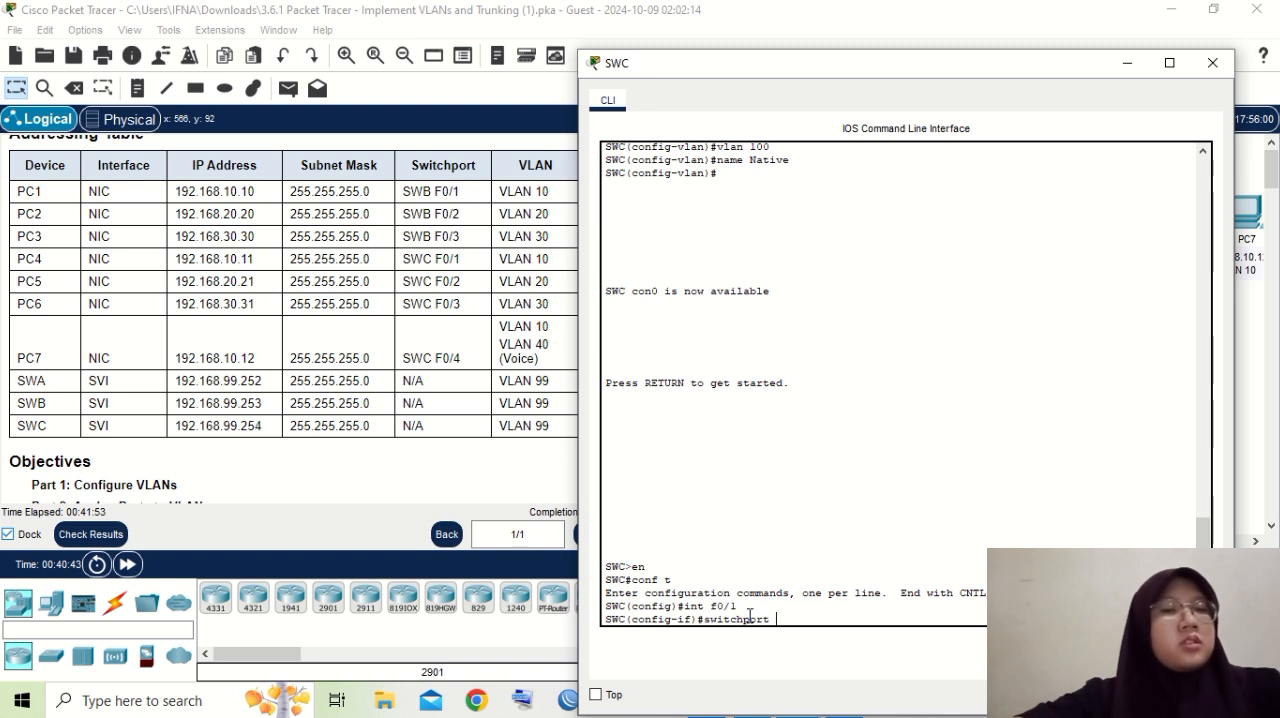
{"action": "type", "text": " mo"}
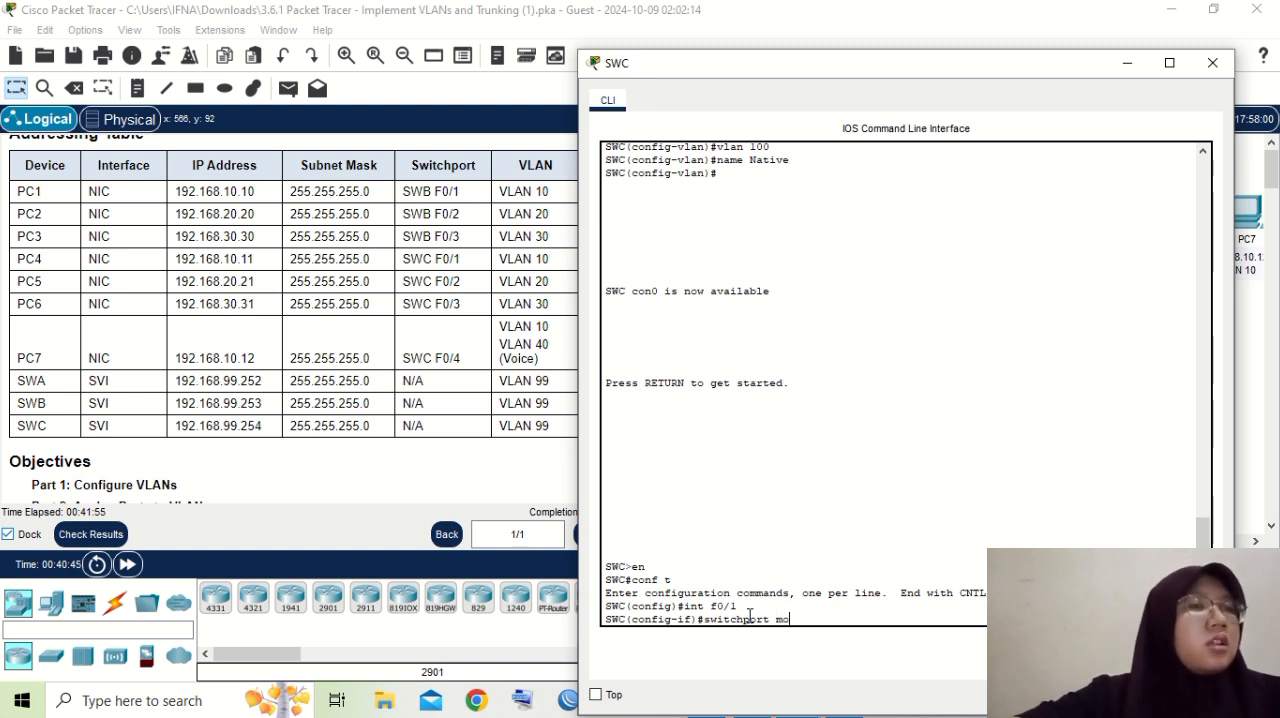
{"action": "type", "text": "de acc"}
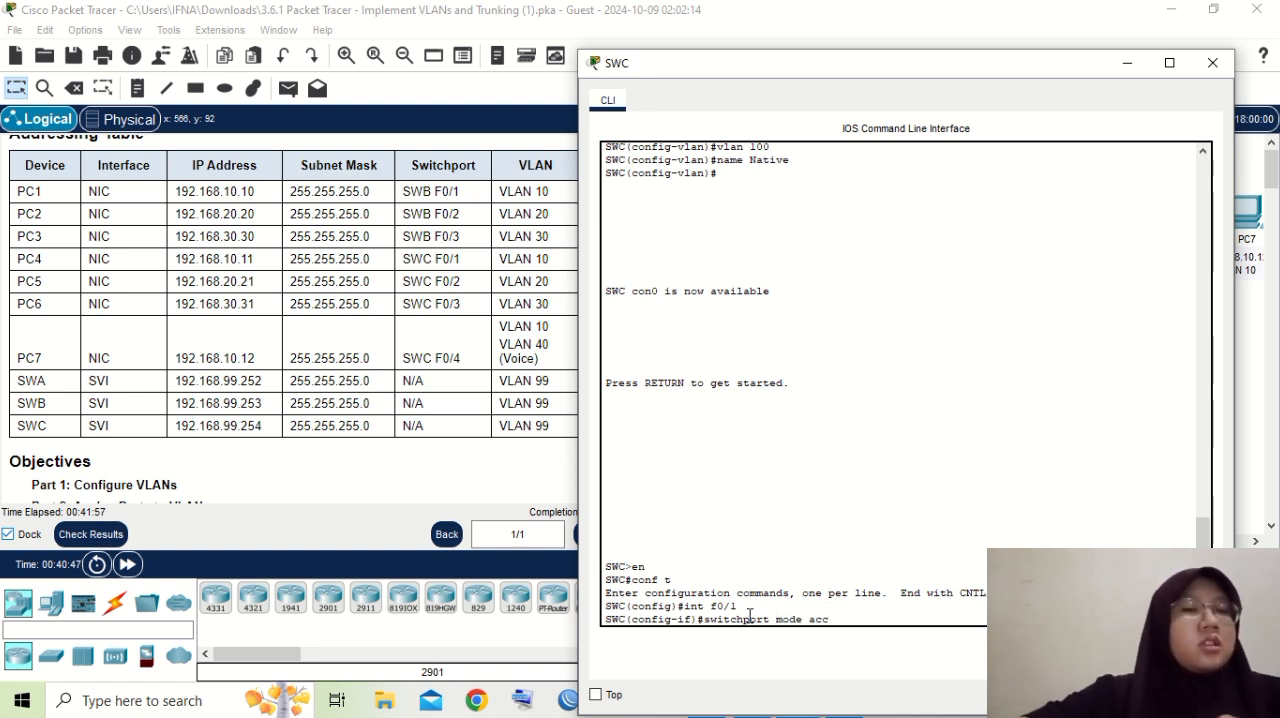
{"action": "type", "text": "ess"}
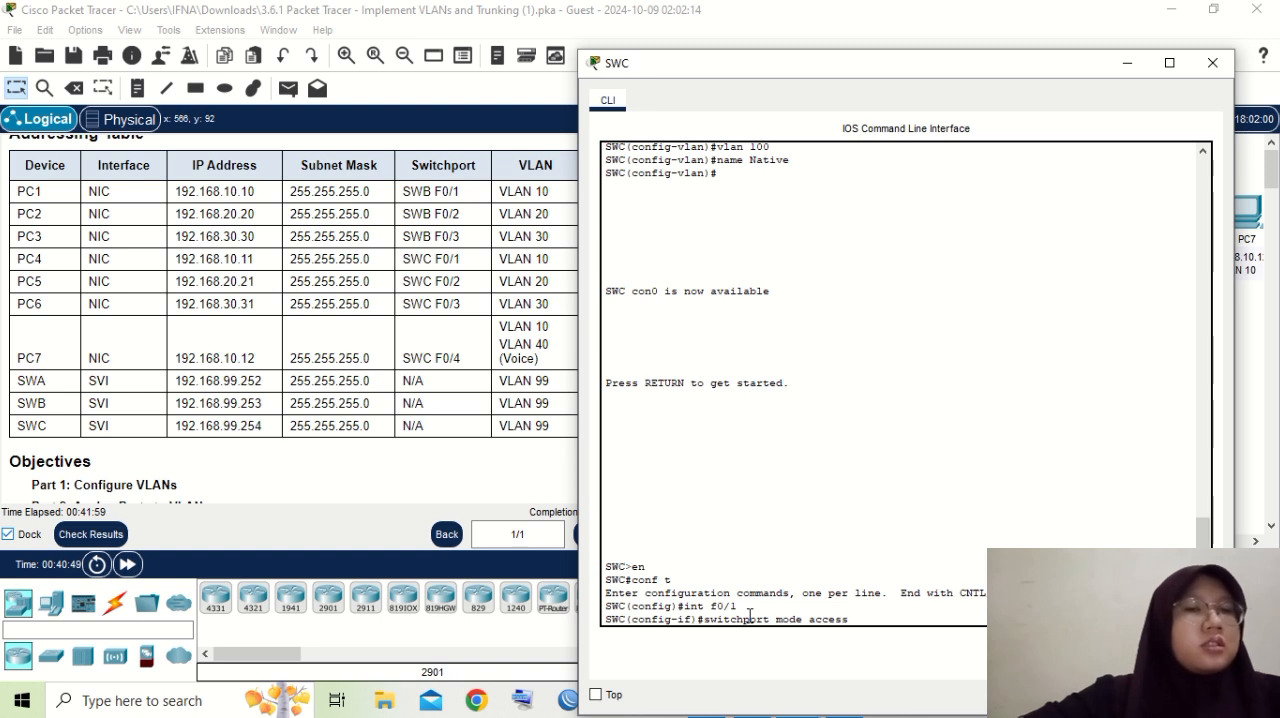
{"action": "key", "text": "Return"}
- Assign SWC's interface f0/1 to VLAN 10 with "switchport access vlan 10"
{"action": "type", "text": "switch"}
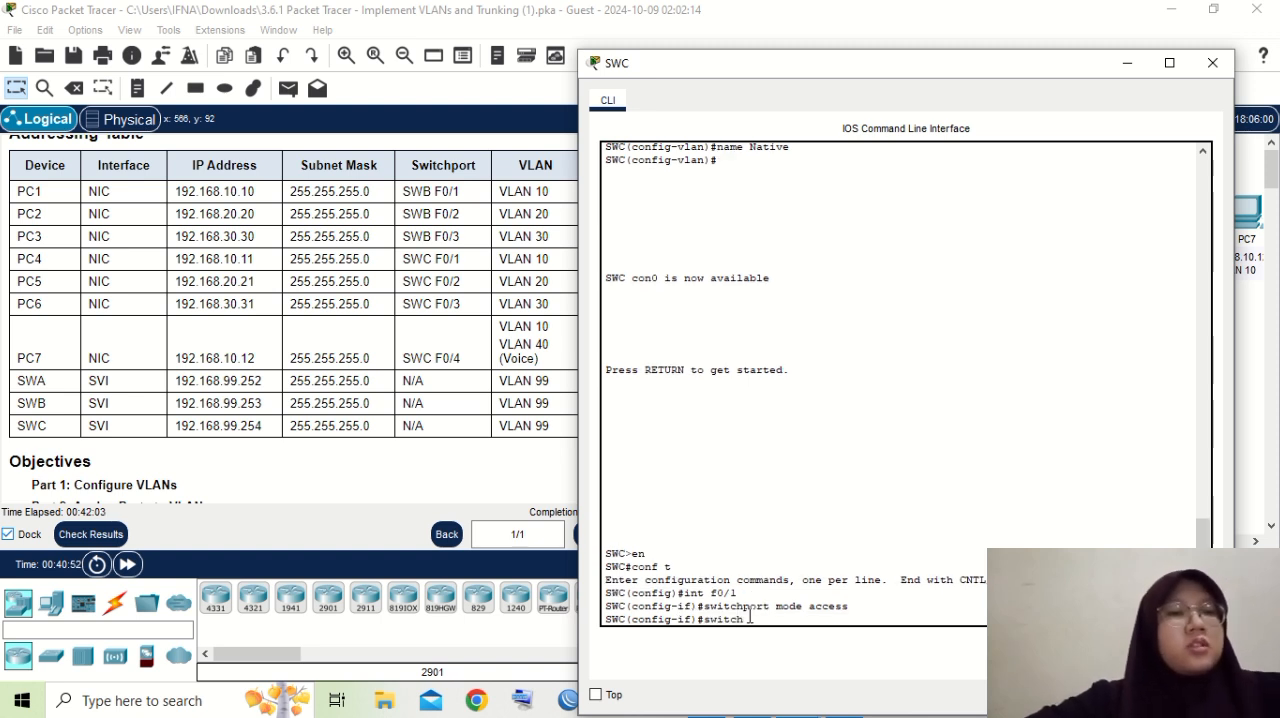
{"action": "type", "text": "port"}
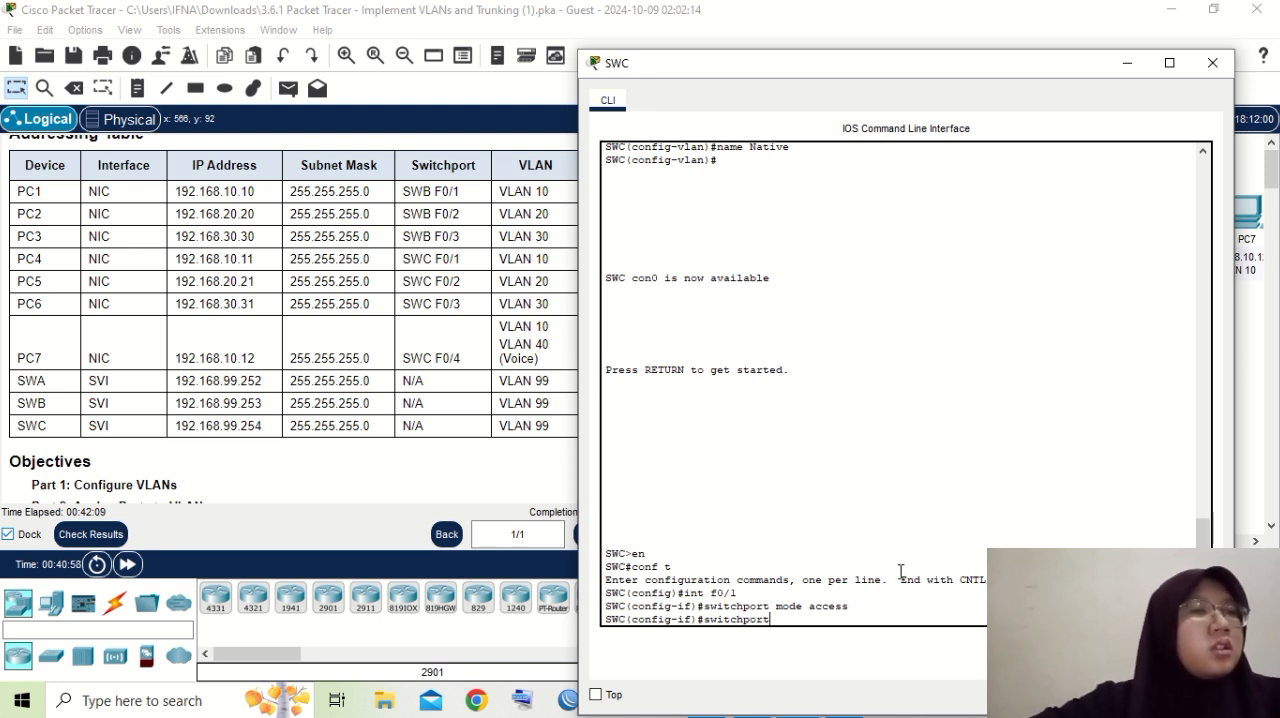
{"action": "type", "text": " access"}
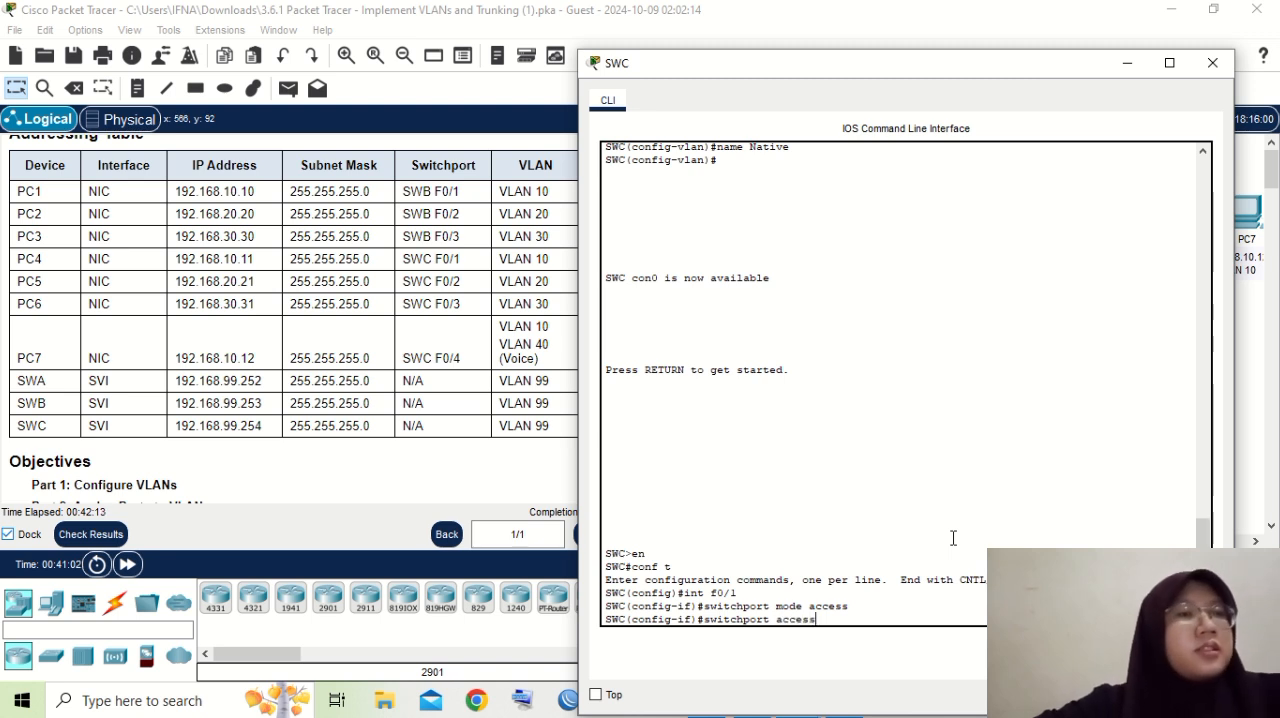
{"action": "type", "text": " vlan"}
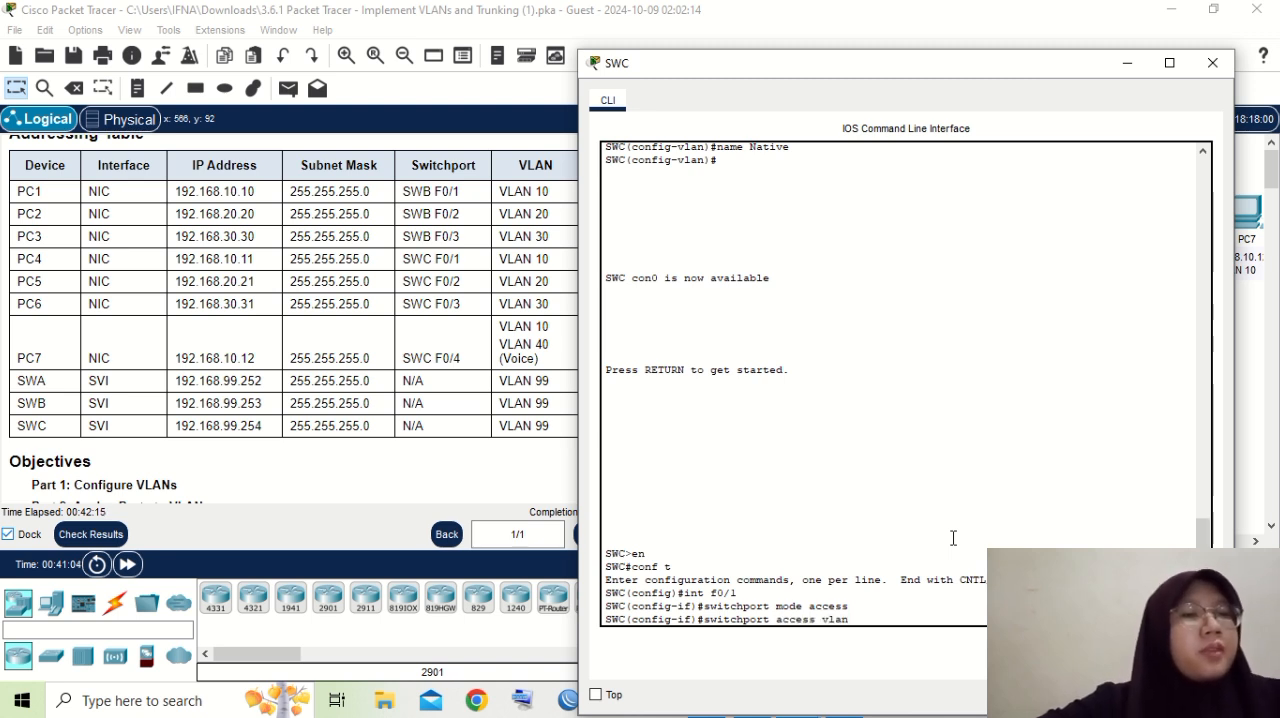
{"action": "type", "text": " 1"}
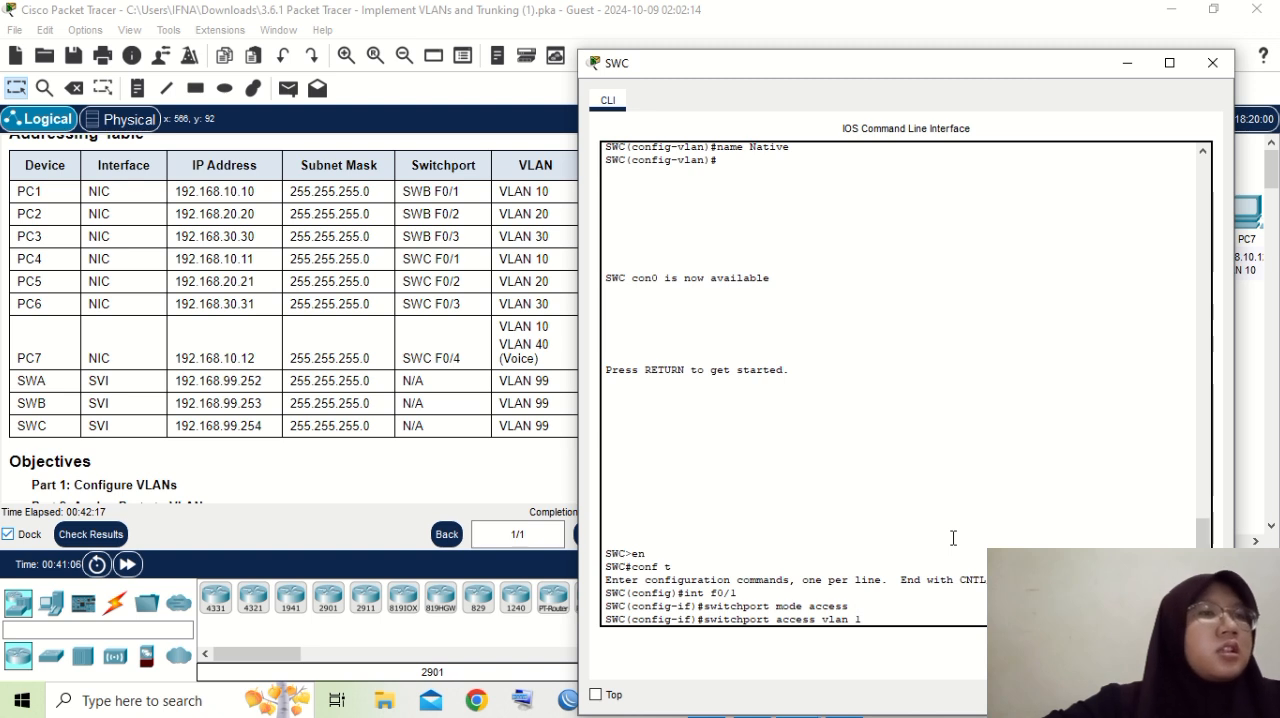
{"action": "type", "text": "0"}
{"action": "key", "text": "Return"}
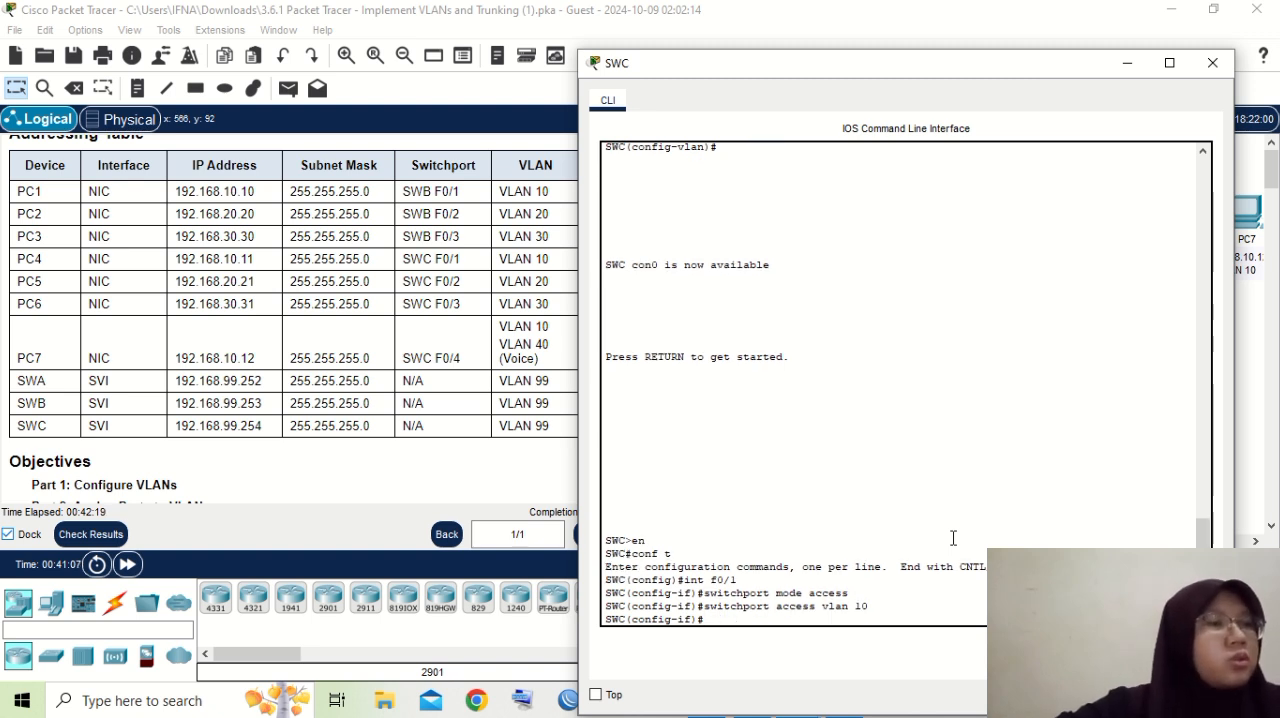
- Switch to SWC's interface f0/2 and set it to access mode, reusing the earlier interface and "switchport mode access" commands
{"action": "key", "text": "Up"}
{"action": "key", "text": "Up"}
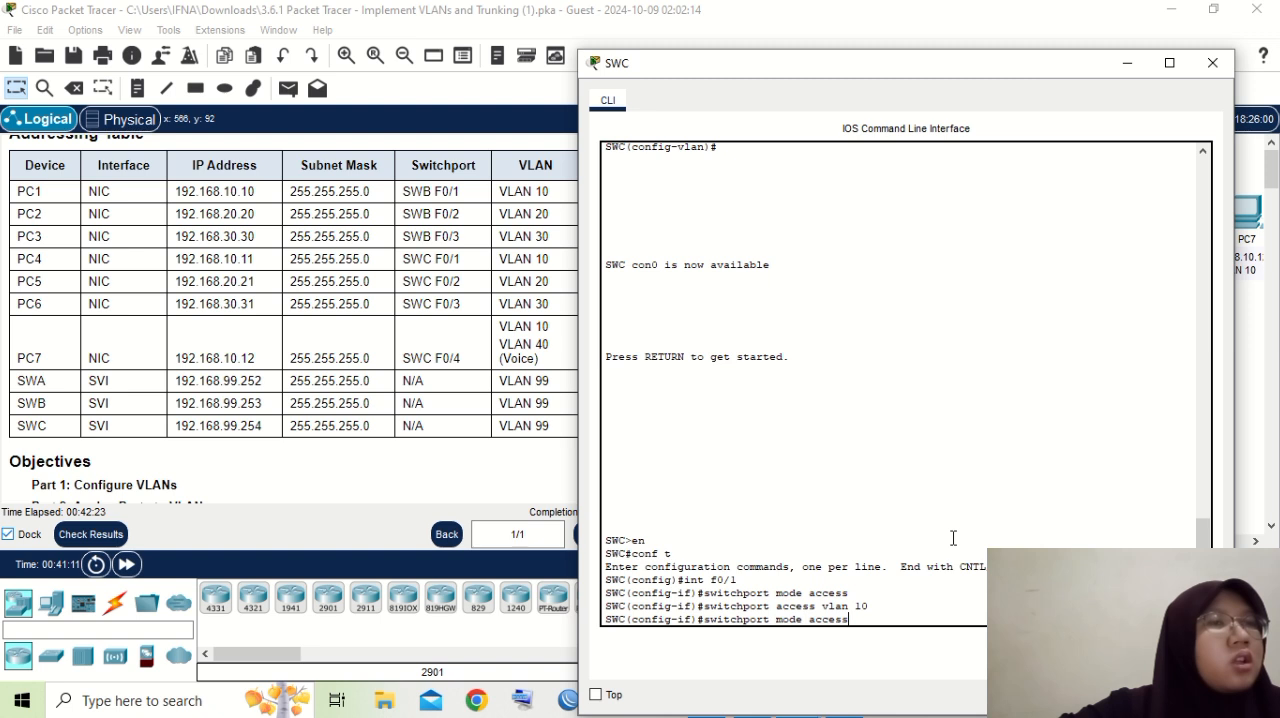
{"action": "key", "text": "Up"}
{"action": "key", "text": "BackSpace"}
{"action": "type", "text": "2"}
{"action": "key", "text": "Return"}
{"action": "key", "text": "Up"}
{"action": "key", "text": "Up"}
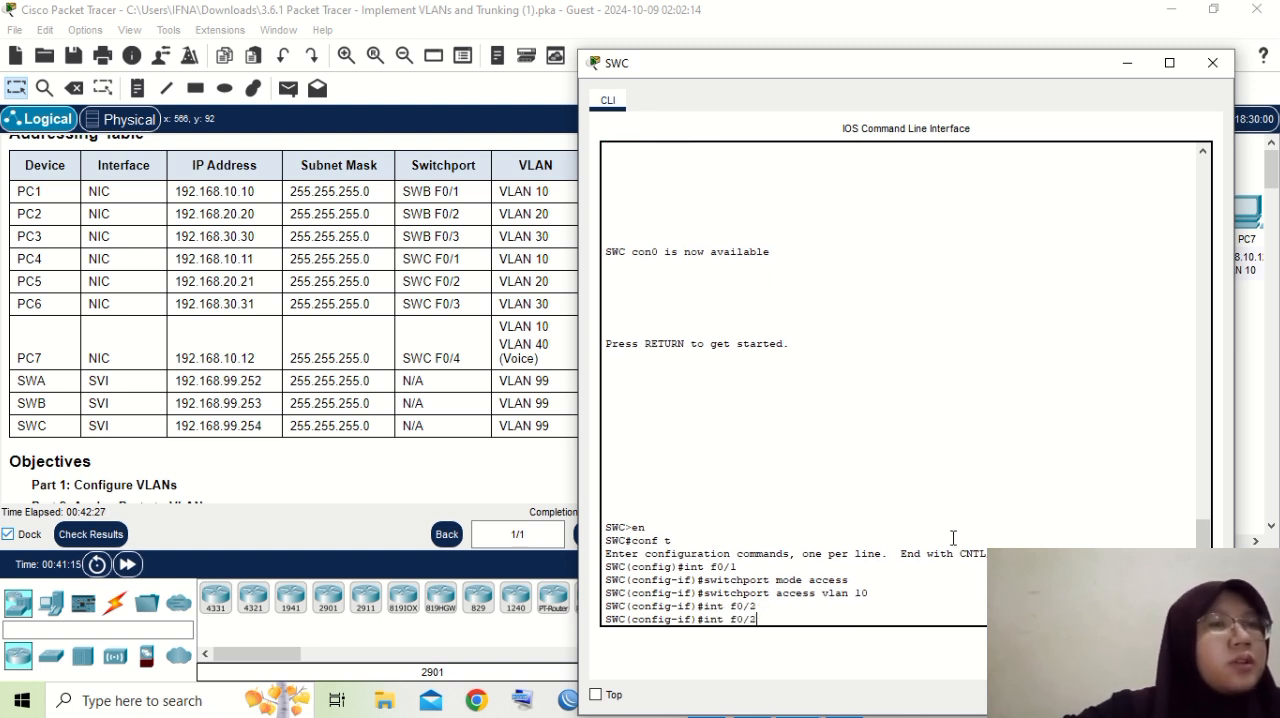
{"action": "key", "text": "Up"}
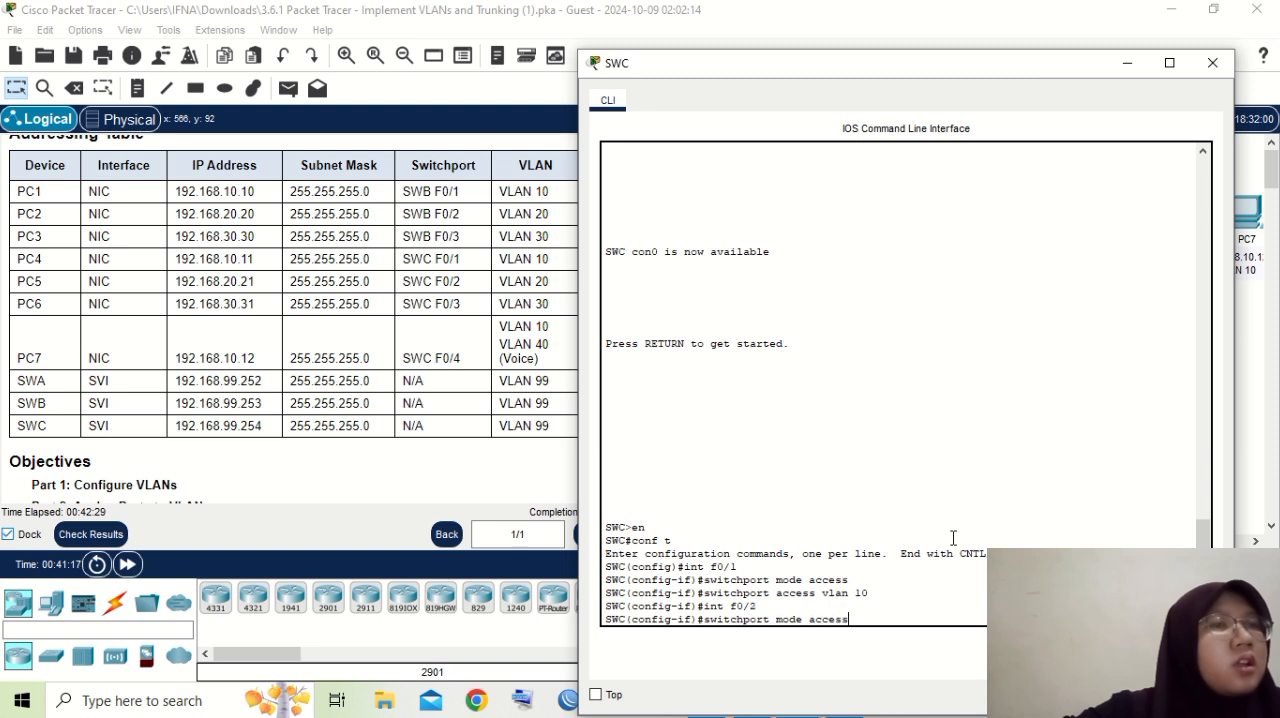
{"action": "key", "text": "Return"}
- Assign SWC's interface f0/2 to VLAN 20 by recalling the earlier VLAN assignment and changing it to "switchport access vlan 20"
{"action": "key", "text": "Up"}
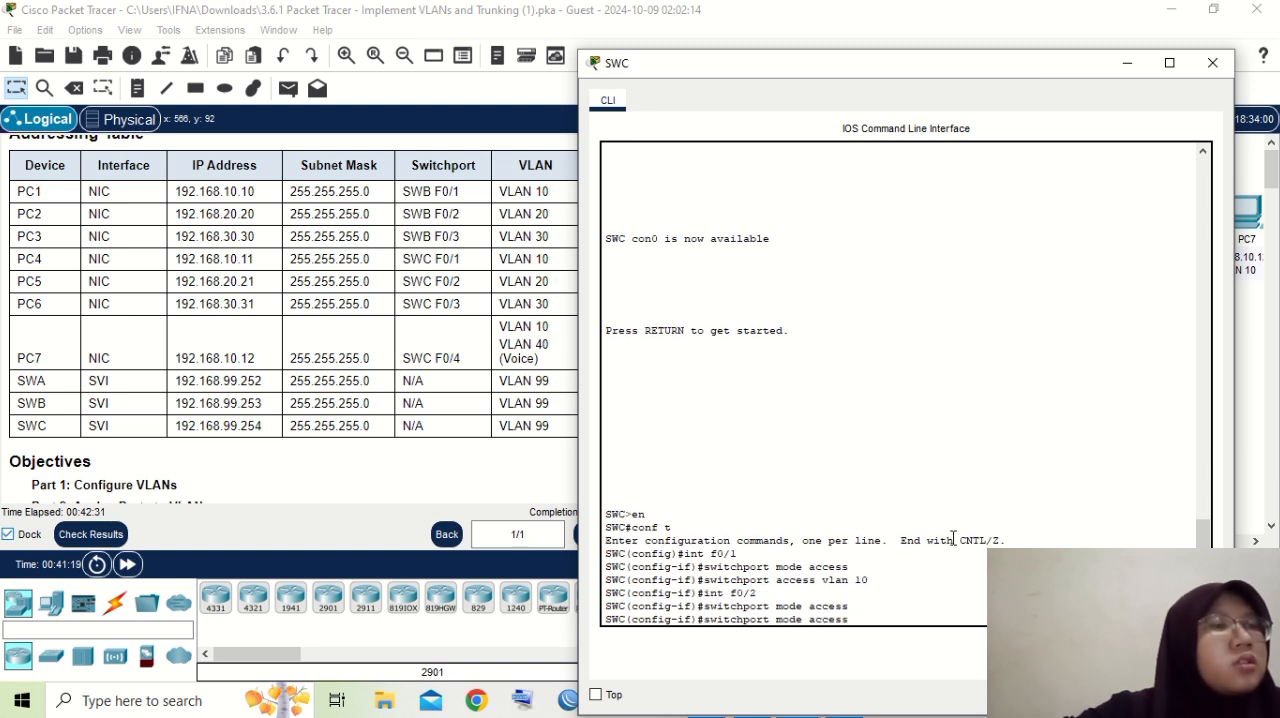
{"action": "key", "text": "Up"}
{"action": "key", "text": "Up"}
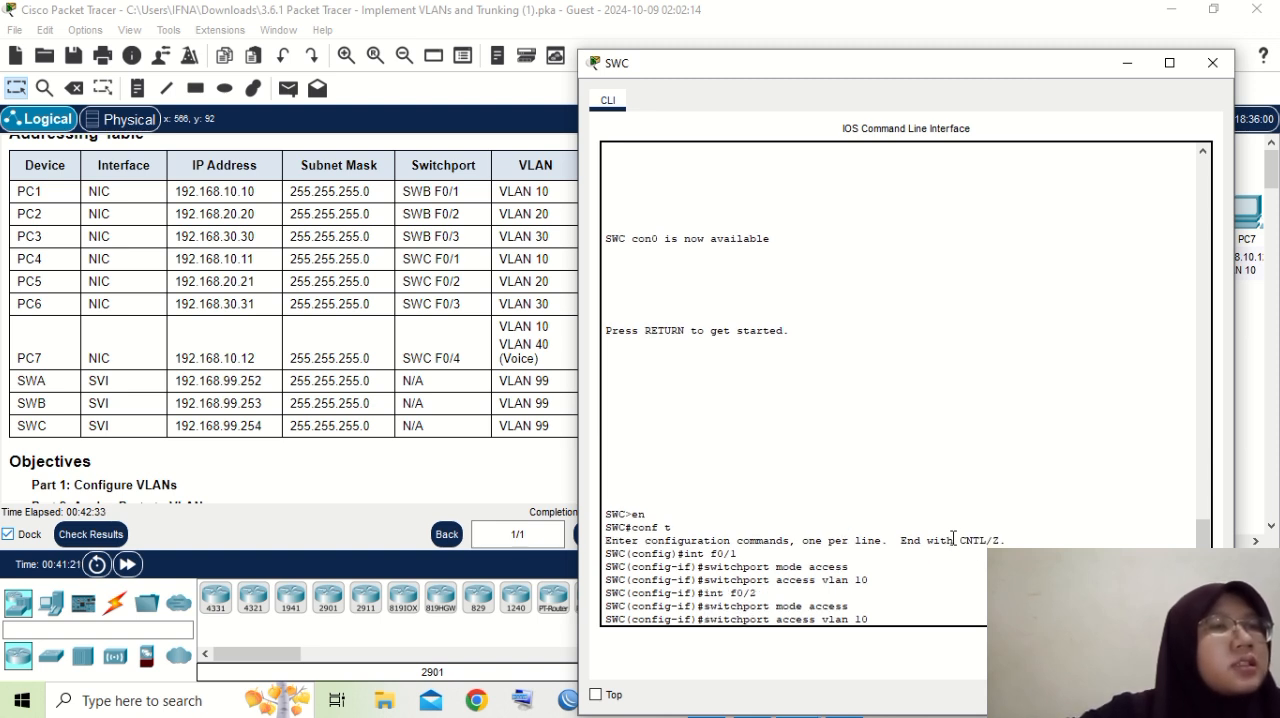
{"action": "key", "text": "BackSpace"}
{"action": "key", "text": "BackSpace"}
{"action": "type", "text": "20"}
{"action": "key", "text": "Return"}
- Open SWC's interface f0/3 with "int f0/3" and set it to access mode with the recalled "switchport mode access"
{"action": "type", "text": "int f0/"}
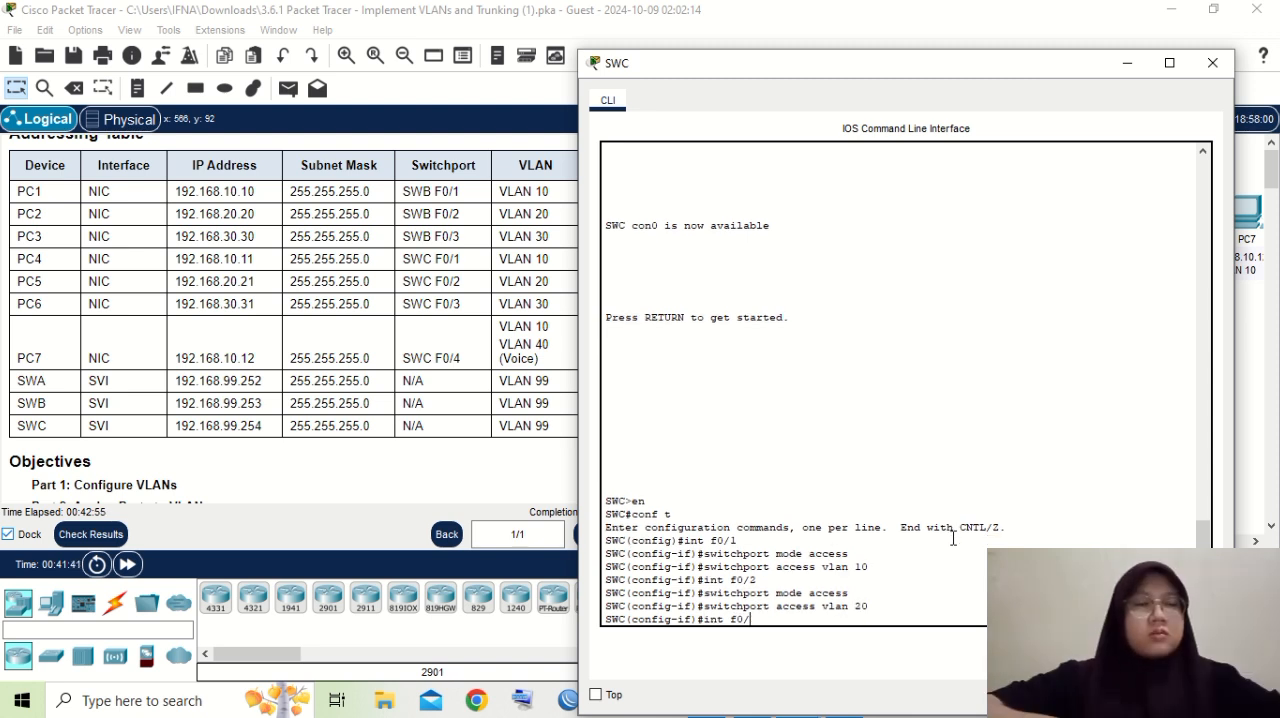
{"action": "type", "text": "3"}
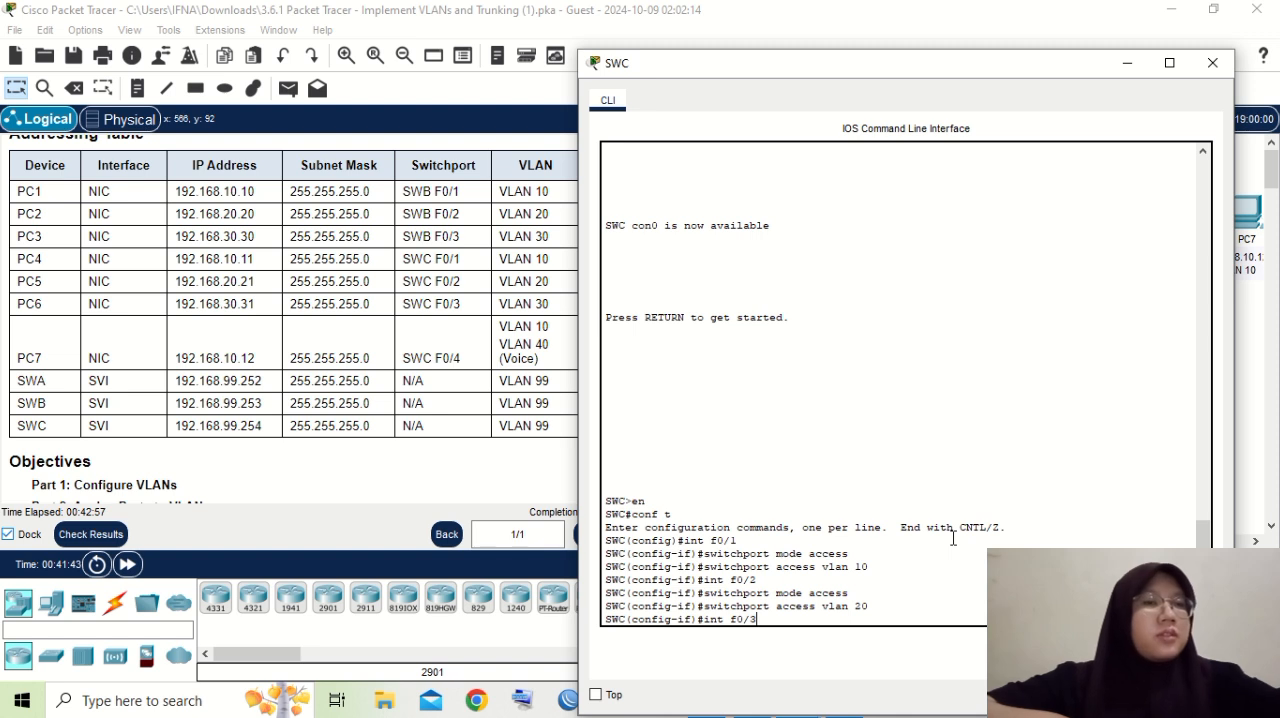
{"action": "key", "text": "Return"}
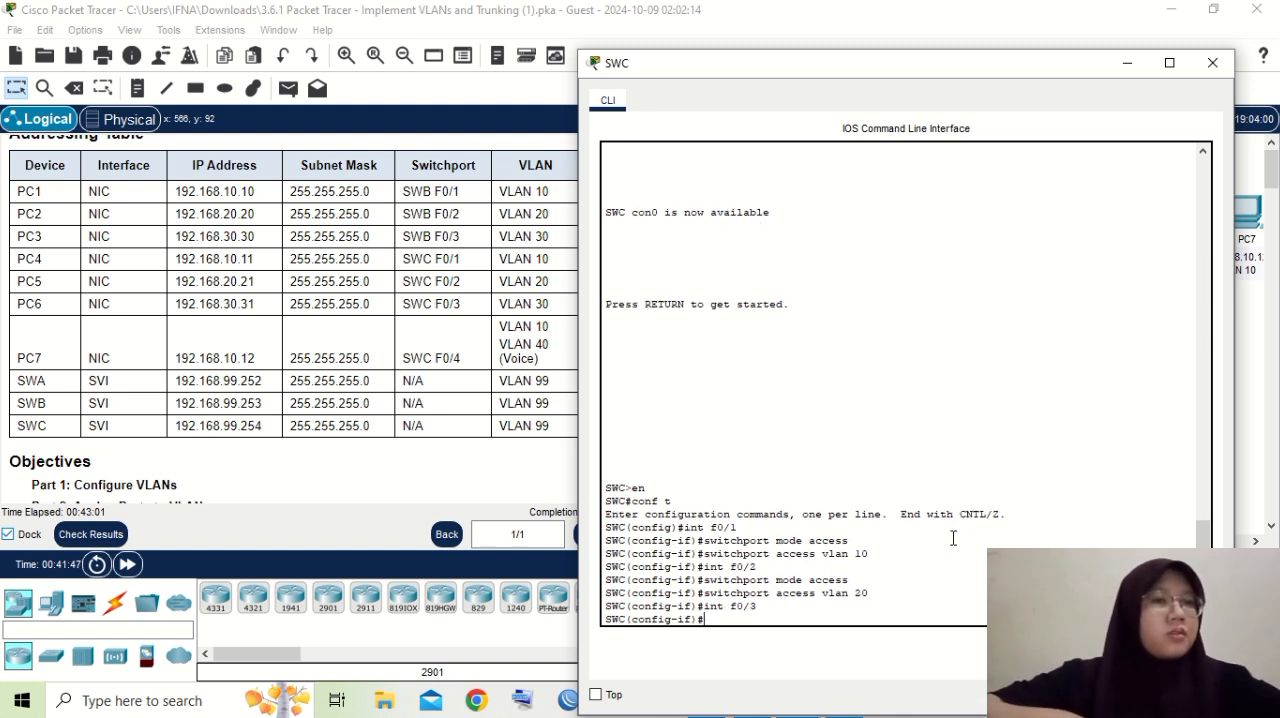
{"action": "key", "text": "Up"}
{"action": "key", "text": "Up"}
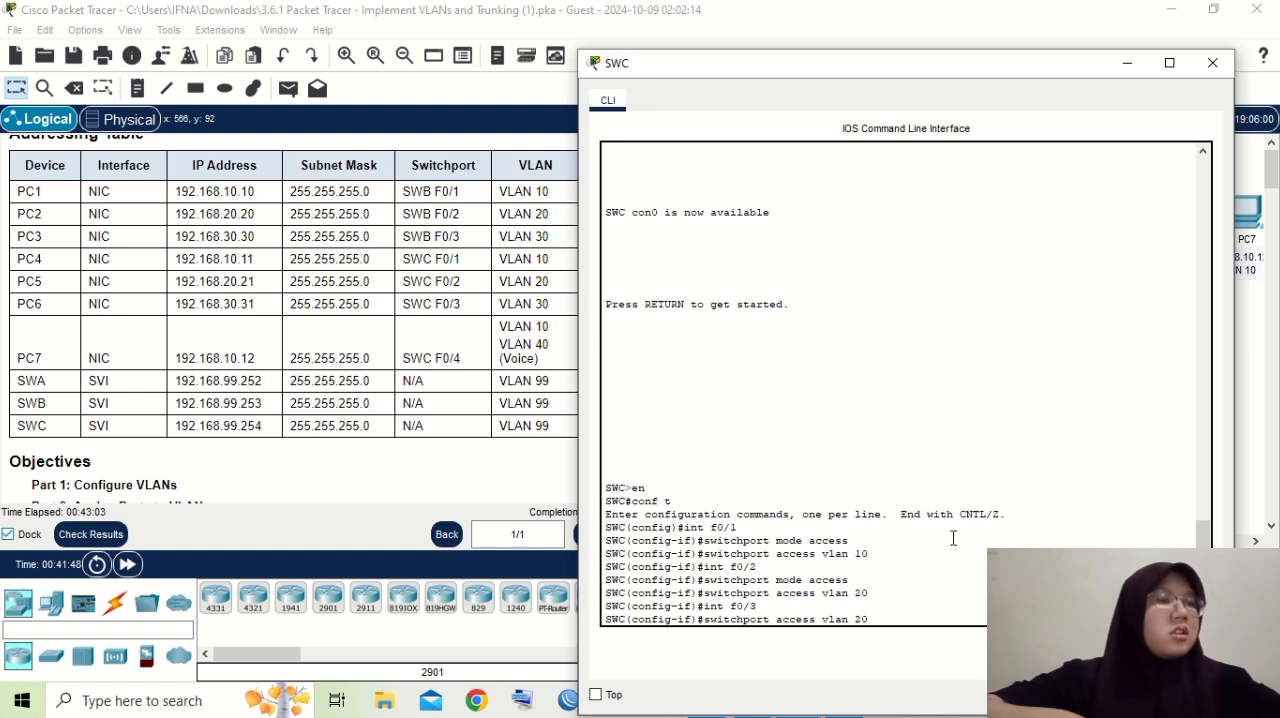
{"action": "key", "text": "Up"}
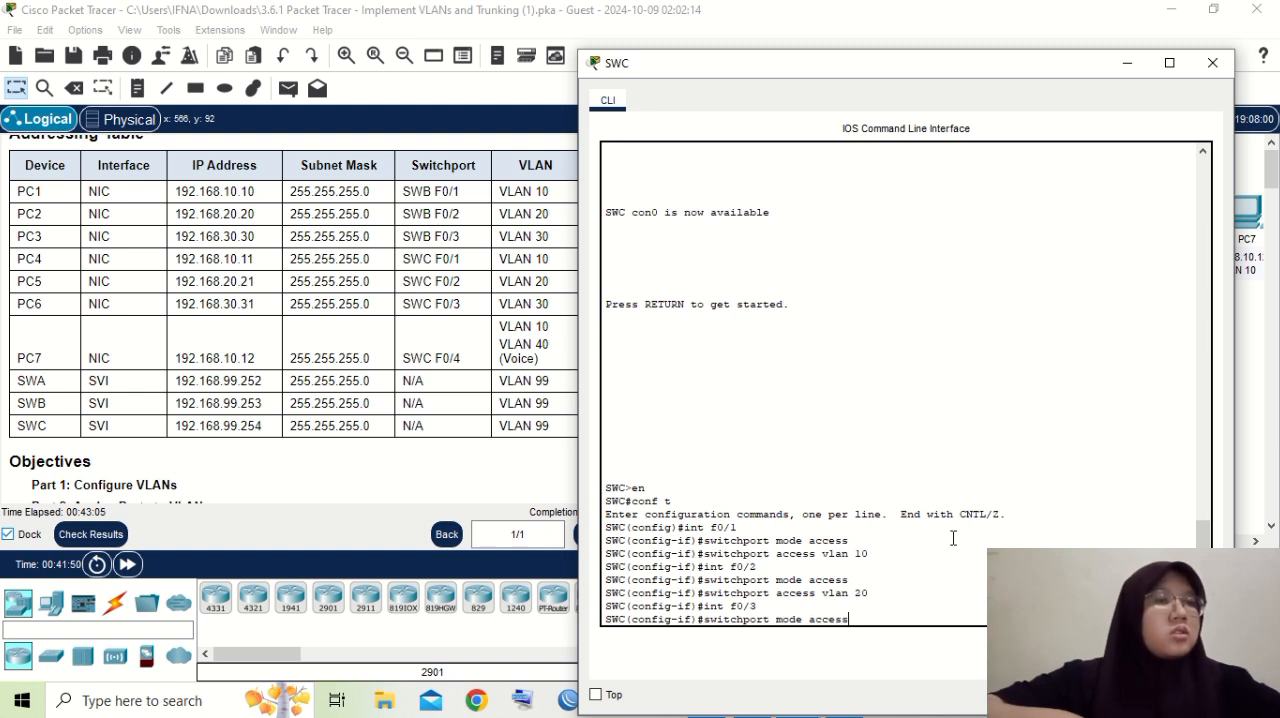
{"action": "key", "text": "Return"}
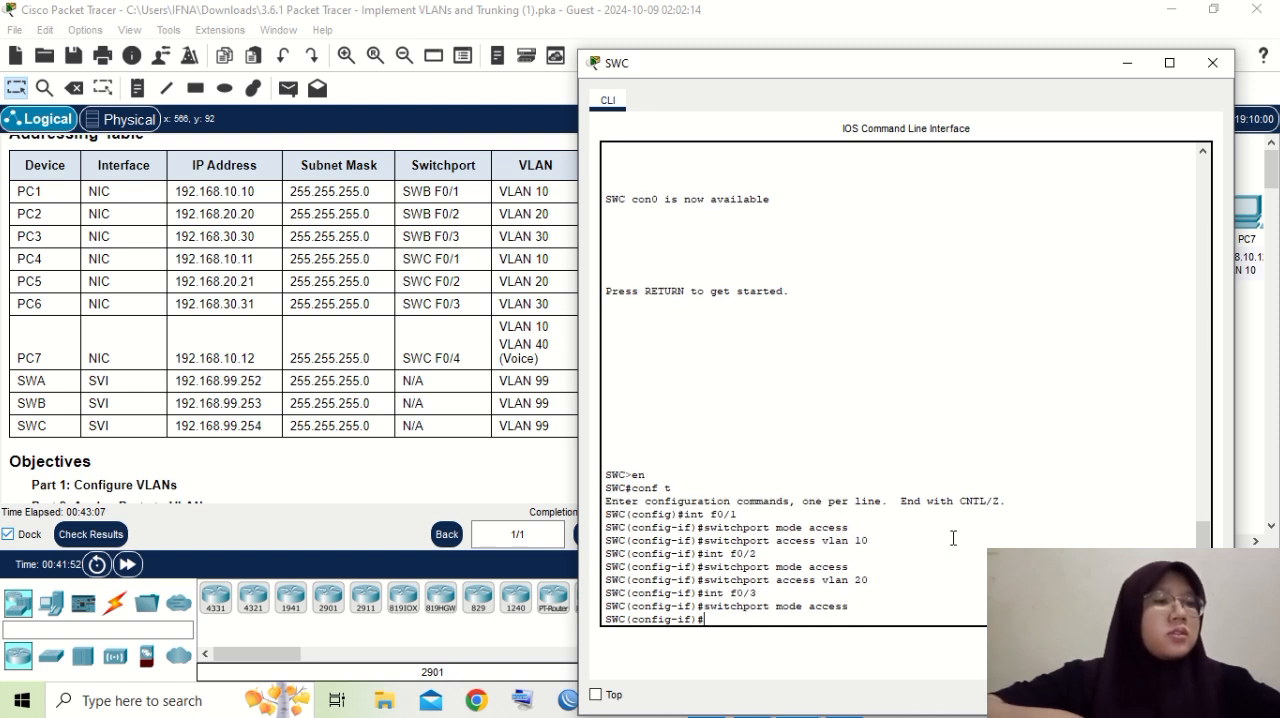
- Assign SWC's interface f0/3 to VLAN 30 by recalling the previous VLAN assignment and changing it to "switchport access vlan 30"
{"action": "key", "text": "Up"}
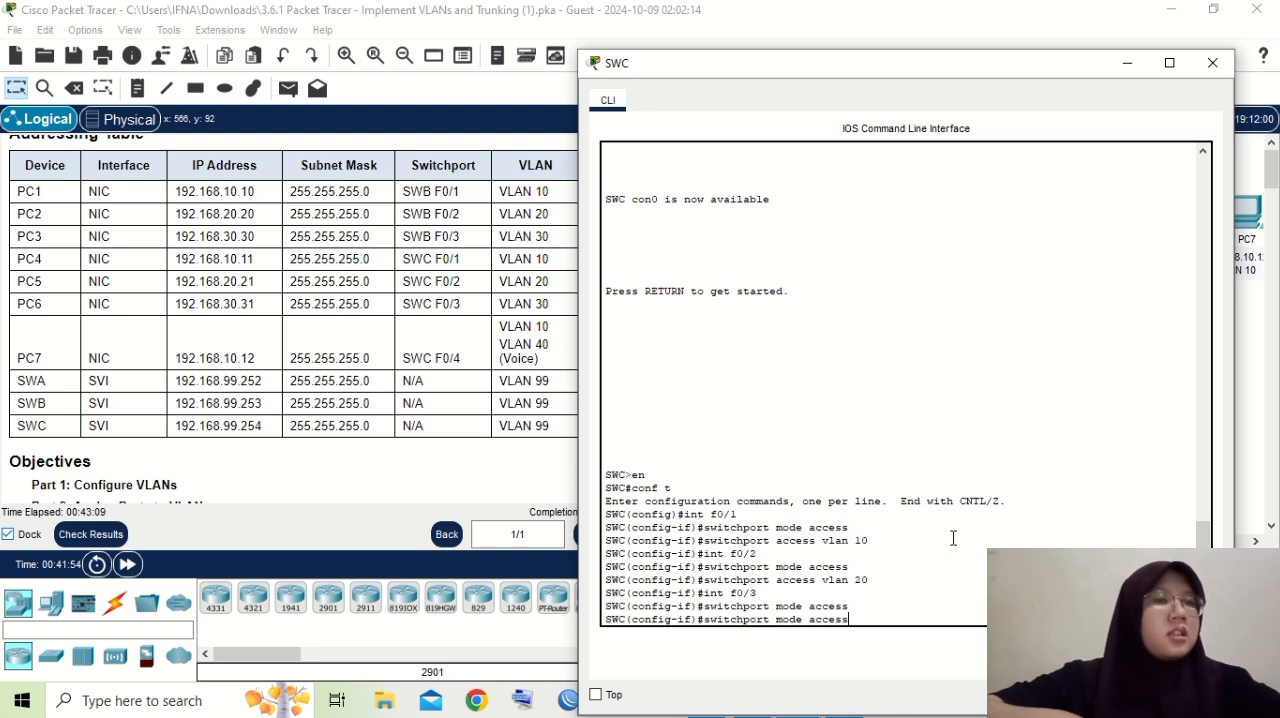
{"action": "key", "text": "Up"}
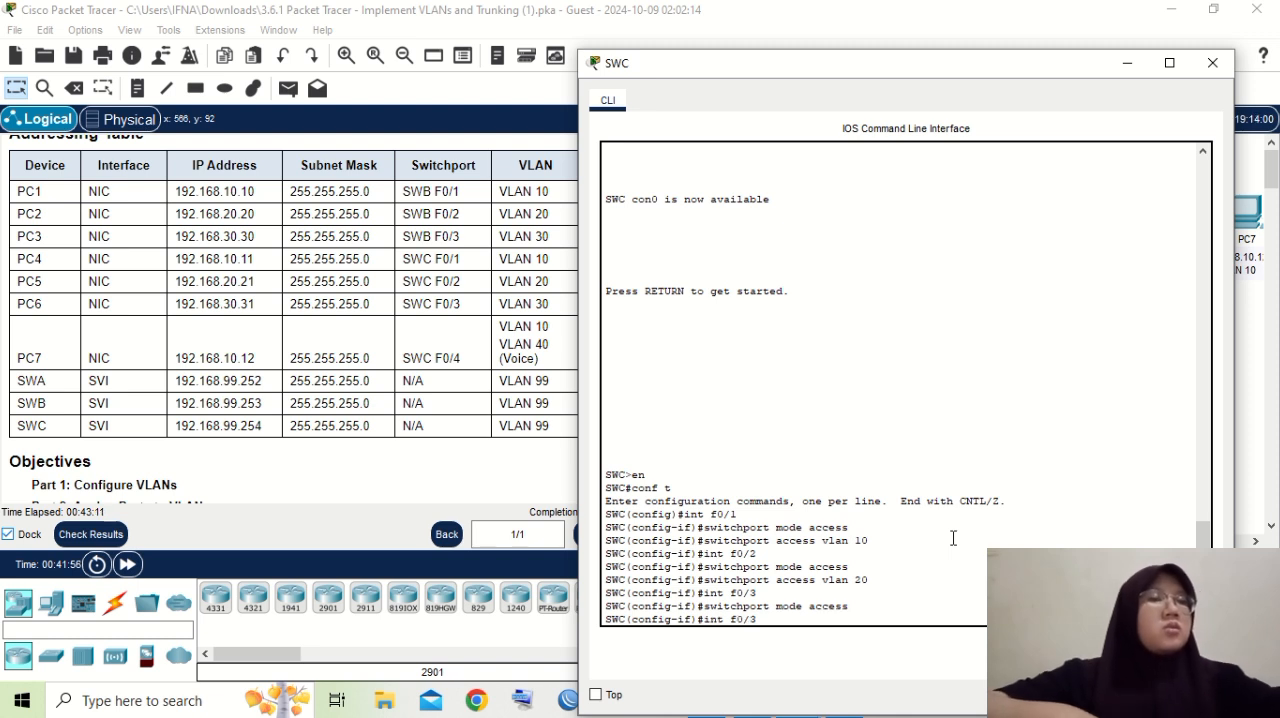
{"action": "key", "text": "Down"}
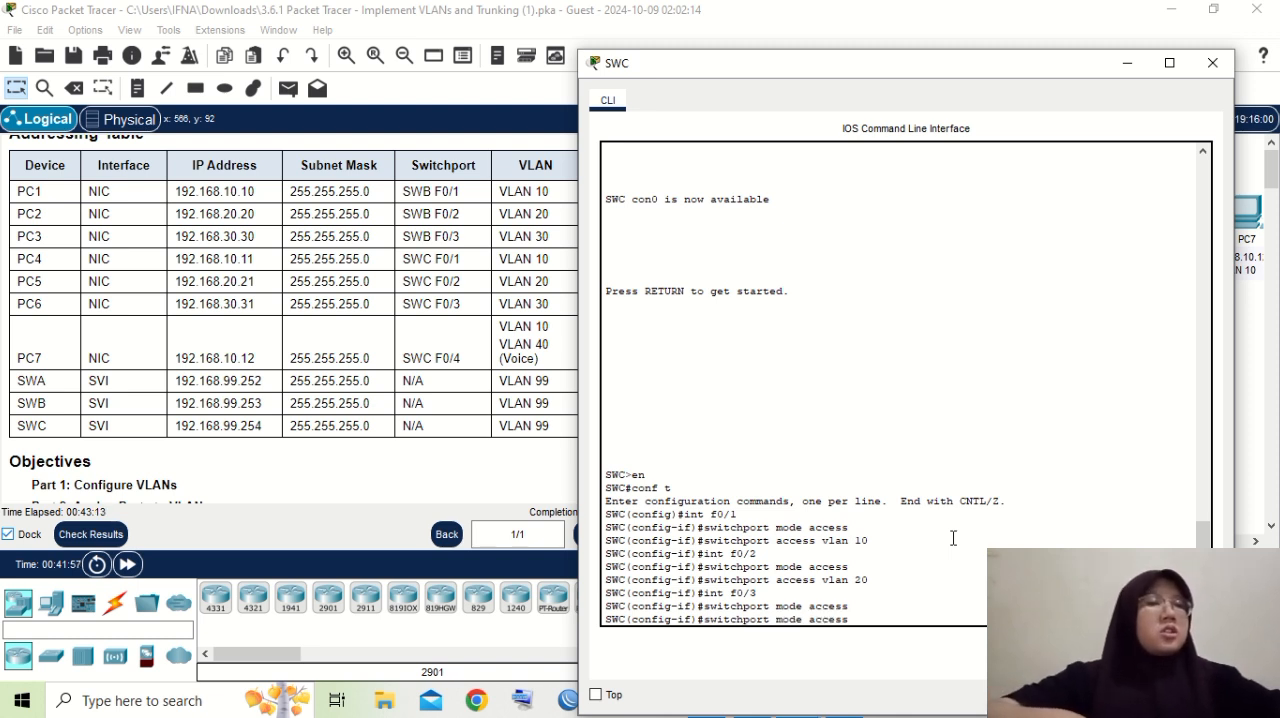
{"action": "key", "text": "Up"}
{"action": "key", "text": "Down"}
{"action": "key", "text": "Up"}
{"action": "key", "text": "Down"}
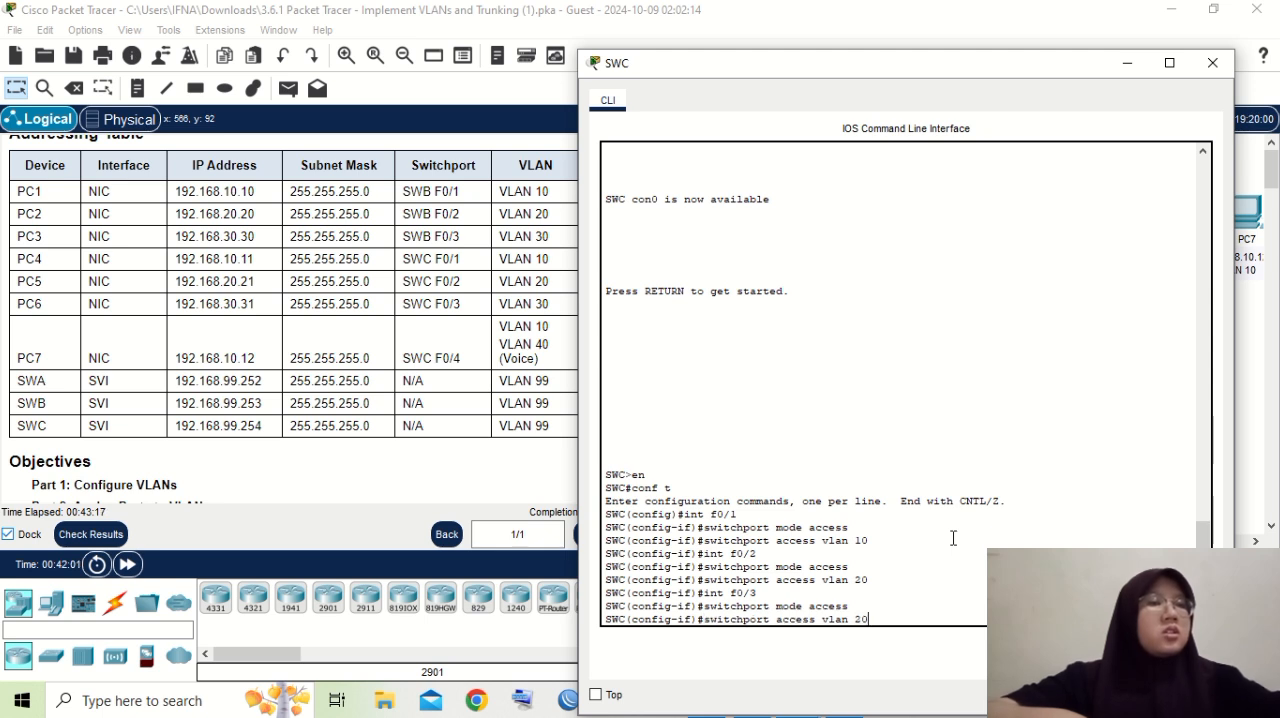
{"action": "key", "text": "Up"}
{"action": "key", "text": "Up"}
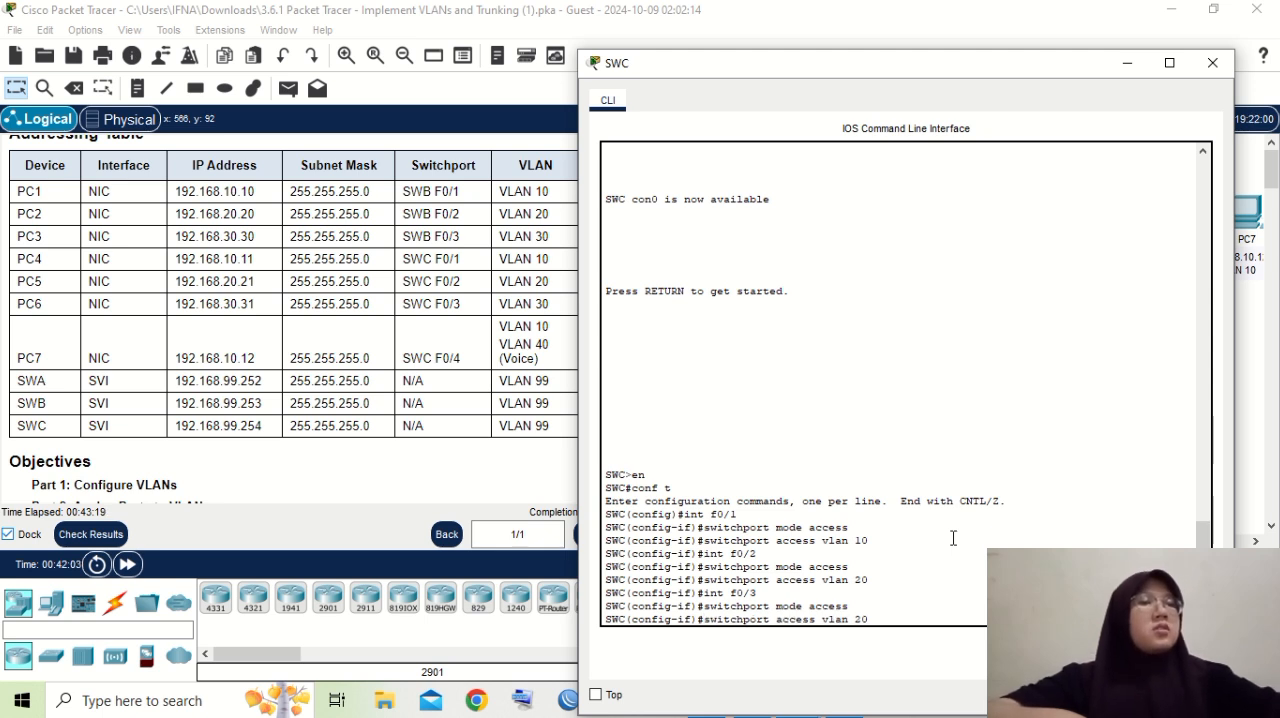
{"action": "key", "text": "BackSpace"}
{"action": "key", "text": "BackSpace"}
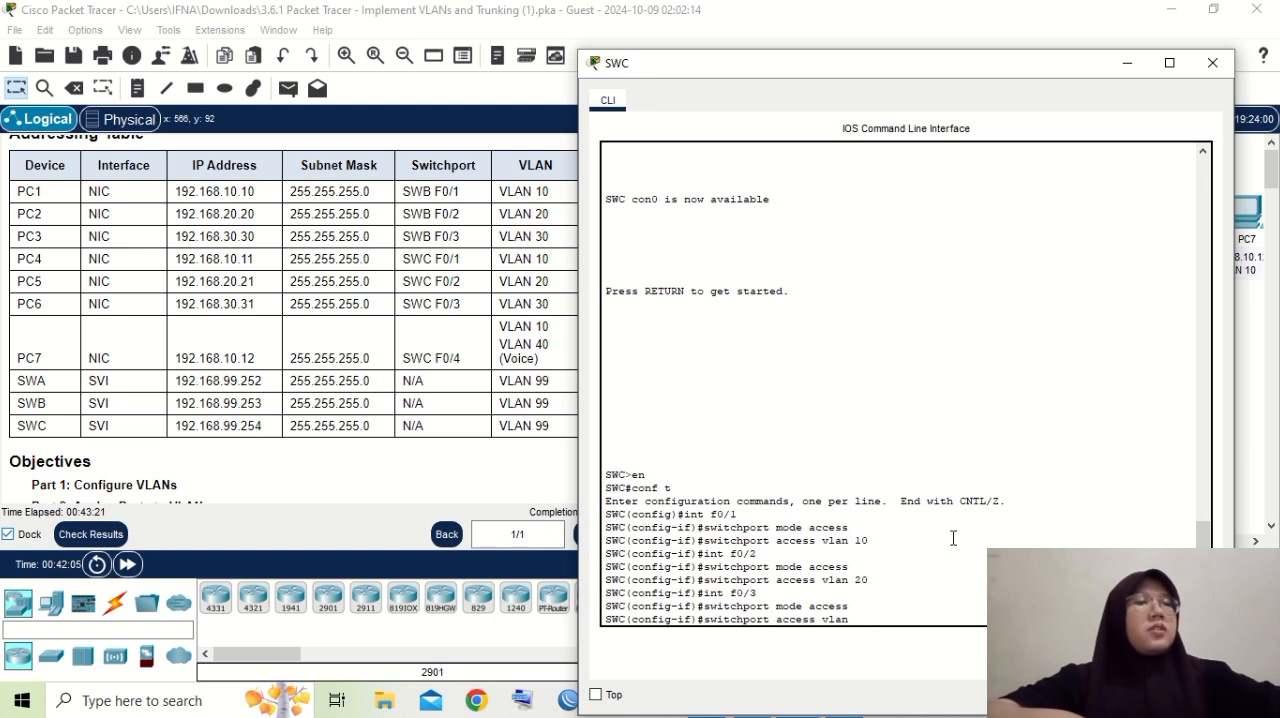
{"action": "type", "text": "30"}
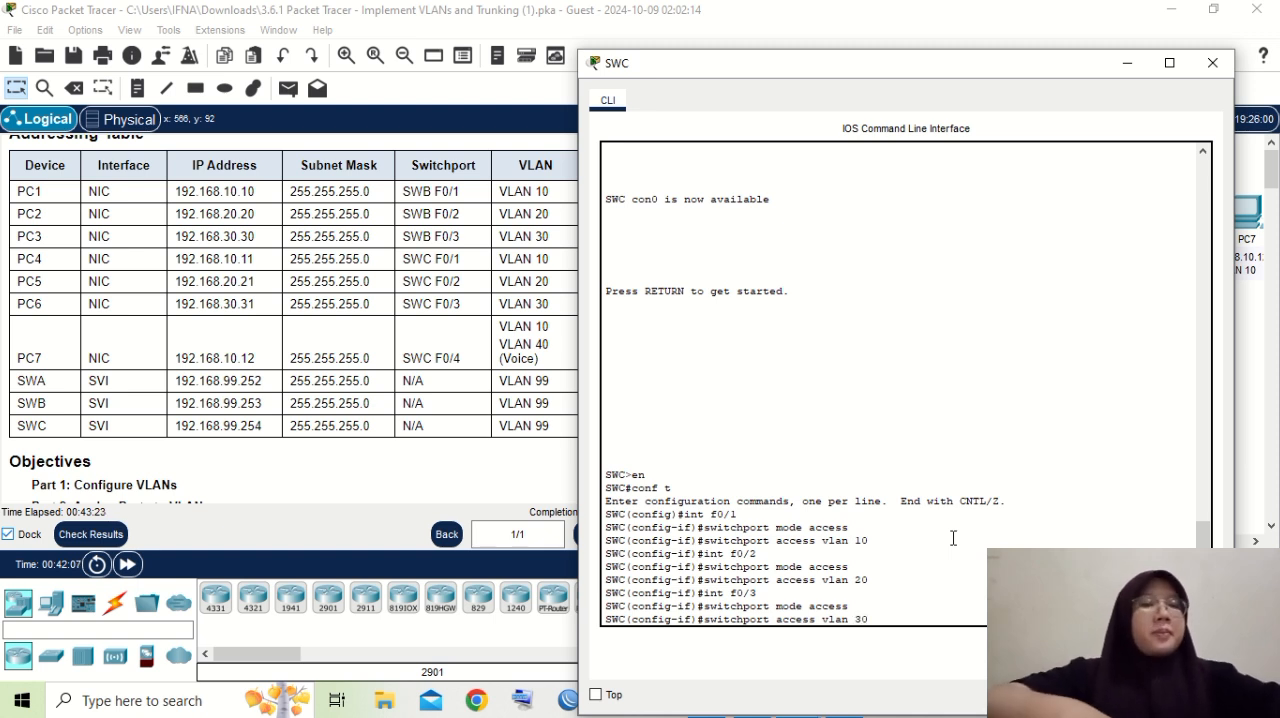
{"action": "key", "text": "Return"}
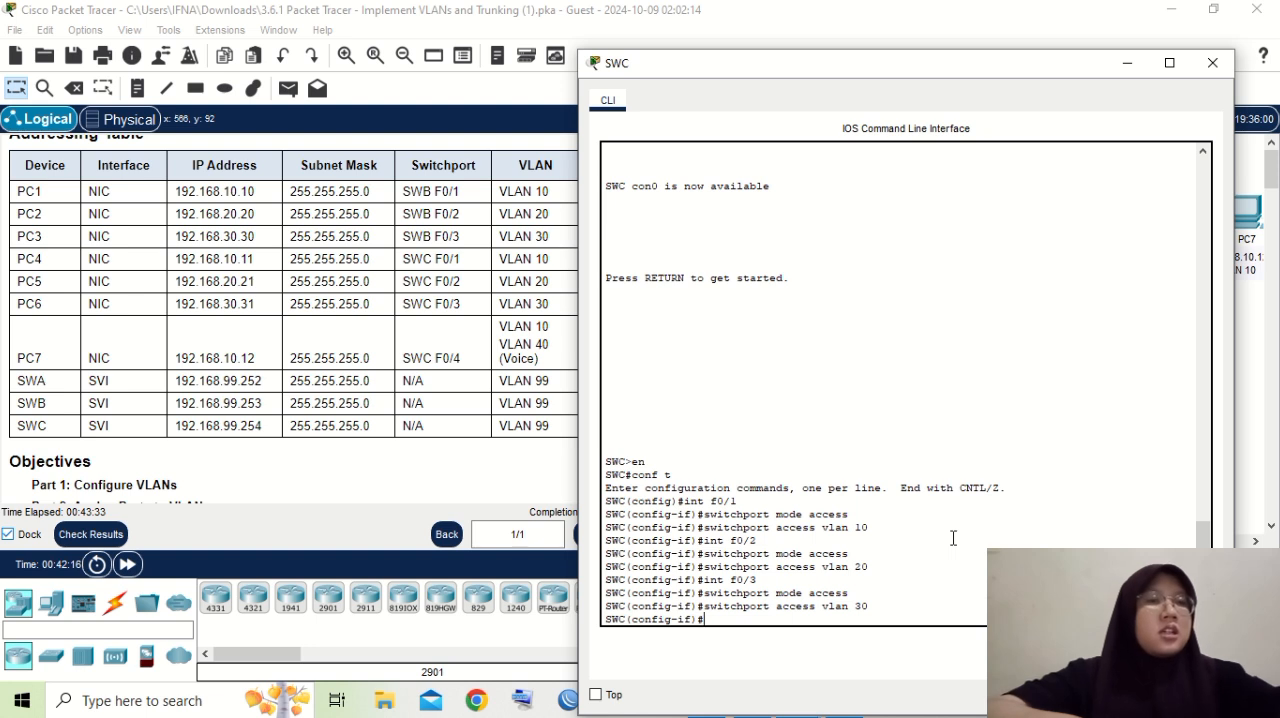
- Open SWC's interface f0/4 with "int f0/4" and set it to access mode with the recalled "switchport mode access"
{"action": "type", "text": "in"}
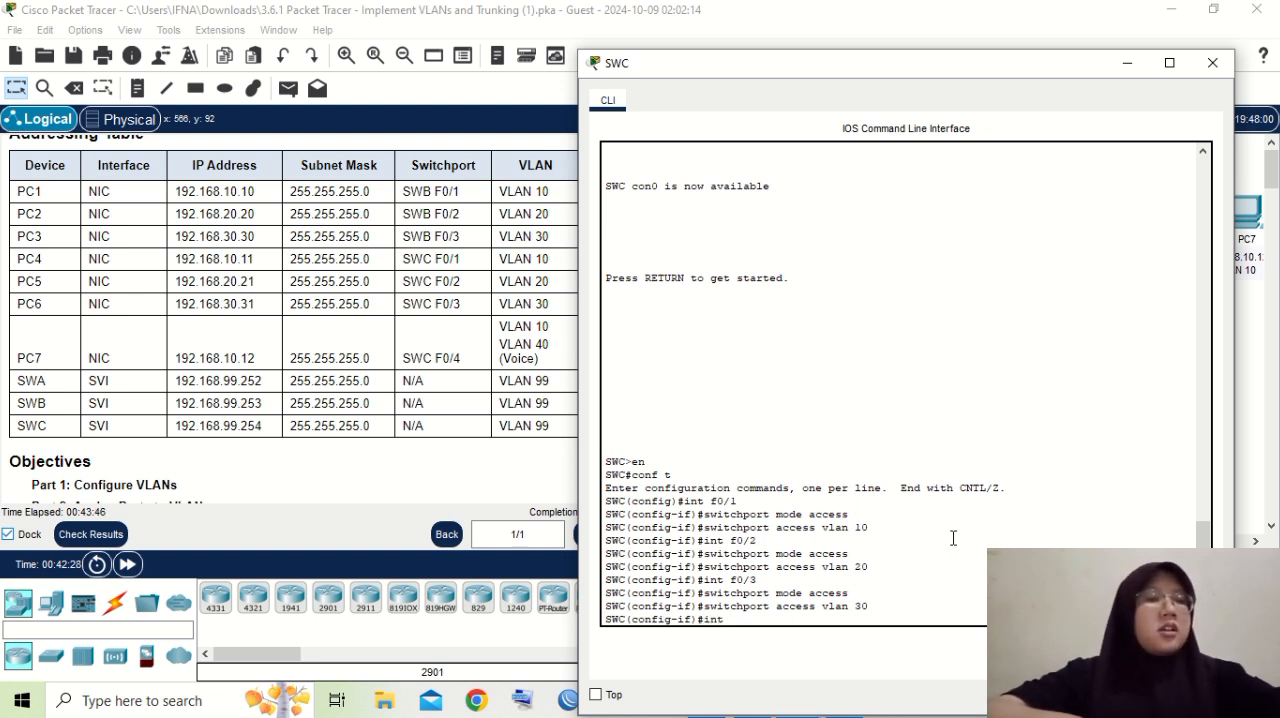
{"action": "type", "text": "t f0/4"}
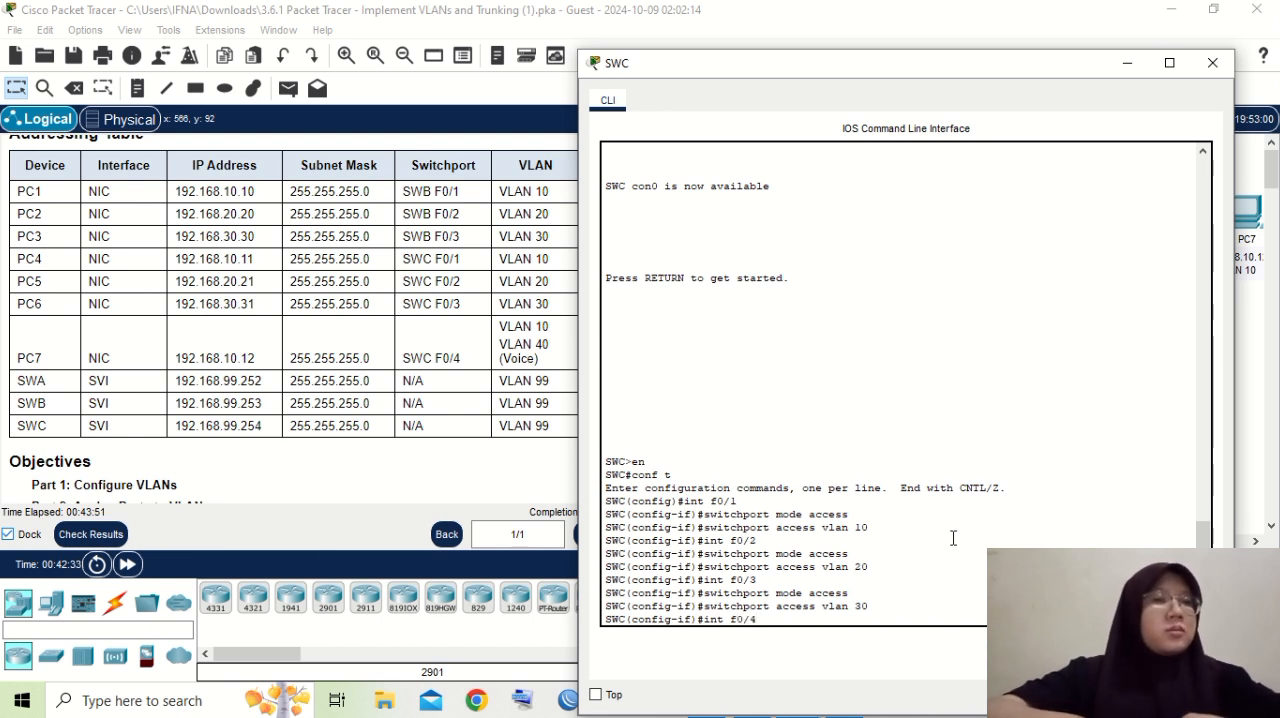
{"action": "key", "text": "Return"}
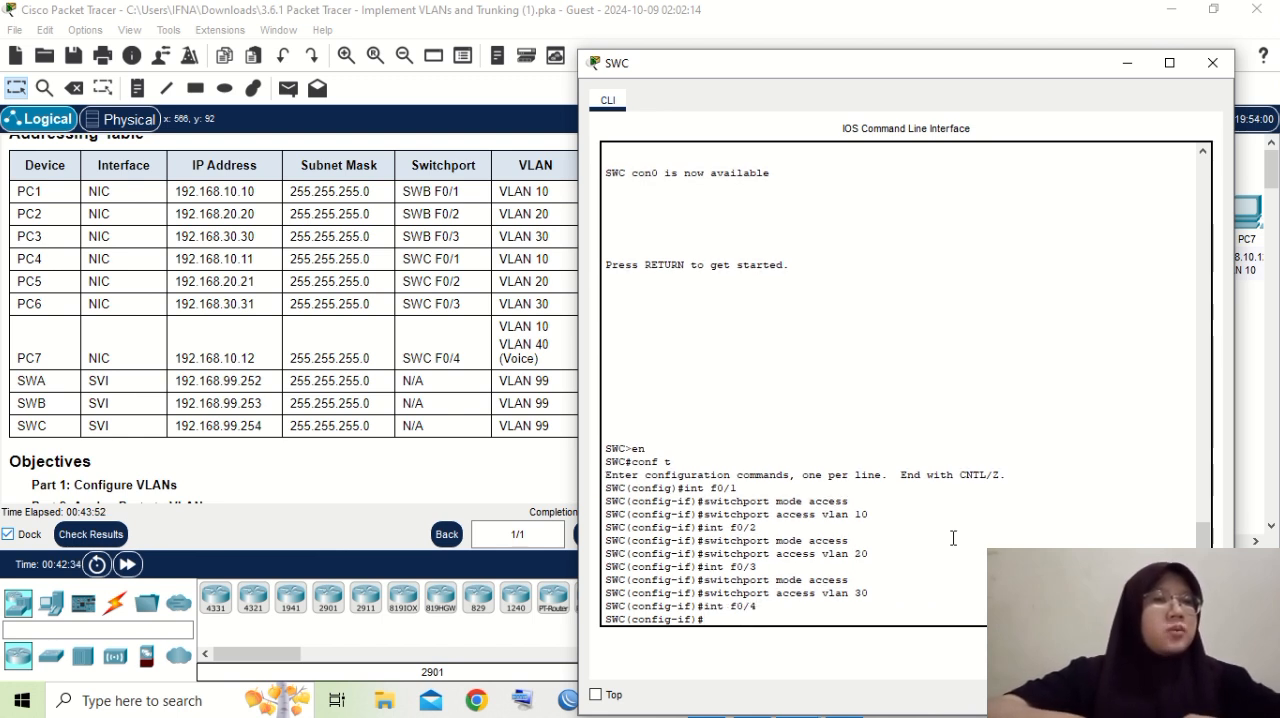
{"action": "key", "text": "Up"}
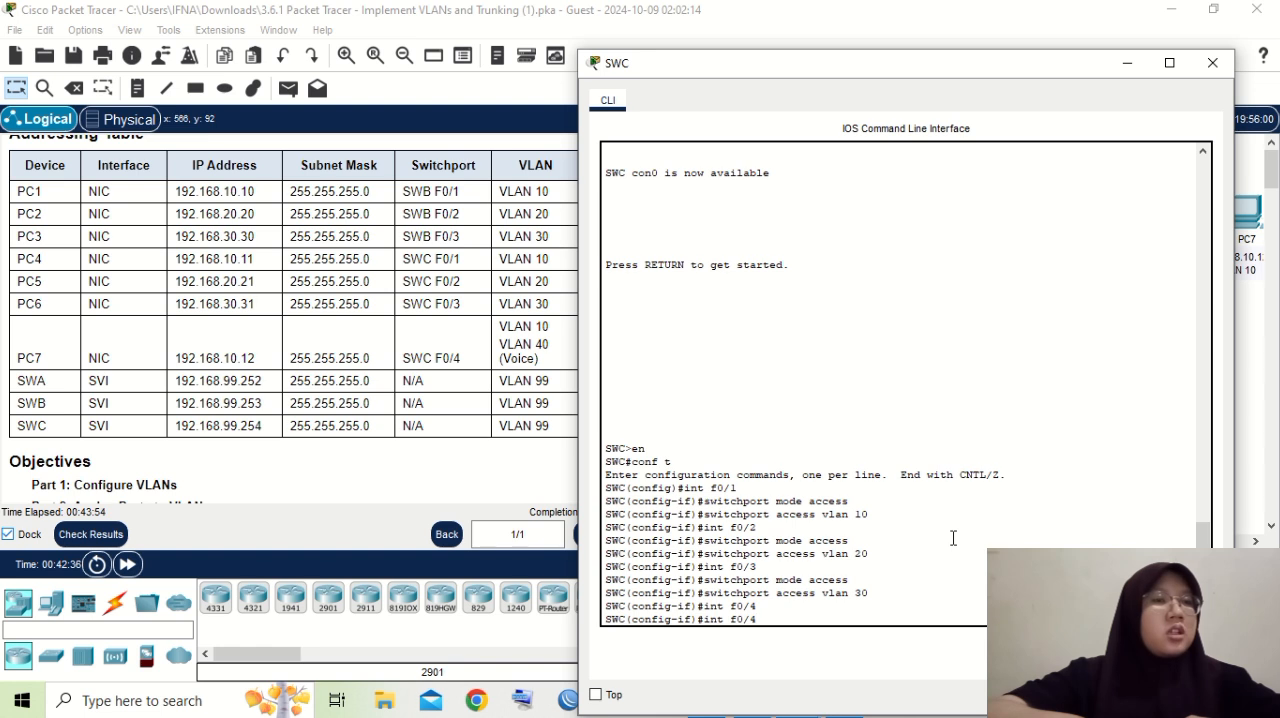
{"action": "key", "text": "Up"}
{"action": "key", "text": "Up"}
{"action": "key", "text": "Return"}
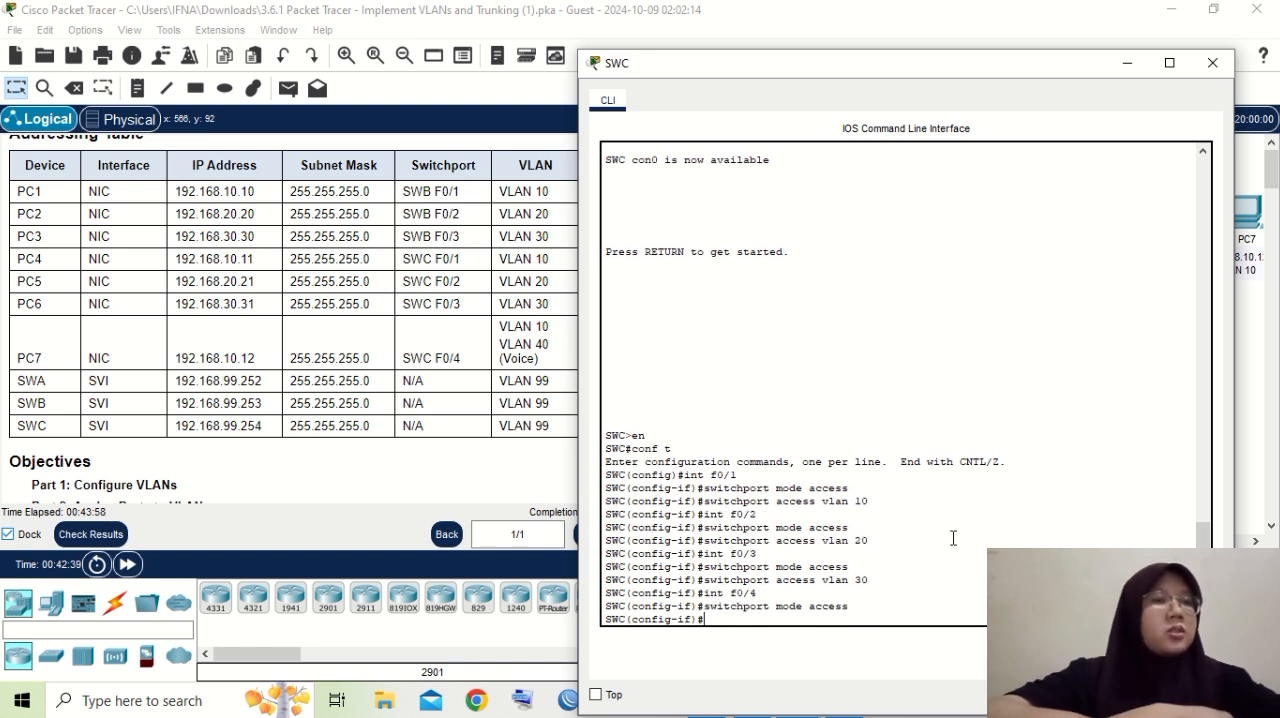
- Assign SWC's interface f0/4 to VLAN 10 by recalling the previous VLAN assignment and changing it to "switchport access vlan 10"
{"action": "key", "text": "Up"}
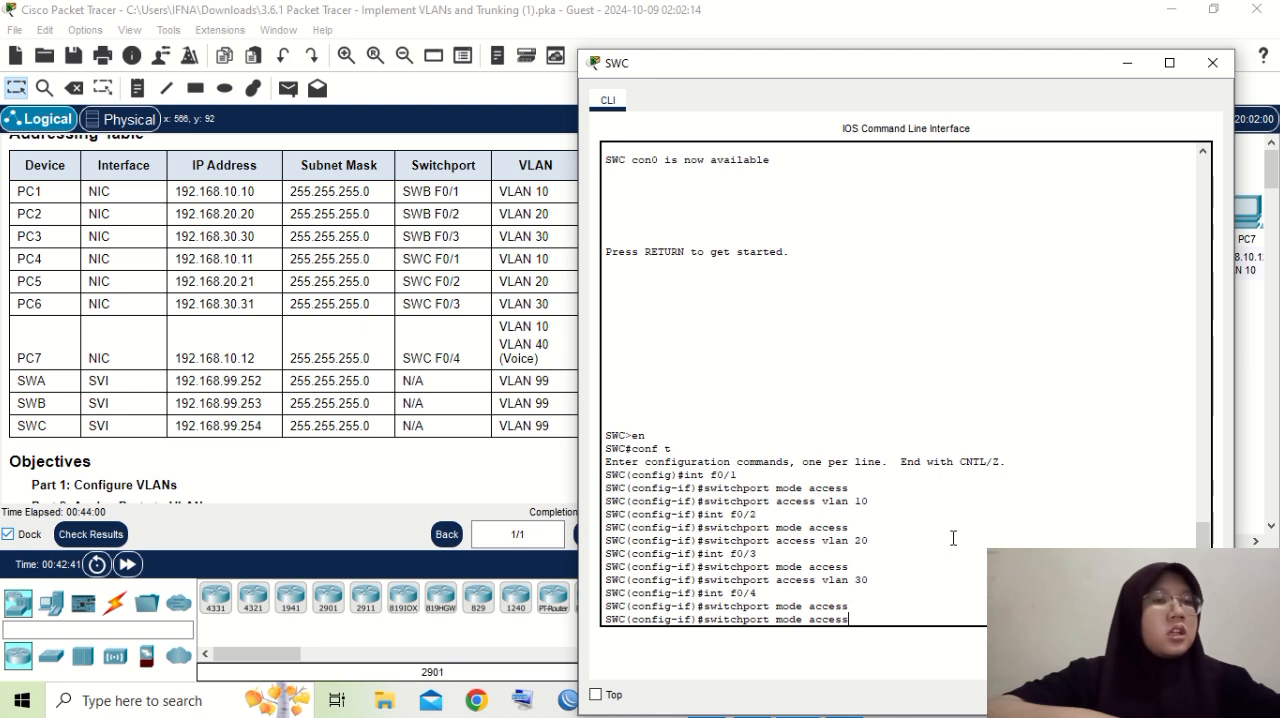
{"action": "key", "text": "Up"}
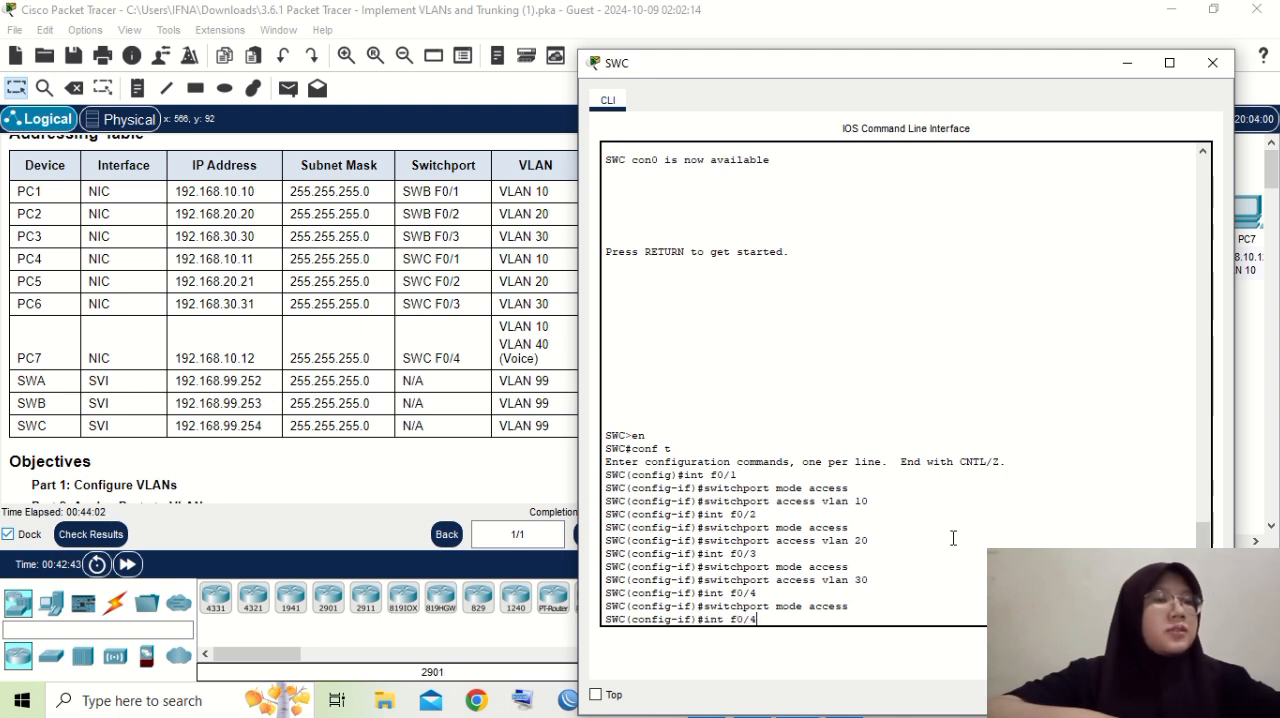
{"action": "key", "text": "Up"}
{"action": "key", "text": "BackSpace"}
{"action": "key", "text": "BackSpace"}
{"action": "type", "text": "10"}
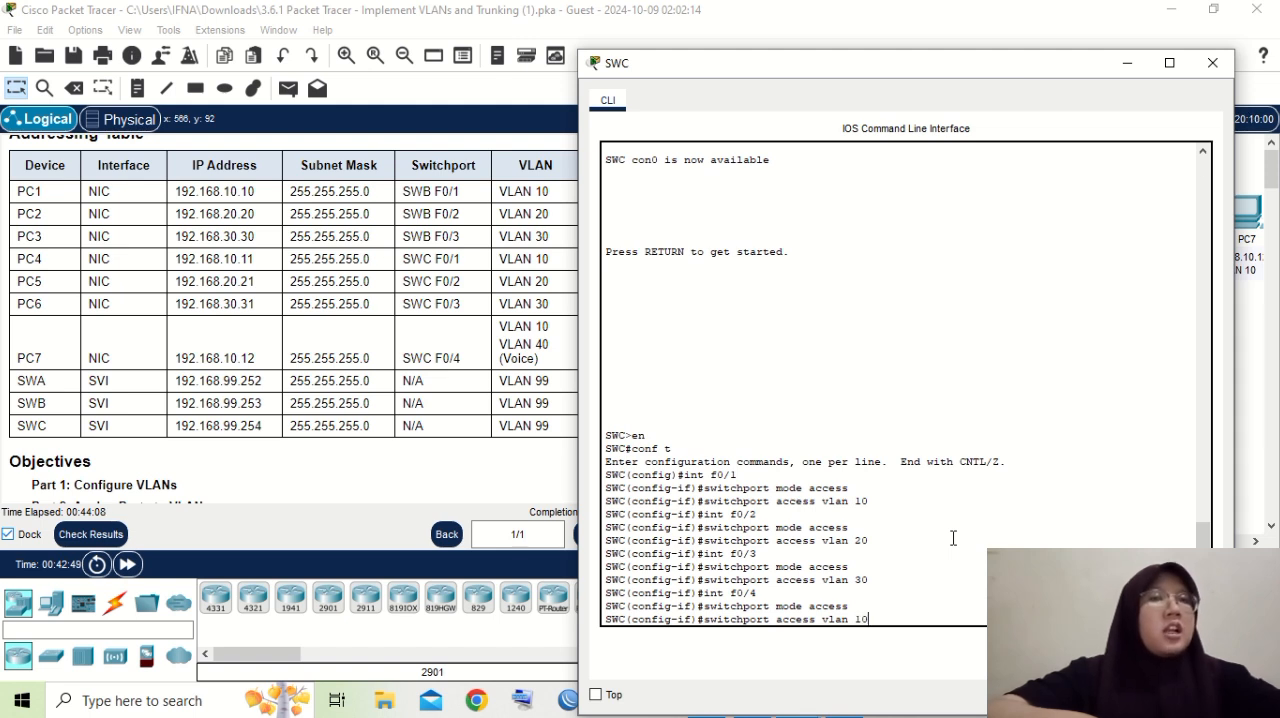
{"action": "key", "text": "Return"}
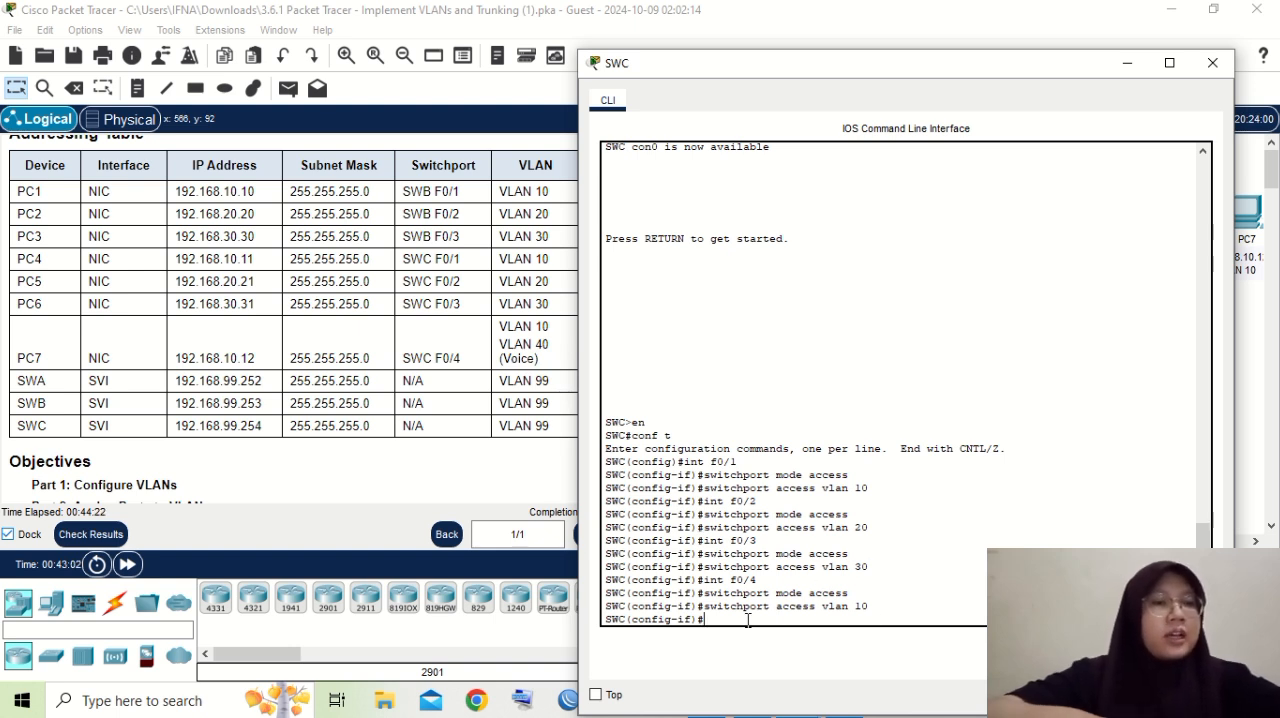
- Make SWC's interface f0/4 trust the class of service marking with "mls qos trust cos"
{"action": "type", "text": "m"}
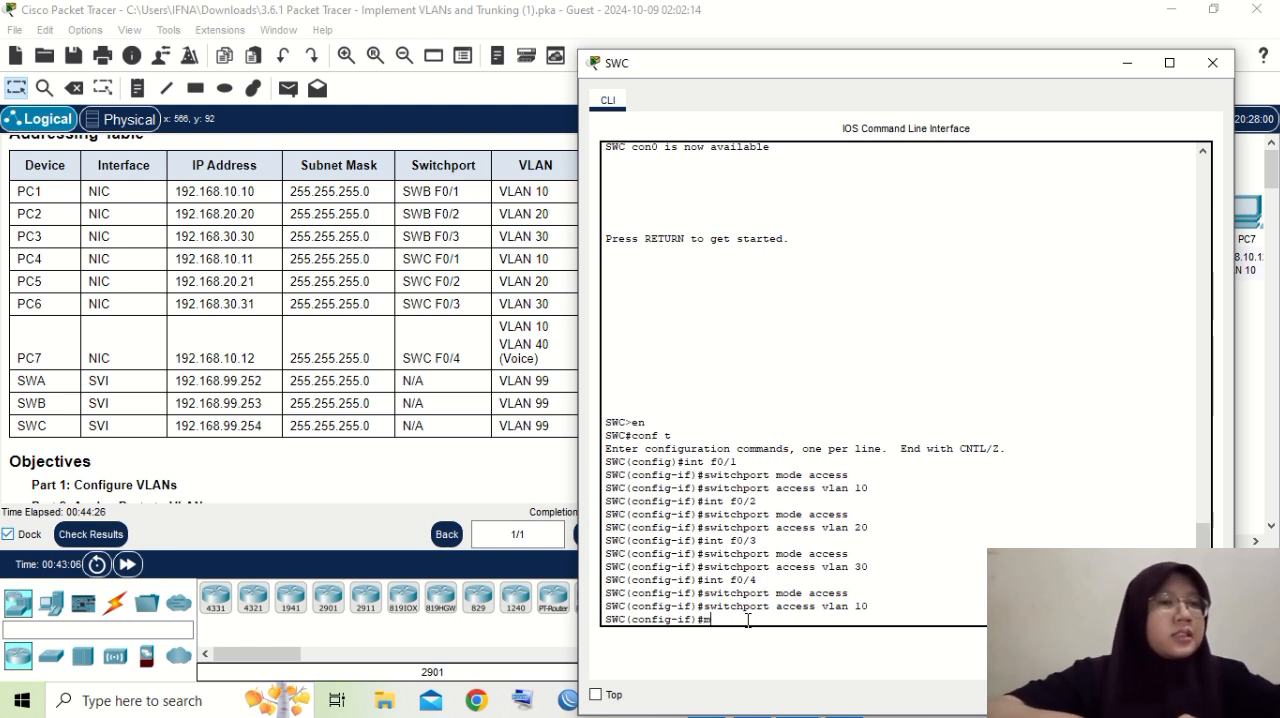
{"action": "type", "text": "ls"}
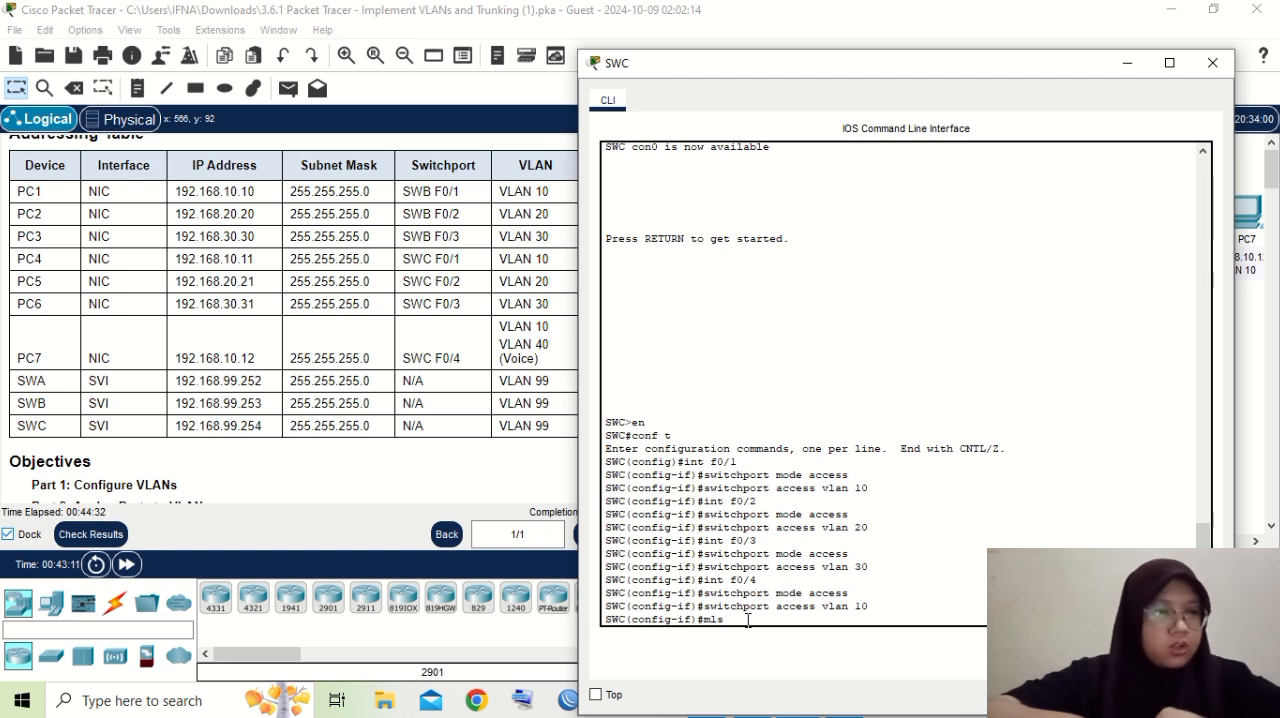
{"action": "type", "text": " qo"}
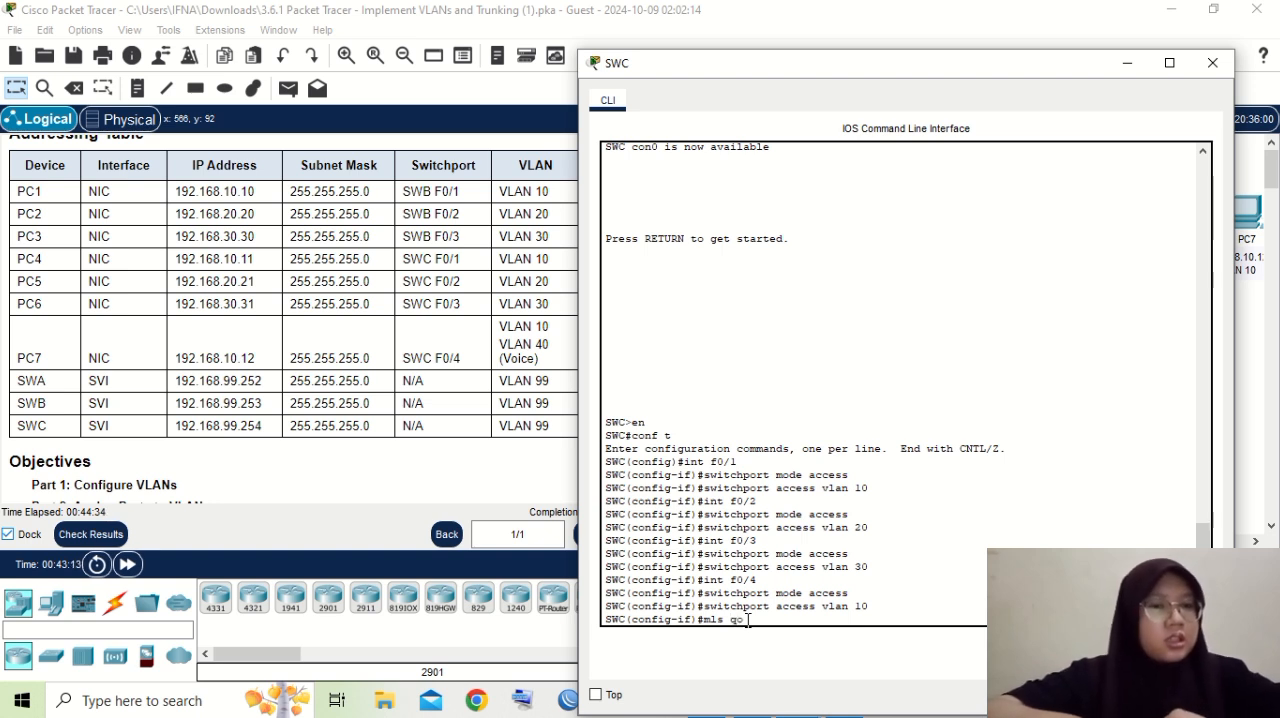
{"action": "type", "text": "s"}
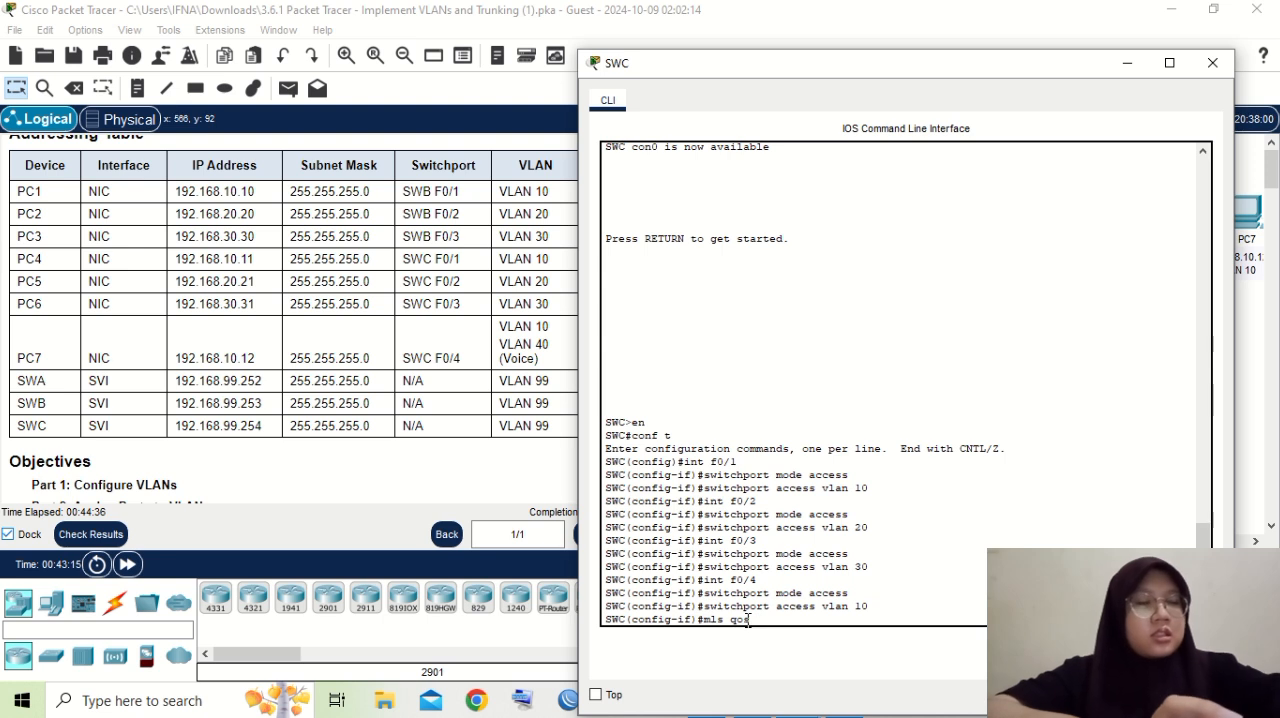
{"action": "type", "text": " trust"}
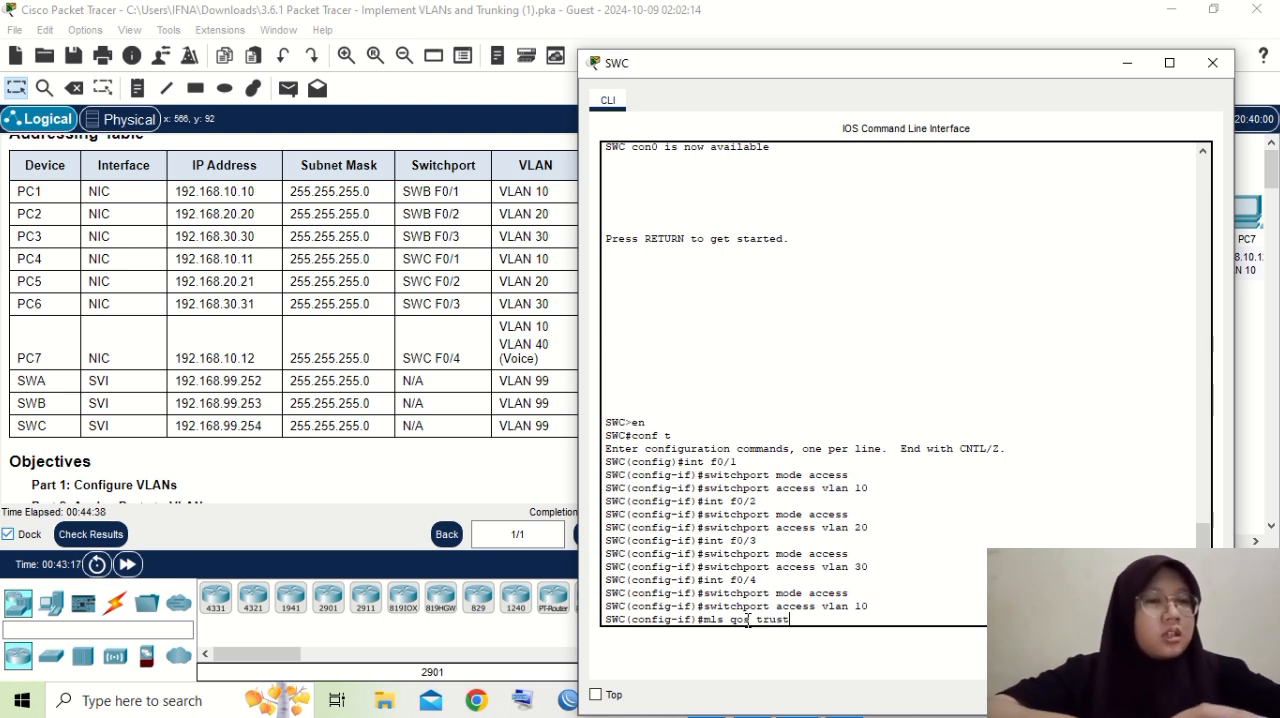
{"action": "type", "text": " cos"}
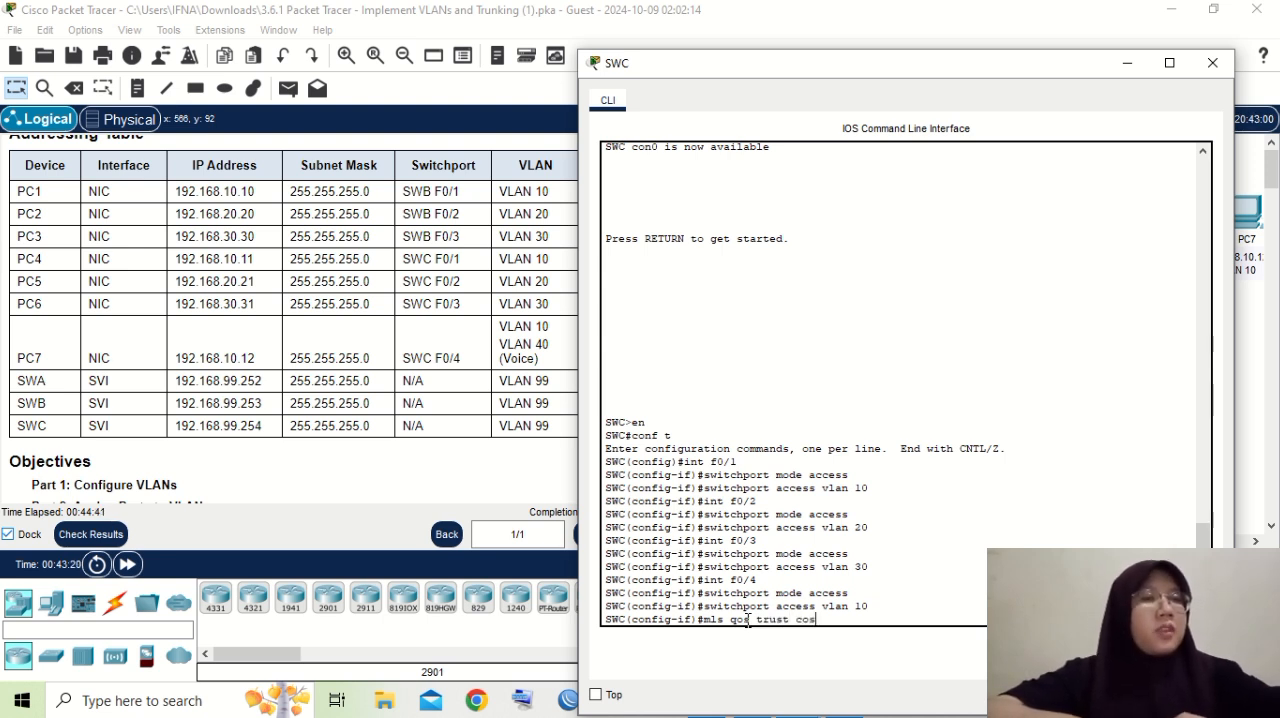
{"action": "key", "text": "Return"}
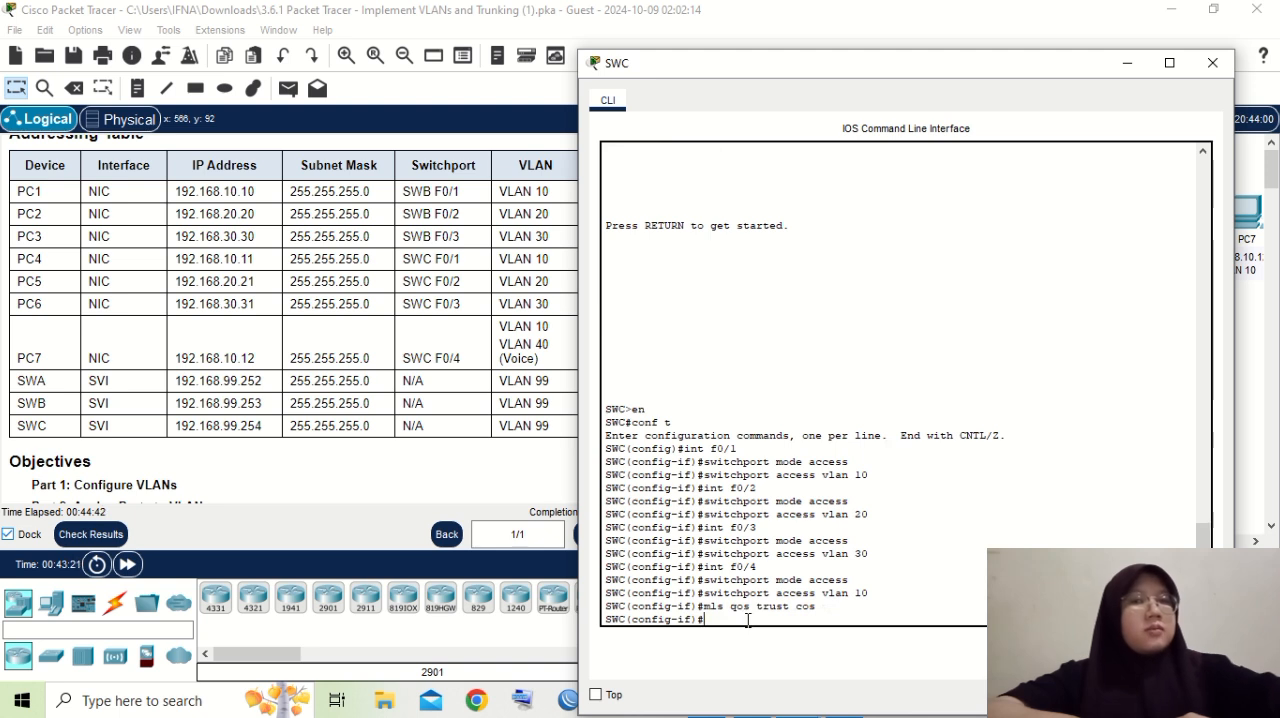
- Set VLAN 40 as the voice VLAN on SWC's interface f0/4 with "switchport voice vlan 40"
{"action": "type", "text": "s"}
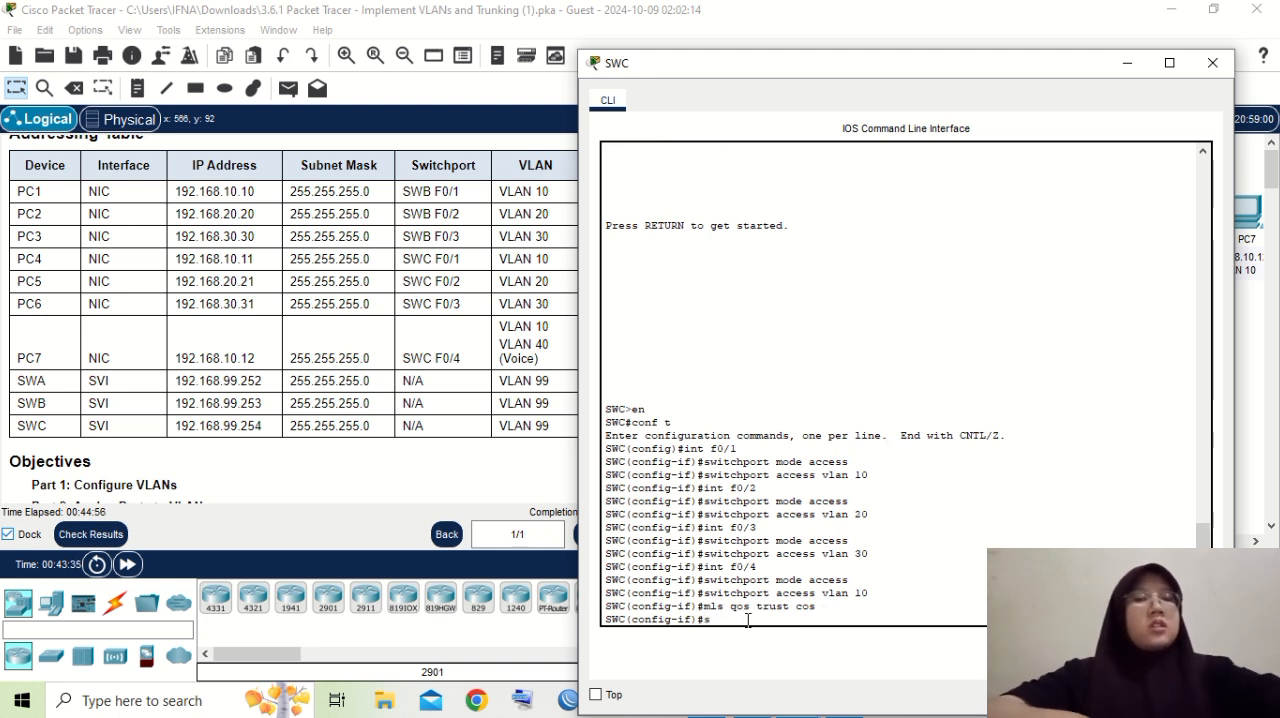
{"action": "type", "text": "witch"}
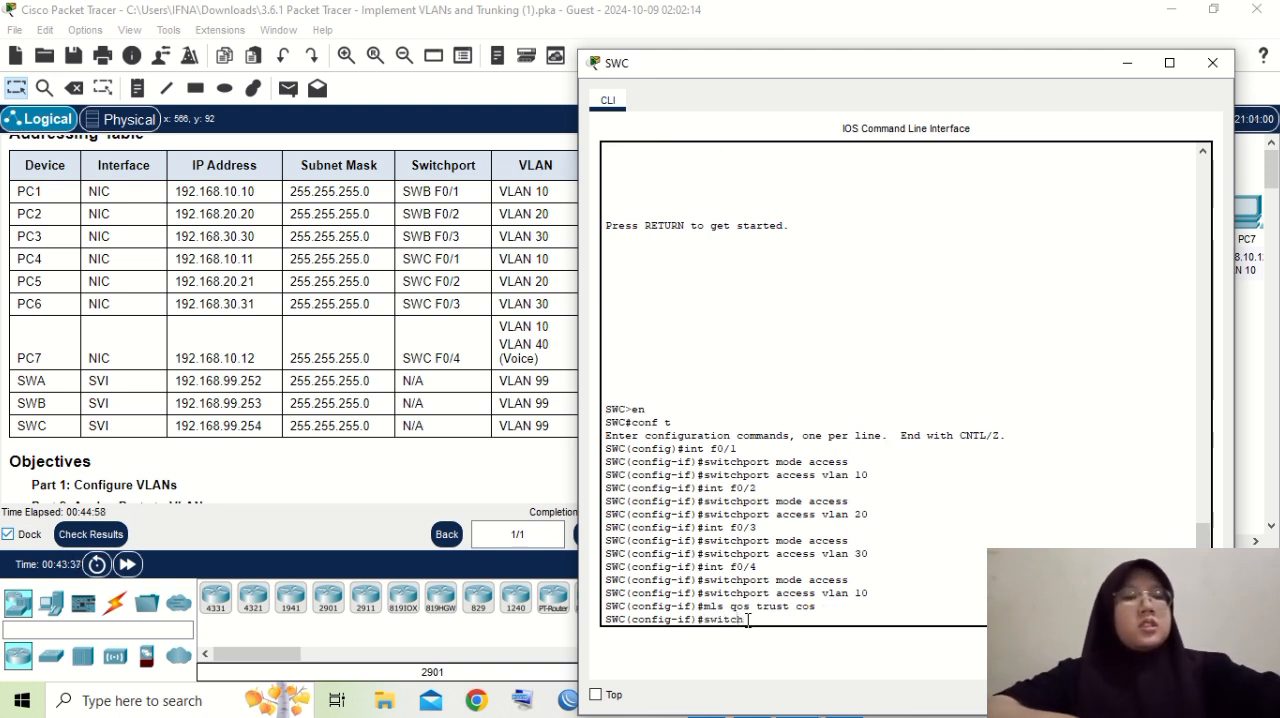
{"action": "type", "text": "port"}
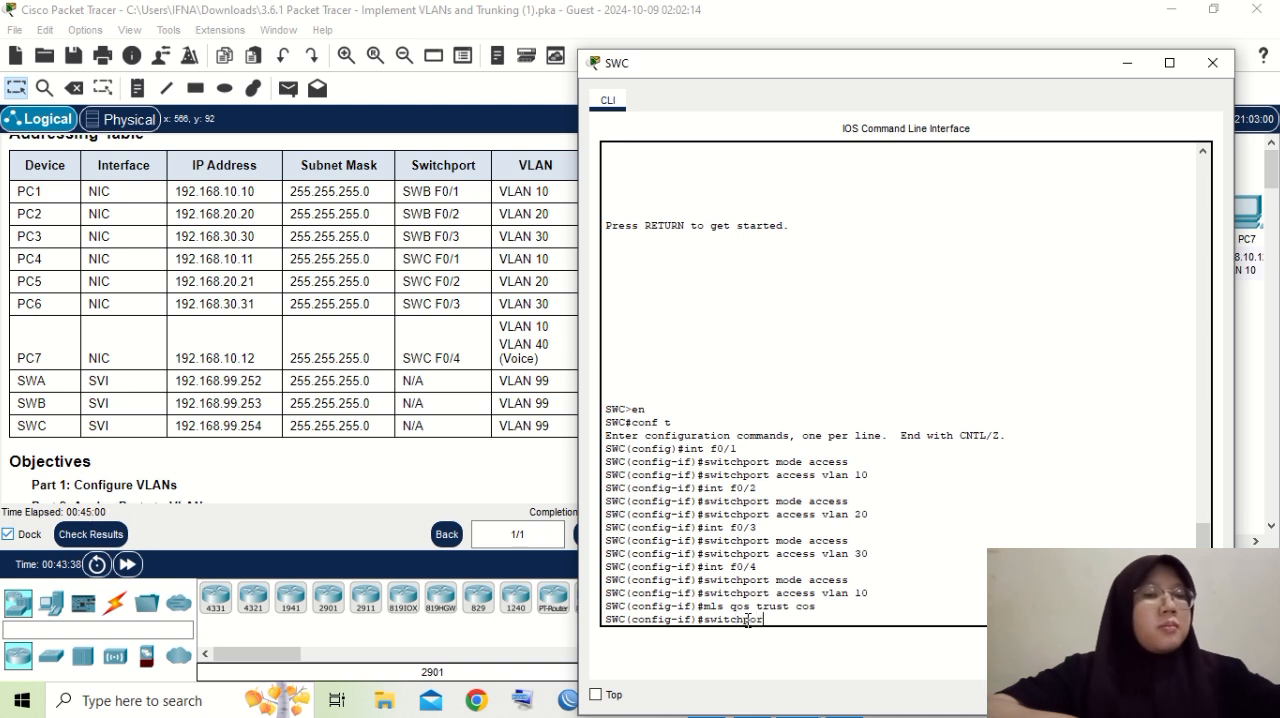
{"action": "type", "text": " vo"}
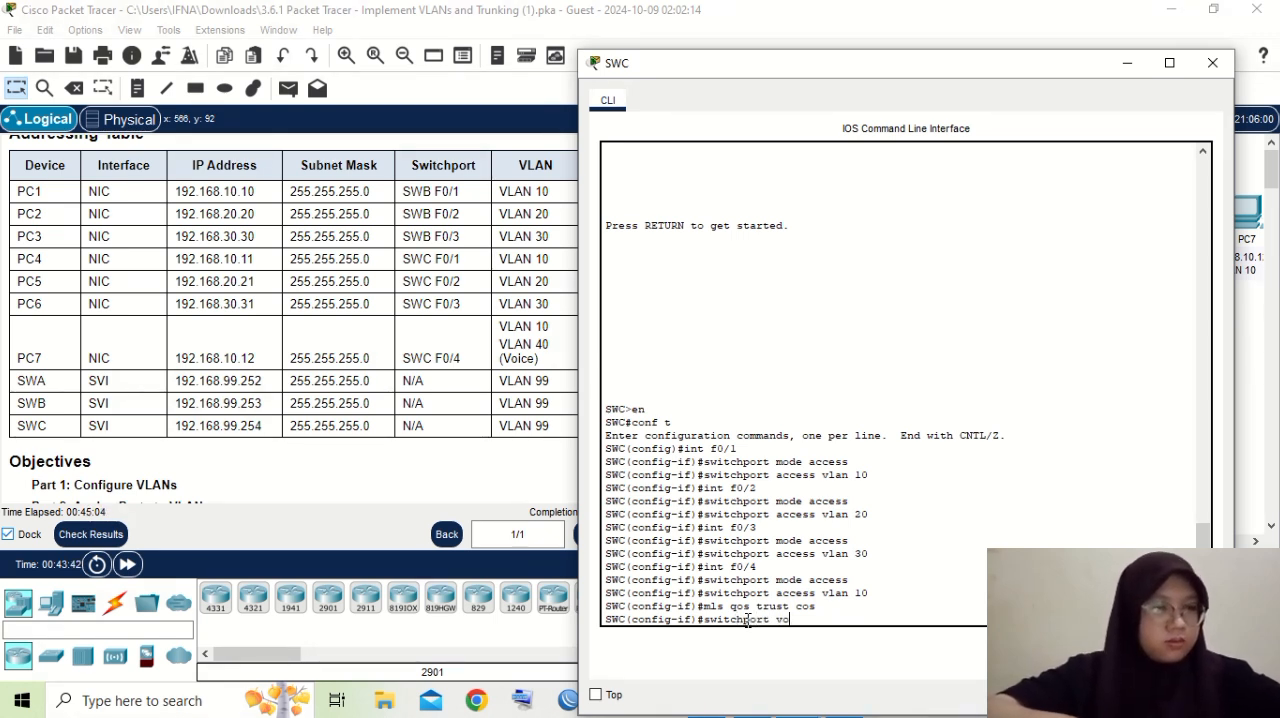
{"action": "type", "text": "ice "}
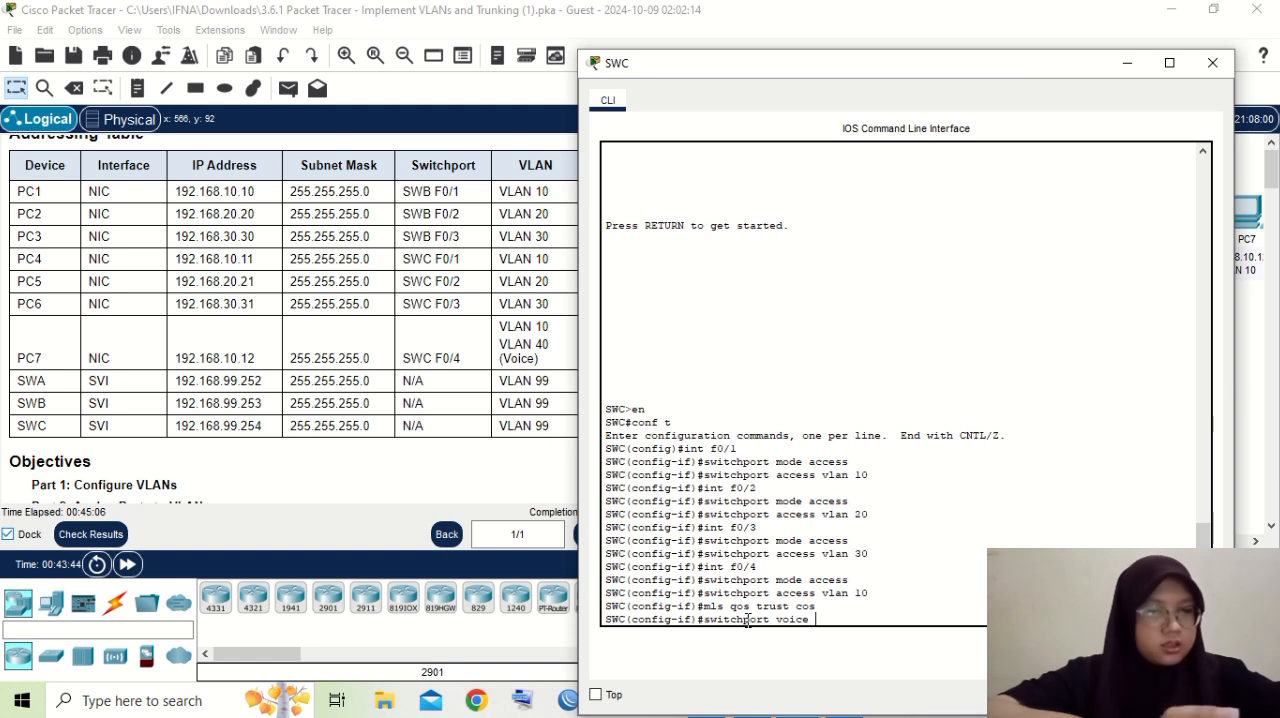
{"action": "type", "text": "vlan "}
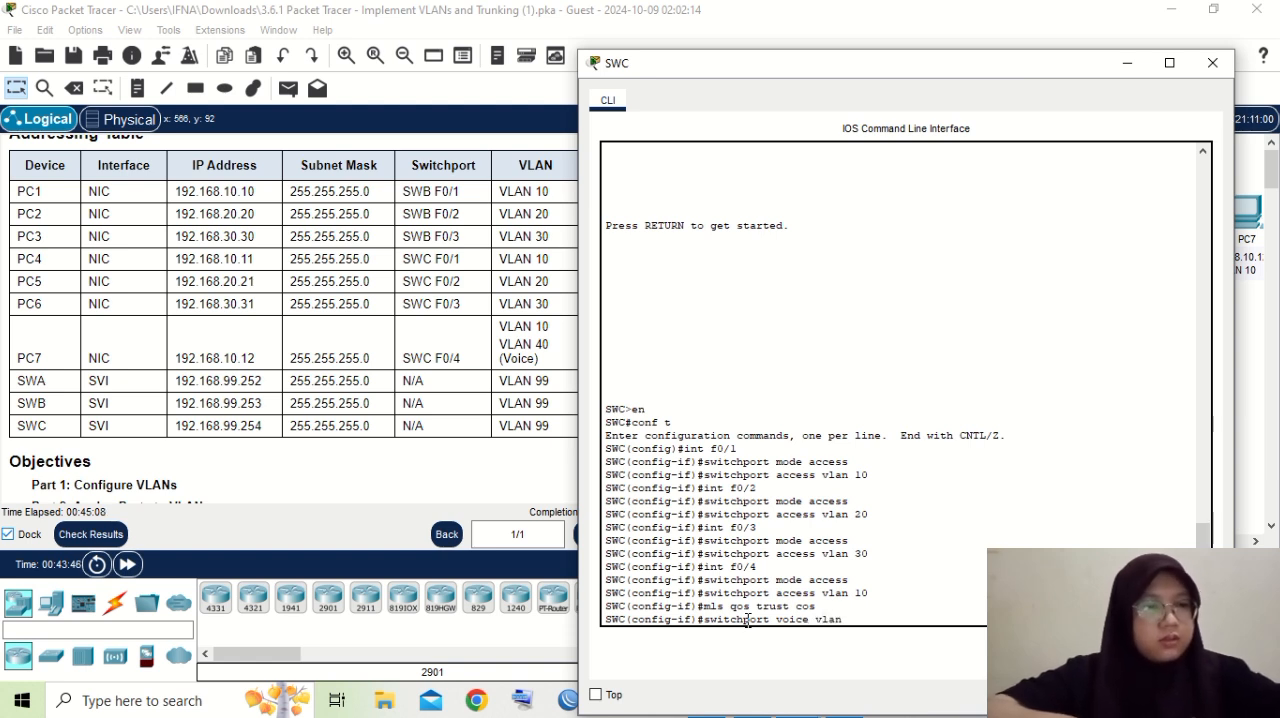
{"action": "type", "text": "40"}
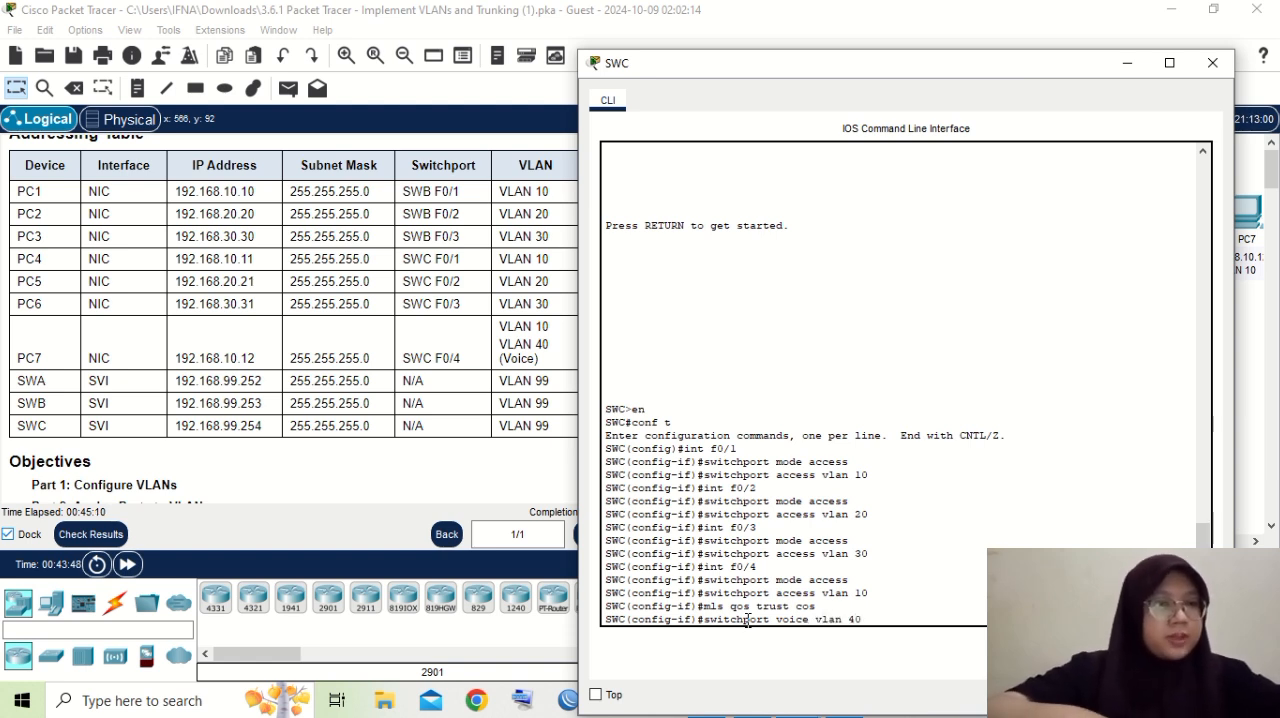
{"action": "key", "text": "Return"}
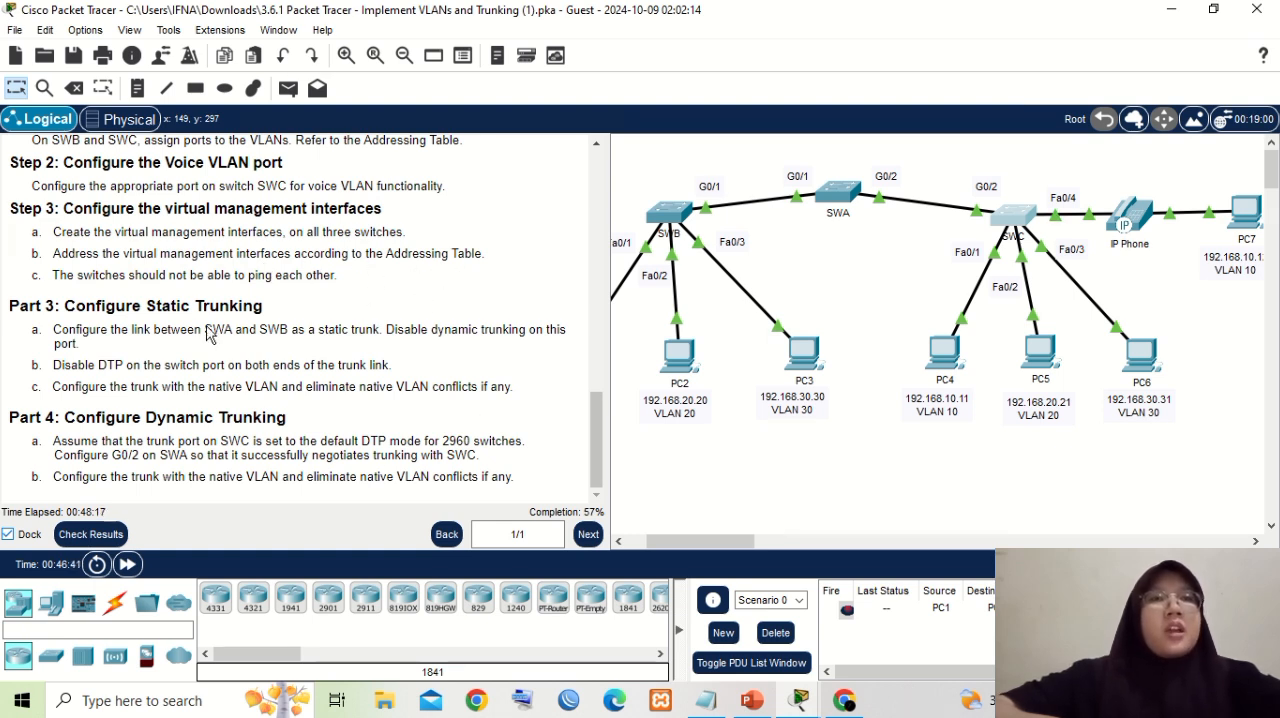
- Bring the Addressing Table's SVI rows into view, open SWA's command line and enter global configuration mode with "en" and "conf t"
{"action": "scroll", "coordinate": [443, 386], "scroll_direction": "up", "scroll_amount": 3}
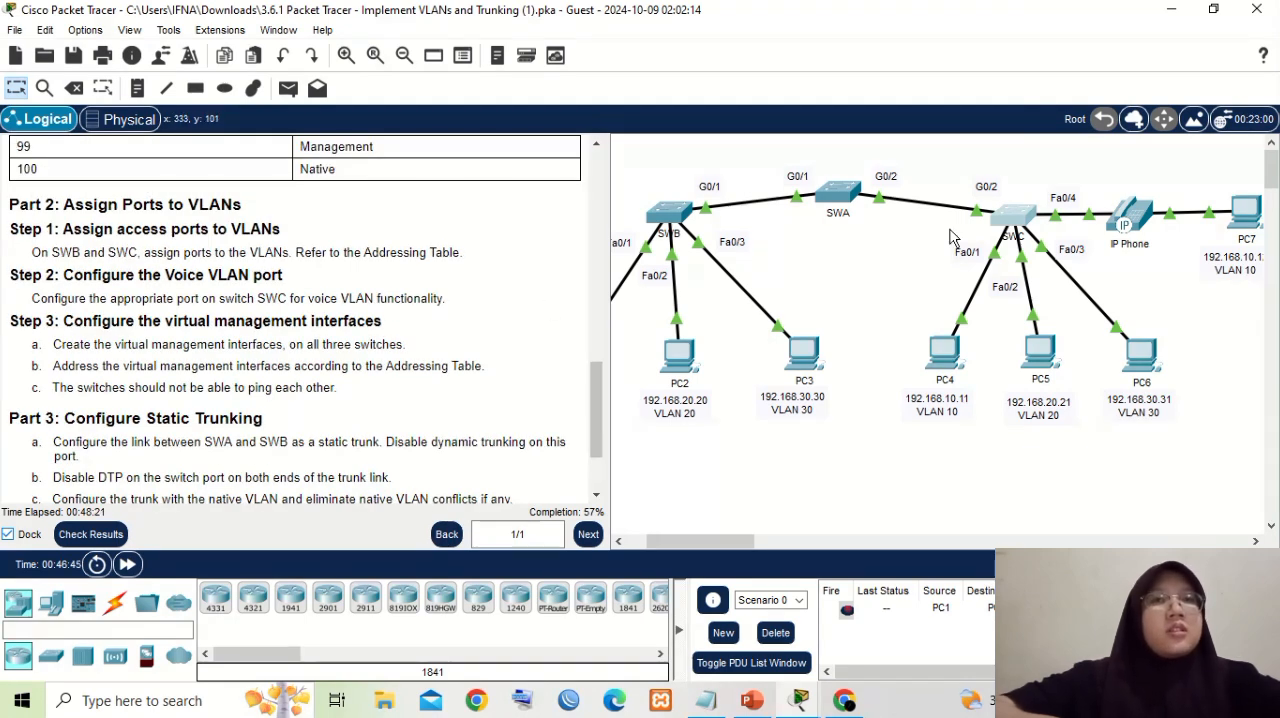
{"action": "scroll", "coordinate": [263, 350], "scroll_direction": "up", "scroll_amount": 15}
{"action": "scroll", "coordinate": [270, 368], "scroll_direction": "up", "scroll_amount": 6}
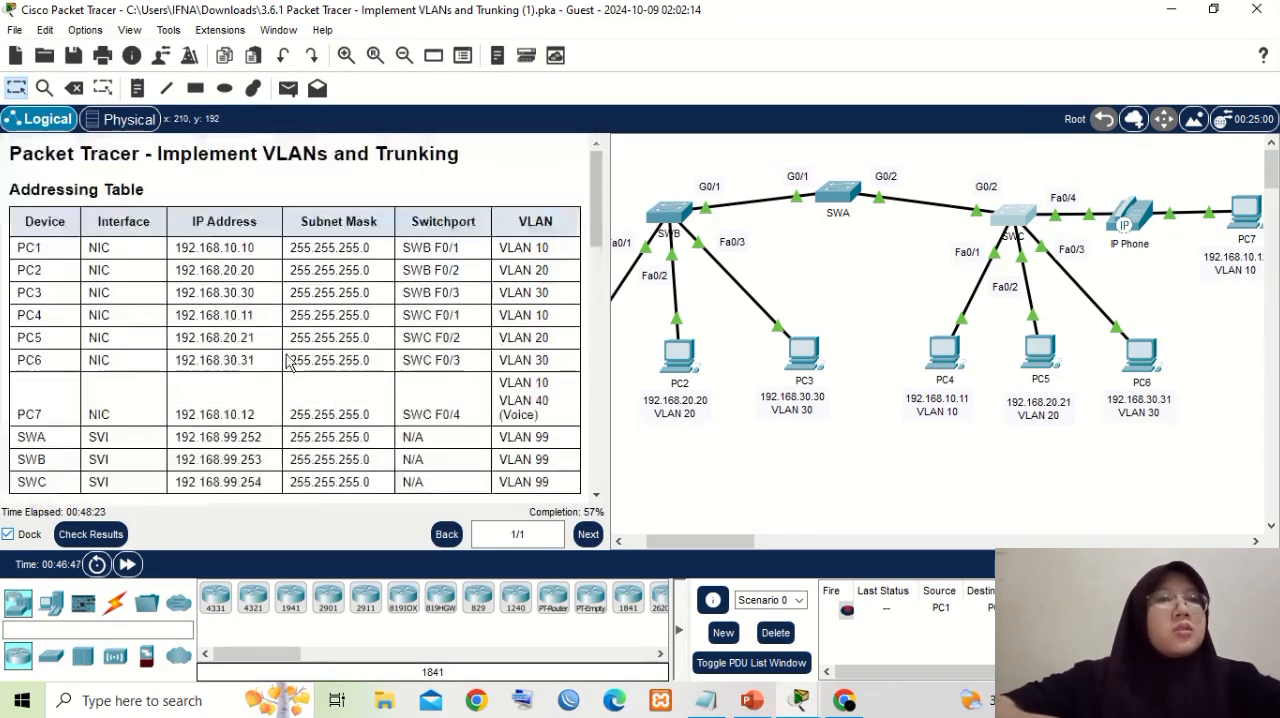
{"action": "scroll", "coordinate": [370, 318], "scroll_direction": "down", "scroll_amount": 4}
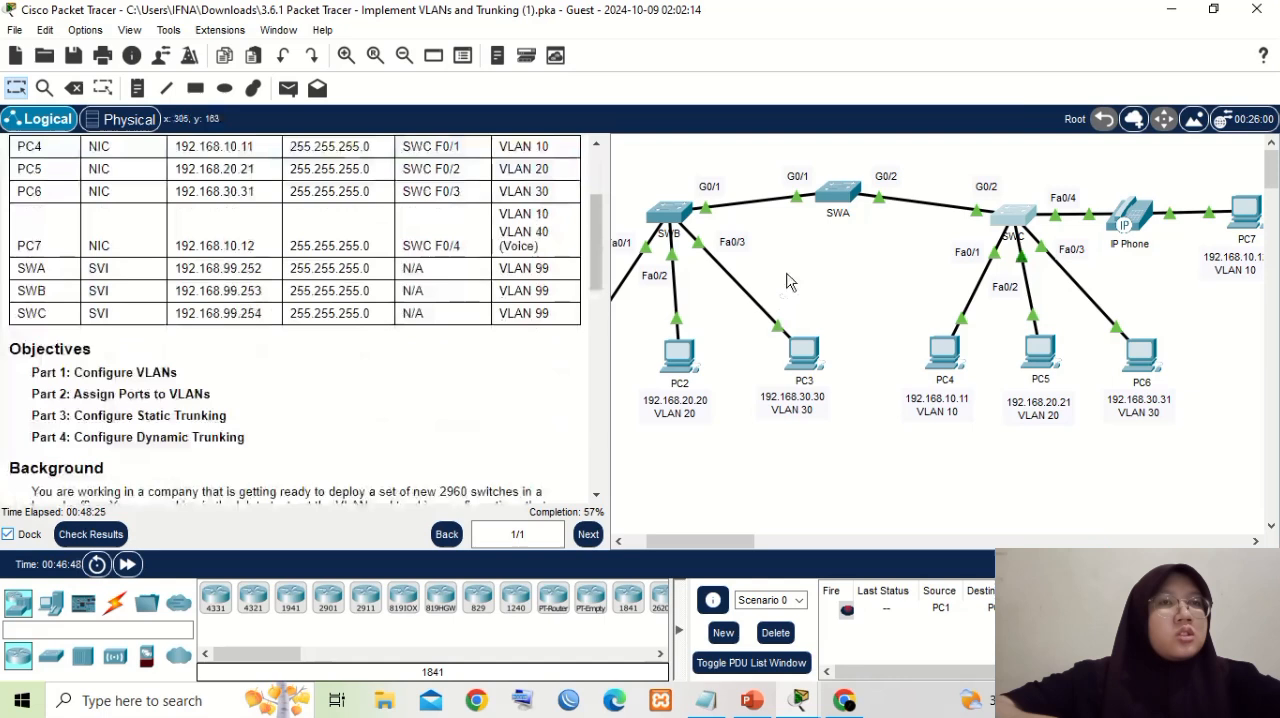
{"action": "left_click", "coordinate": [838, 193]}
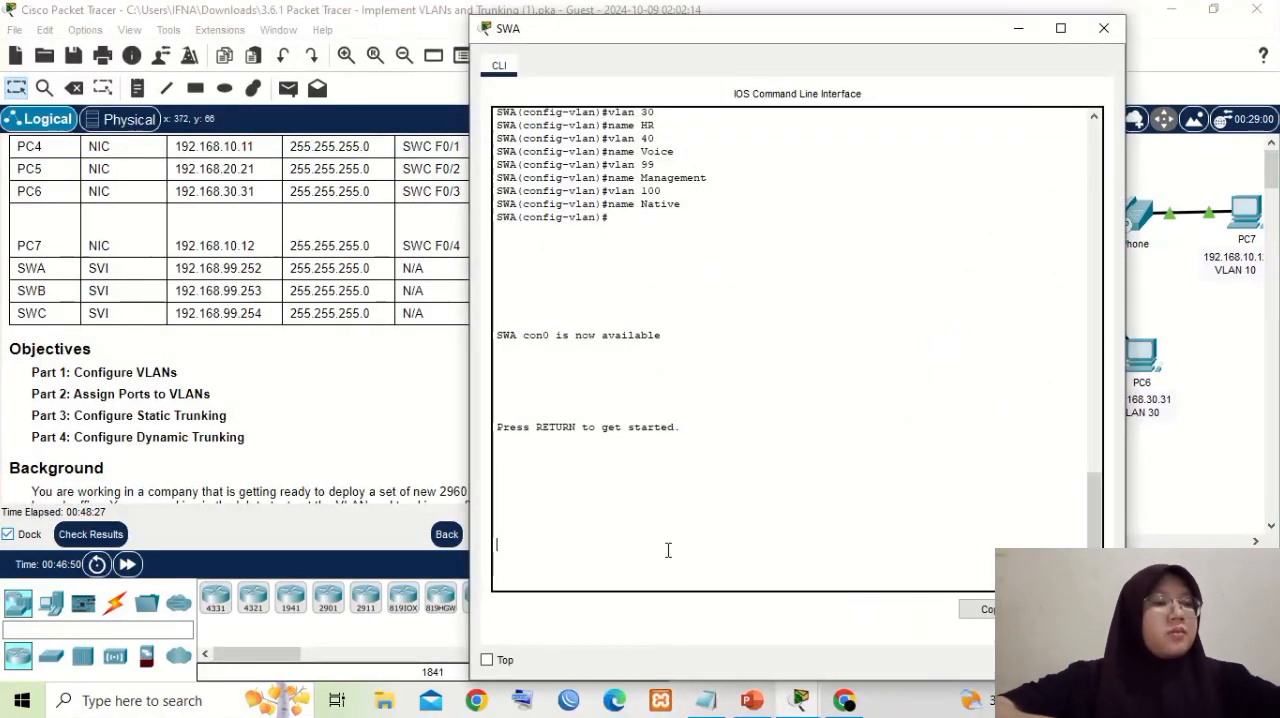
{"action": "key", "text": "Return"}
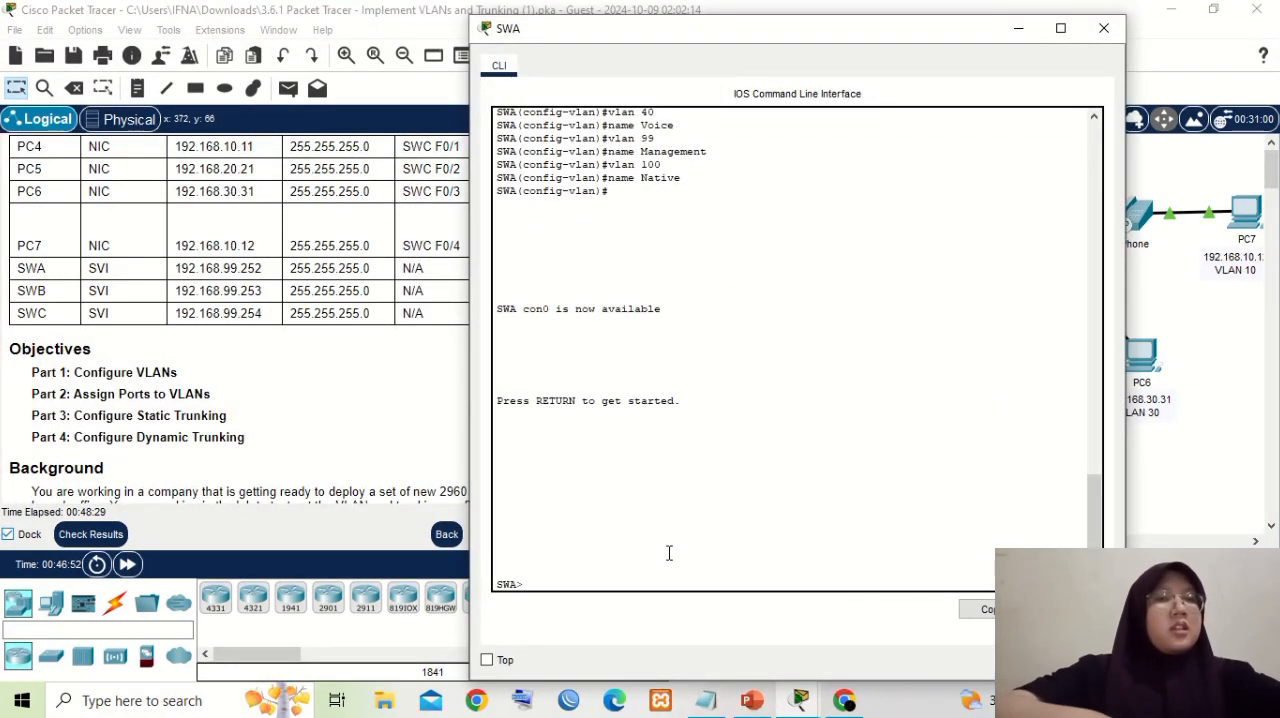
{"action": "type", "text": "en"}
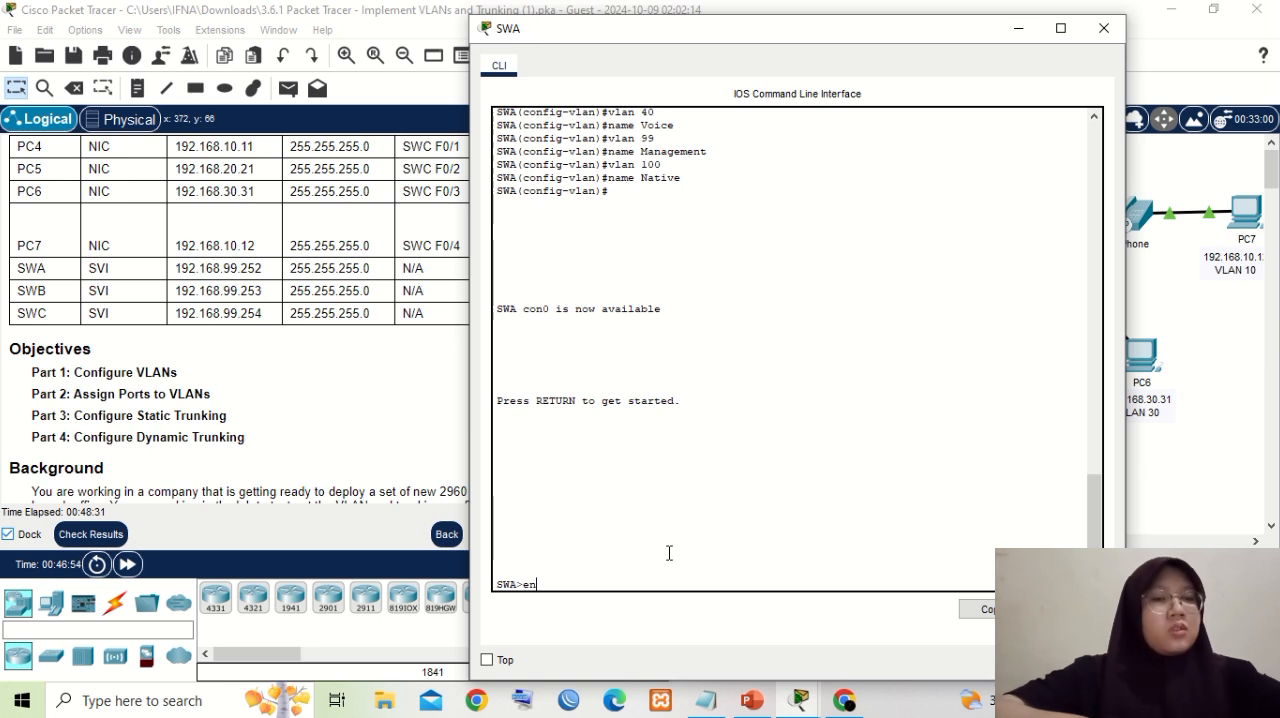
{"action": "key", "text": "Return"}
{"action": "type", "text": "con"}
{"action": "type", "text": "f"}
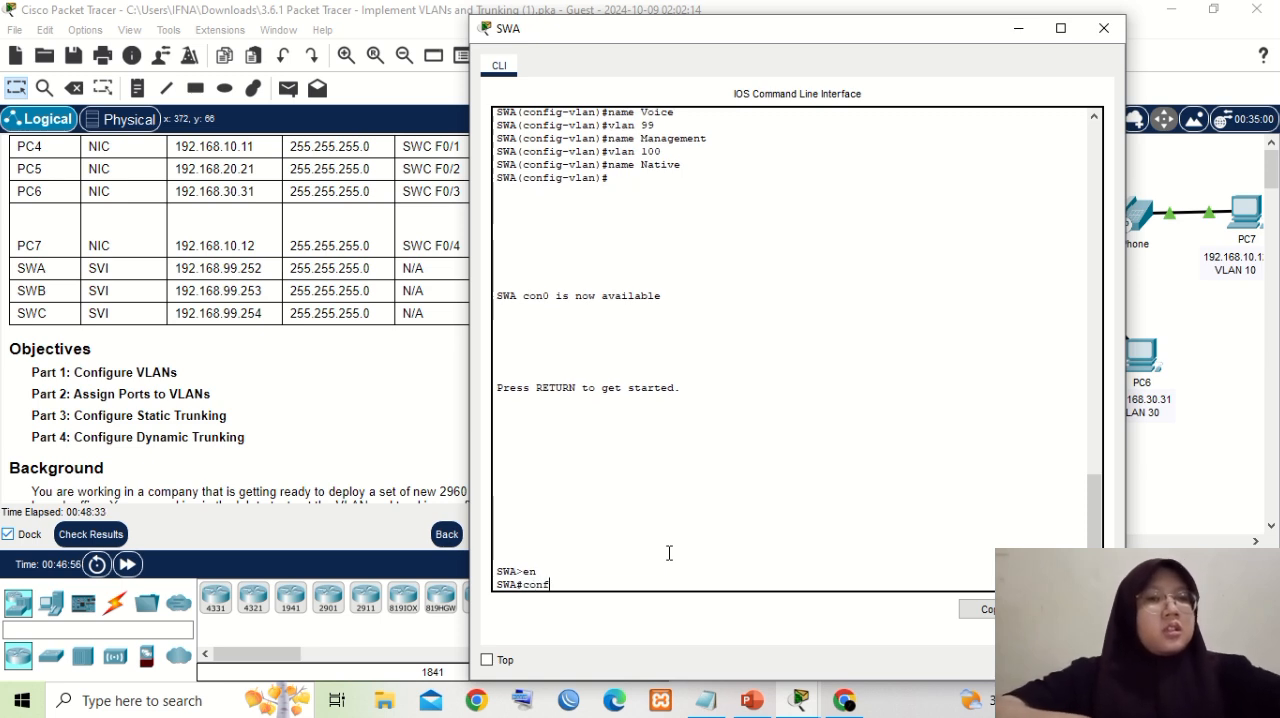
{"action": "type", "text": " t"}
{"action": "key", "text": "Return"}
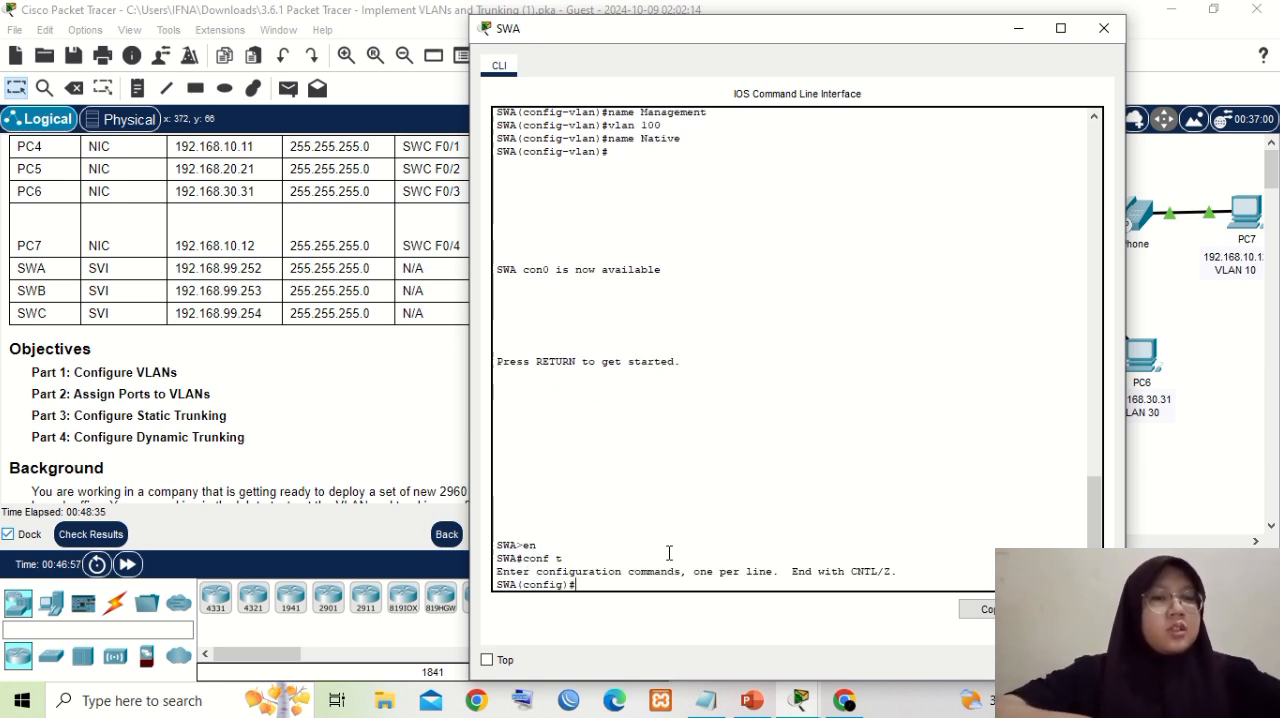
- Create SWA's virtual management interface with "int vlan 99", moving the SWA window clear of the Addressing Table
{"action": "type", "text": "in"}
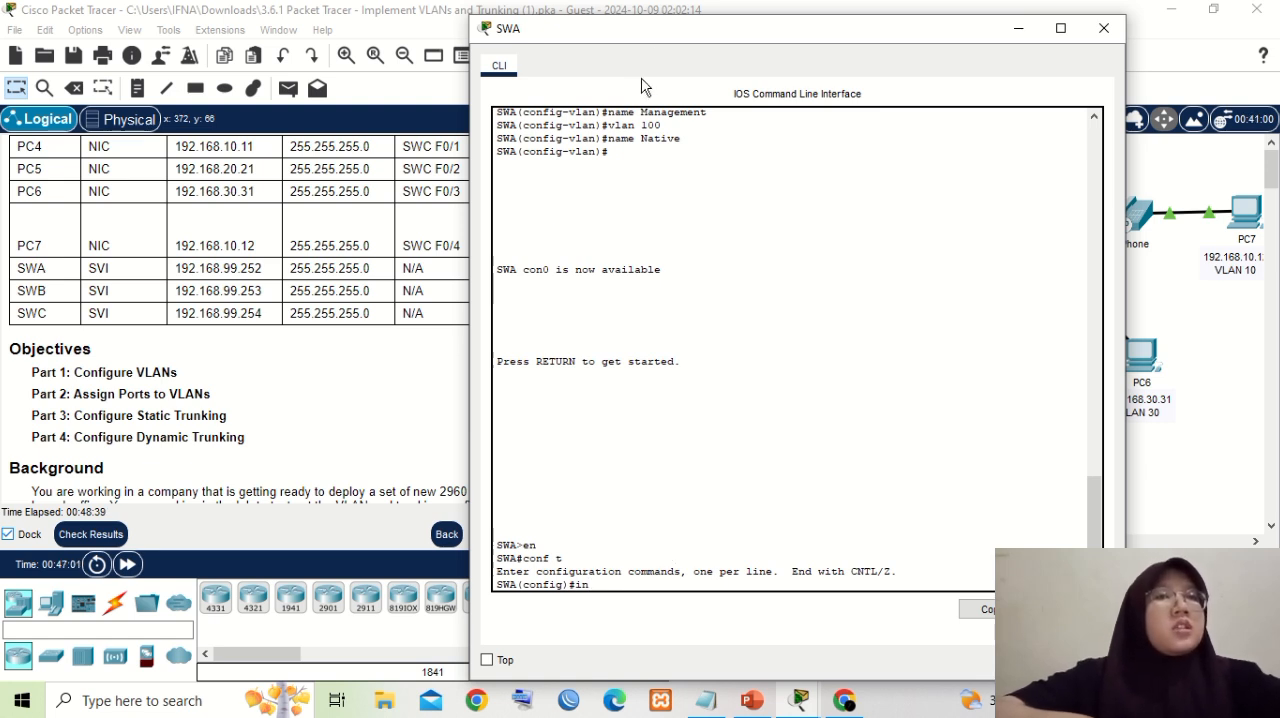
{"action": "left_click_drag", "start_coordinate": [652, 33], "coordinate": [785, 38]}
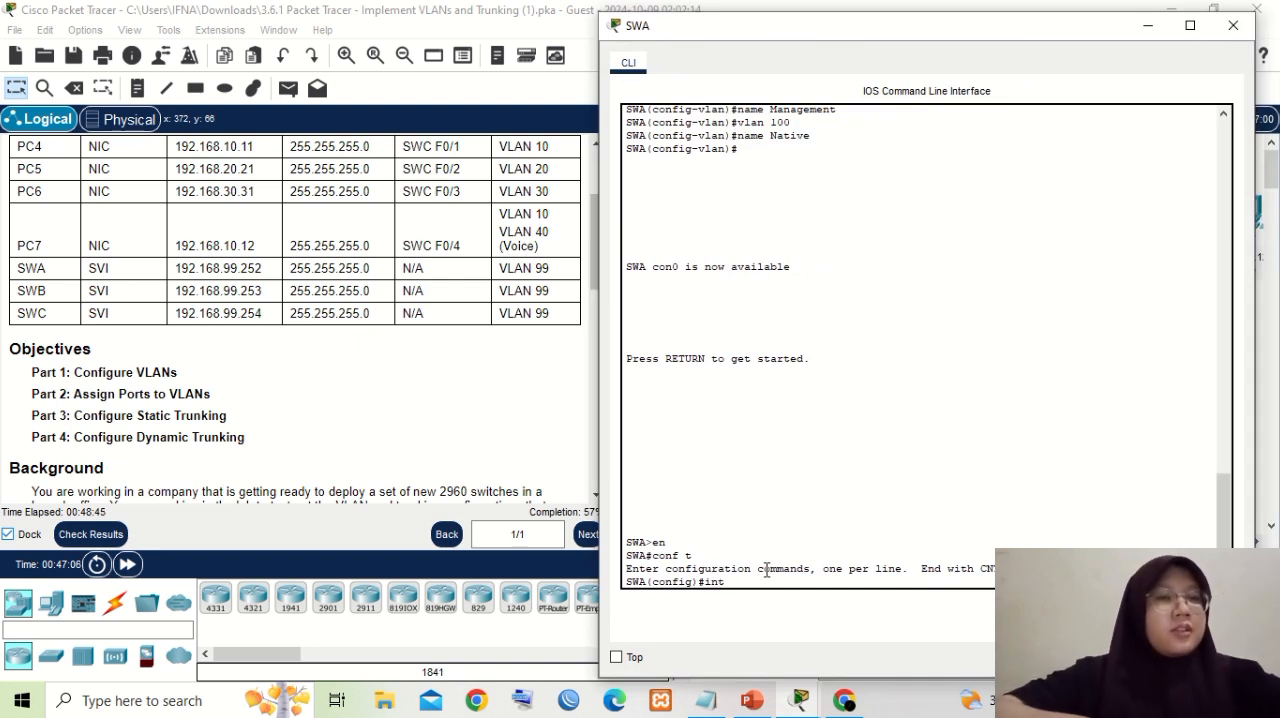
{"action": "type", "text": "vlan"}
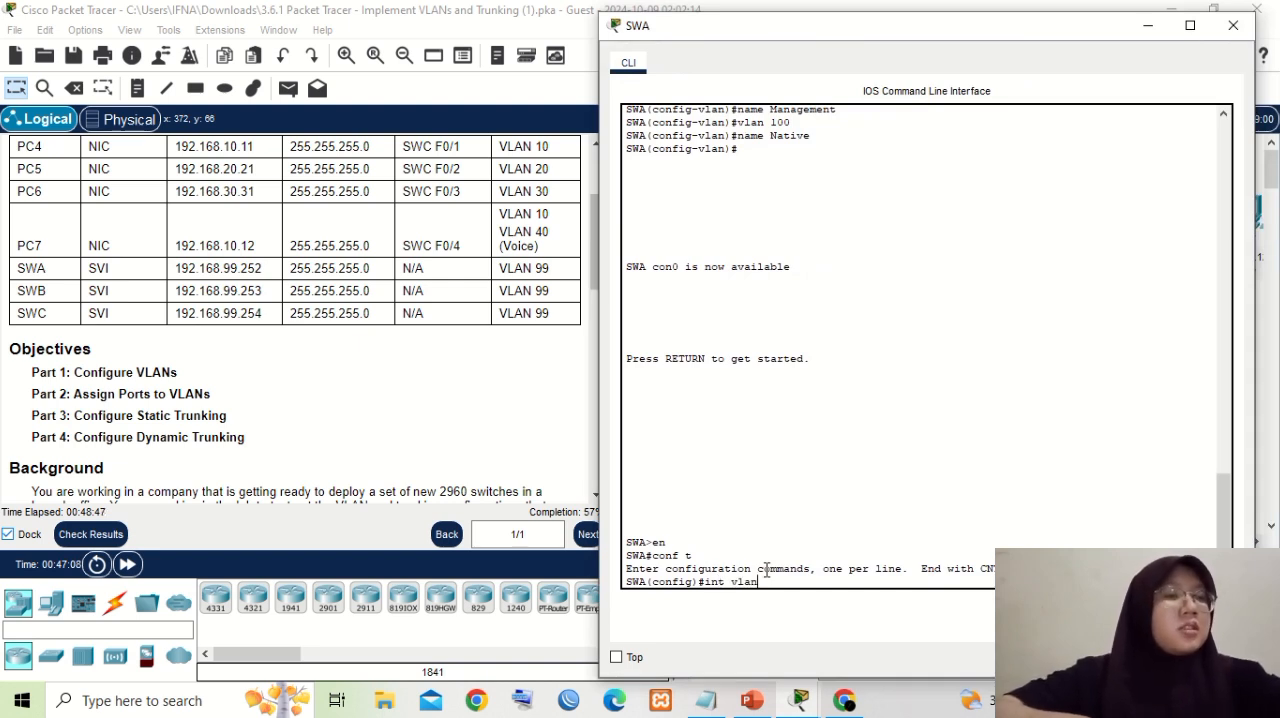
{"action": "type", "text": " 99"}
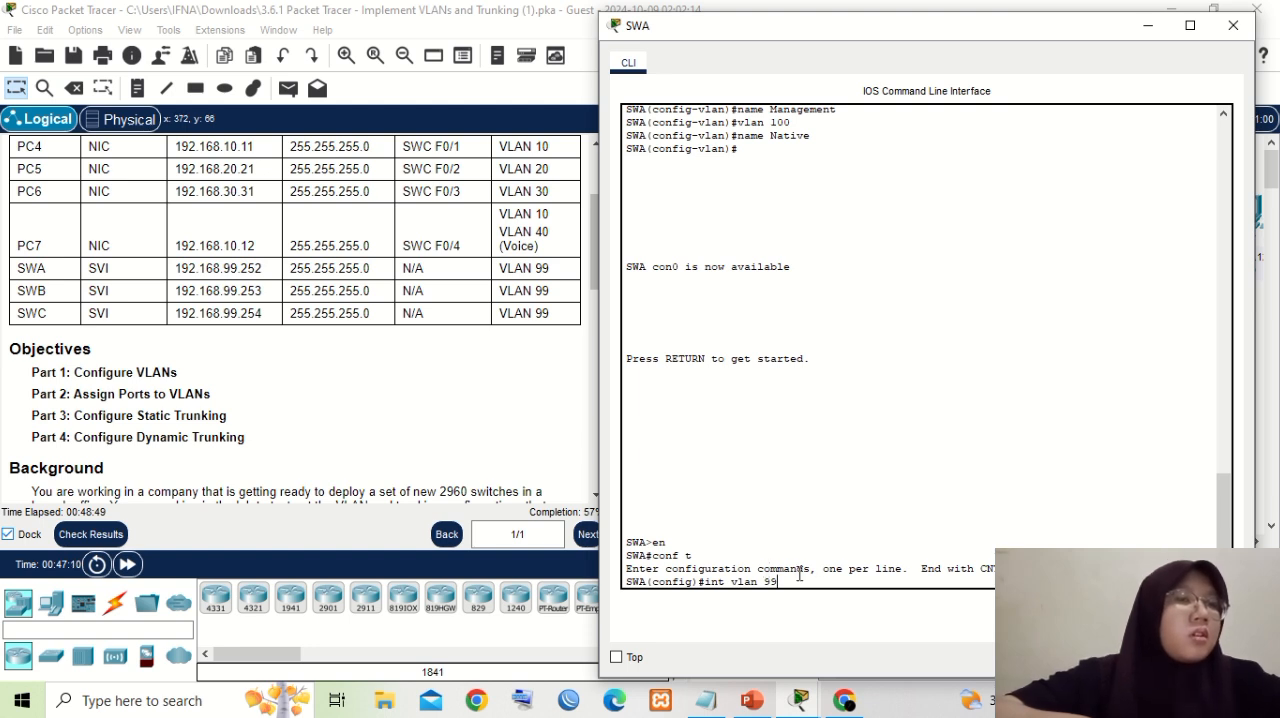
{"action": "key", "text": "Return"}
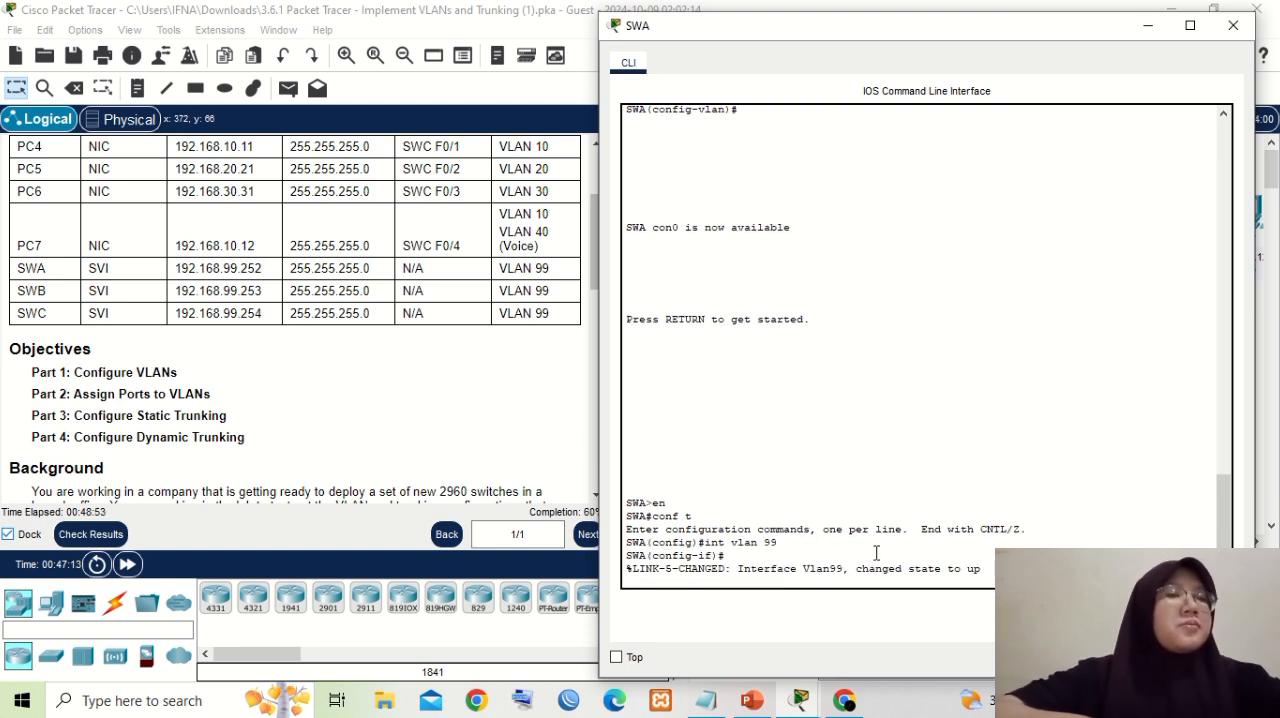
{"action": "key", "text": "Return"}
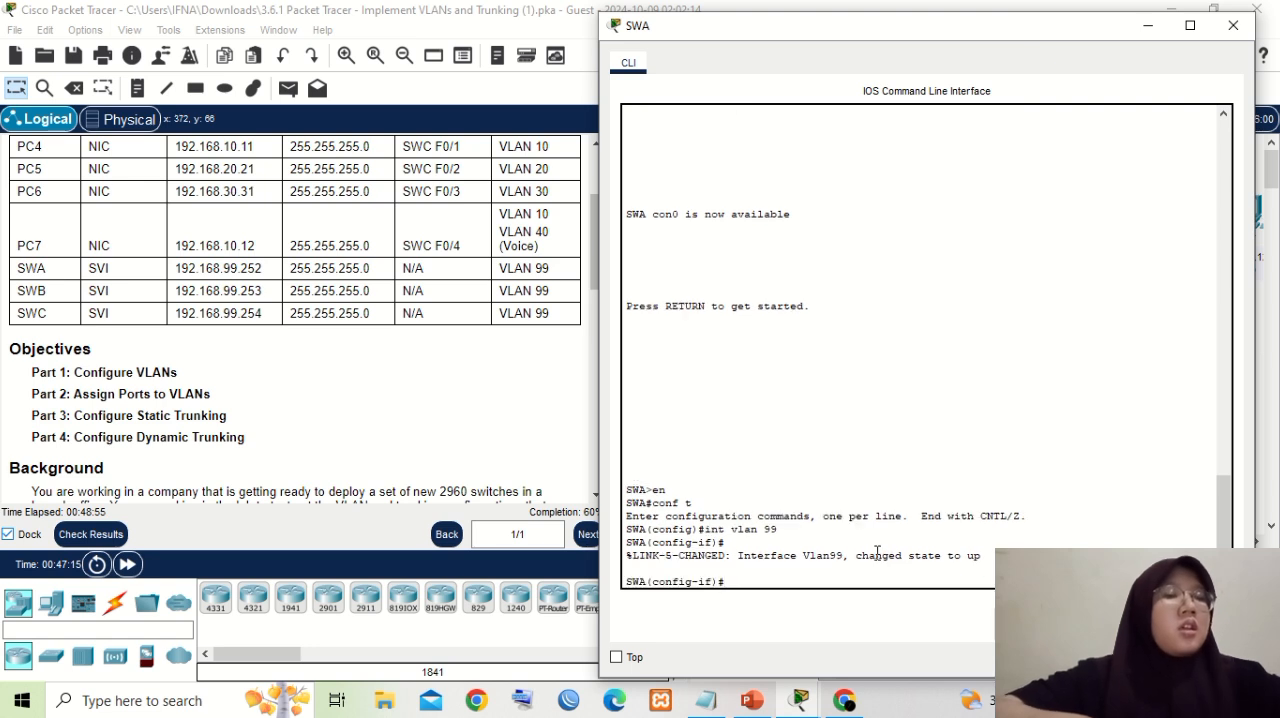
- Begin an "ip address" command on SWA's VLAN 99 interface and copy the "192.168.99.25" part of SWA's address from the Addressing Table
{"action": "type", "text": "i"}
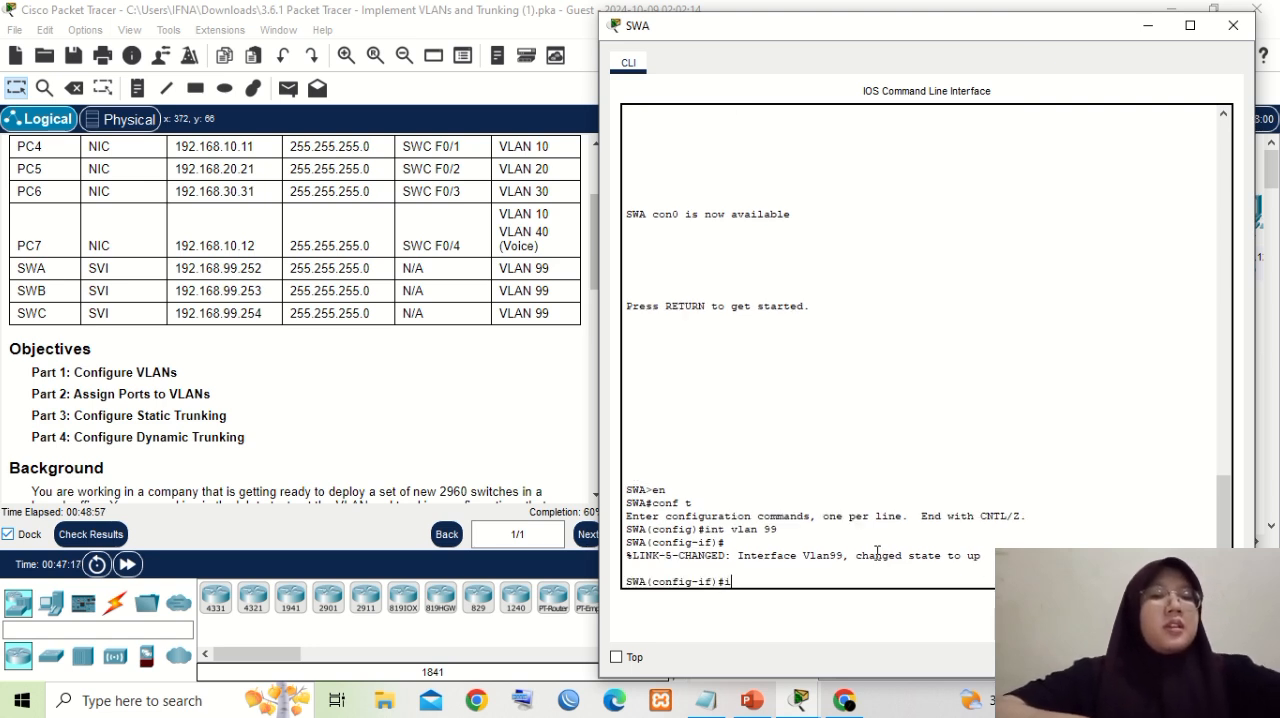
{"action": "type", "text": "p address"}
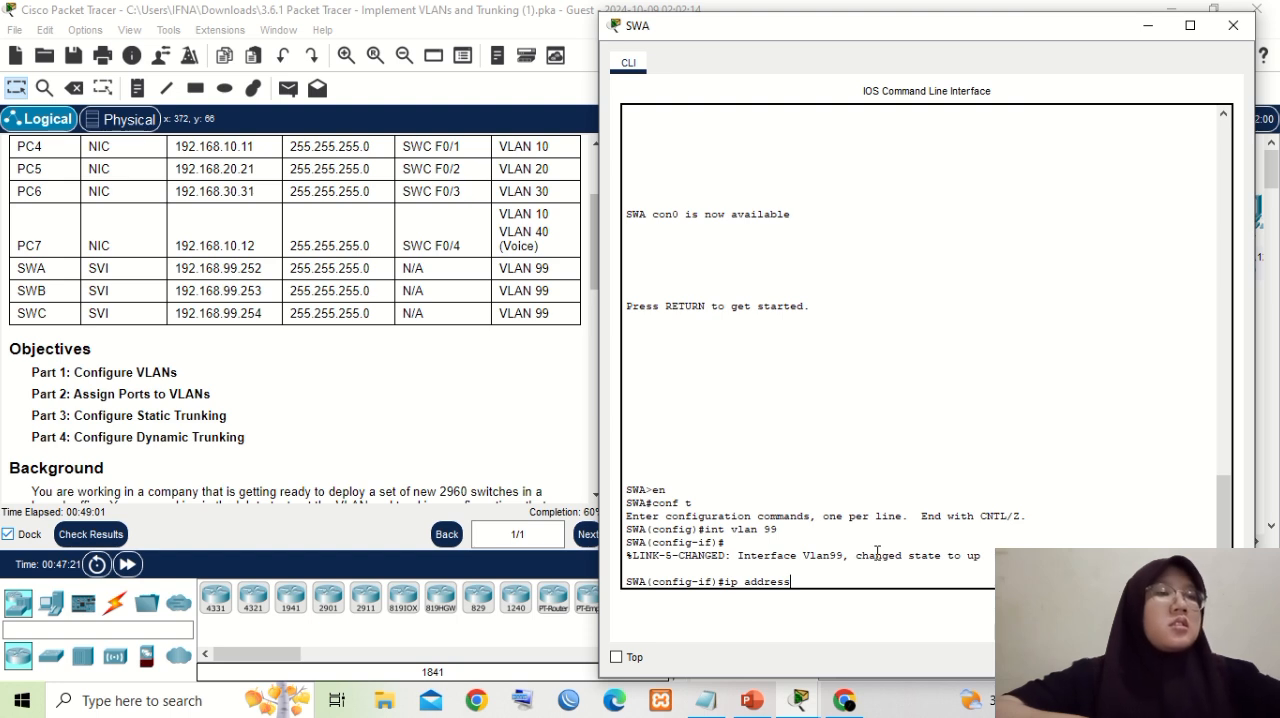
{"action": "left_click", "coordinate": [178, 267]}
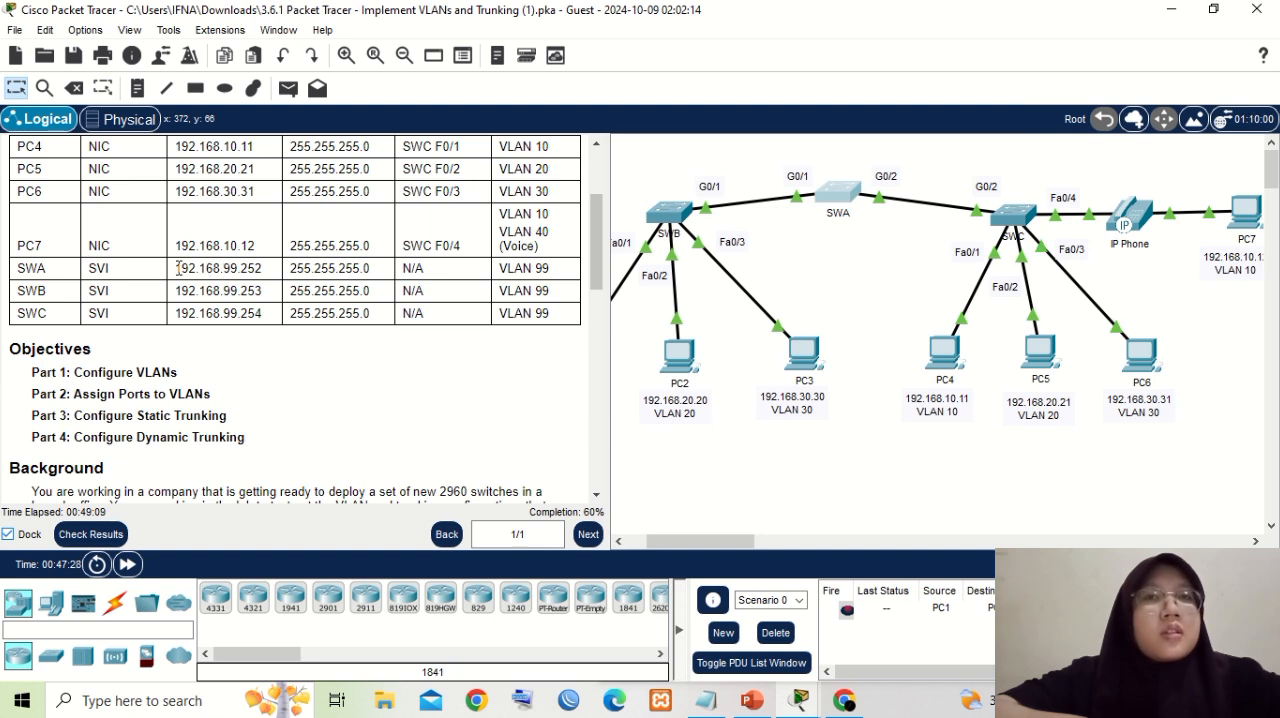
{"action": "left_click_drag", "start_coordinate": [178, 268], "coordinate": [258, 268]}
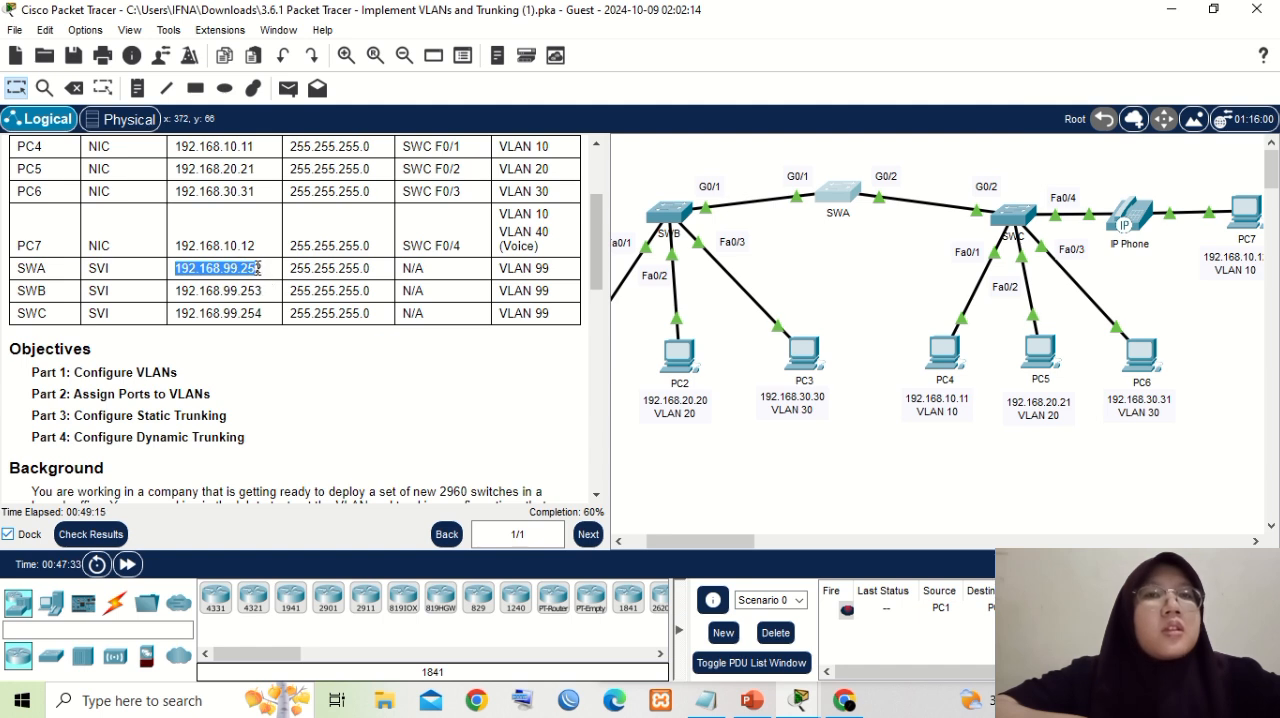
{"action": "right_click", "coordinate": [258, 268]}
{"action": "left_click", "coordinate": [295, 281]}
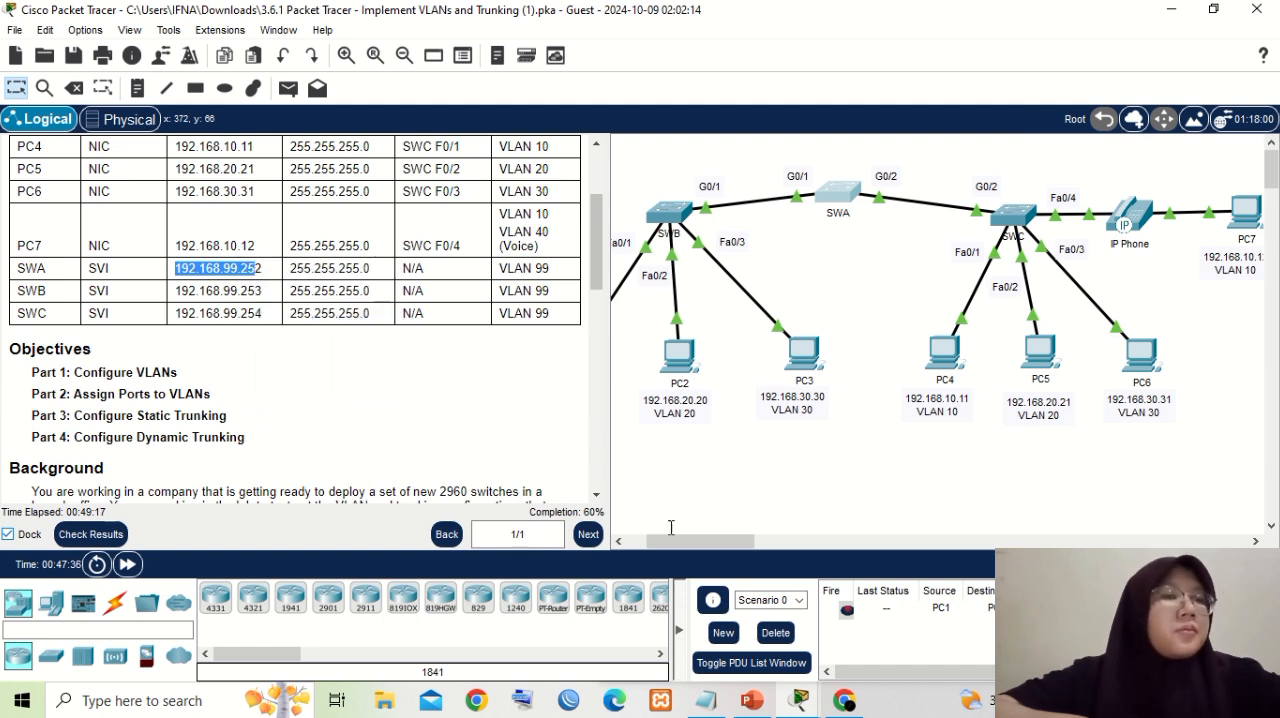
- Assign SWA's VLAN 99 interface its address with "ip address 192.168.99.252 255.255.255.0", pasting the copied part into the command
{"action": "mouse_move", "coordinate": [801, 702]}
{"action": "left_click", "coordinate": [785, 610]}
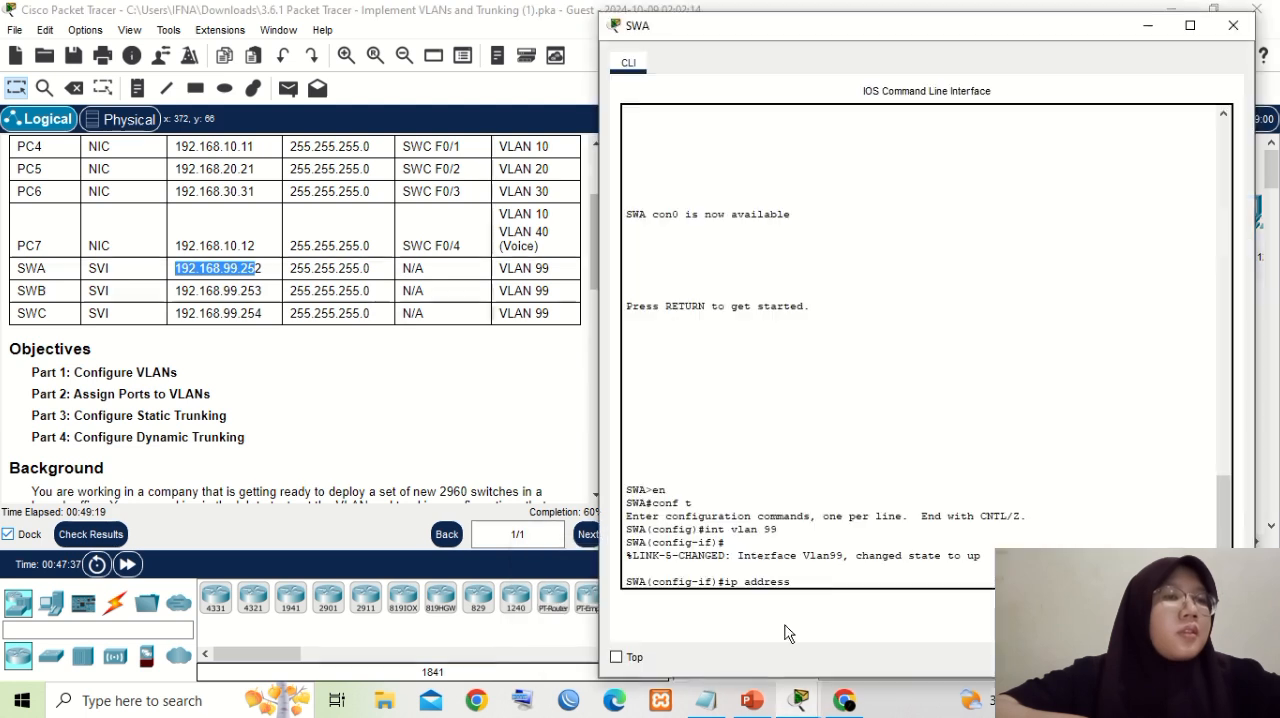
{"action": "left_click", "coordinate": [821, 583]}
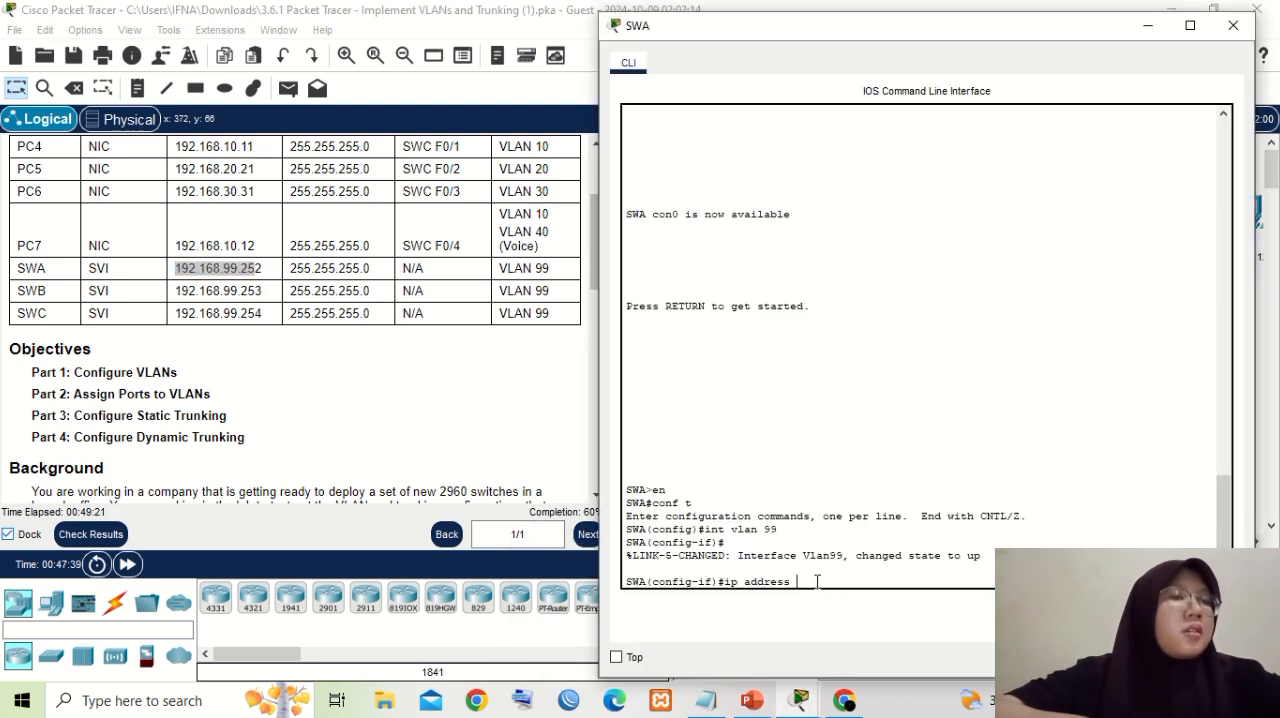
{"action": "right_click", "coordinate": [812, 581]}
{"action": "left_click", "coordinate": [846, 615]}
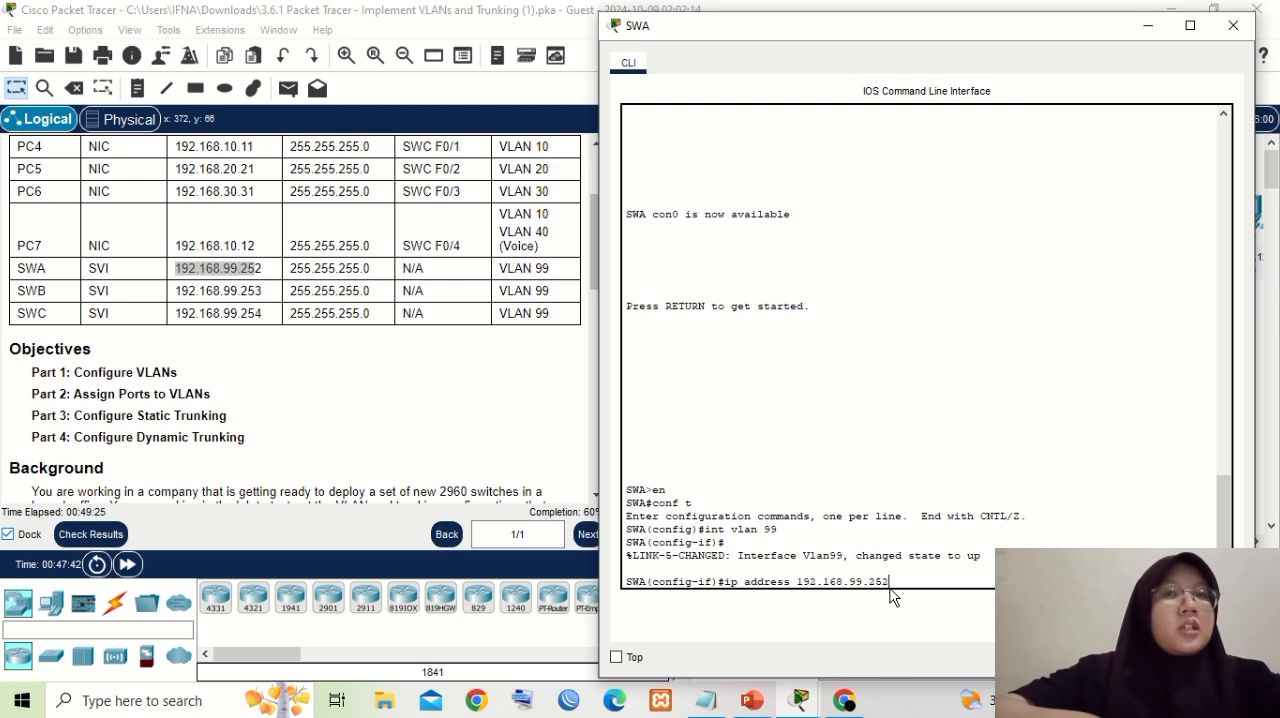
{"action": "type", "text": "2 255.255.255.0"}
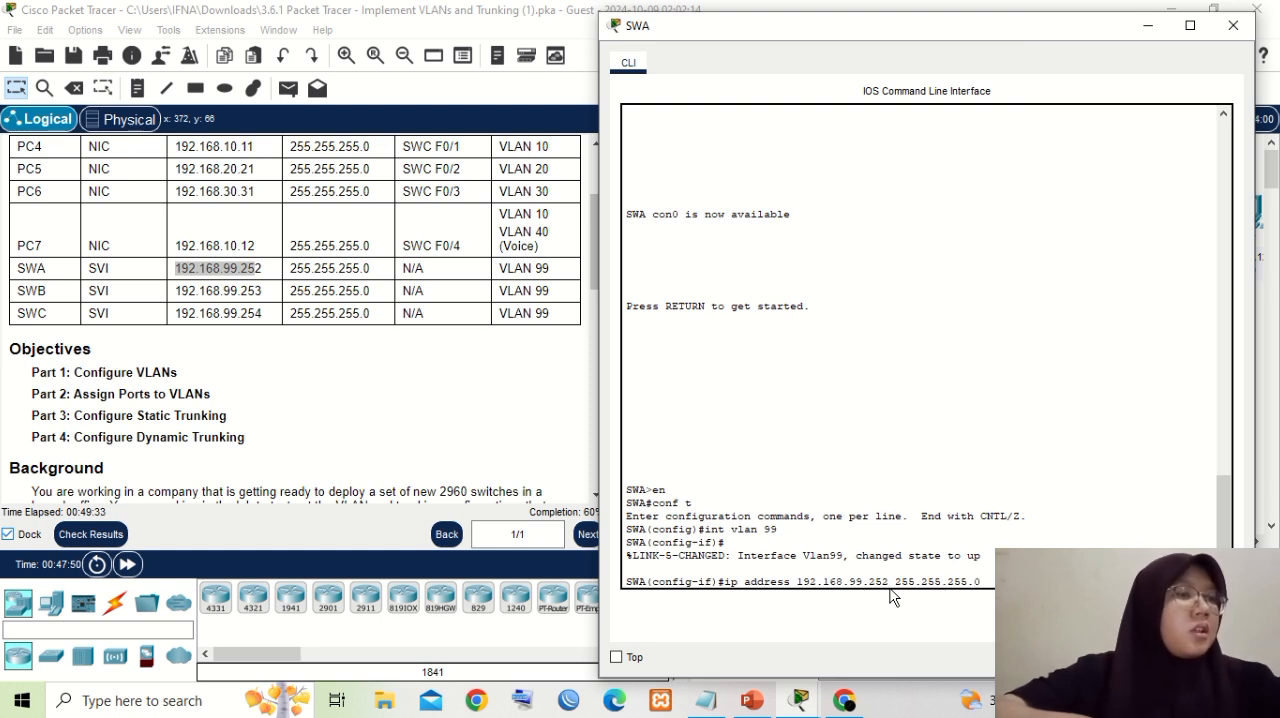
{"action": "key", "text": "Return"}
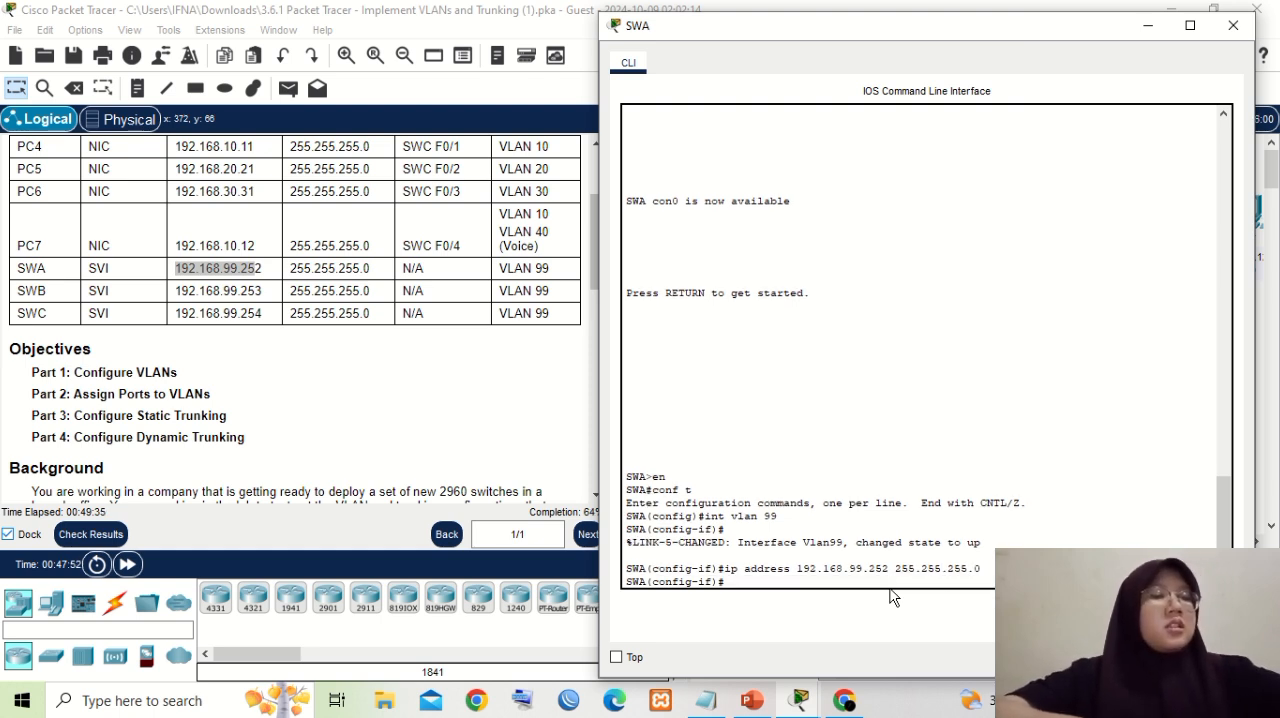
- Enable SWA's VLAN 99 interface with "no shutdown"
{"action": "type", "text": "no shutdown"}
{"action": "key", "text": "Return"}
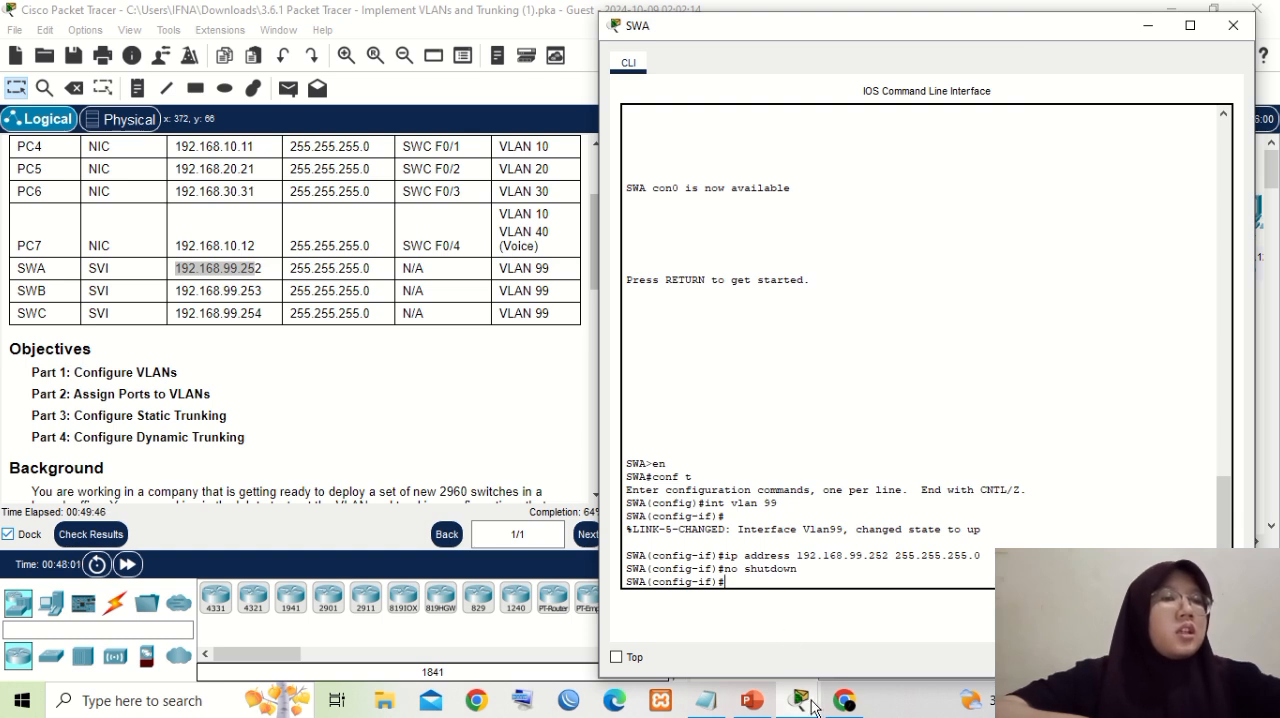
- Switch to SWB's command line and enter global configuration mode with "en" and "conf t"
{"action": "mouse_move", "coordinate": [812, 705]}
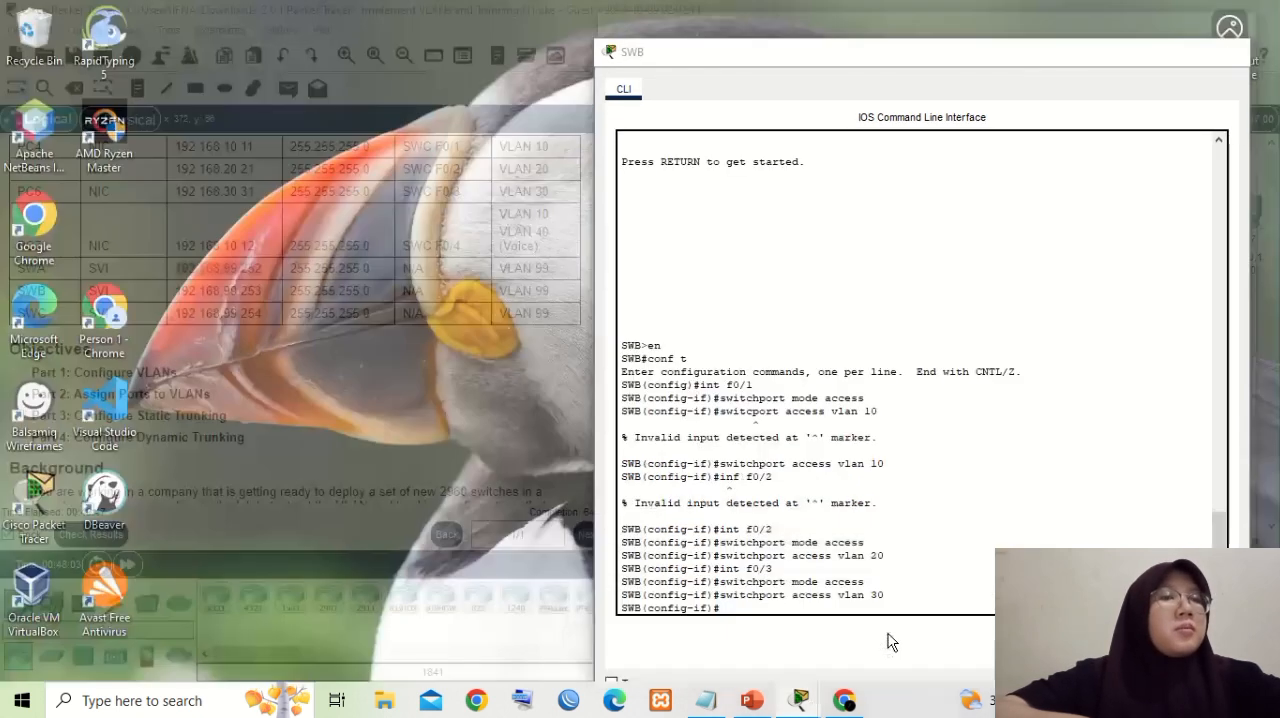
{"action": "left_click", "coordinate": [892, 642]}
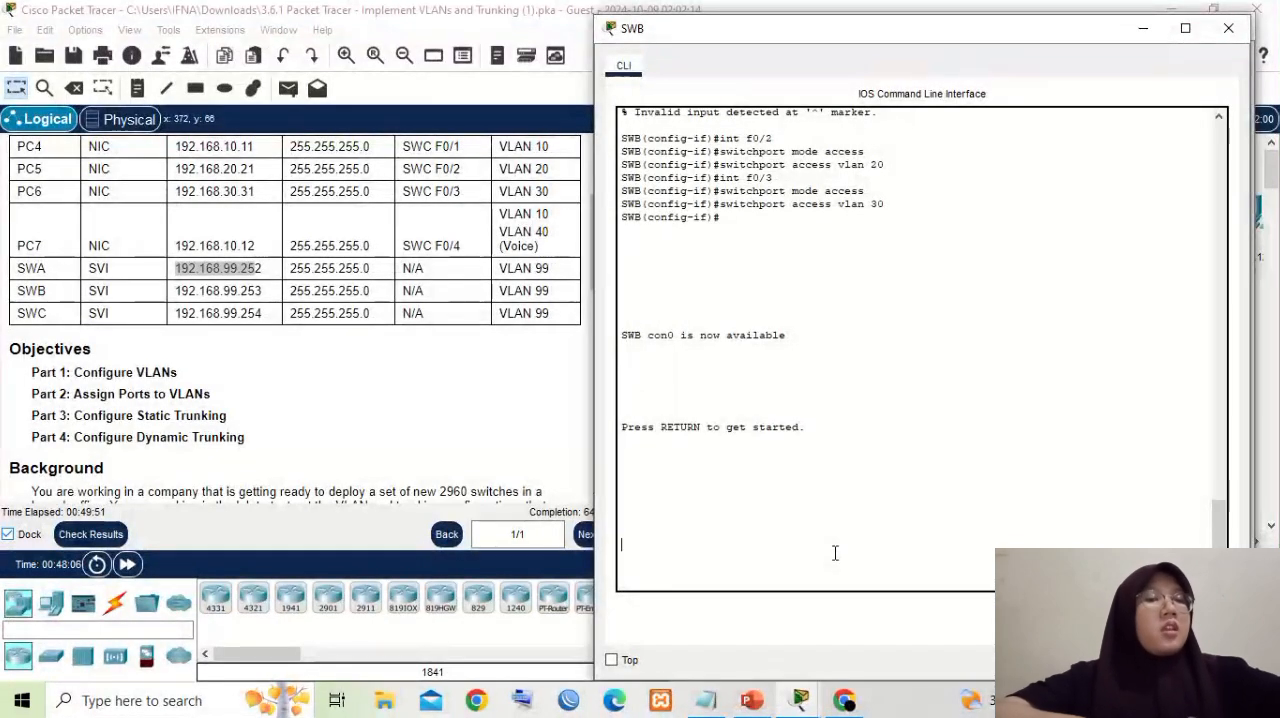
{"action": "key", "text": "Return"}
{"action": "type", "text": "en"}
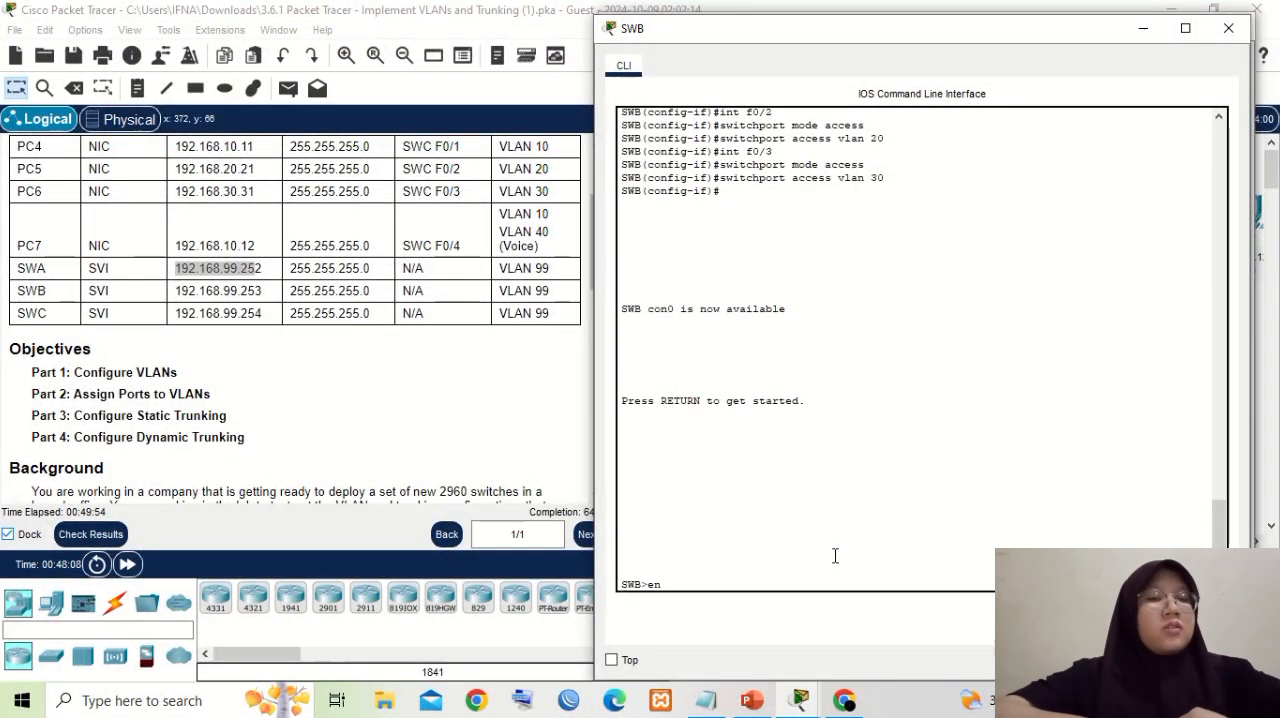
{"action": "key", "text": "Return"}
{"action": "type", "text": "conf t"}
{"action": "key", "text": "Return"}
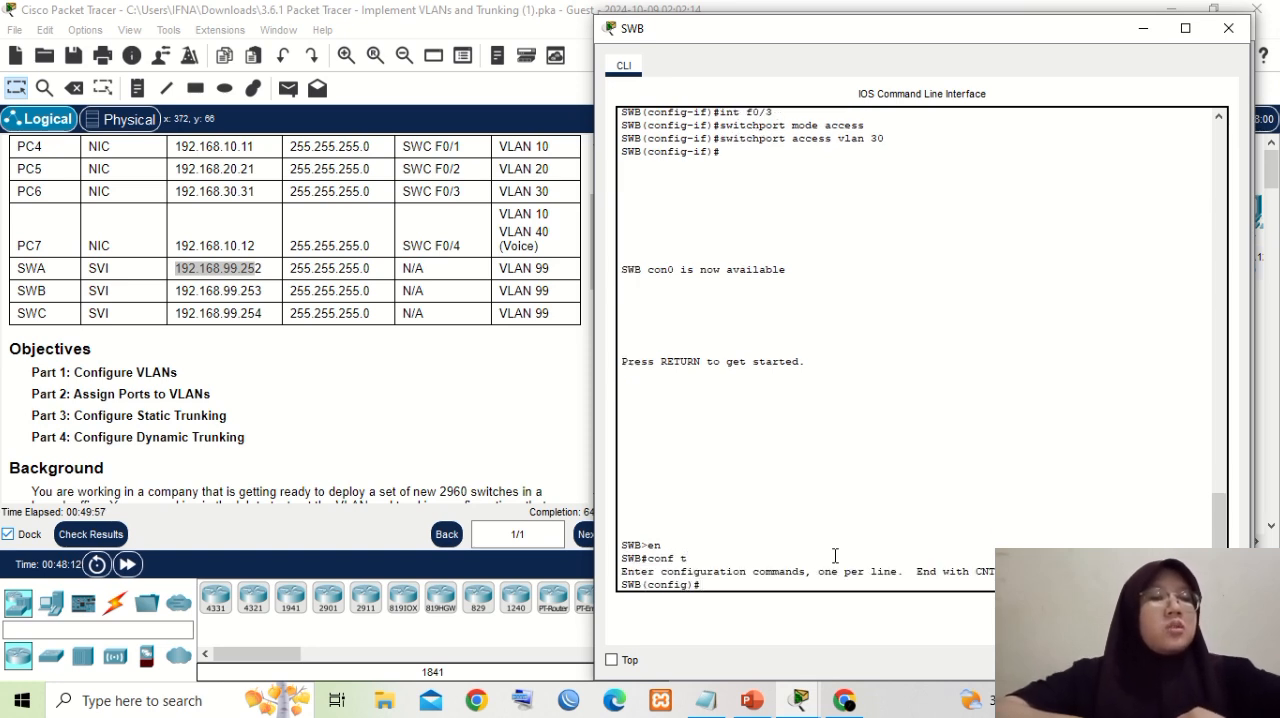
- Create SWB's virtual management interface with "int vlan 99"
{"action": "type", "text": "int"}
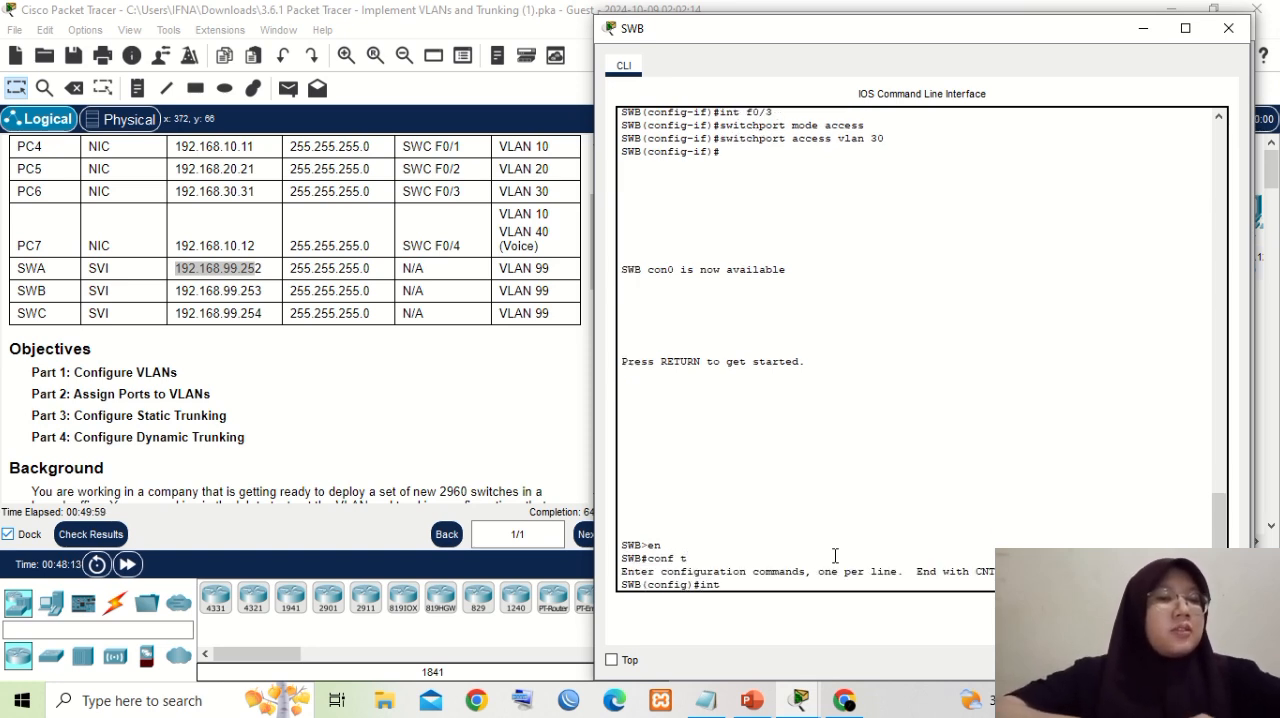
{"action": "type", "text": " vl"}
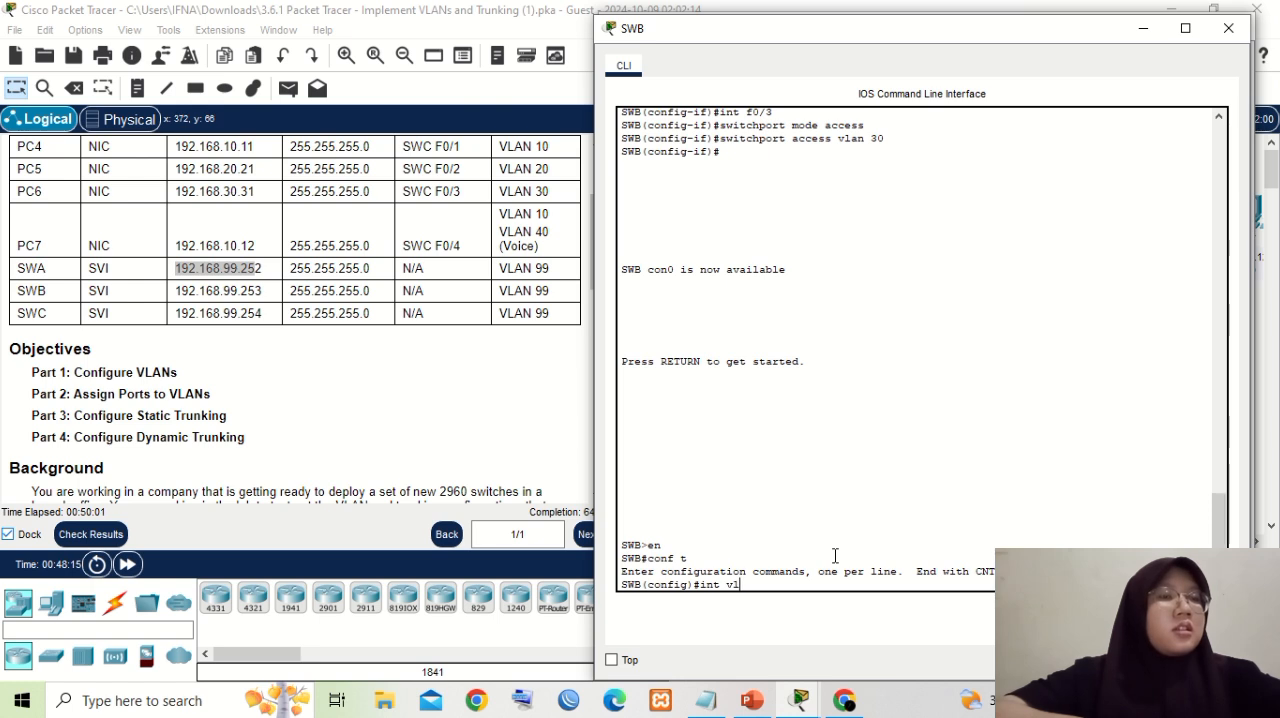
{"action": "type", "text": "an "}
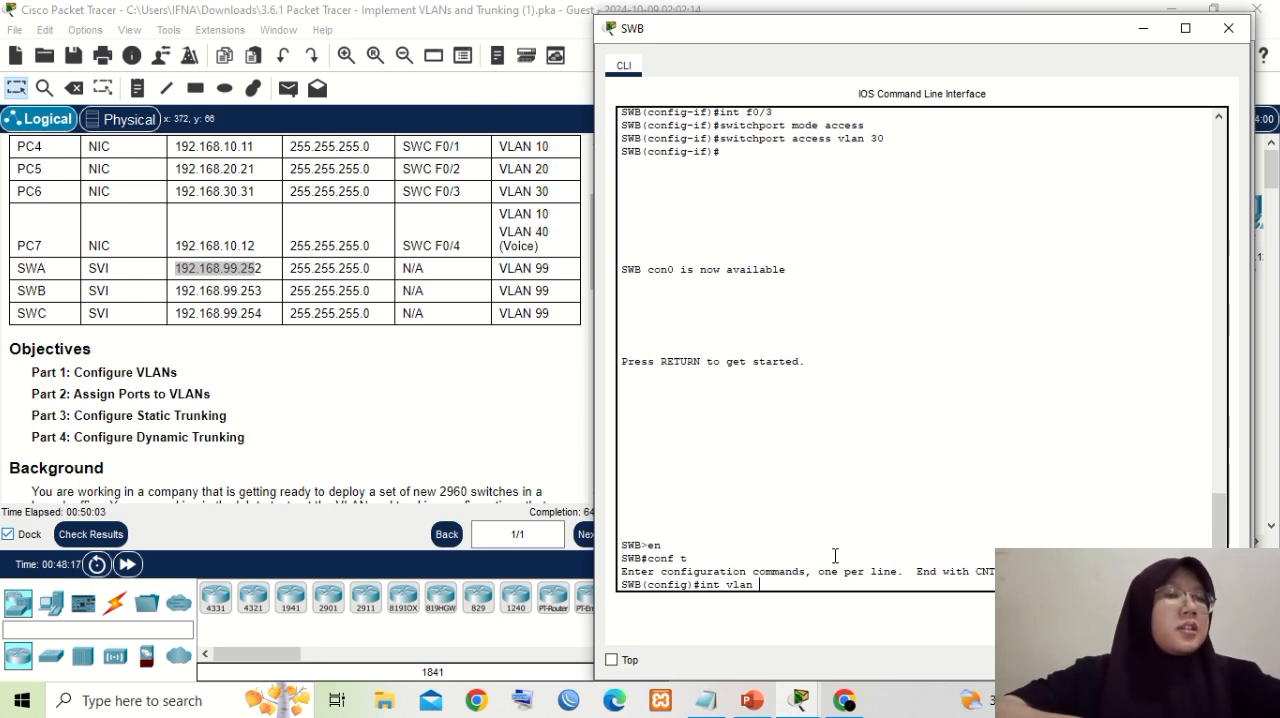
{"action": "type", "text": "99"}
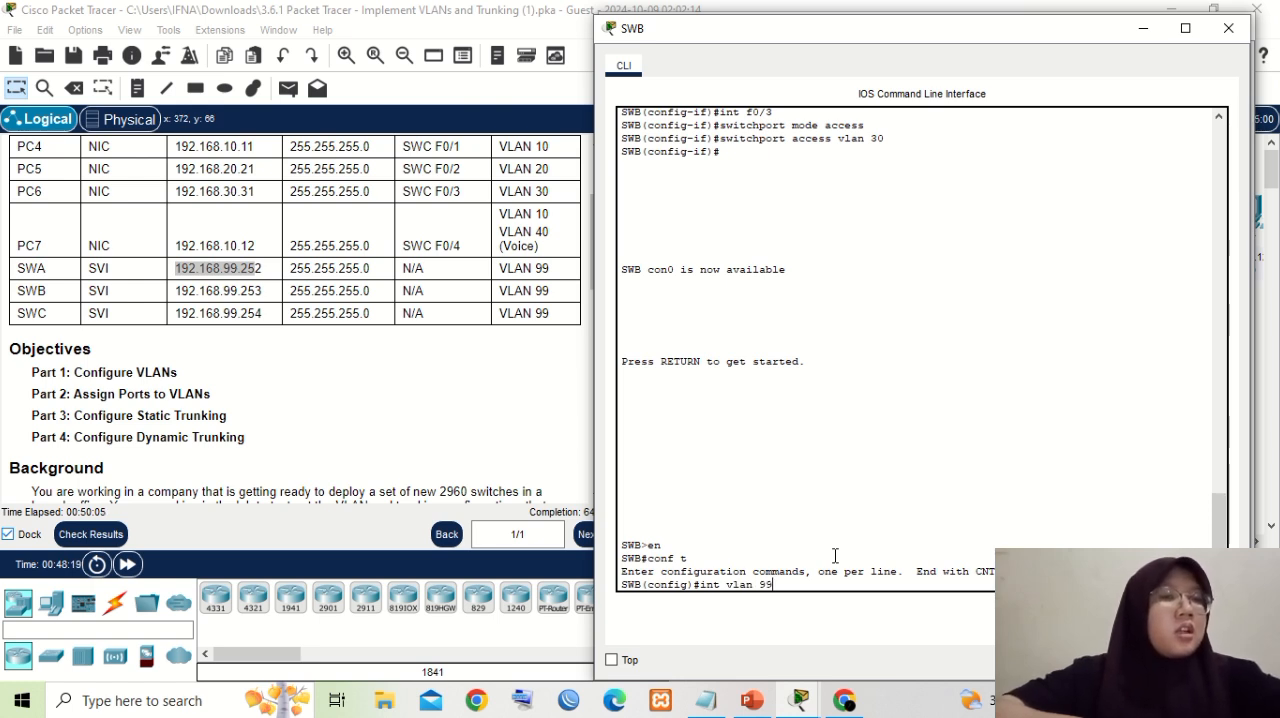
{"action": "key", "text": "Return"}
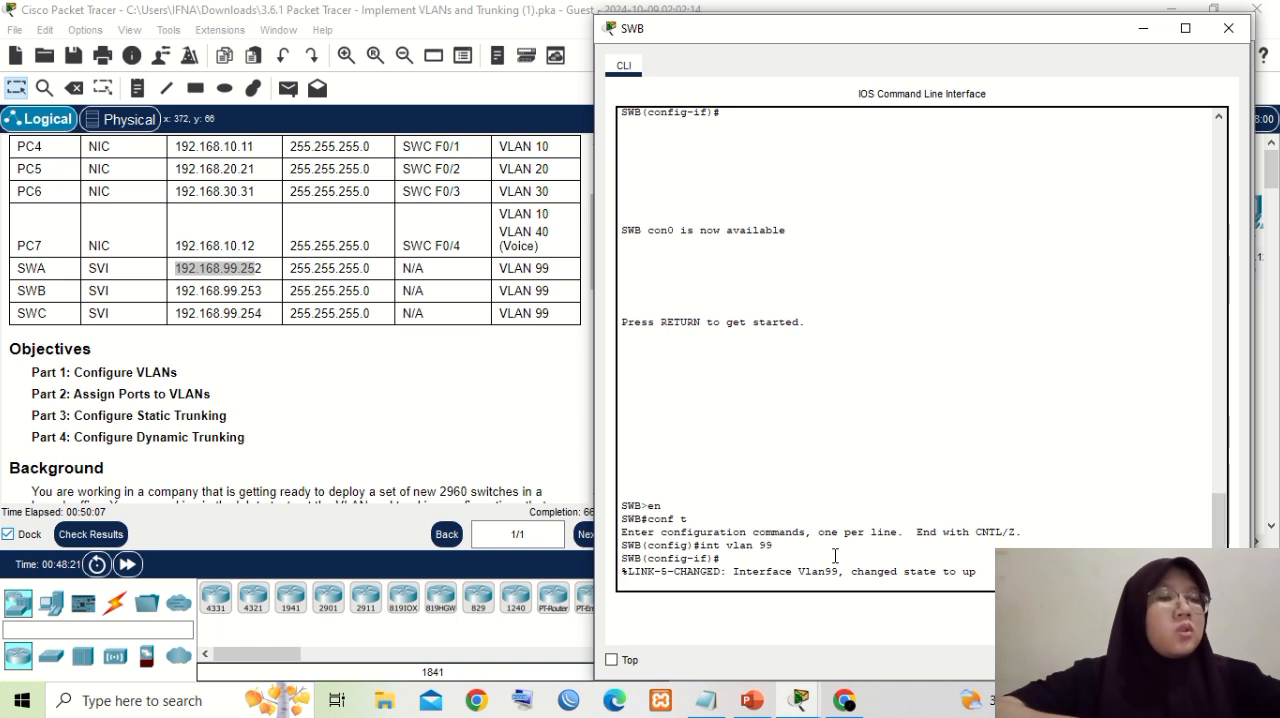
{"action": "key", "text": "Return"}
- Assign SWB's VLAN 99 interface its address with "ip address 192.168.99.253 255.255.255.0", reusing the copied part of the address
{"action": "type", "text": "ip address"}
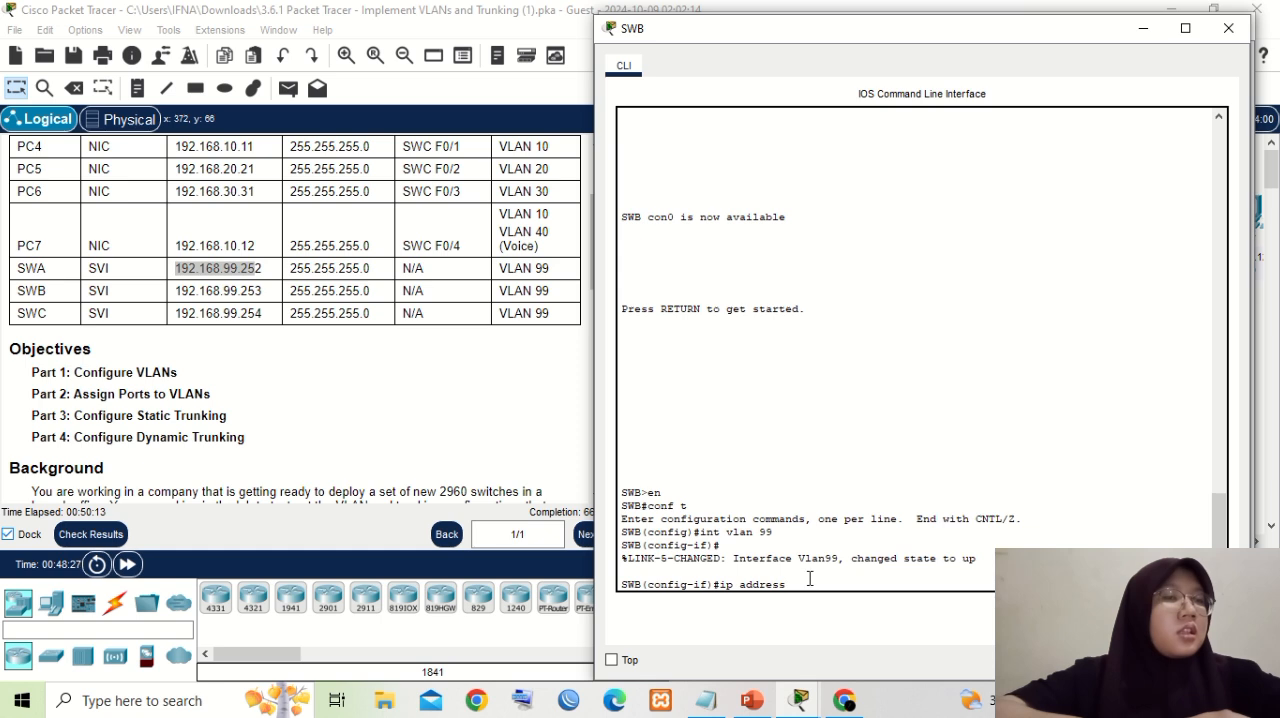
{"action": "right_click", "coordinate": [809, 578]}
{"action": "left_click", "coordinate": [841, 611]}
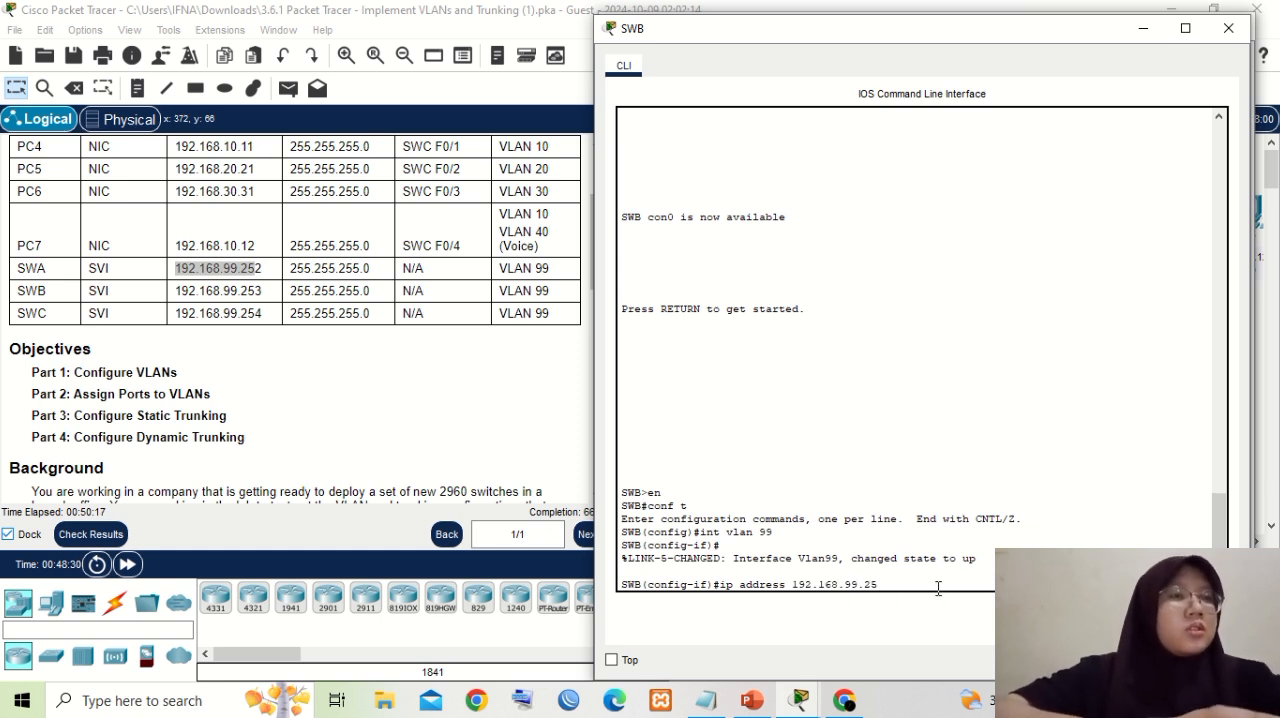
{"action": "type", "text": "3 255"}
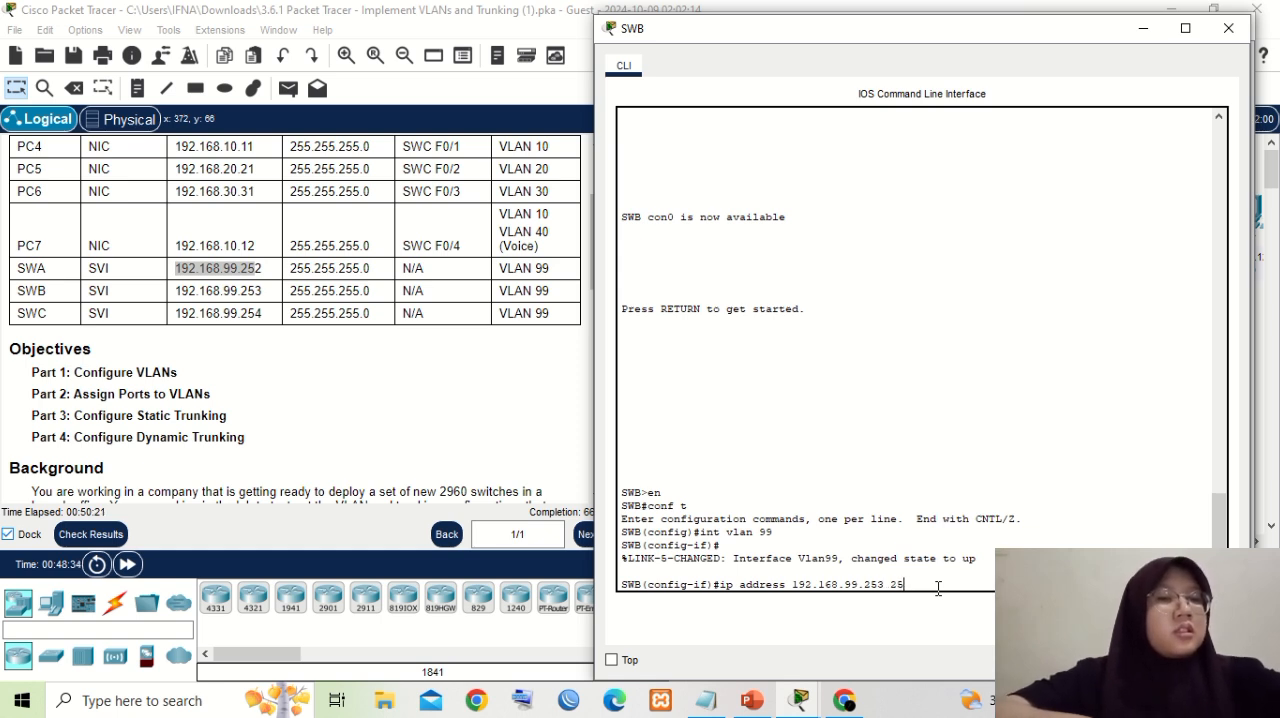
{"action": "type", "text": ".255"}
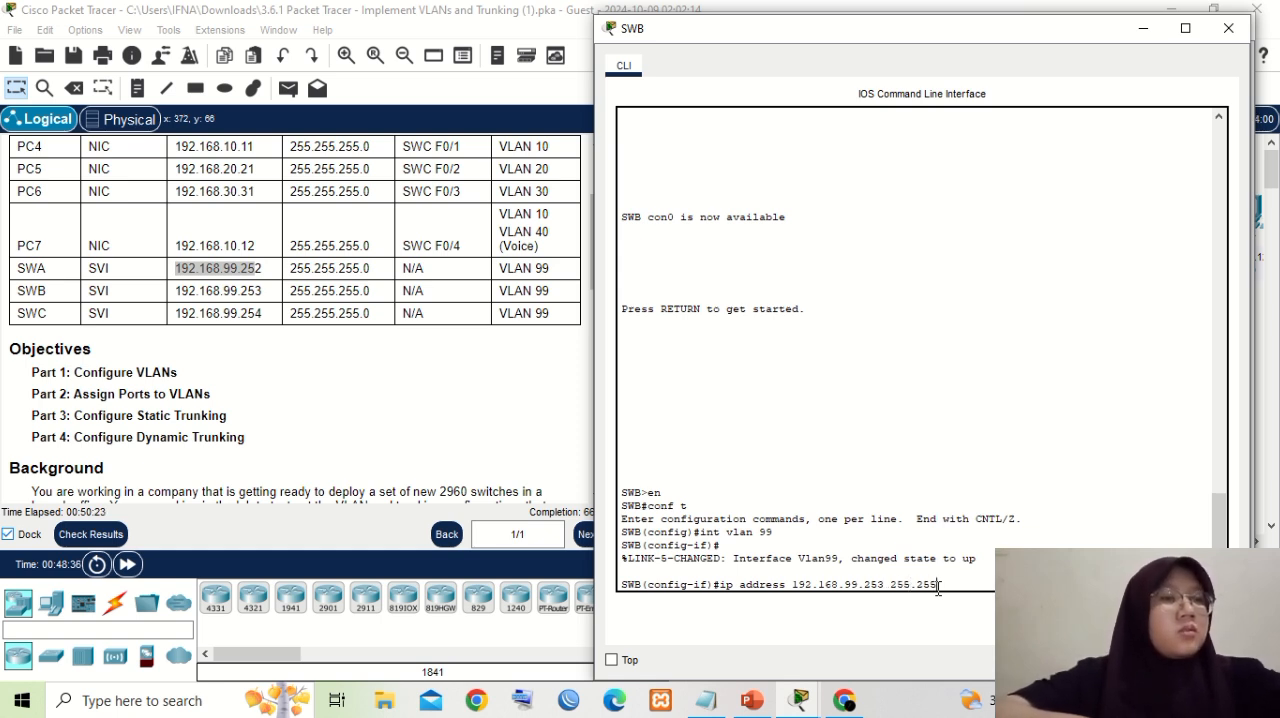
{"action": "type", "text": ".255"}
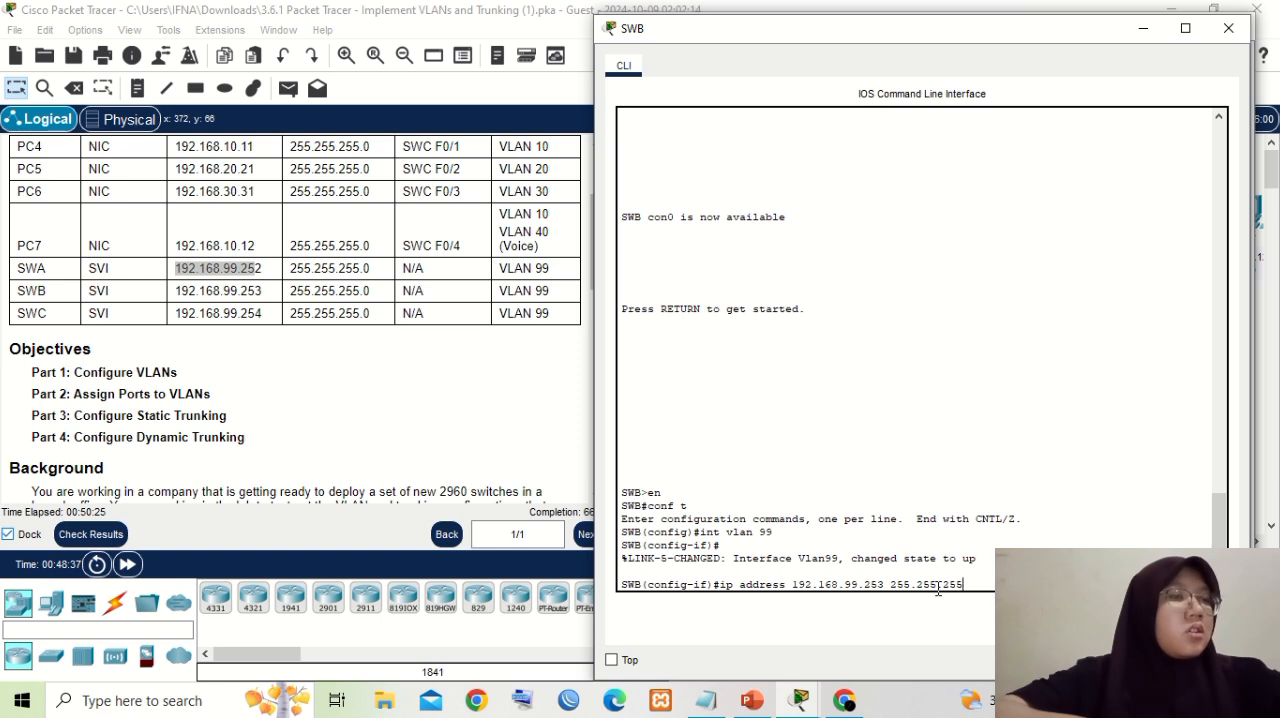
{"action": "type", "text": ".0"}
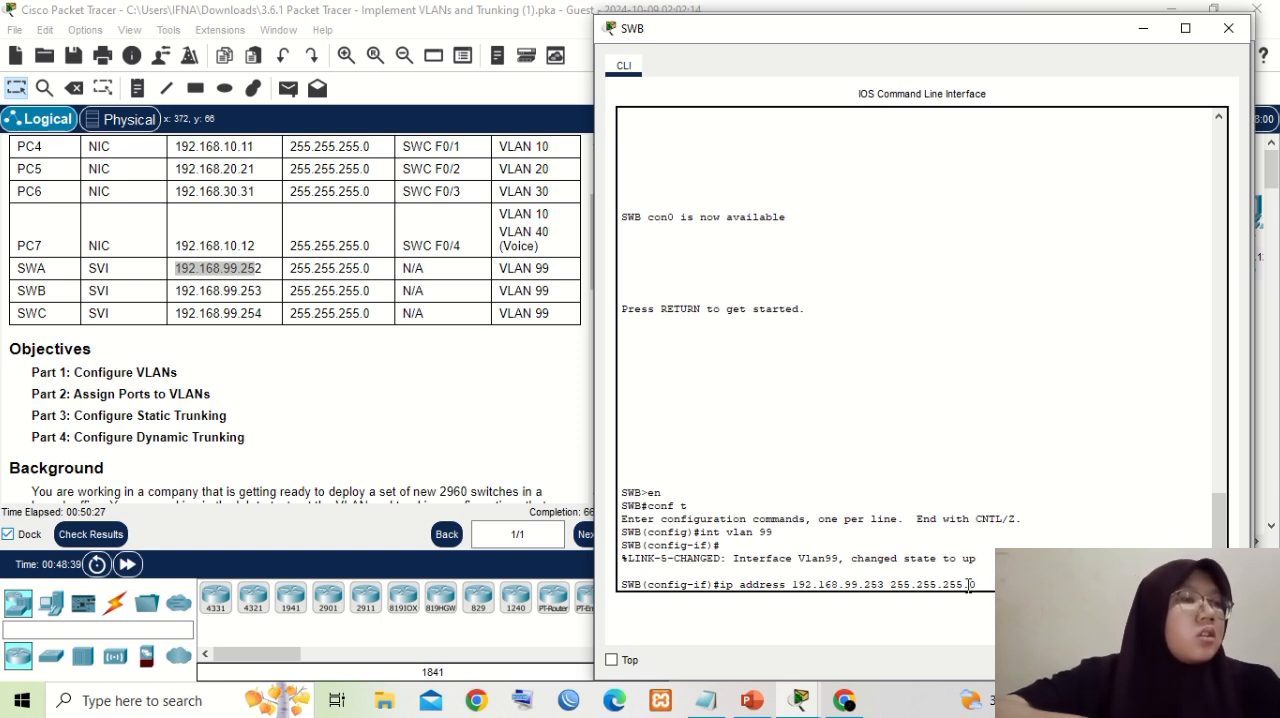
{"action": "key", "text": "Return"}
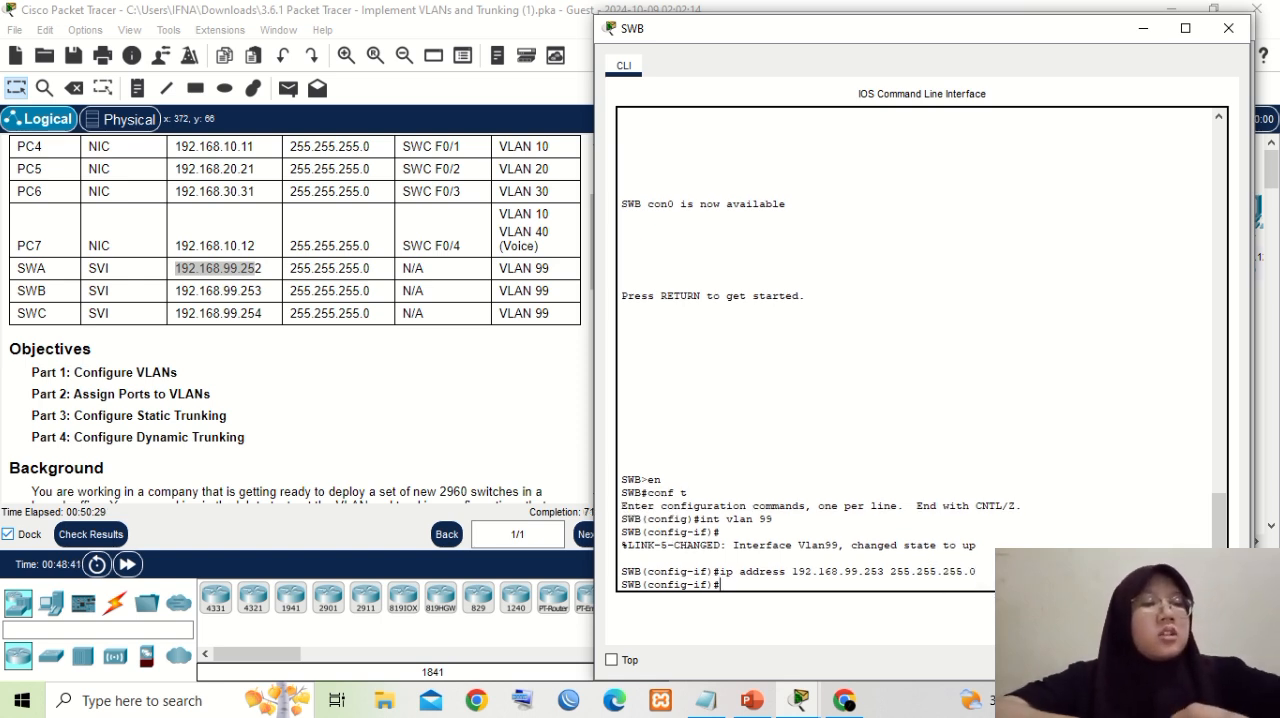
- Enable SWB's VLAN 99 interface with "no shutdown"
{"action": "type", "text": "no shutdown"}
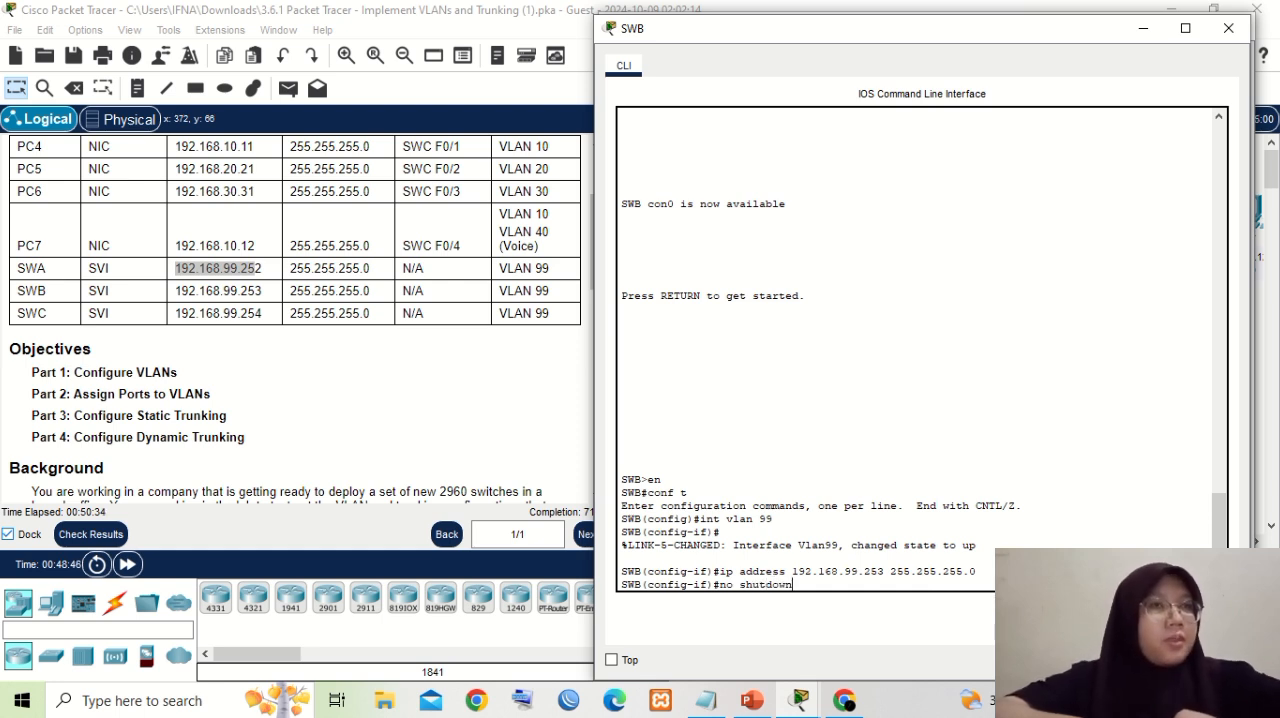
{"action": "key", "text": "Return"}
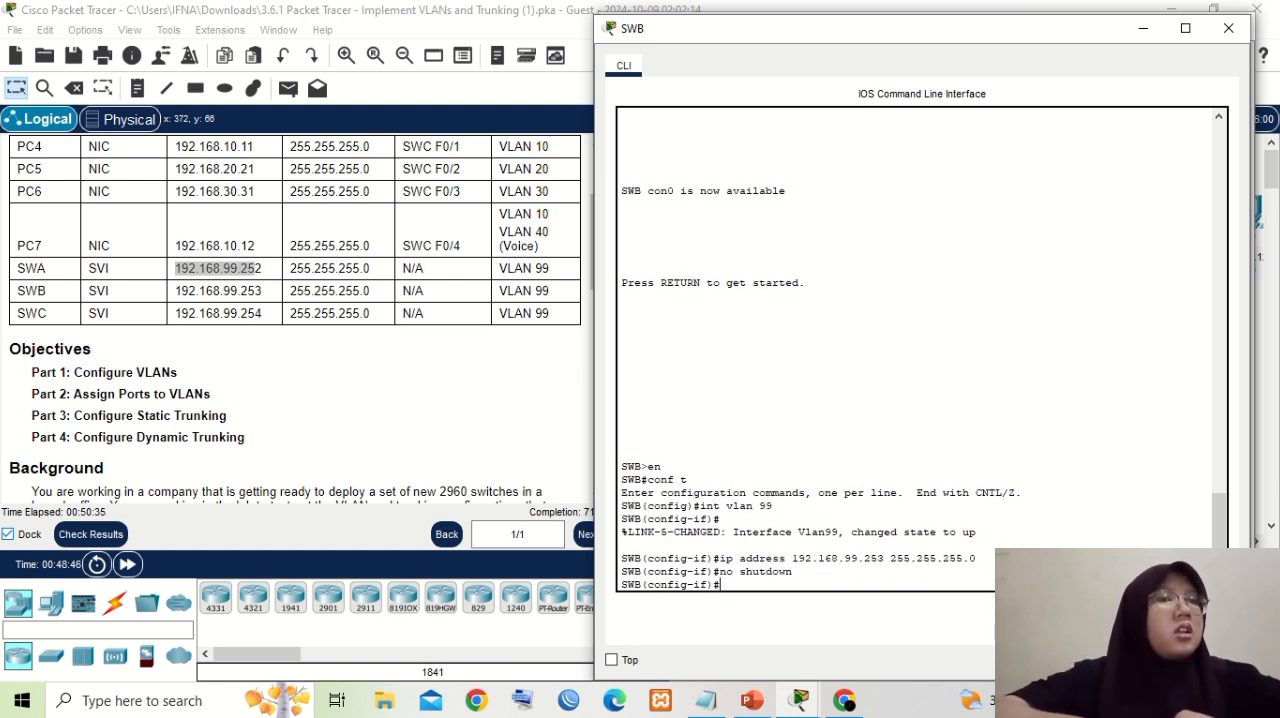
- Open SWC's command line from the topology and leave the f0/4 interface configuration with "exit"
{"action": "left_click", "coordinate": [576, 389]}
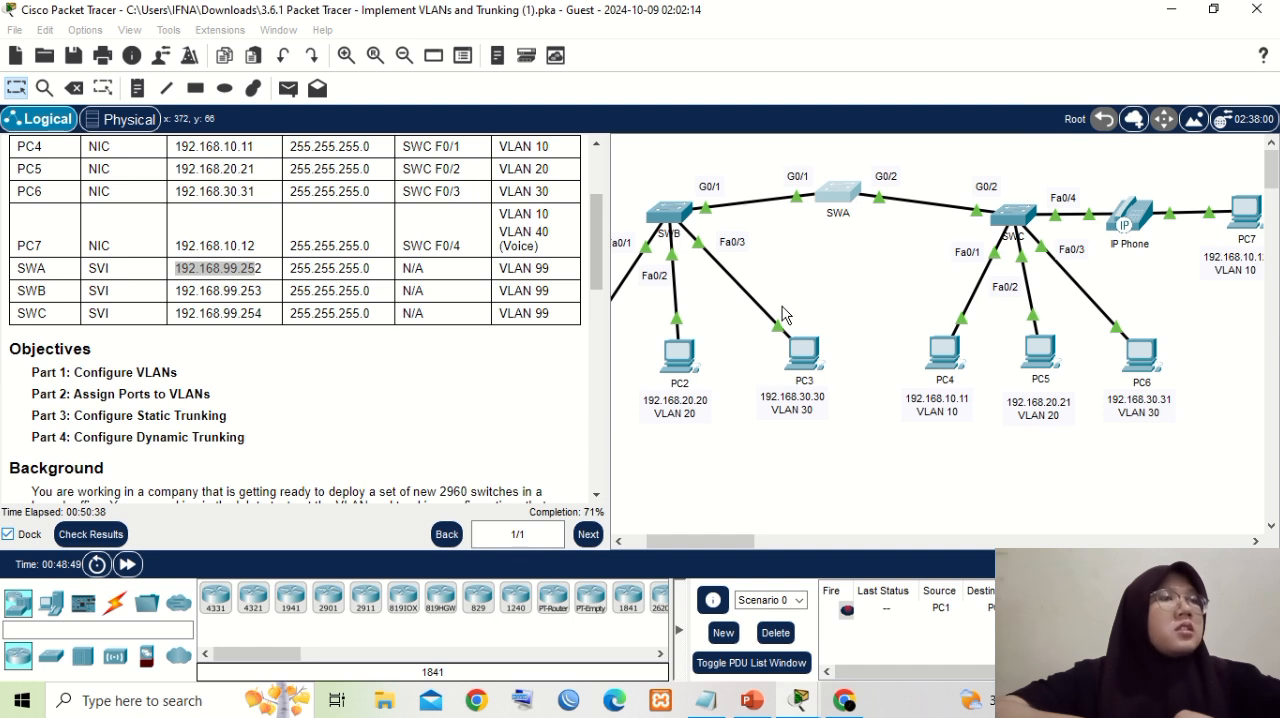
{"action": "left_click", "coordinate": [1020, 216]}
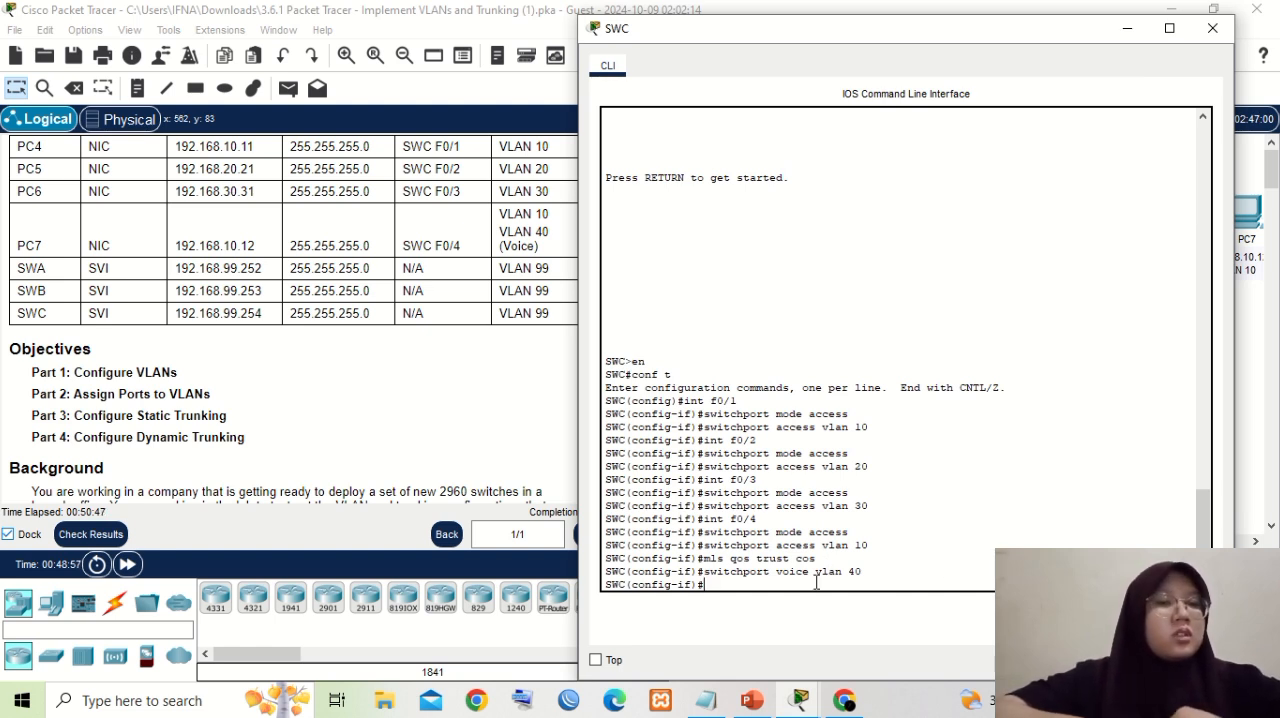
{"action": "type", "text": "e"}
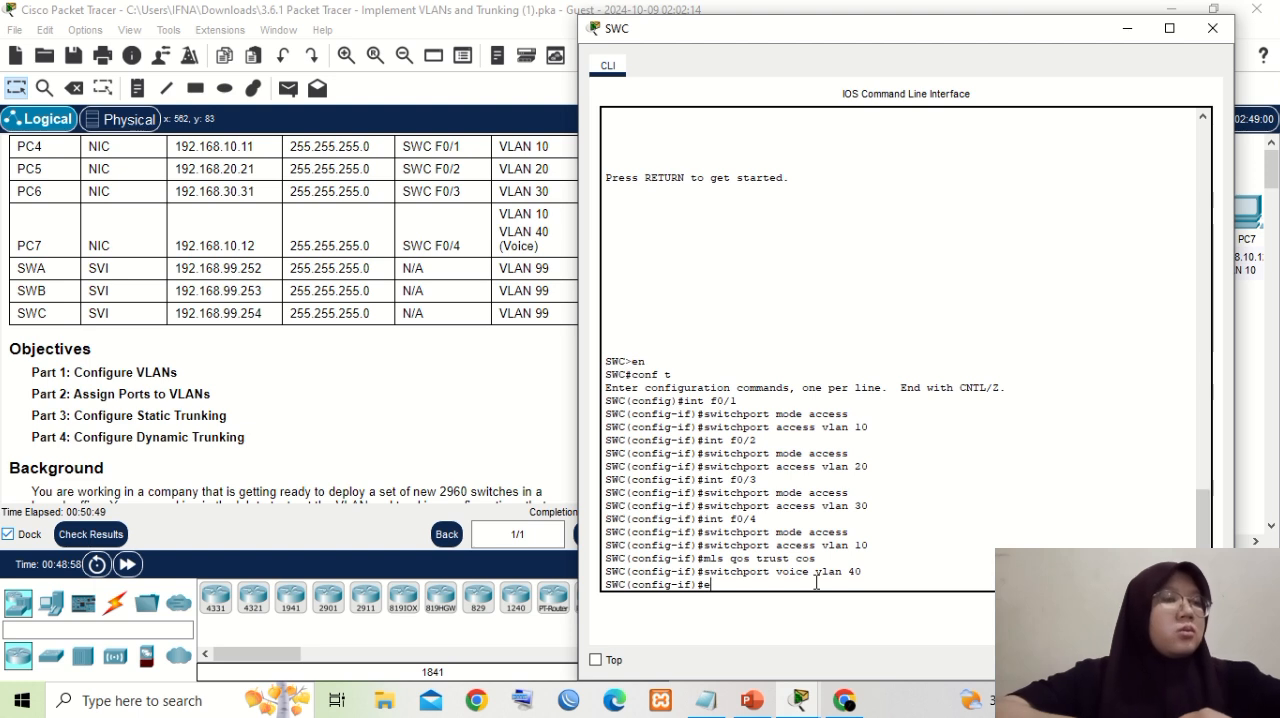
{"action": "type", "text": "xit"}
{"action": "key", "text": "Return"}
- Create SWC's virtual management interface with "int vlan 99"
{"action": "type", "text": "int vlan"}
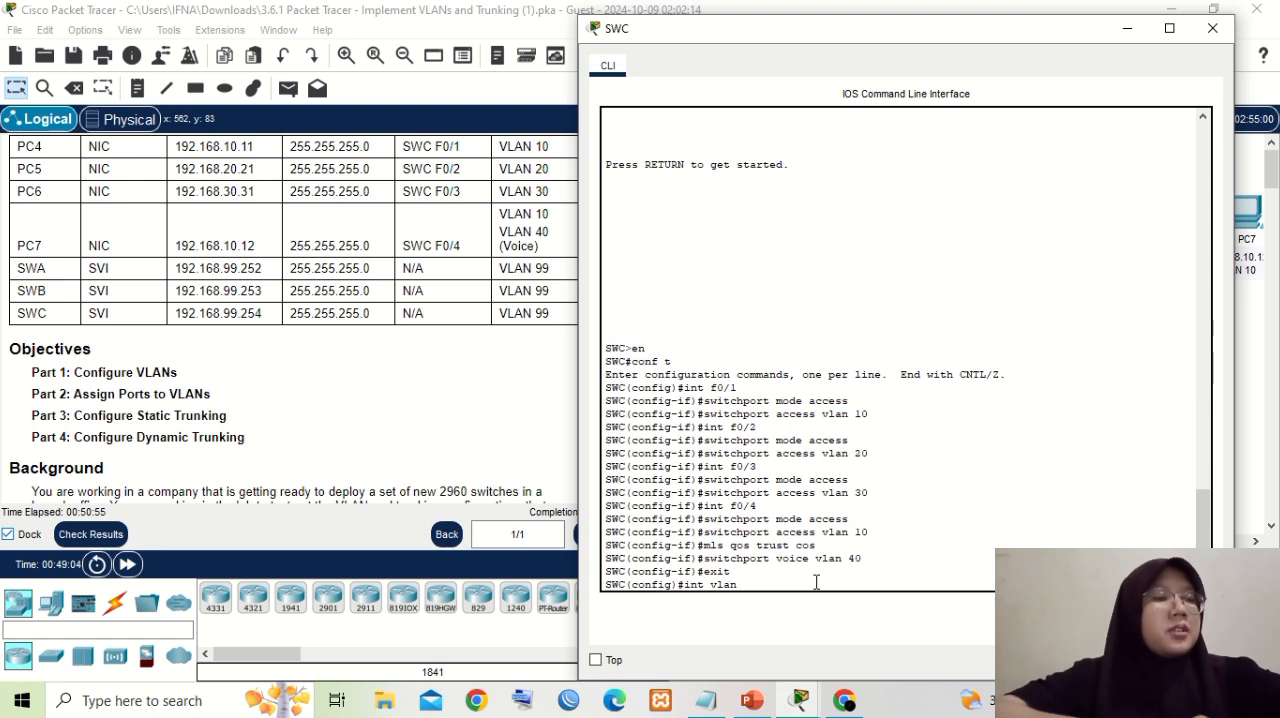
{"action": "type", "text": " 99"}
{"action": "key", "text": "Return"}
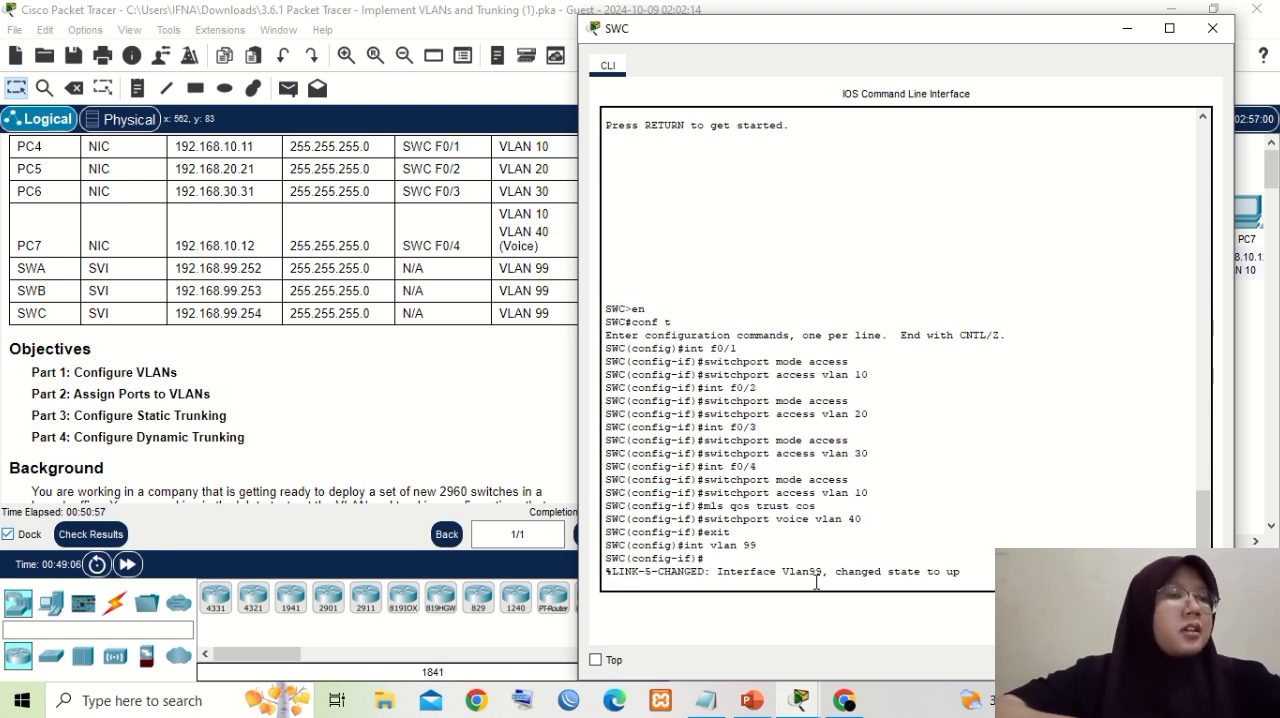
{"action": "key", "text": "Return"}
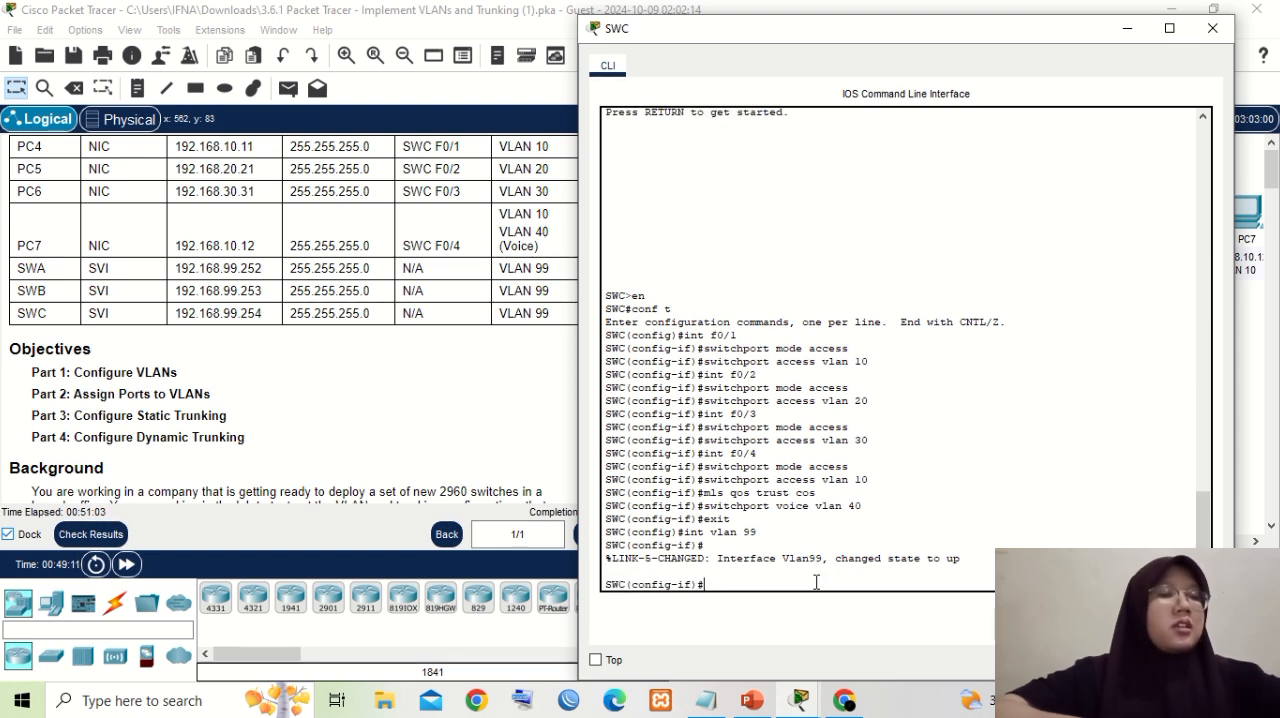
- Assign SWC's VLAN 99 interface its address with "ip address 192.168.99.254 255.255.255.0", reusing the copied part of the address
{"action": "type", "text": "ip address"}
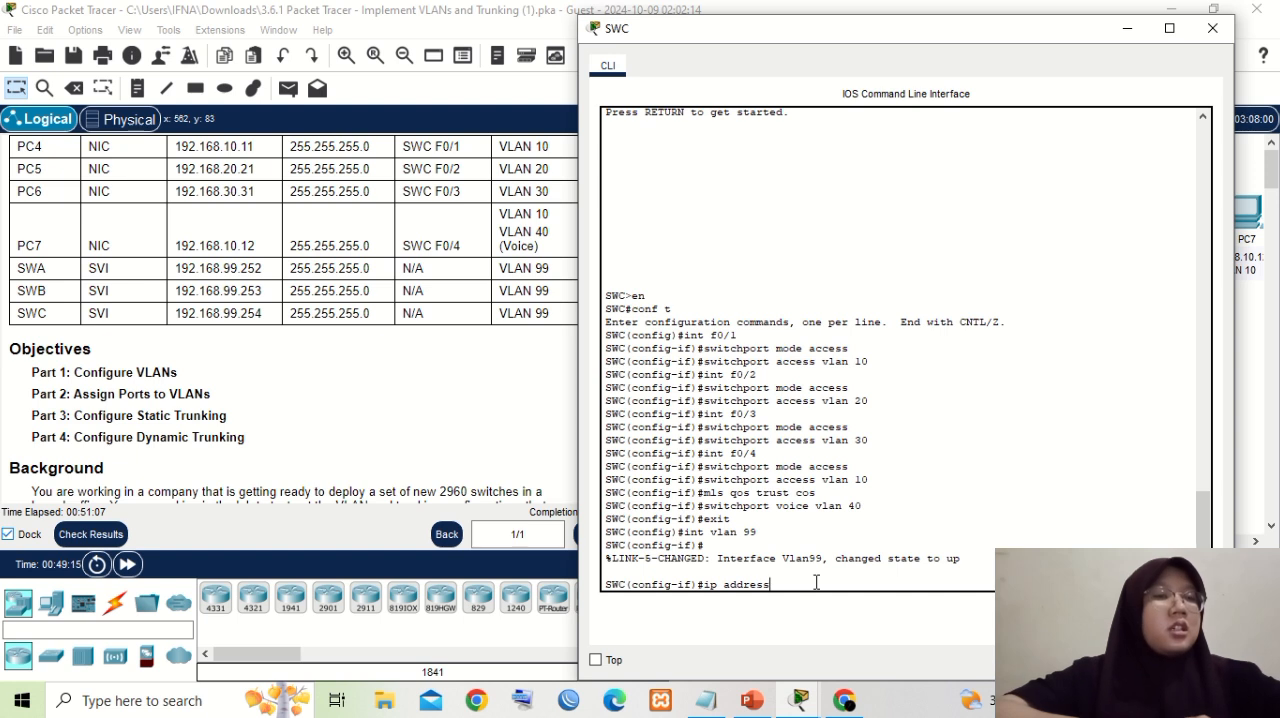
{"action": "right_click", "coordinate": [790, 584]}
{"action": "left_click", "coordinate": [826, 619]}
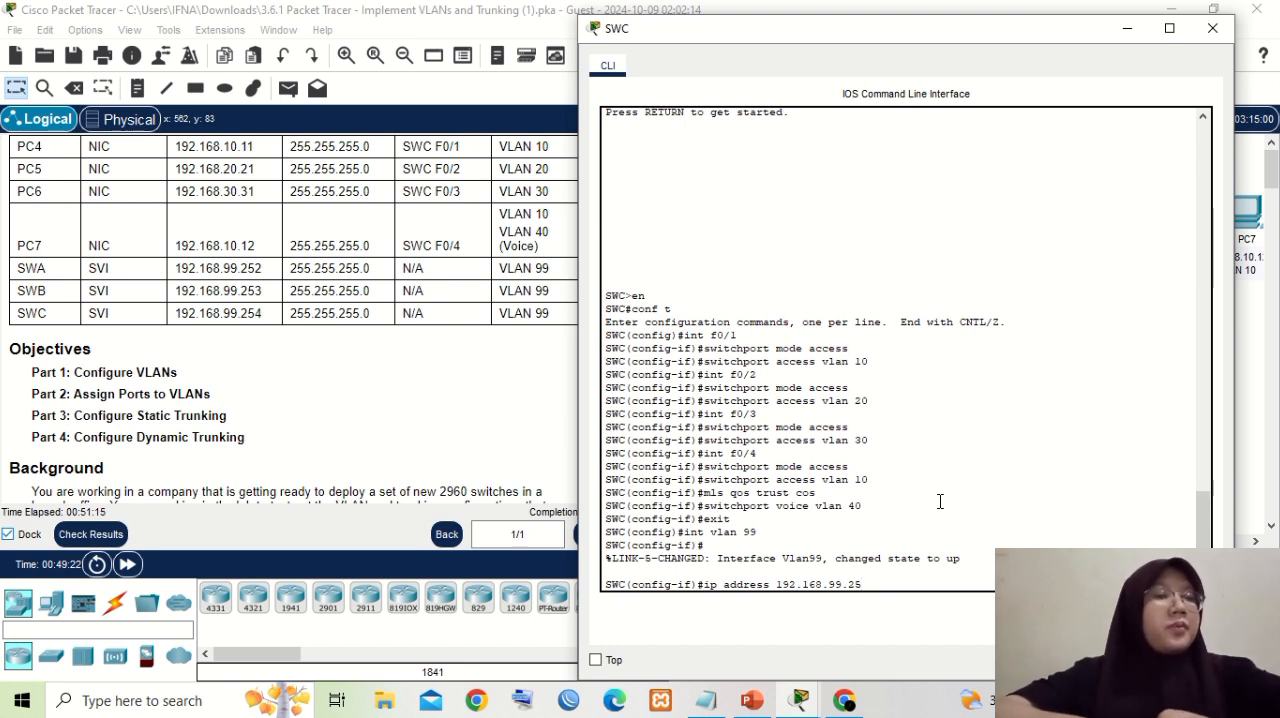
{"action": "type", "text": "4 255.2"}
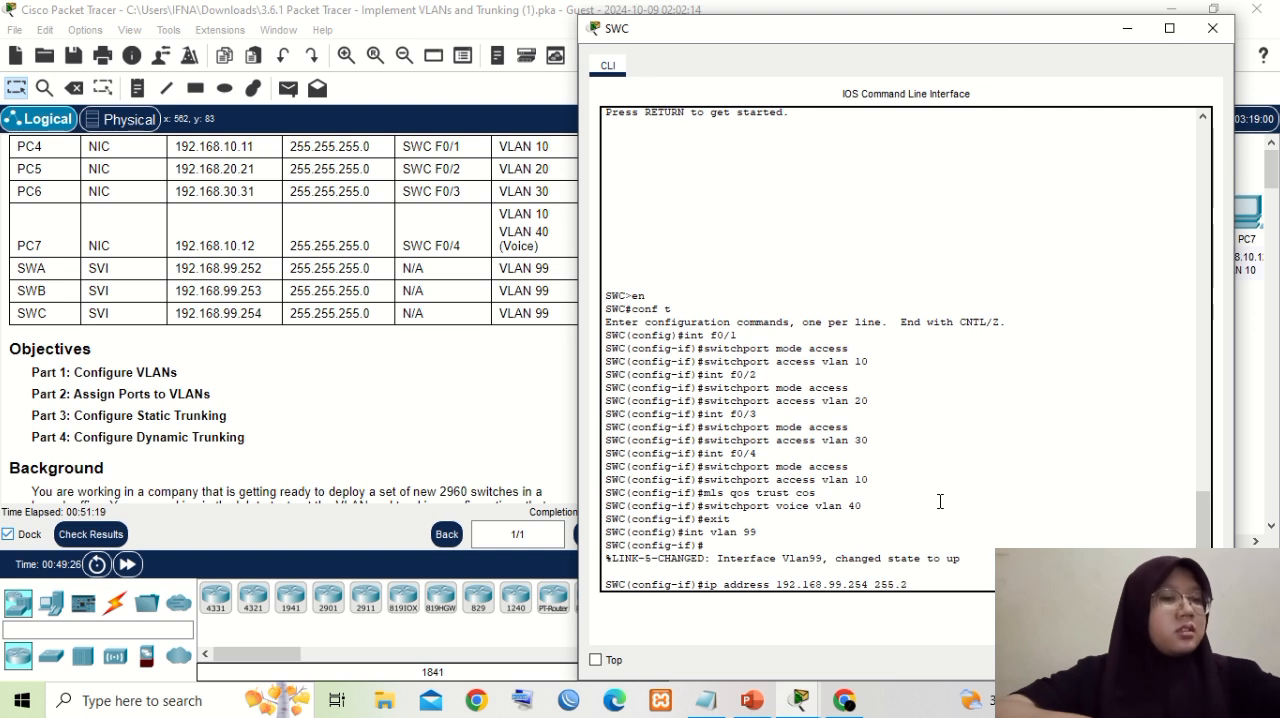
{"action": "type", "text": "55.255.25"}
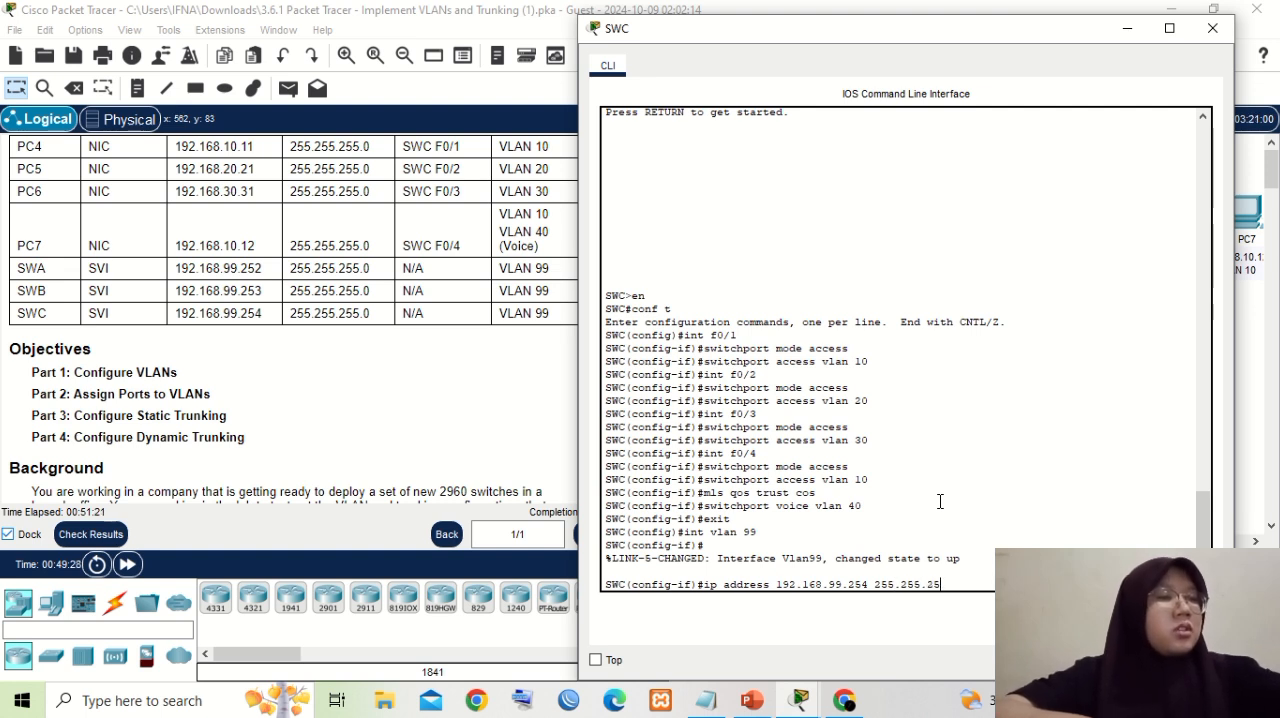
{"action": "type", "text": "0"}
{"action": "key", "text": "Return"}
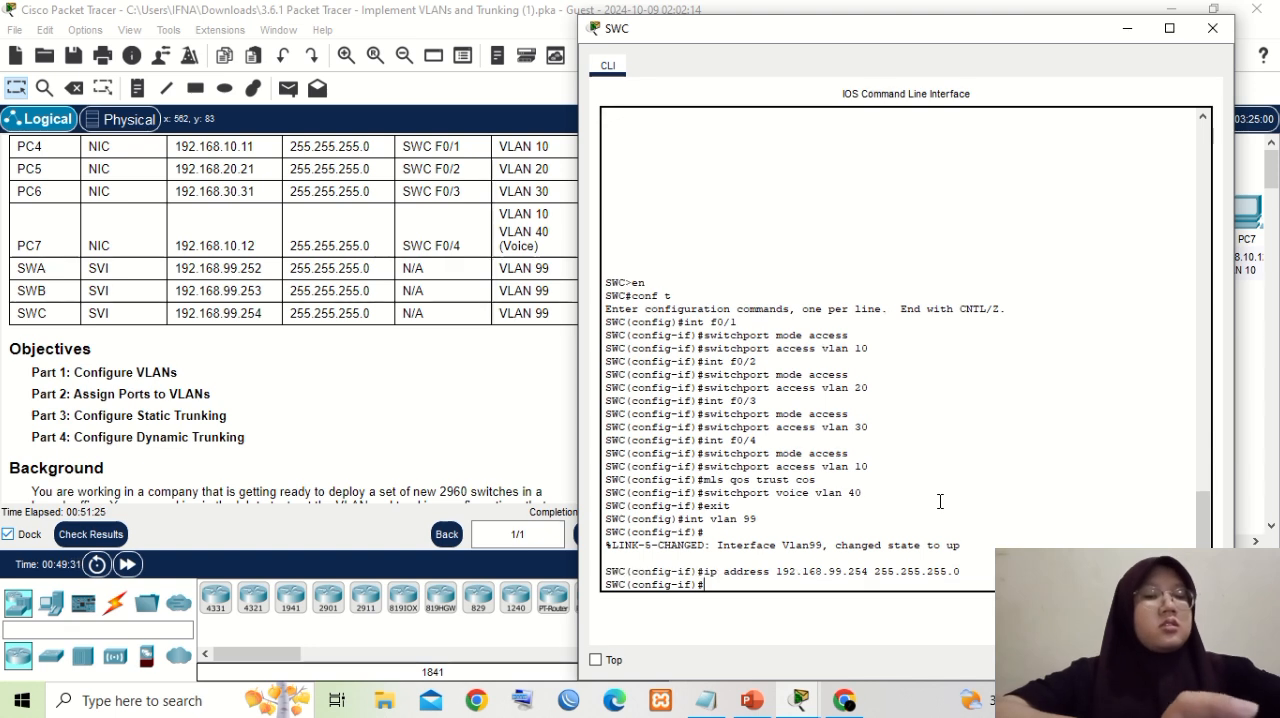
- Enable SWC's VLAN 99 interface with "no shutdown"
{"action": "type", "text": "no shutdown"}
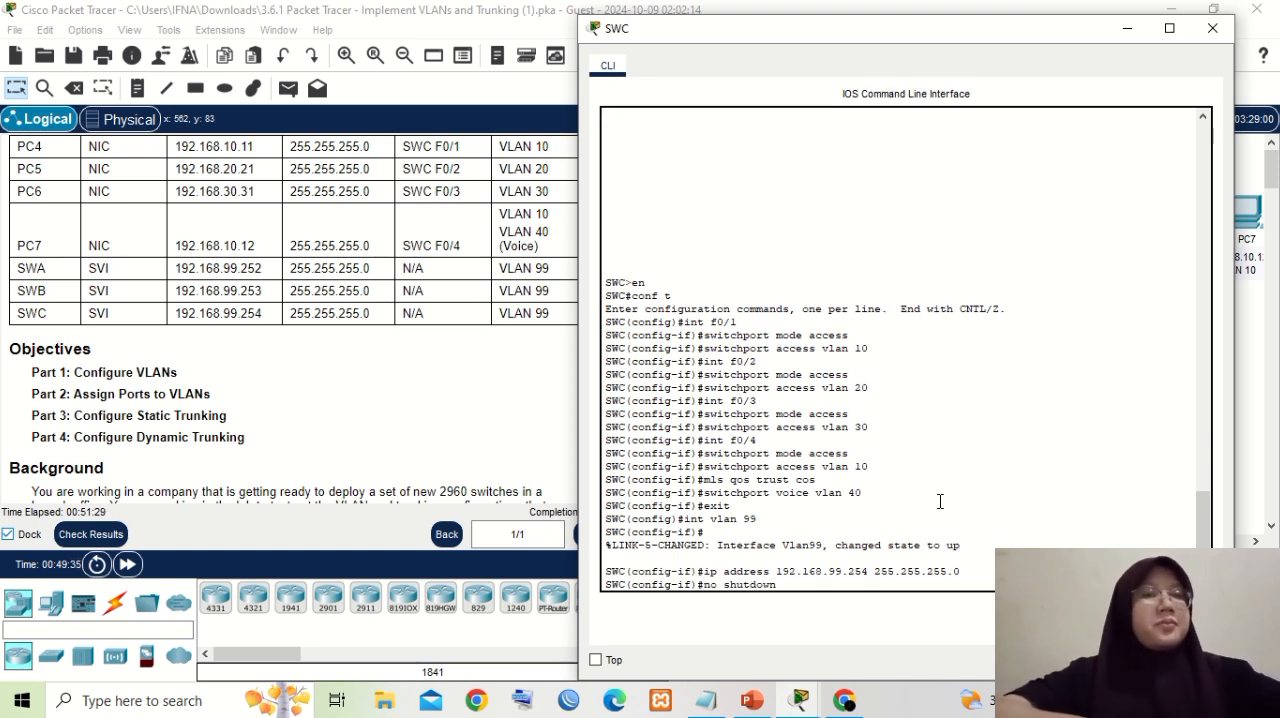
{"action": "key", "text": "Return"}
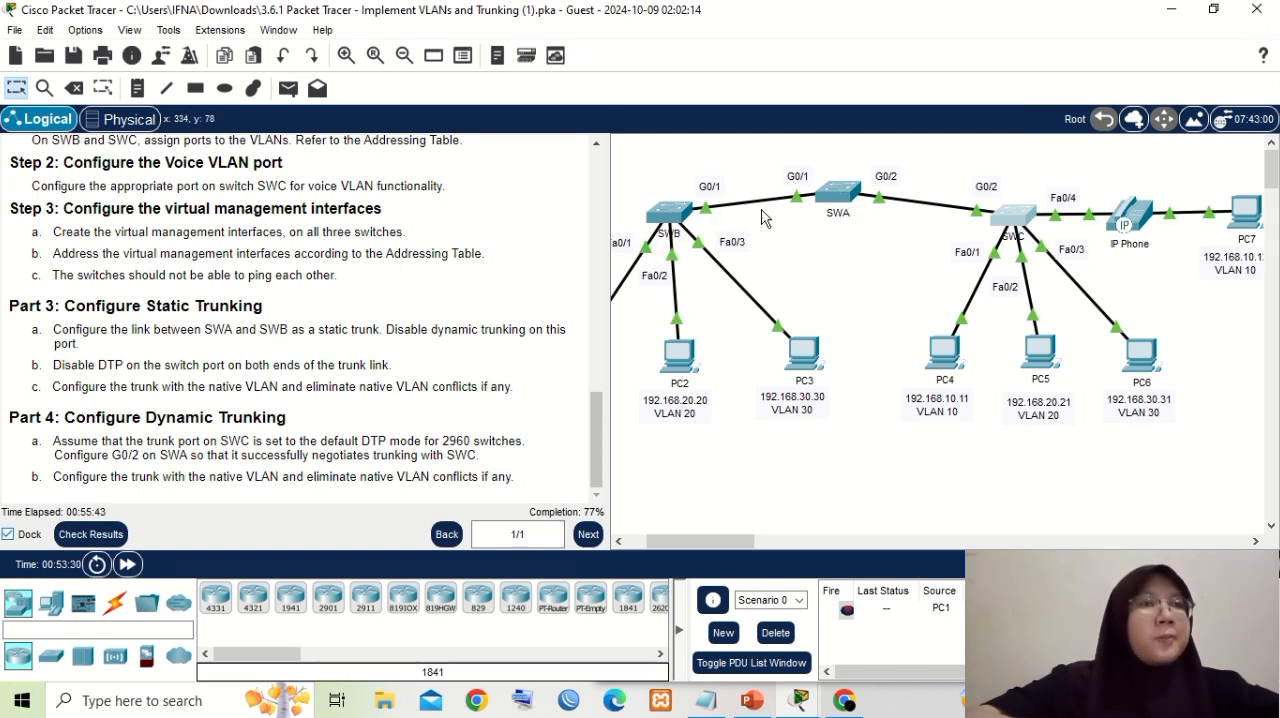
- Open SWB's command line from the topology and enter the configuration of its link to SWA with "int g0/1"
{"action": "left_click", "coordinate": [840, 194]}
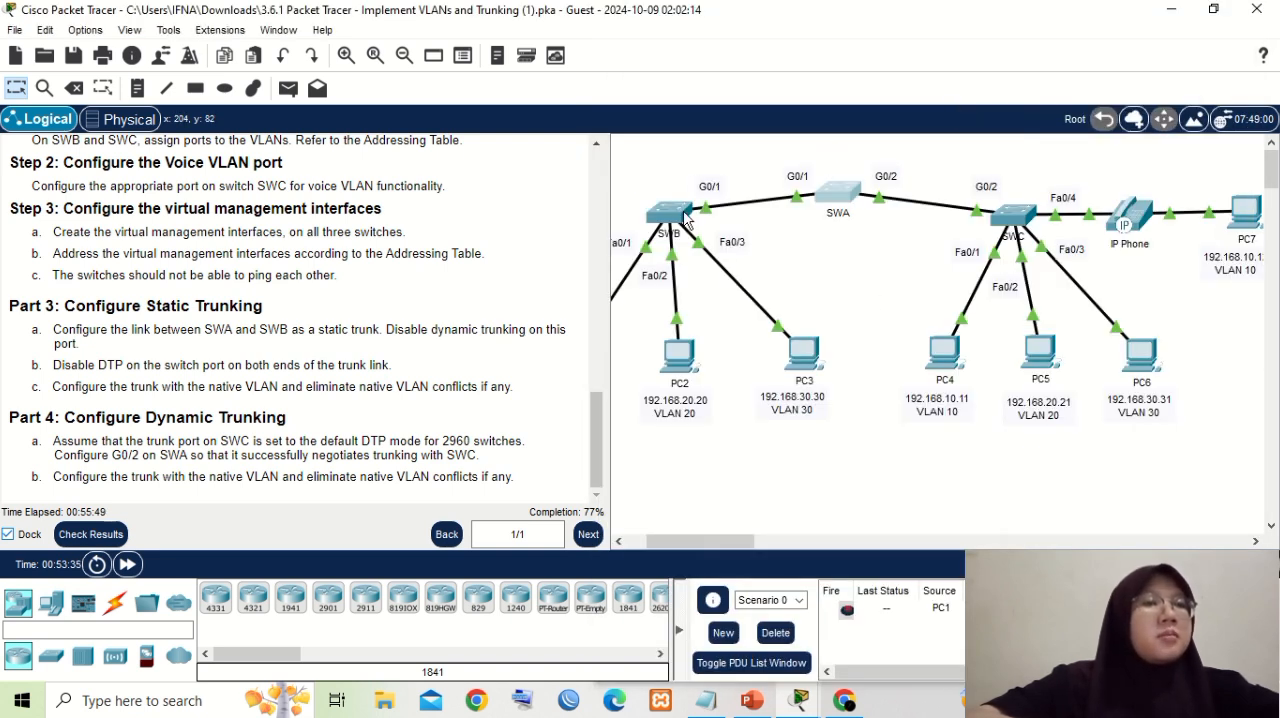
{"action": "left_click", "coordinate": [684, 216]}
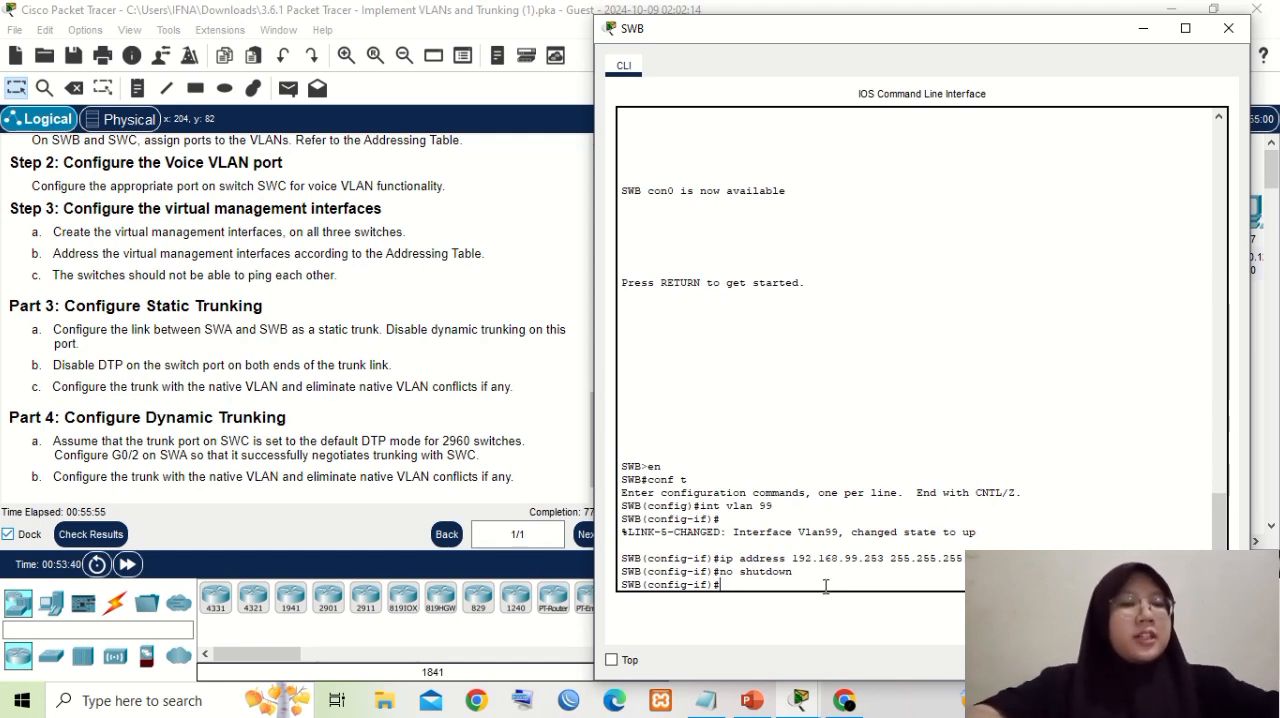
{"action": "type", "text": "int"}
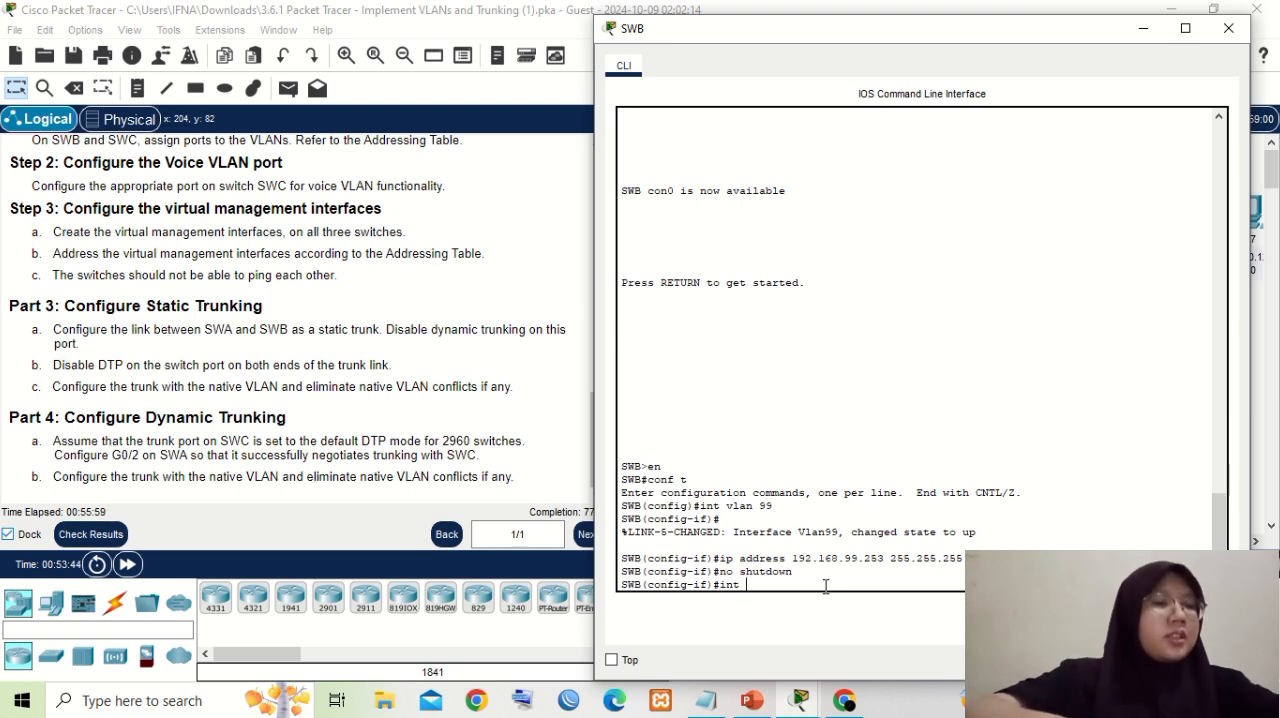
{"action": "type", "text": " g0"}
{"action": "type", "text": "/1"}
{"action": "key", "text": "BackSpace"}
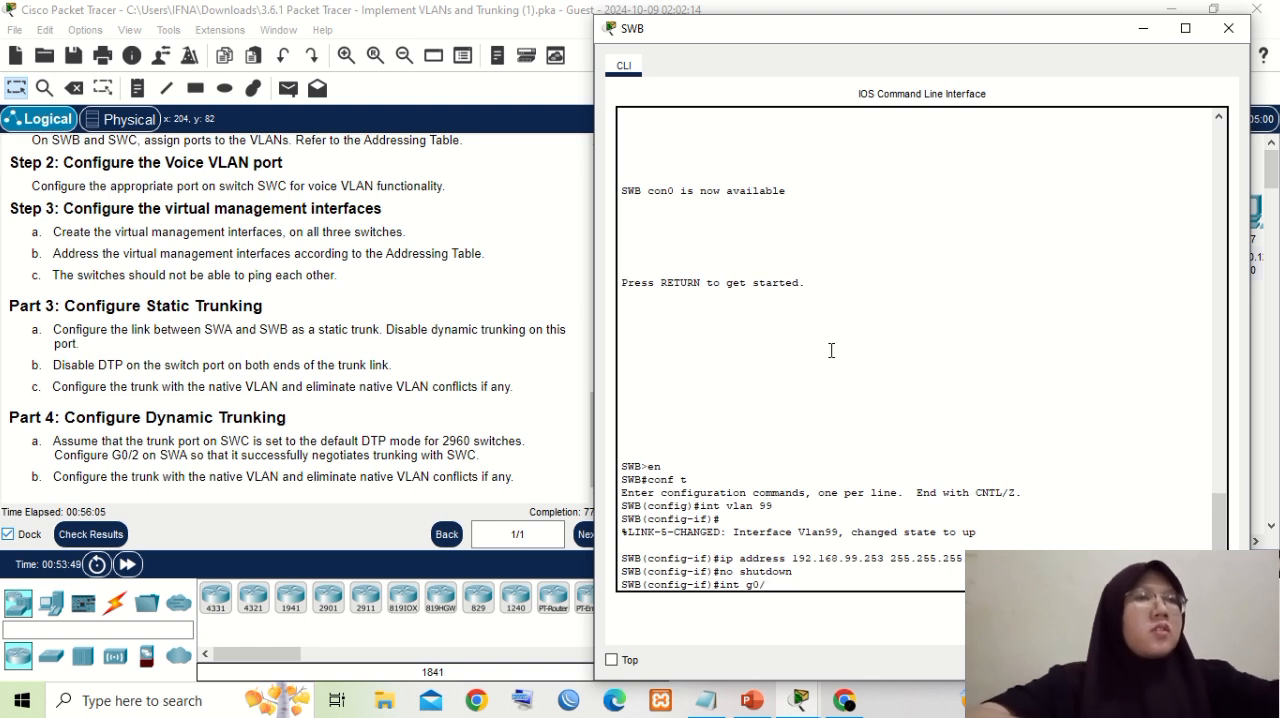
{"action": "left_click_drag", "start_coordinate": [858, 36], "coordinate": [746, 116]}
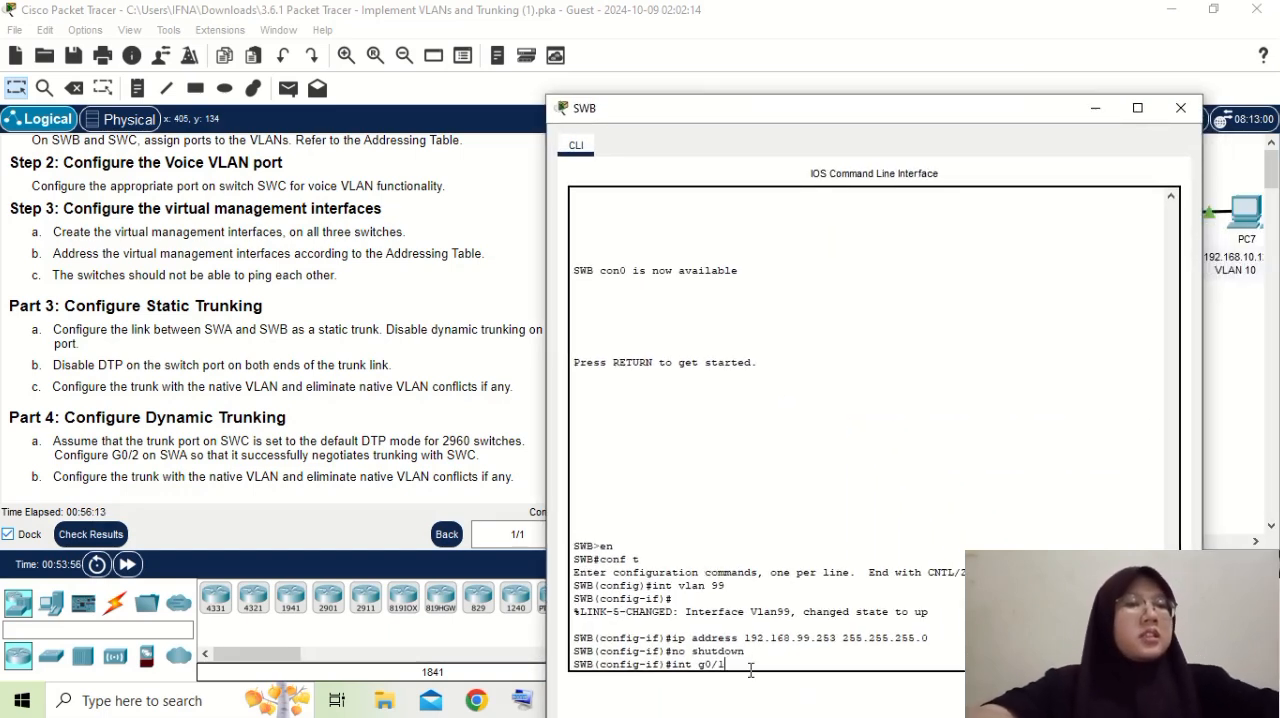
{"action": "key", "text": "Return"}
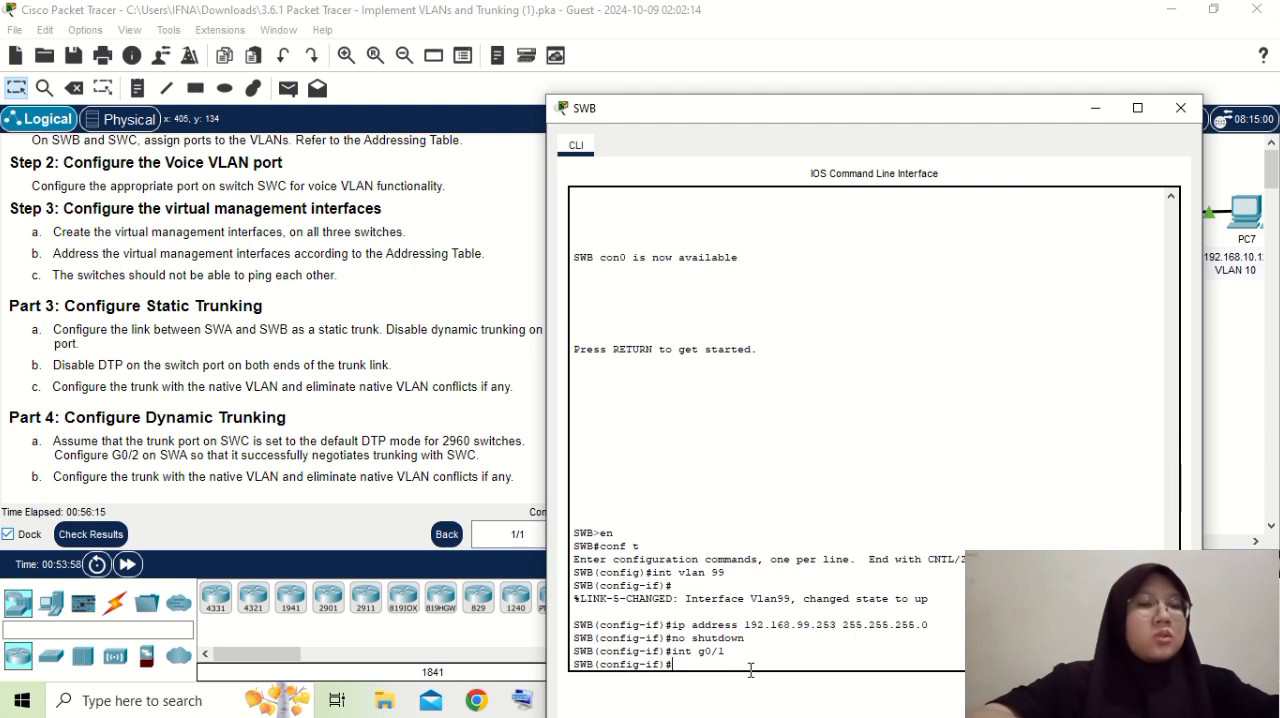
- Make SWB's g0/1 port a static trunk with "switchport mode trunk"
{"action": "type", "text": "swit"}
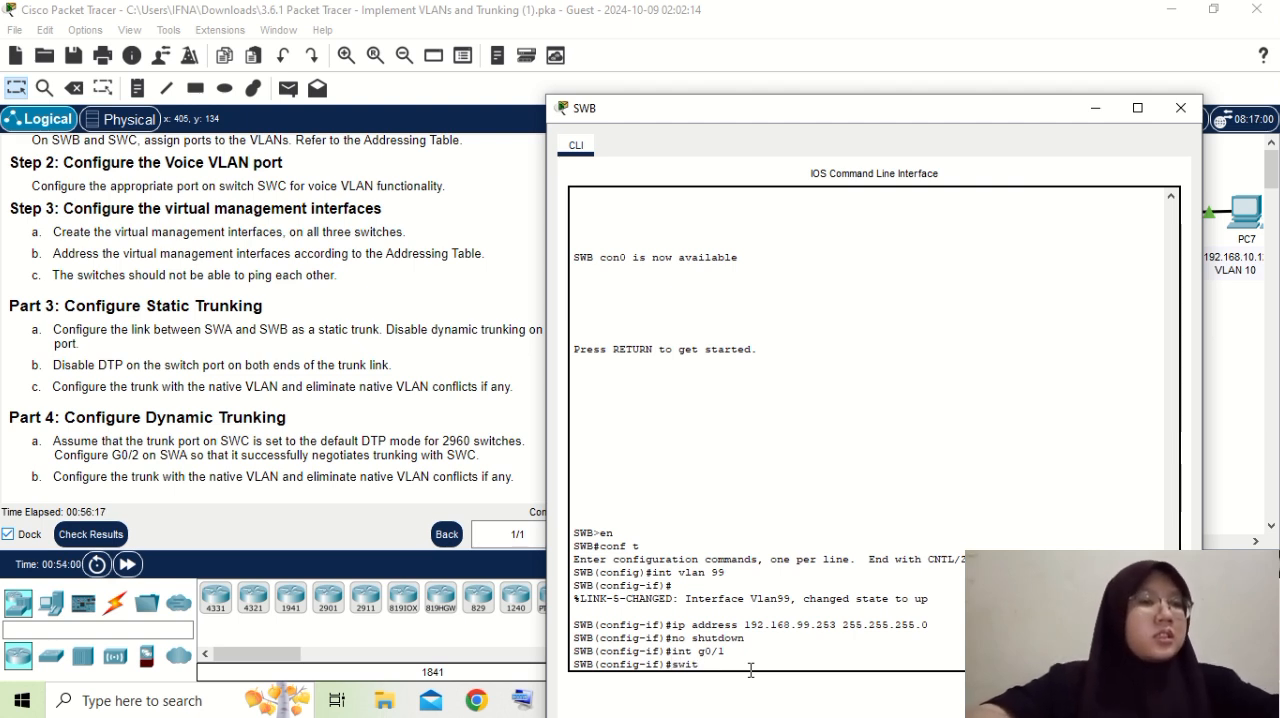
{"action": "type", "text": "chpo"}
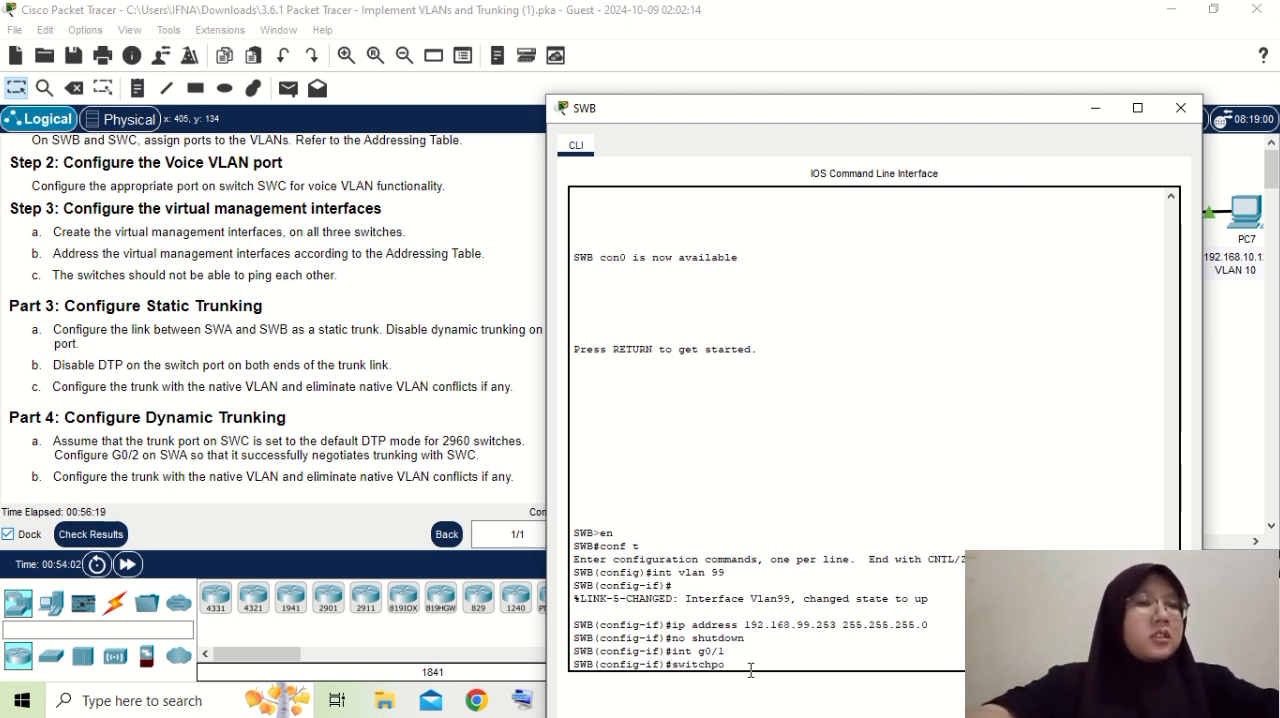
{"action": "type", "text": "rt mo"}
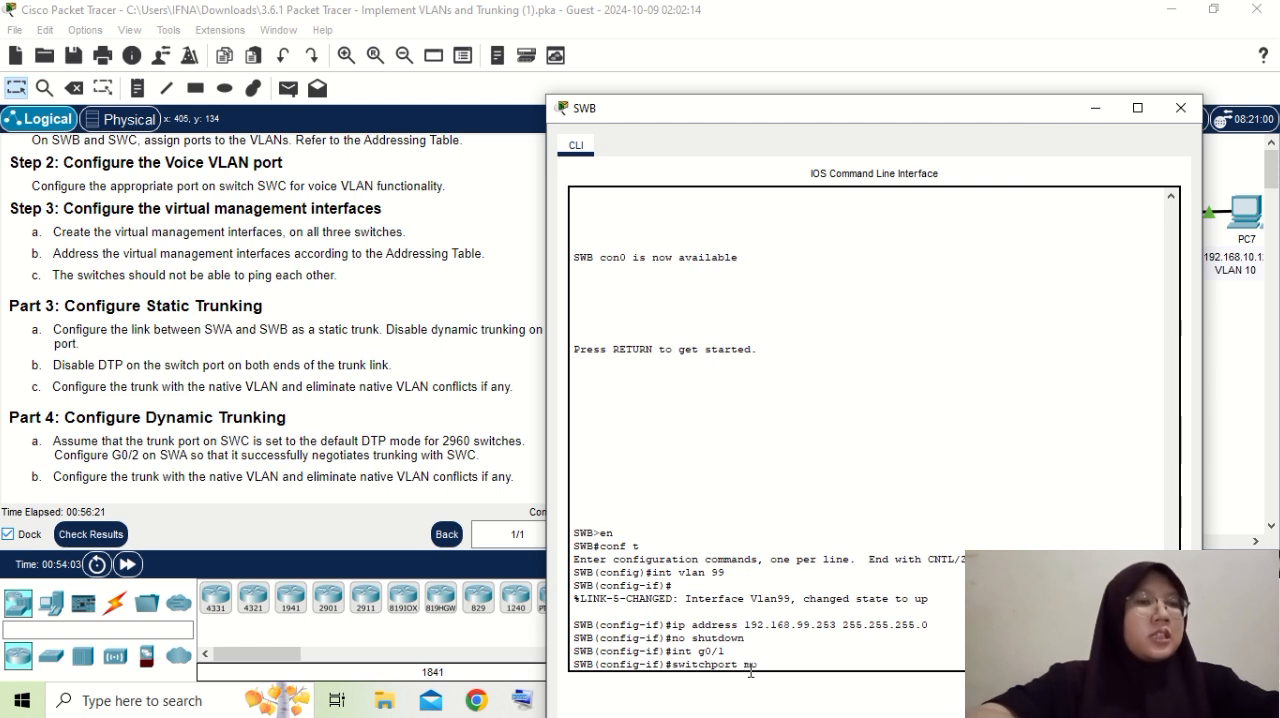
{"action": "type", "text": "de trunk"}
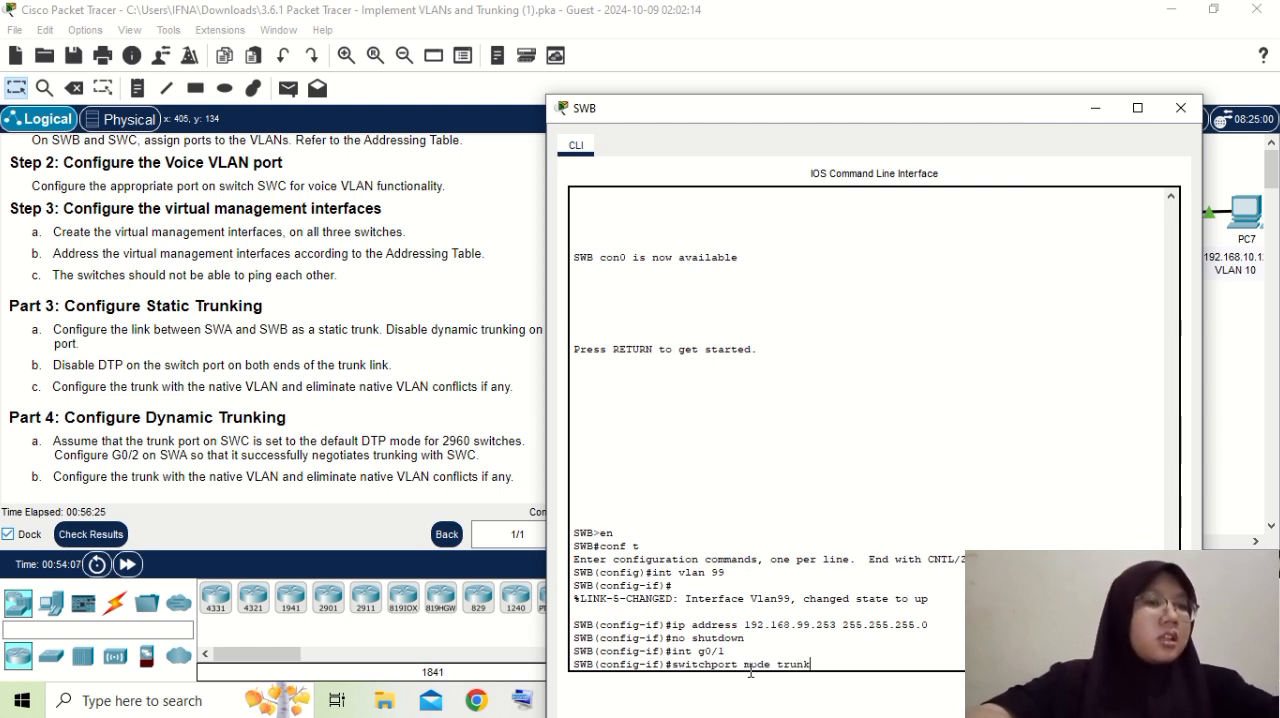
{"action": "key", "text": "Return"}
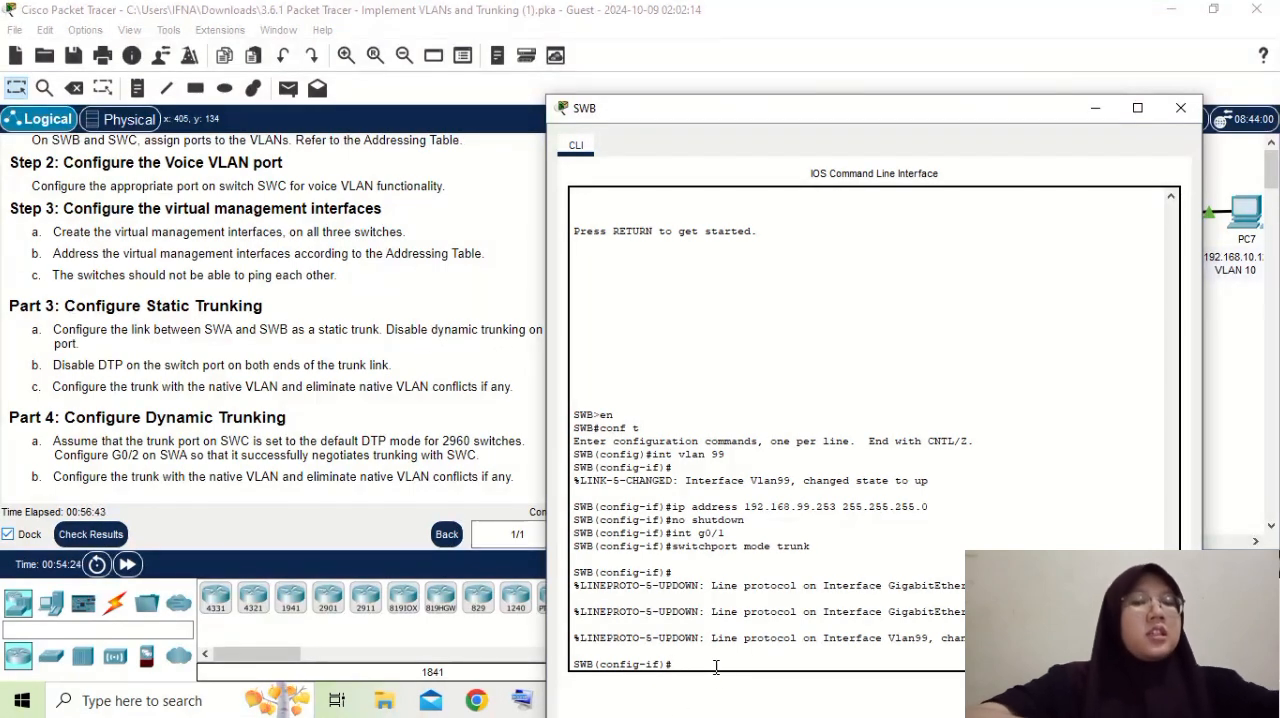
- Disable DTP on SWB's g0/1 trunk port with "switchport nonegotiate"
{"action": "type", "text": "switch"}
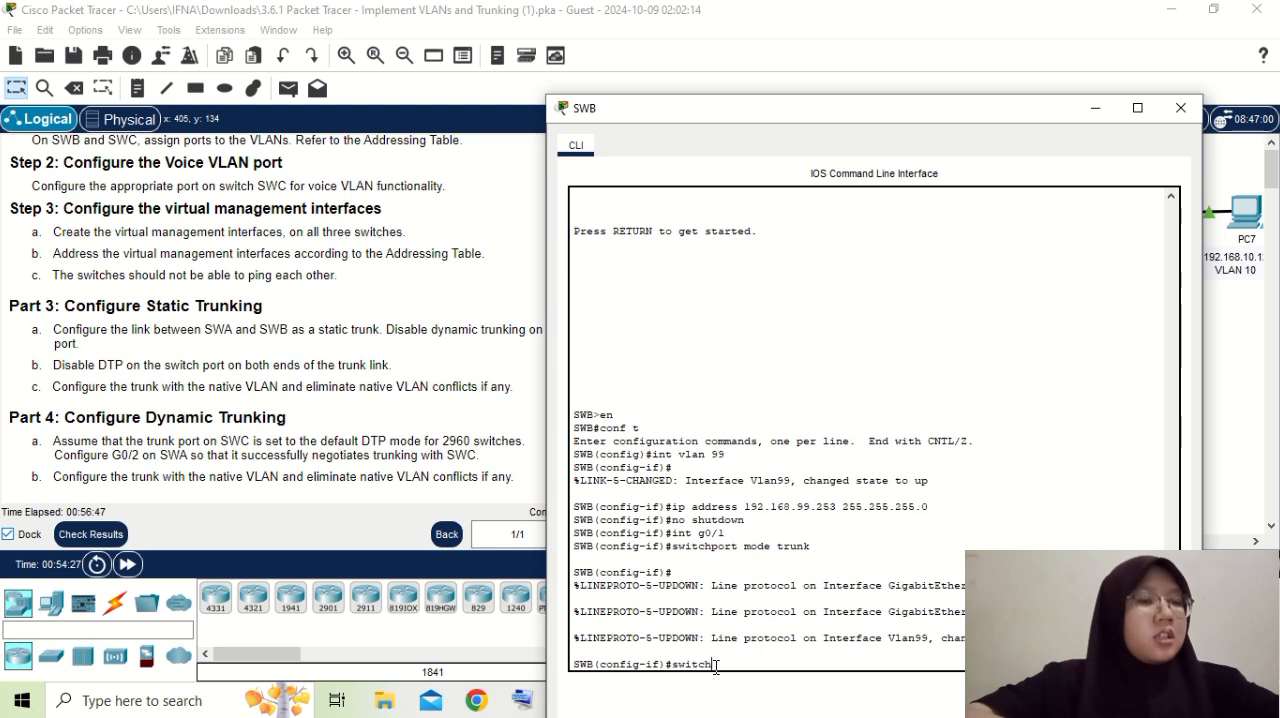
{"action": "type", "text": "port"}
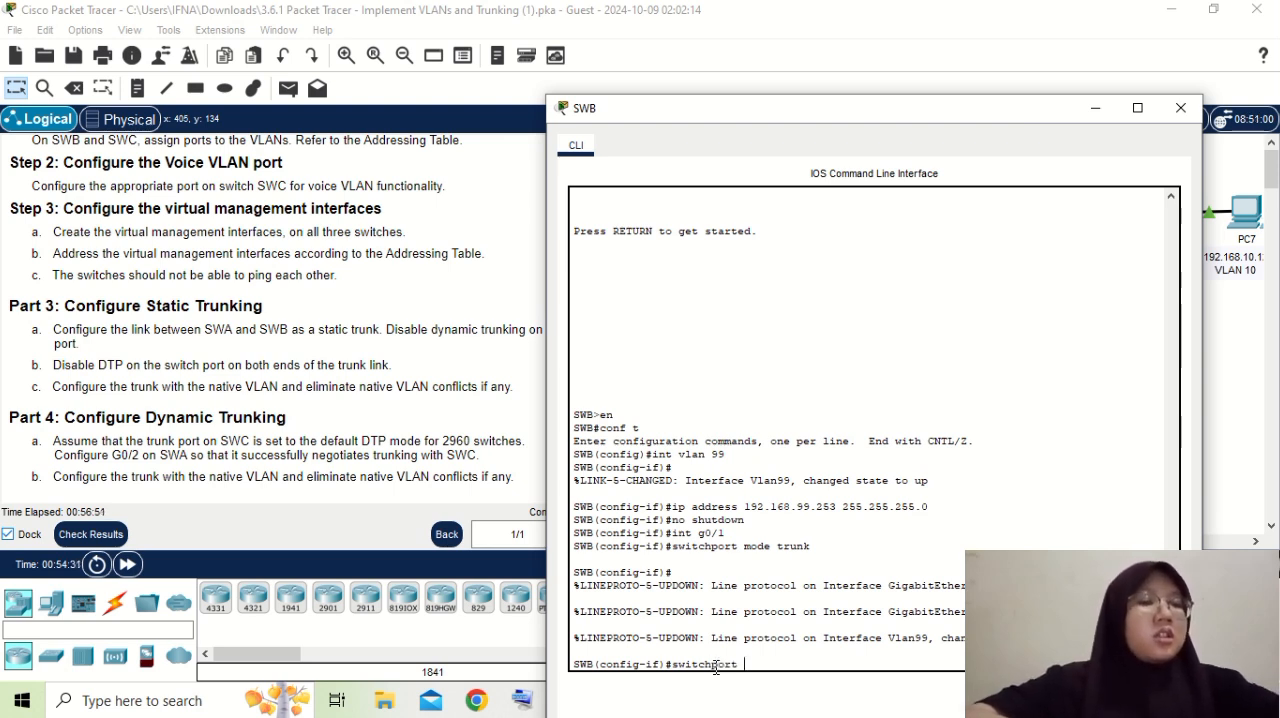
{"action": "type", "text": " no"}
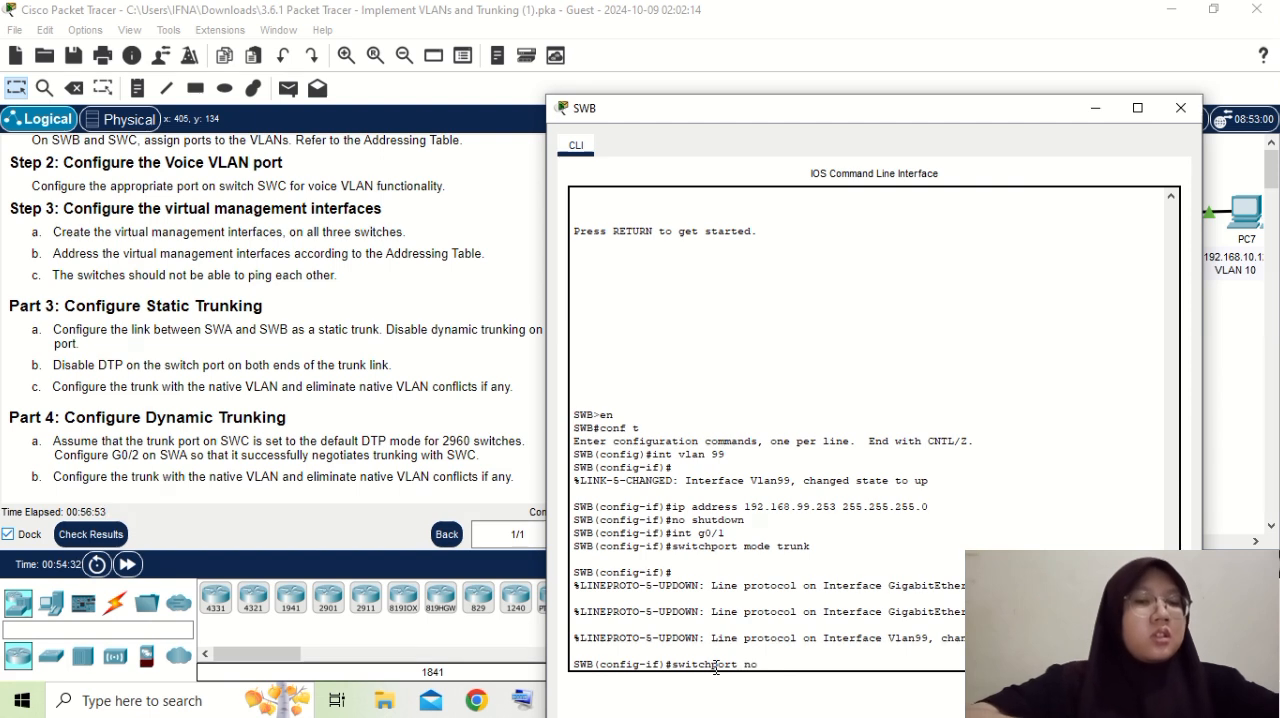
{"action": "type", "text": "nego"}
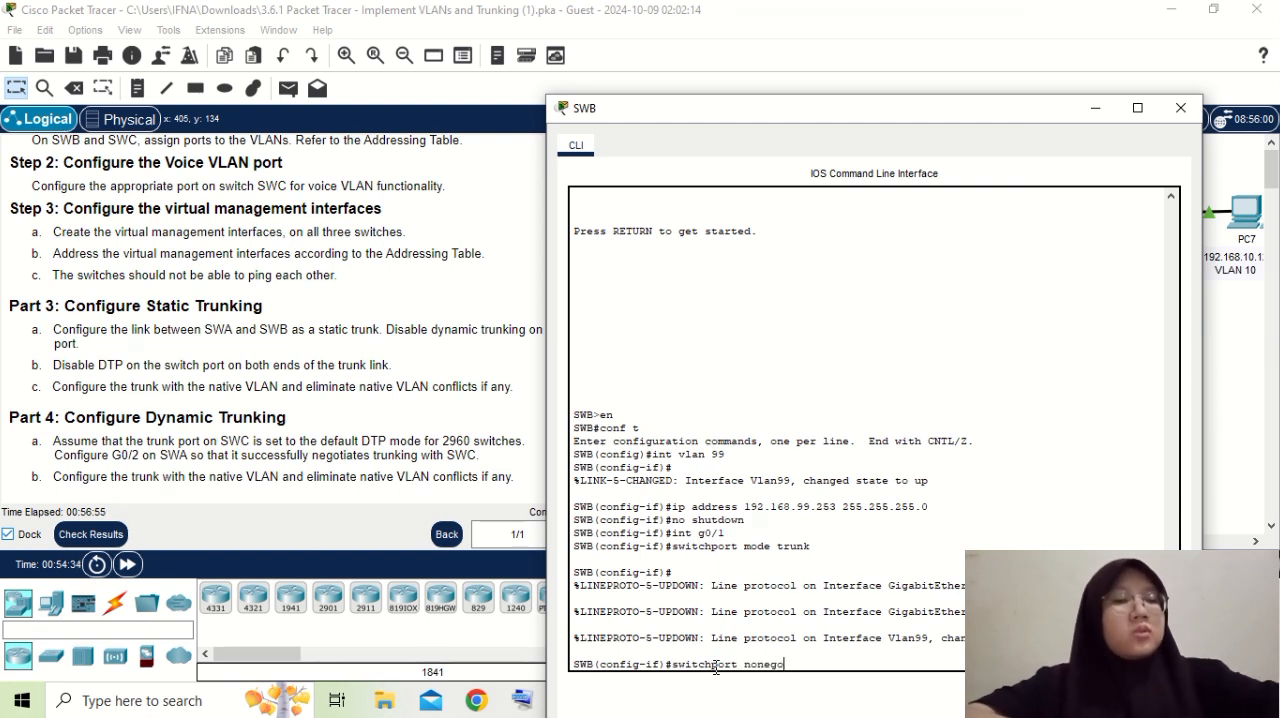
{"action": "type", "text": "tiat"}
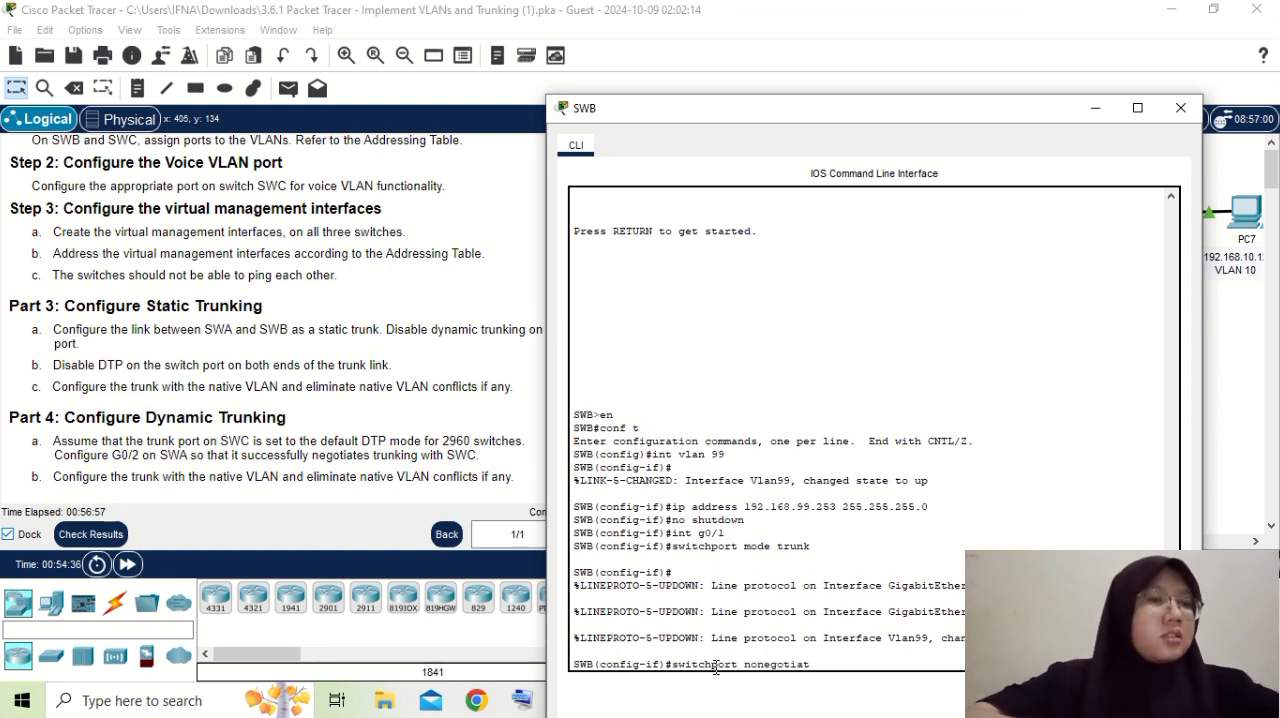
{"action": "type", "text": "e"}
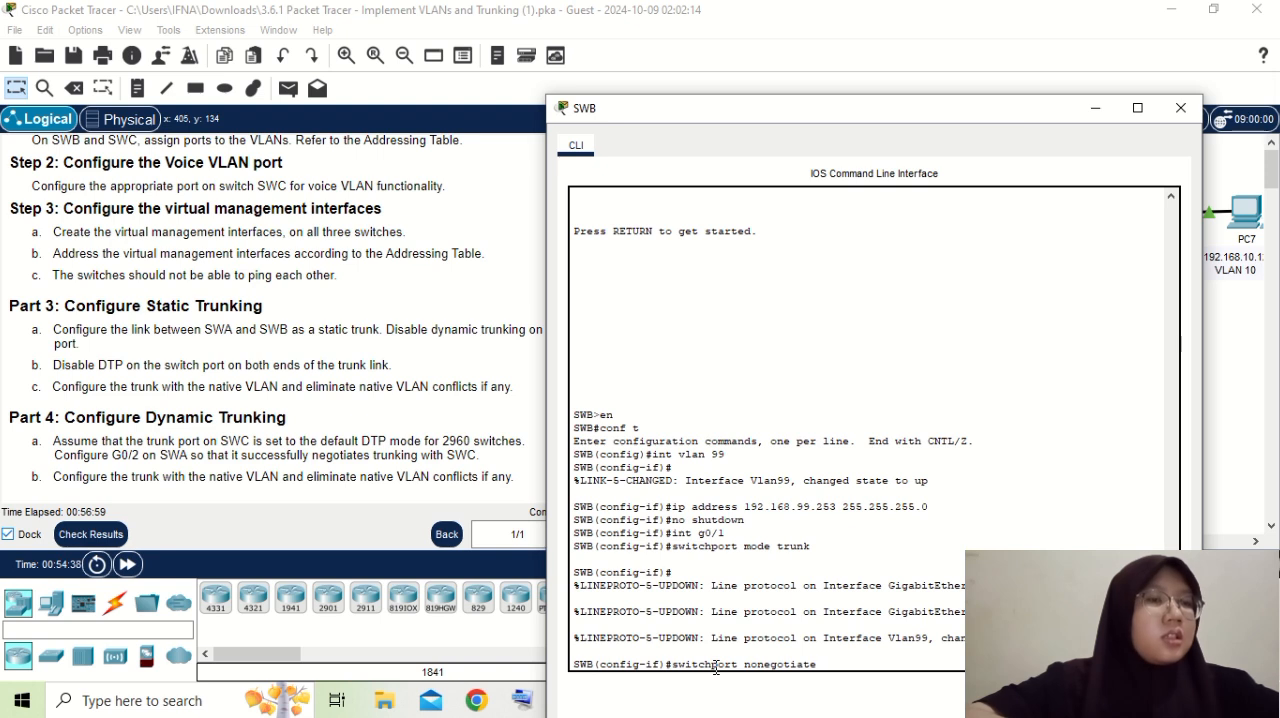
{"action": "key", "text": "Return"}
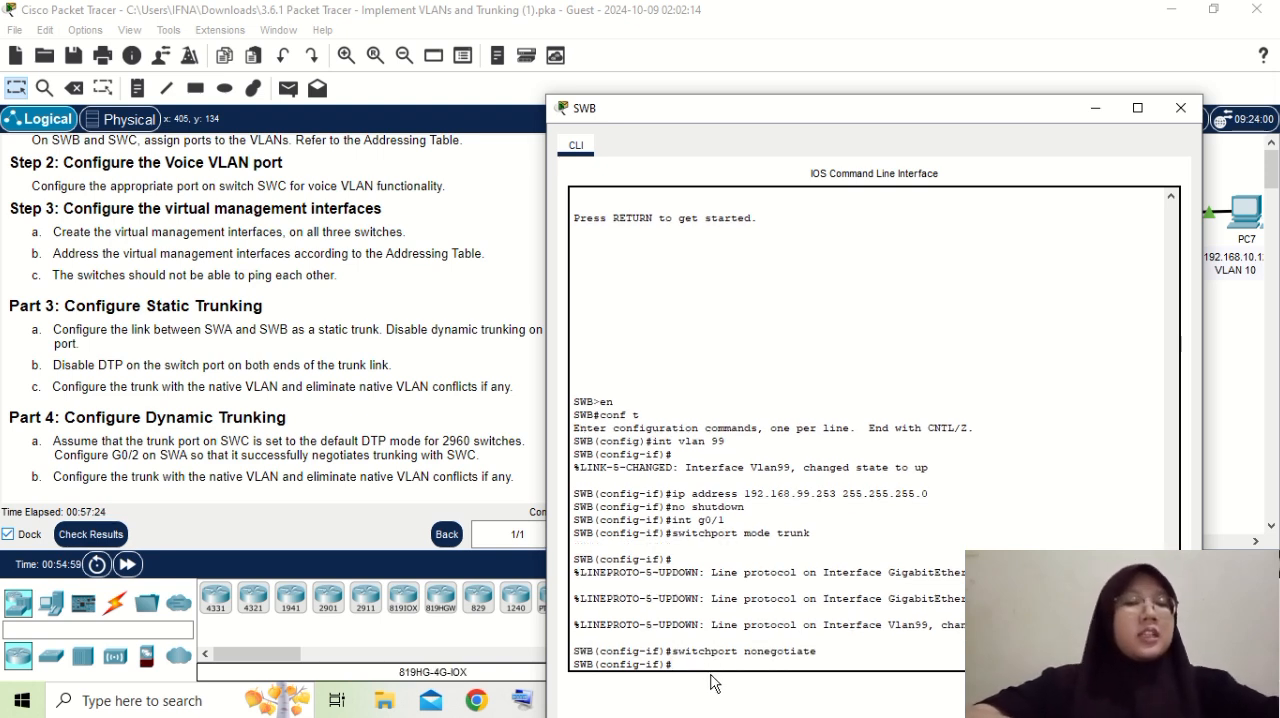
- Try to set the native VLAN on SWB's g0/1 port with "switchport native vlan 100"
{"action": "type", "text": "swit"}
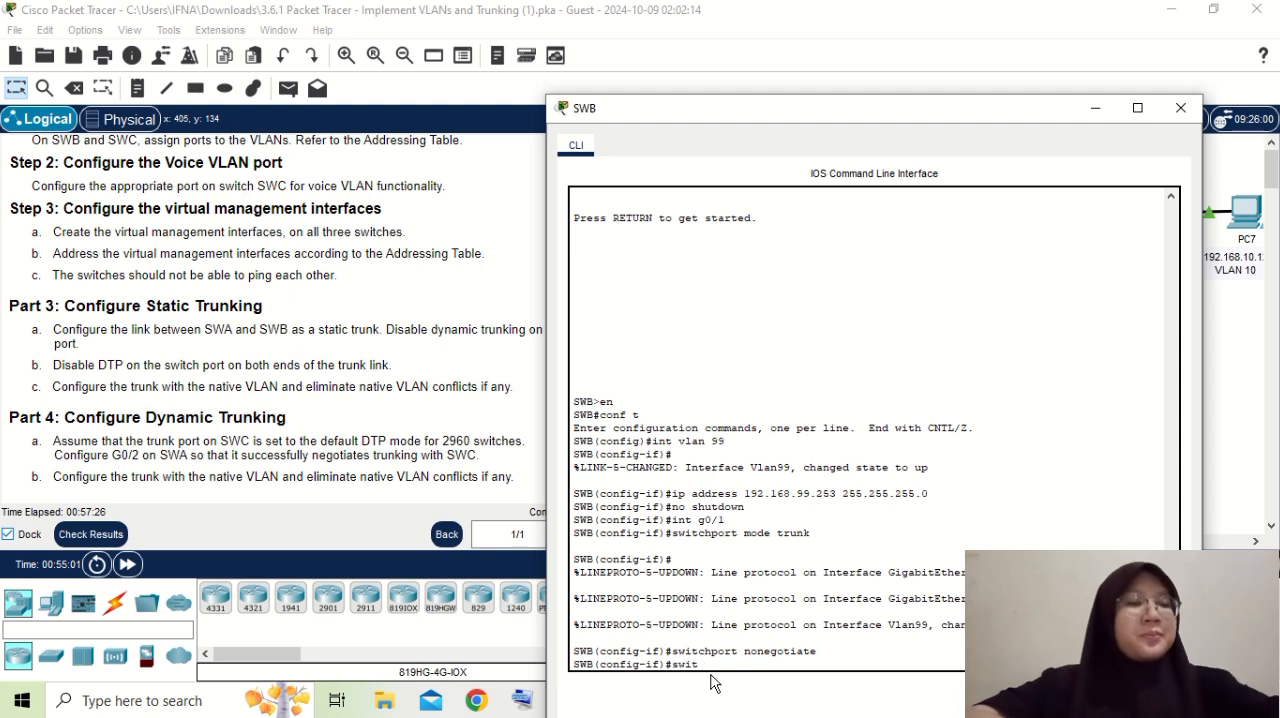
{"action": "type", "text": "chport"}
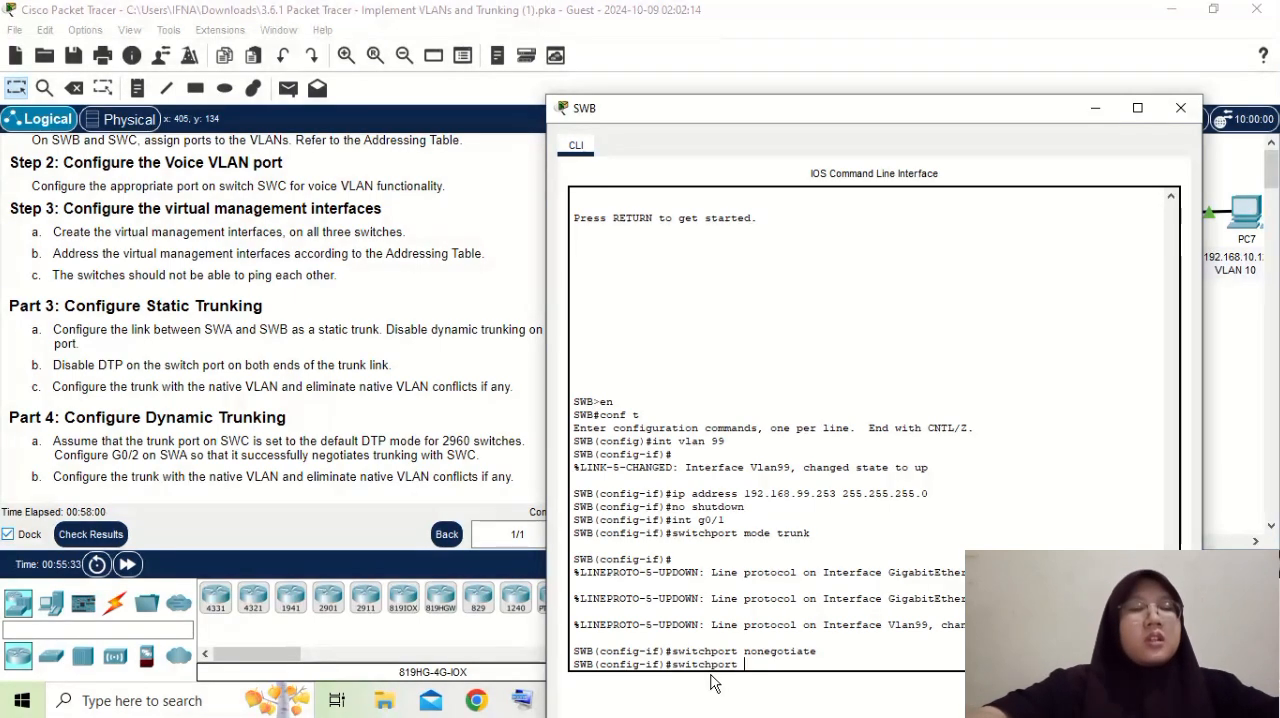
{"action": "type", "text": "n"}
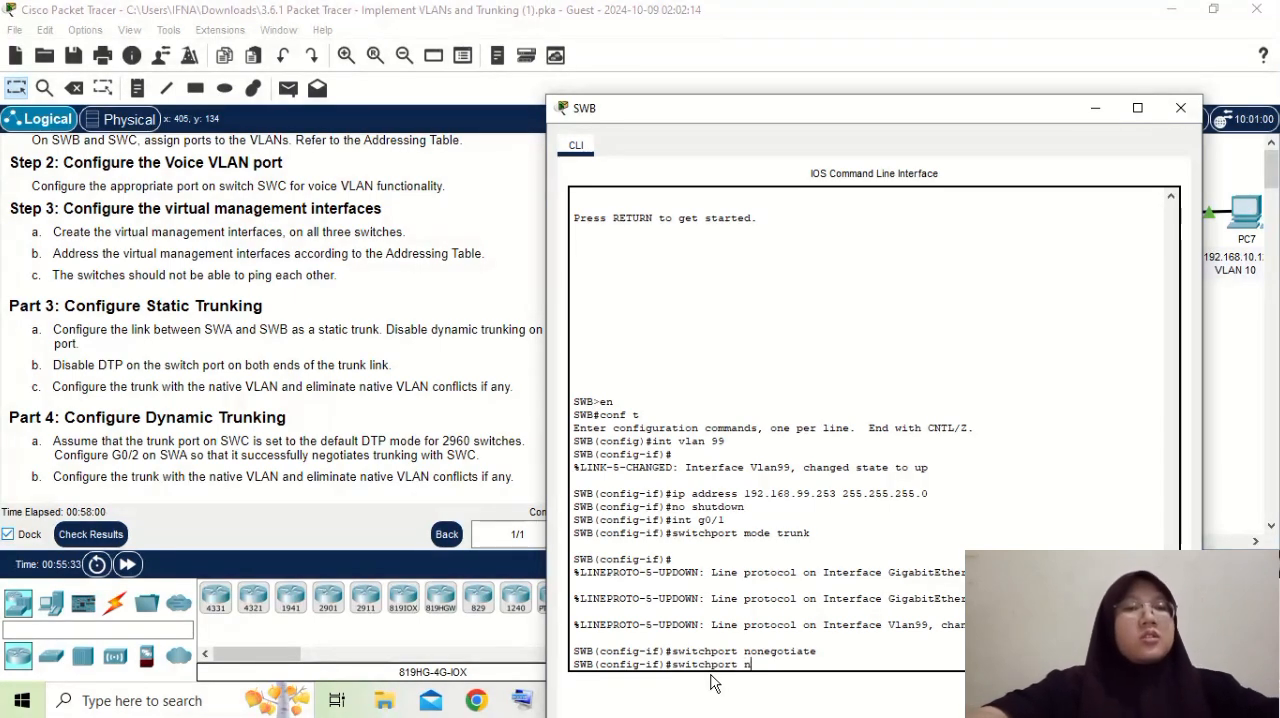
{"action": "type", "text": "ative vla"}
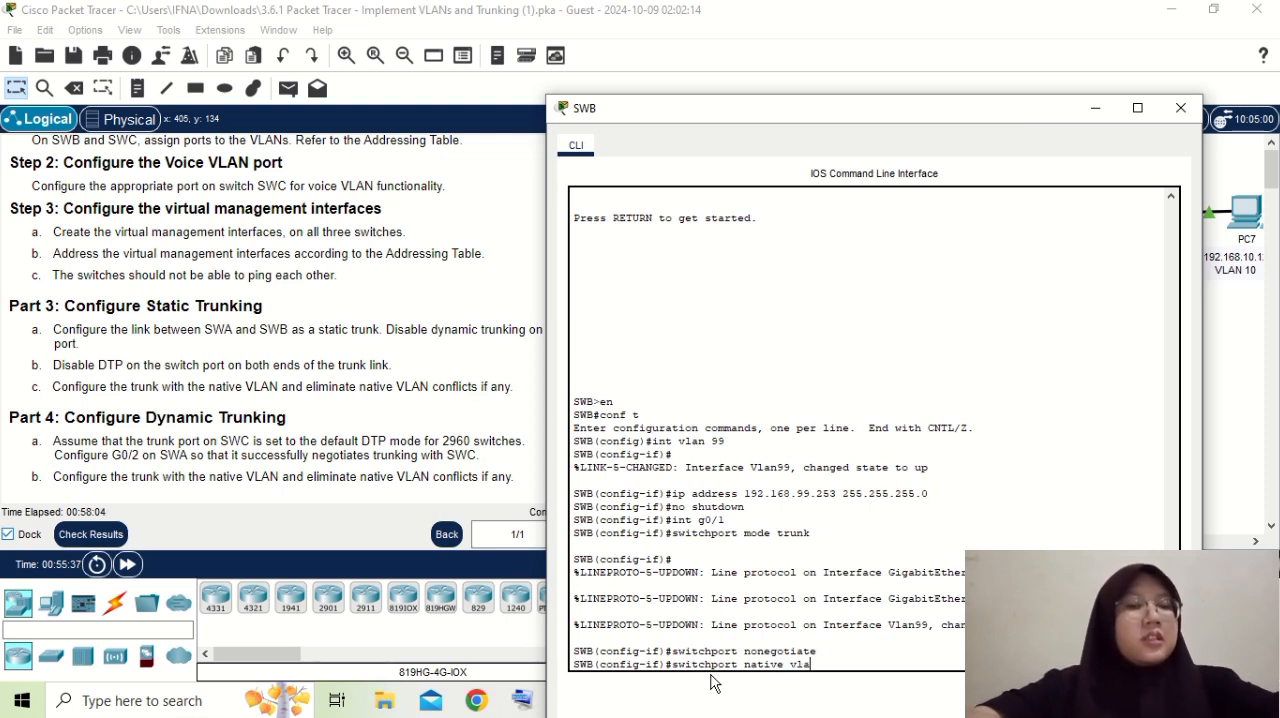
{"action": "type", "text": "n 100"}
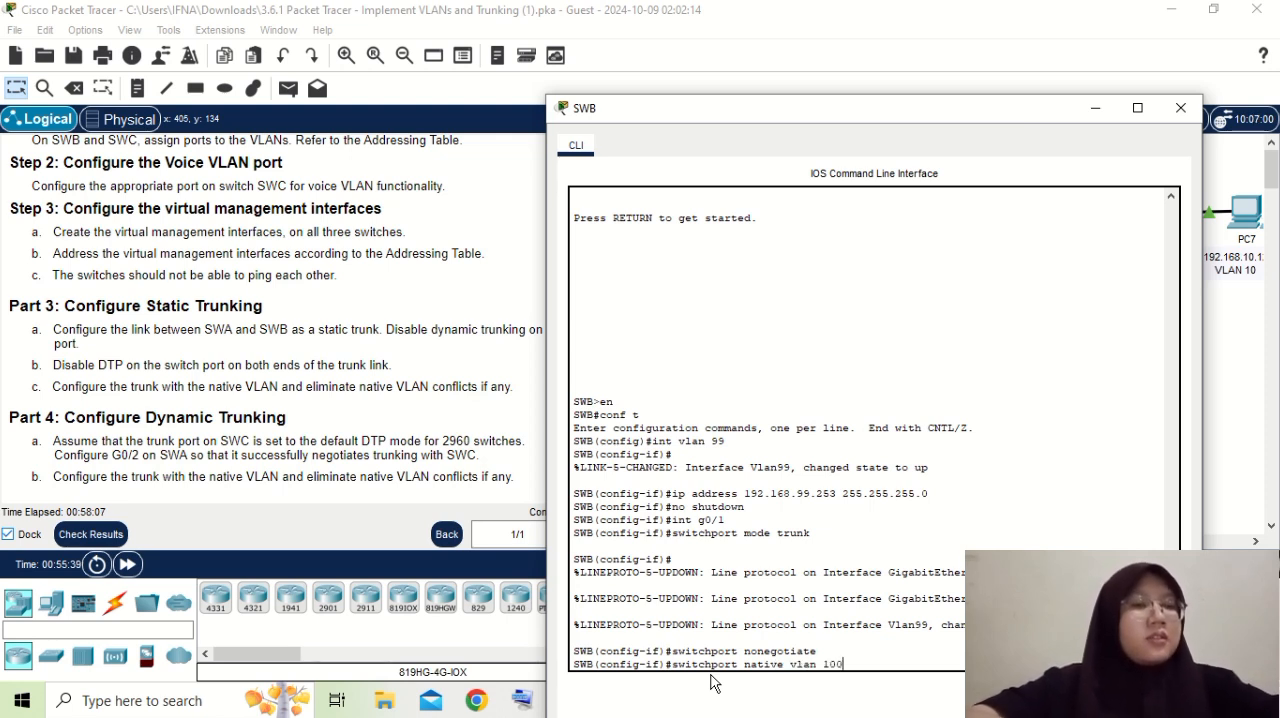
{"action": "key", "text": "Return"}
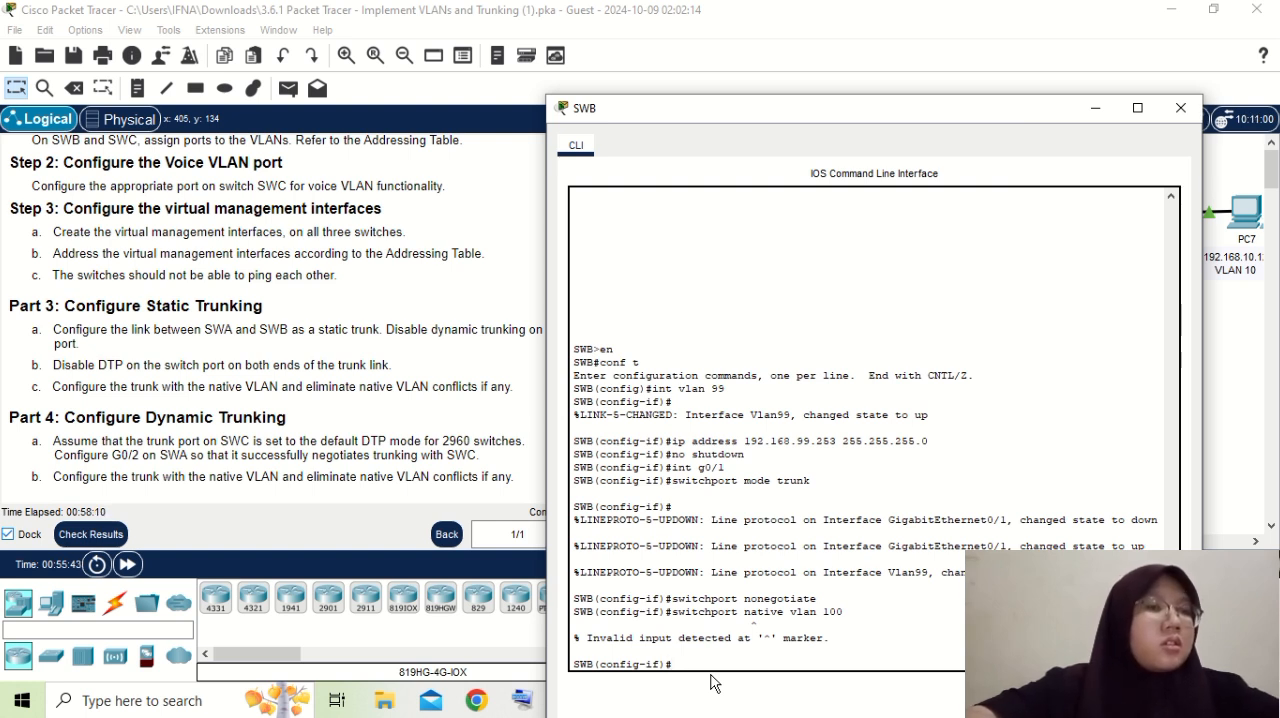
- Set VLAN 100 as the native VLAN on SWB's g0/1 with "switchport trunk native vlan 100" and minimize SWB's window
{"action": "key", "text": "Up"}
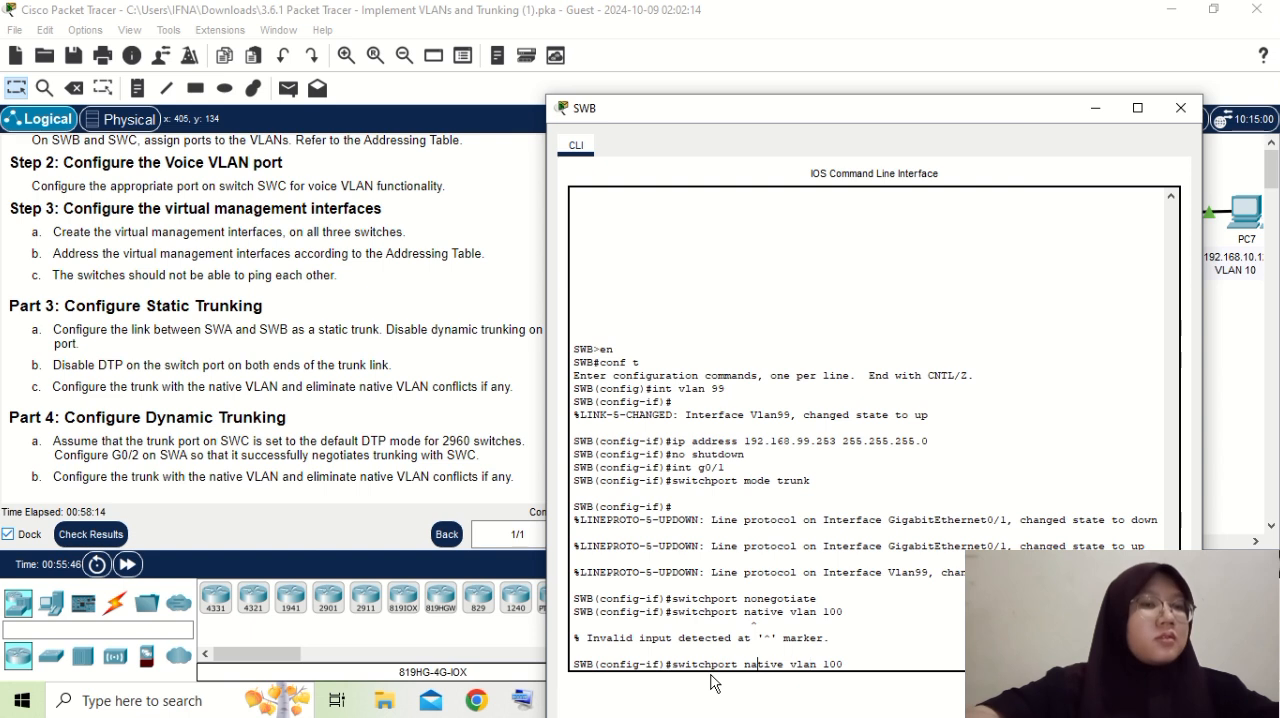
{"action": "type", "text": "trunk"}
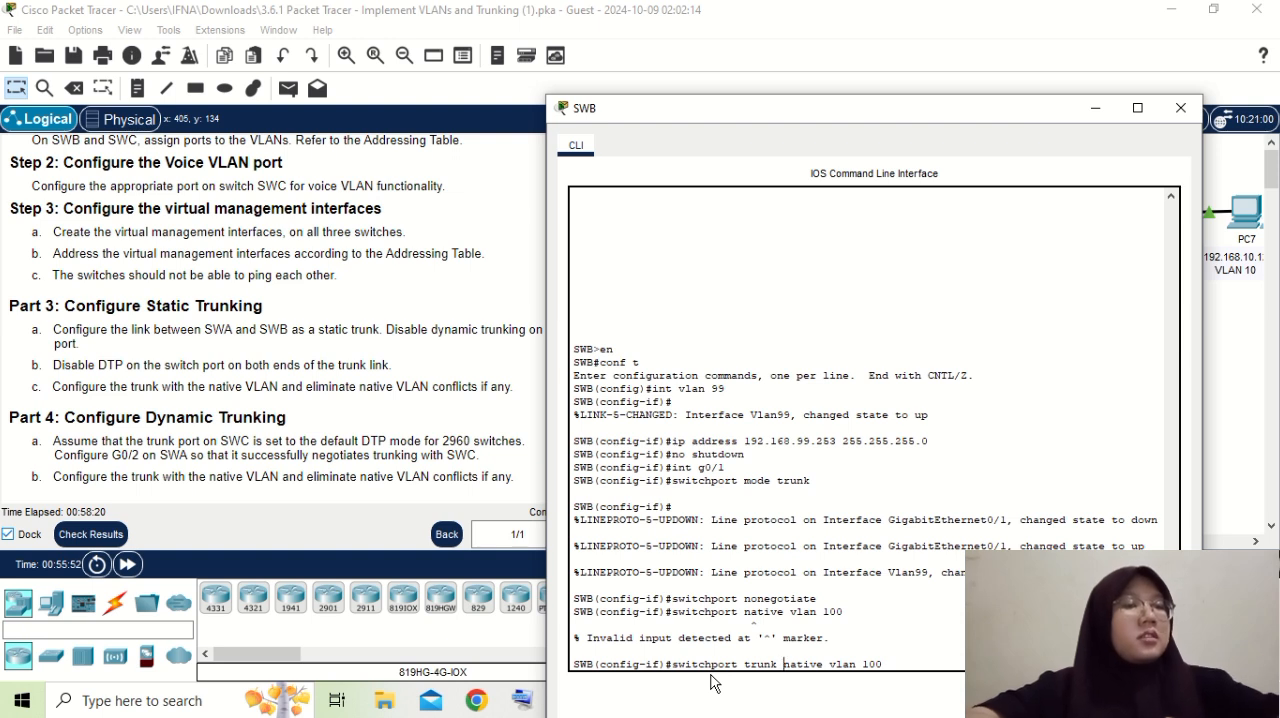
{"action": "key", "text": "Return"}
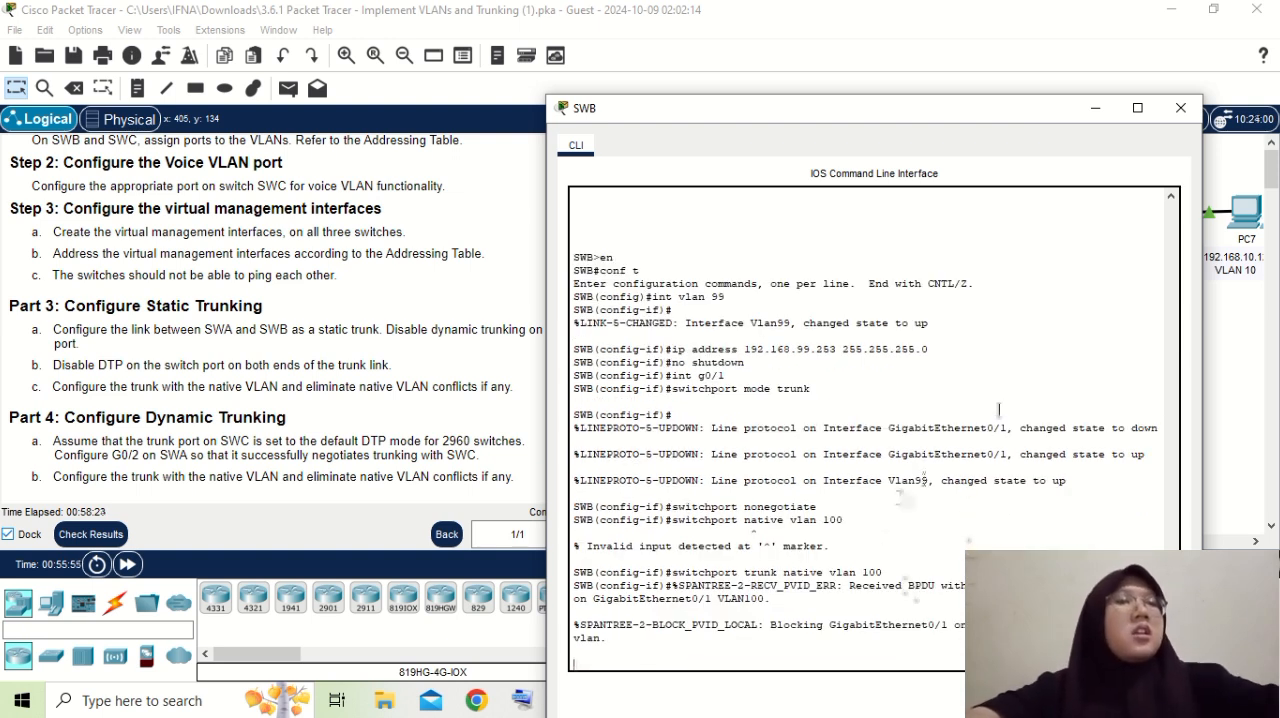
{"action": "left_click", "coordinate": [1093, 109]}
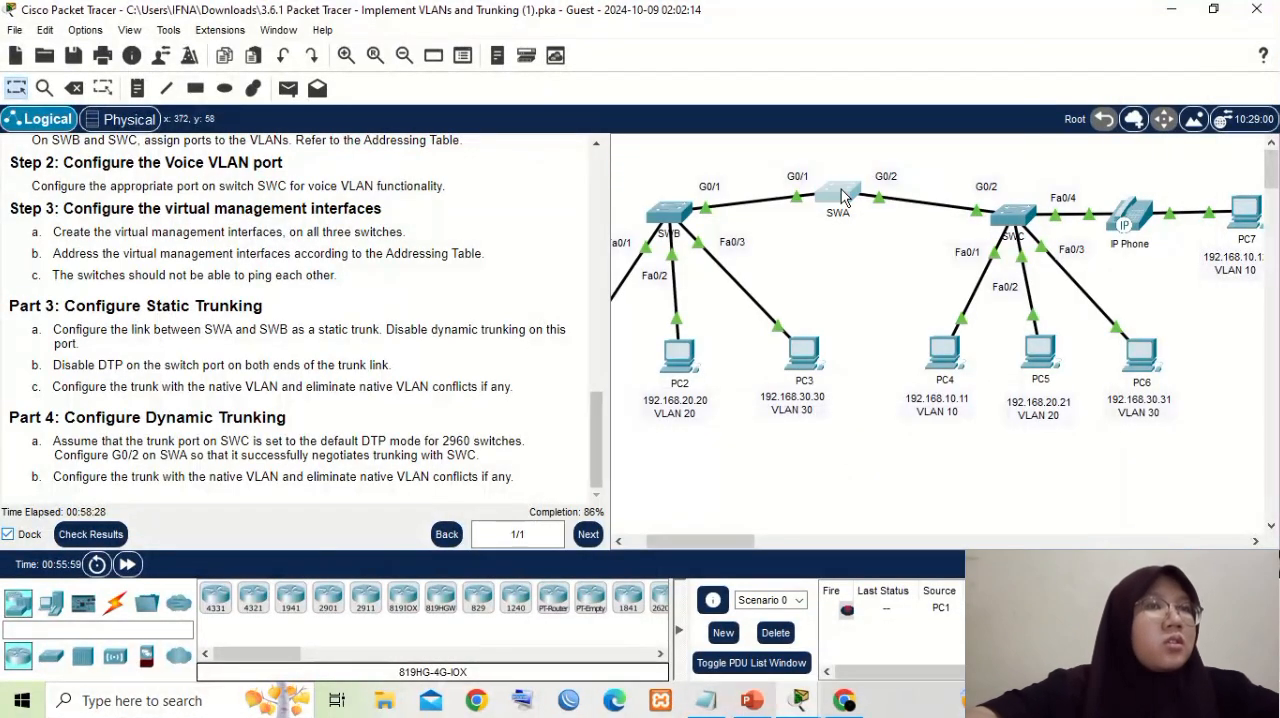
- Open SWA's command line and enter interface configuration for its g0/1 port with "int g0/1"
{"action": "left_click", "coordinate": [842, 197]}
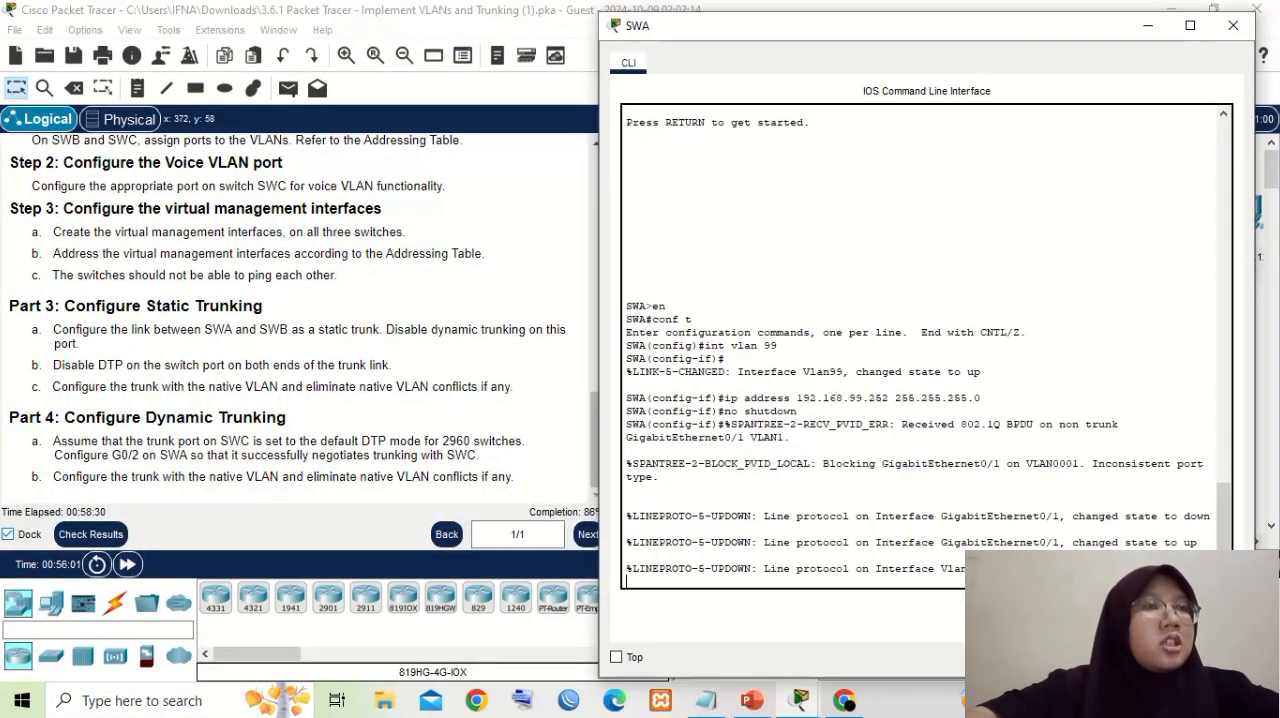
{"action": "key", "text": "Return"}
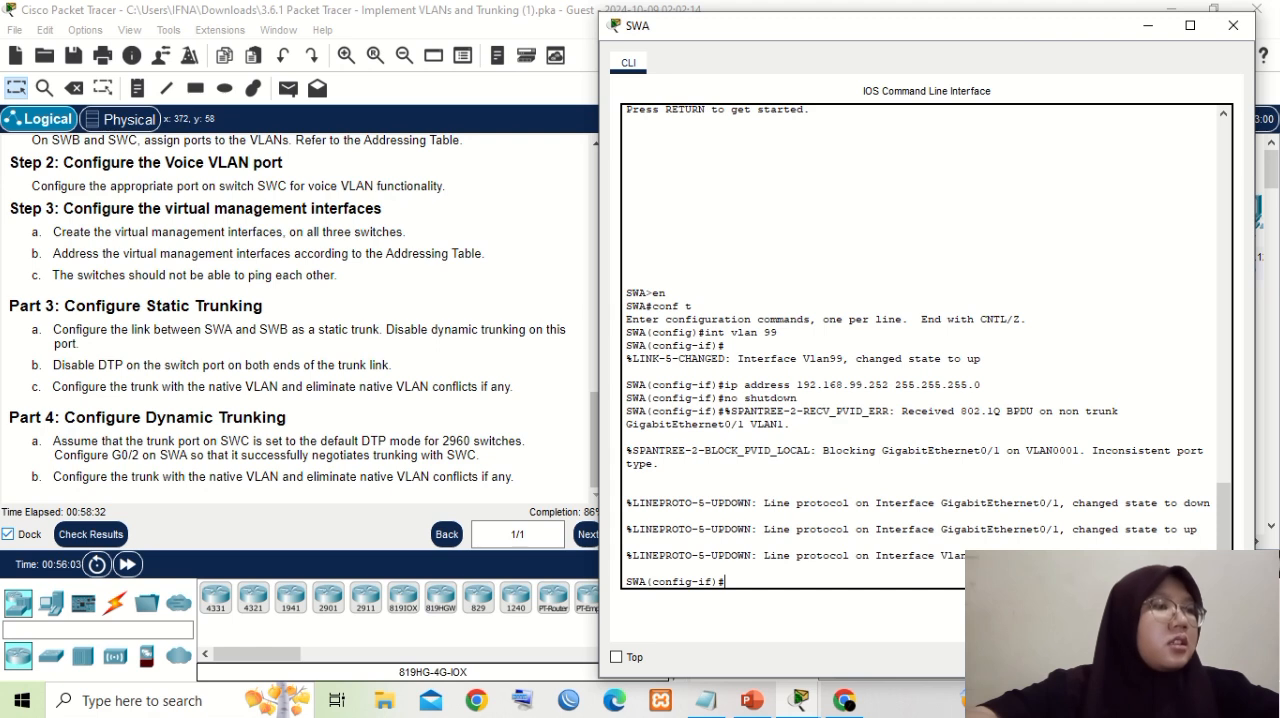
{"action": "type", "text": "int"}
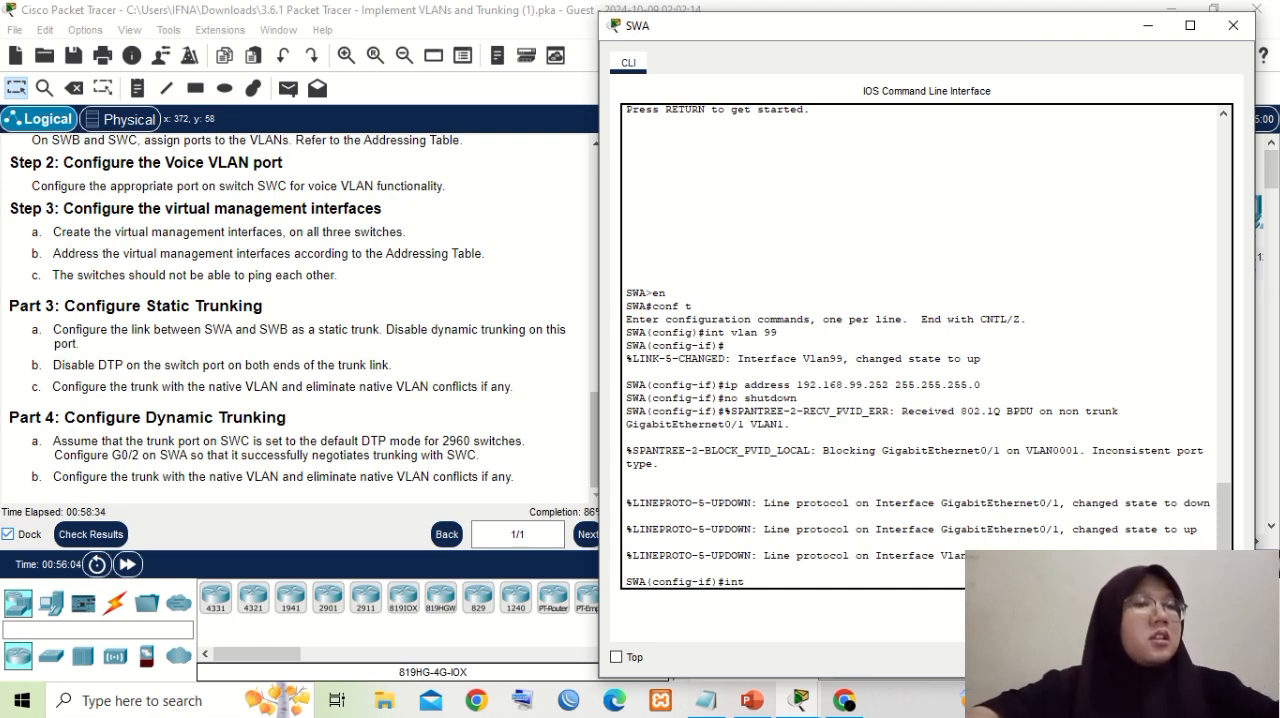
{"action": "type", "text": " g0/"}
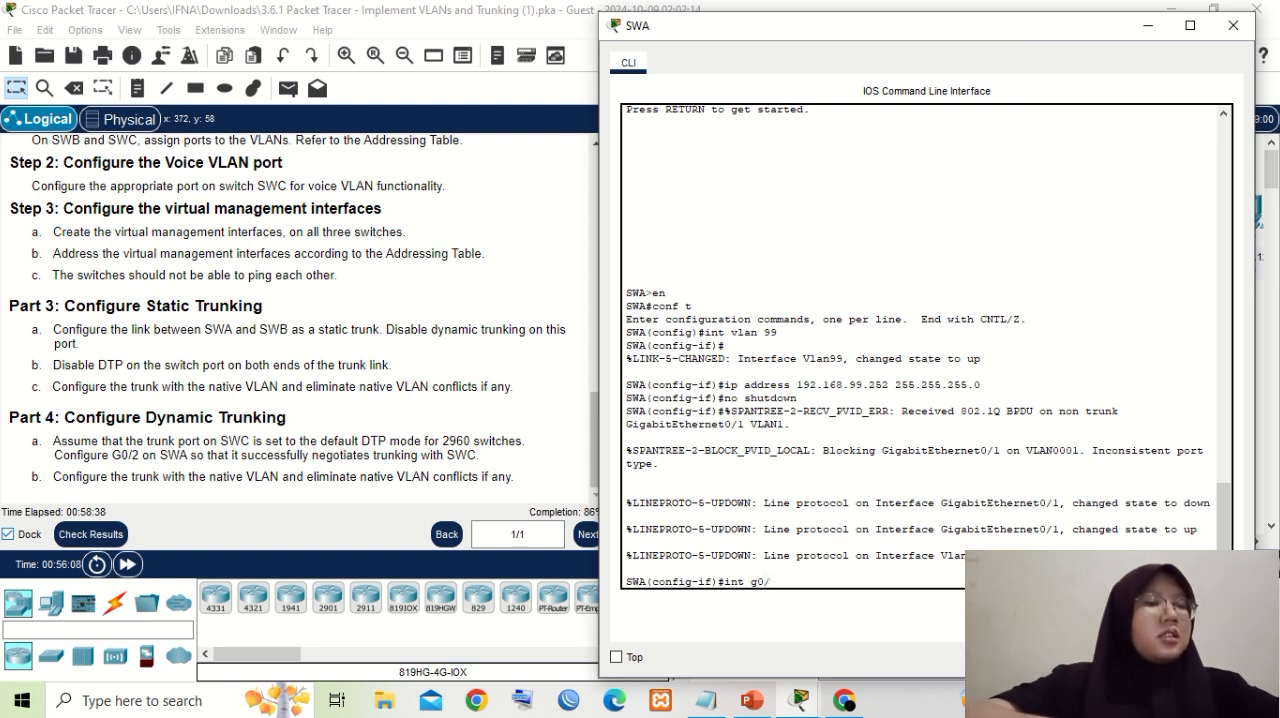
{"action": "type", "text": "1"}
{"action": "key", "text": "Return"}
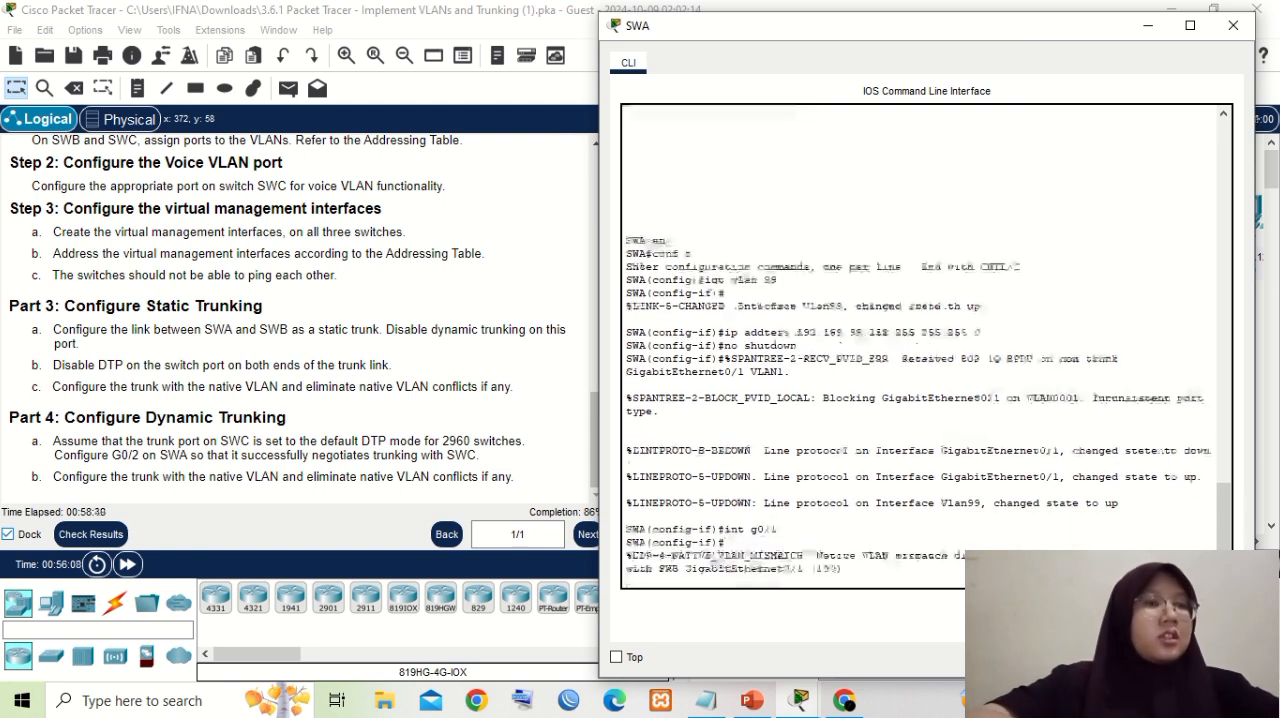
{"action": "key", "text": "Return"}
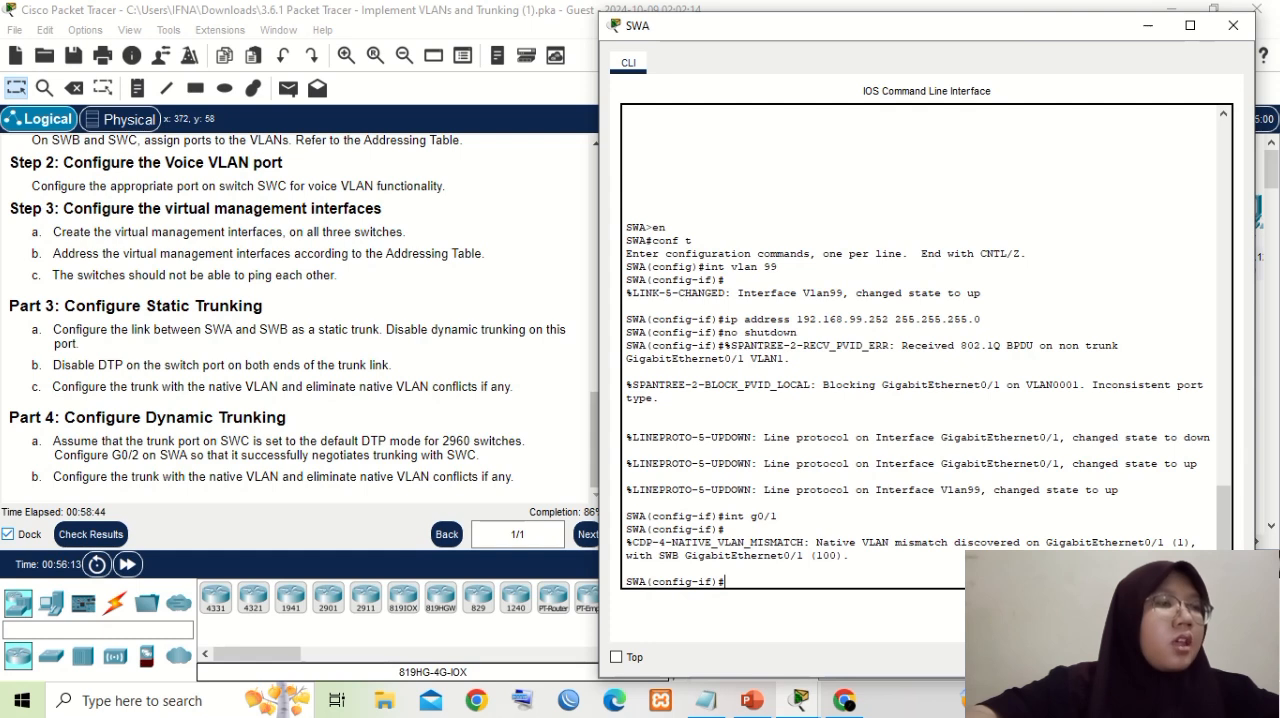
- Check the trunk commands used on SWB and make SWA's g0/1 port a static trunk with "switchport mode trunk"
{"action": "type", "text": "s"}
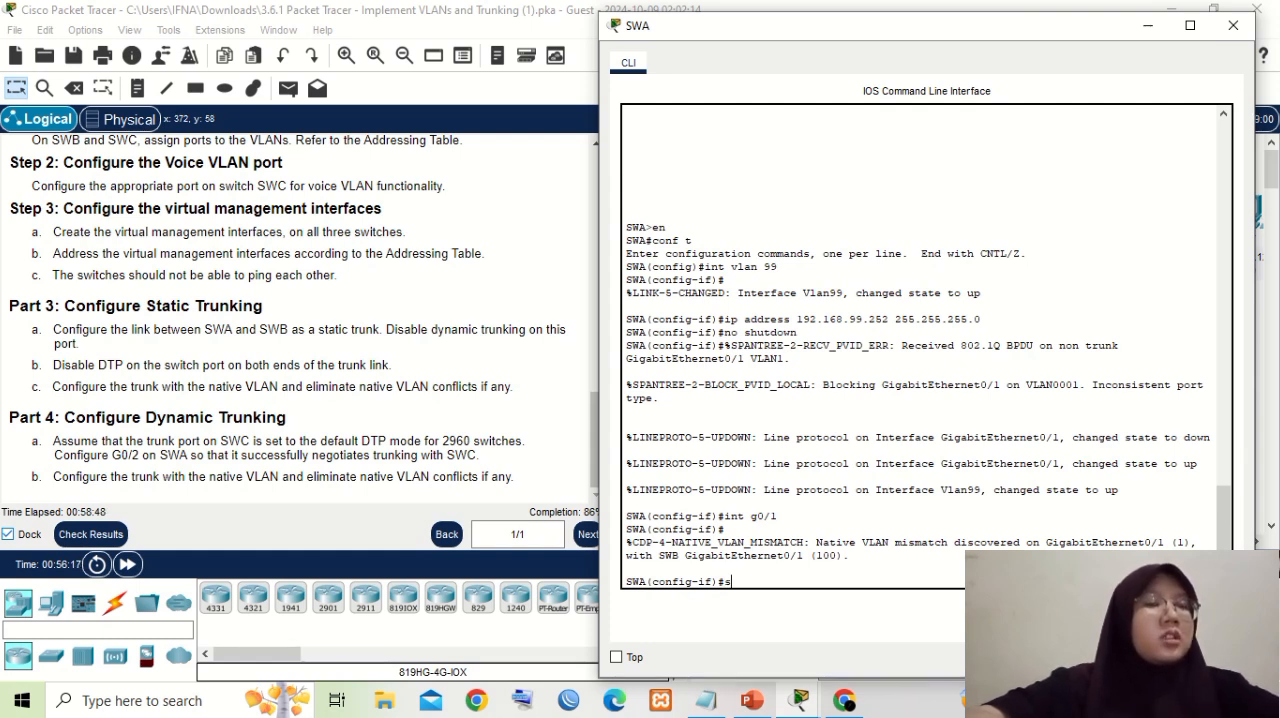
{"action": "mouse_move", "coordinate": [800, 700]}
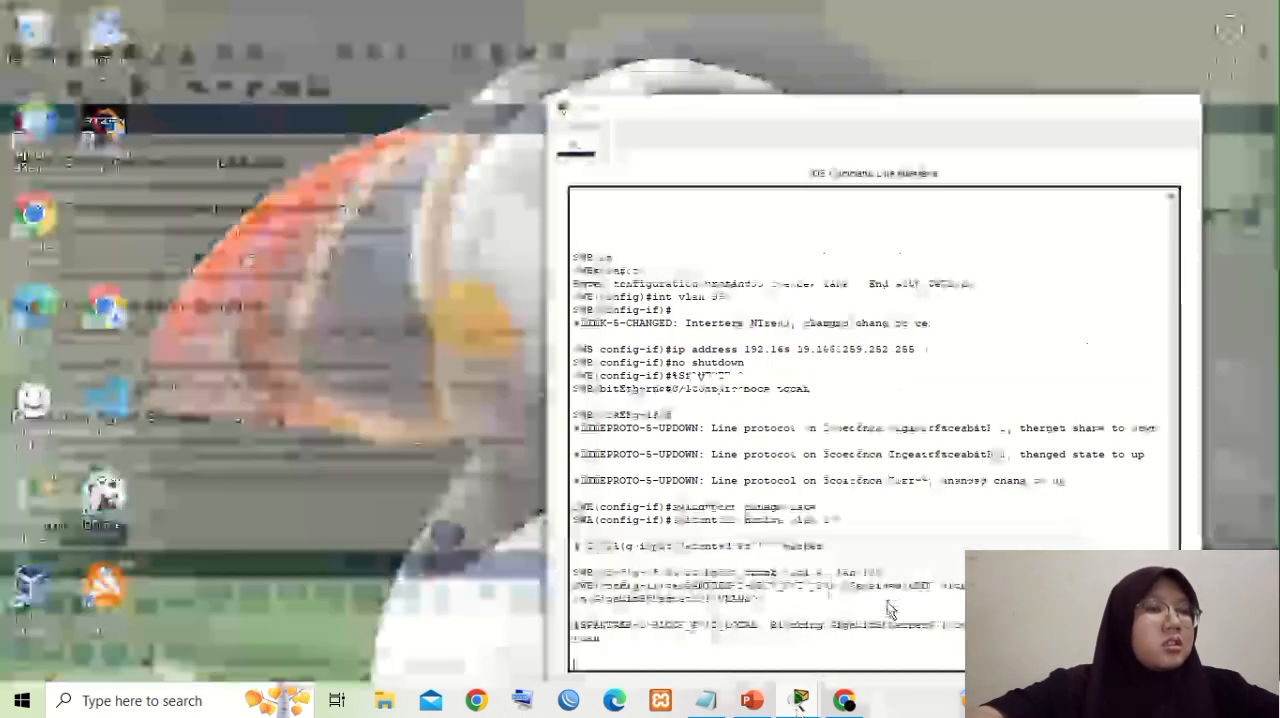
{"action": "left_click", "coordinate": [887, 610]}
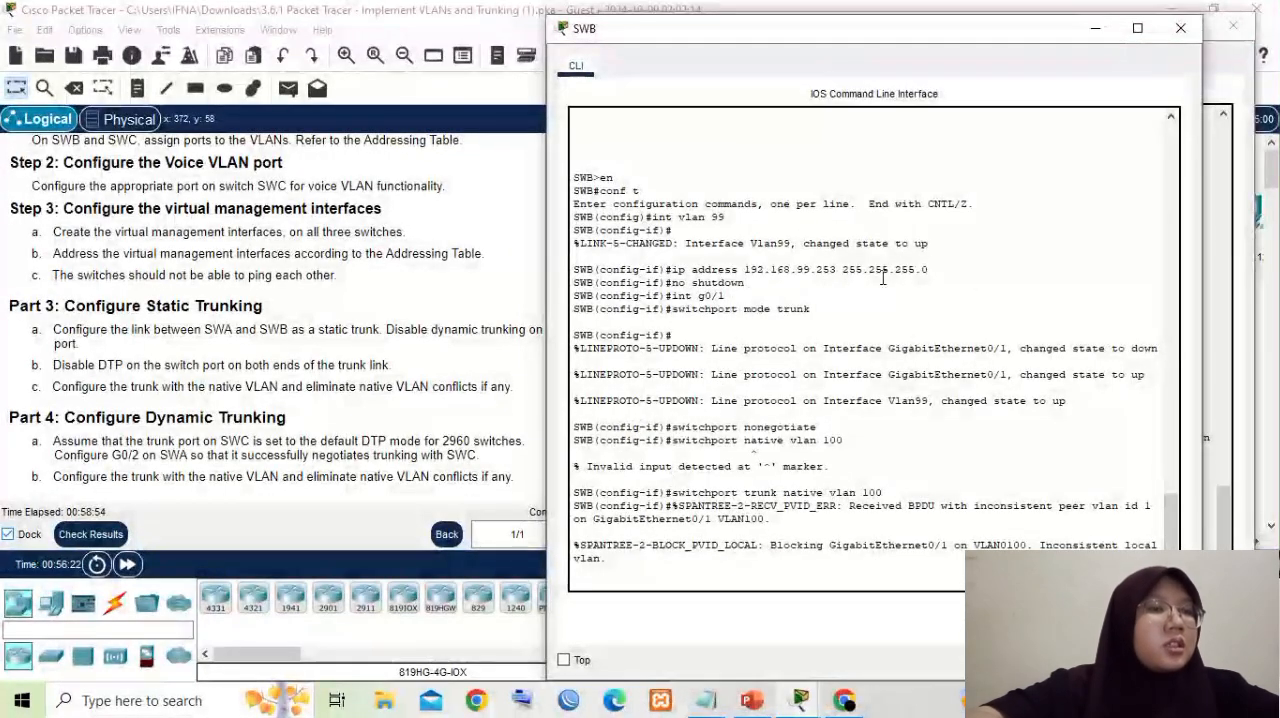
{"action": "left_click", "coordinate": [1095, 28]}
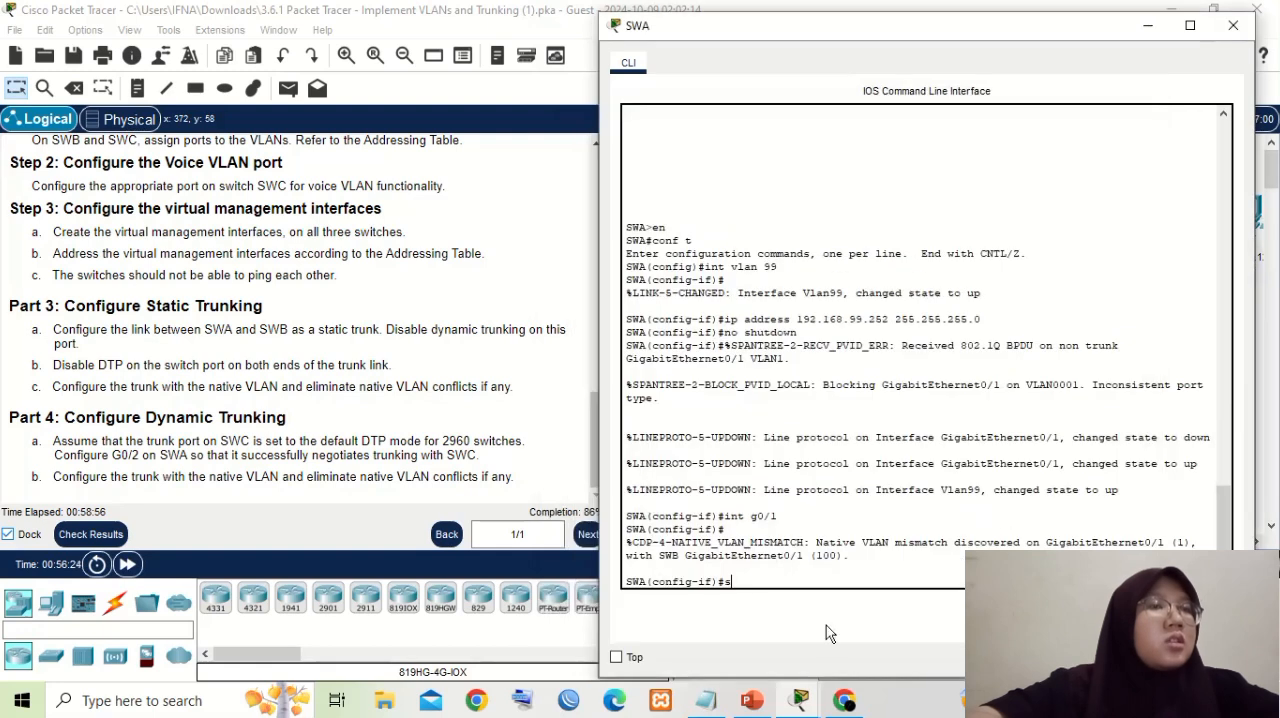
{"action": "type", "text": "t"}
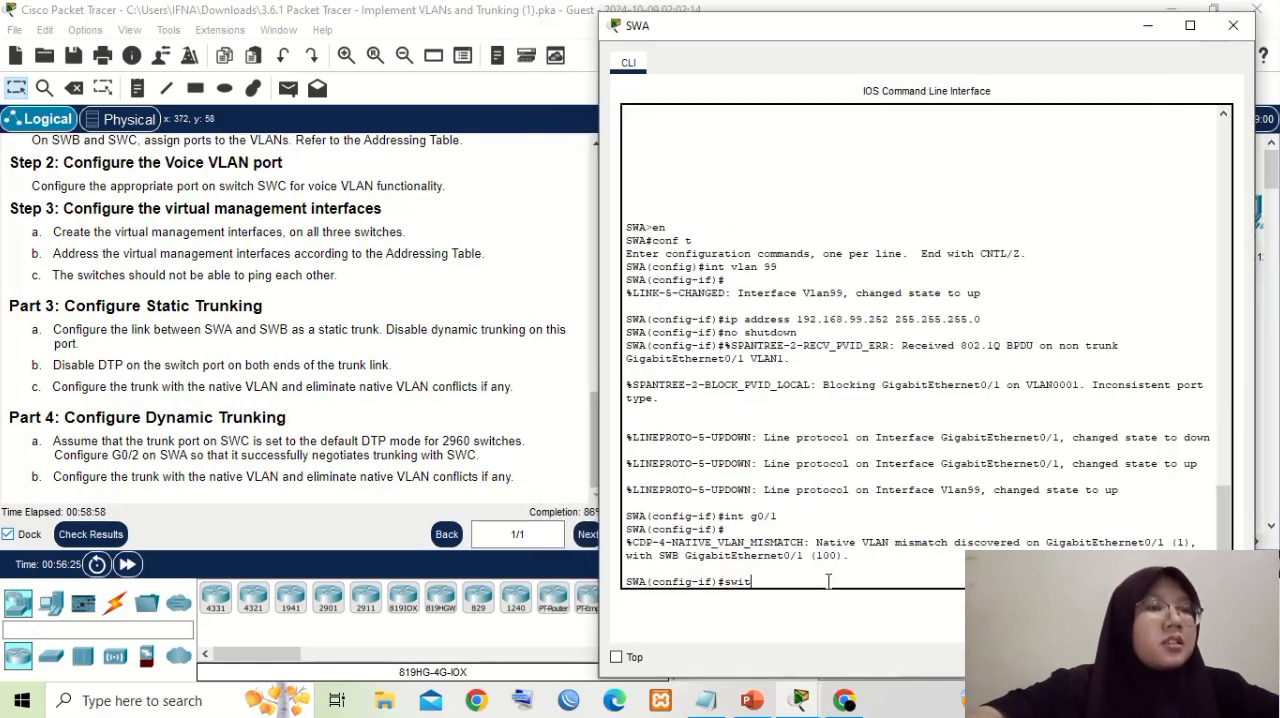
{"action": "type", "text": "chpo"}
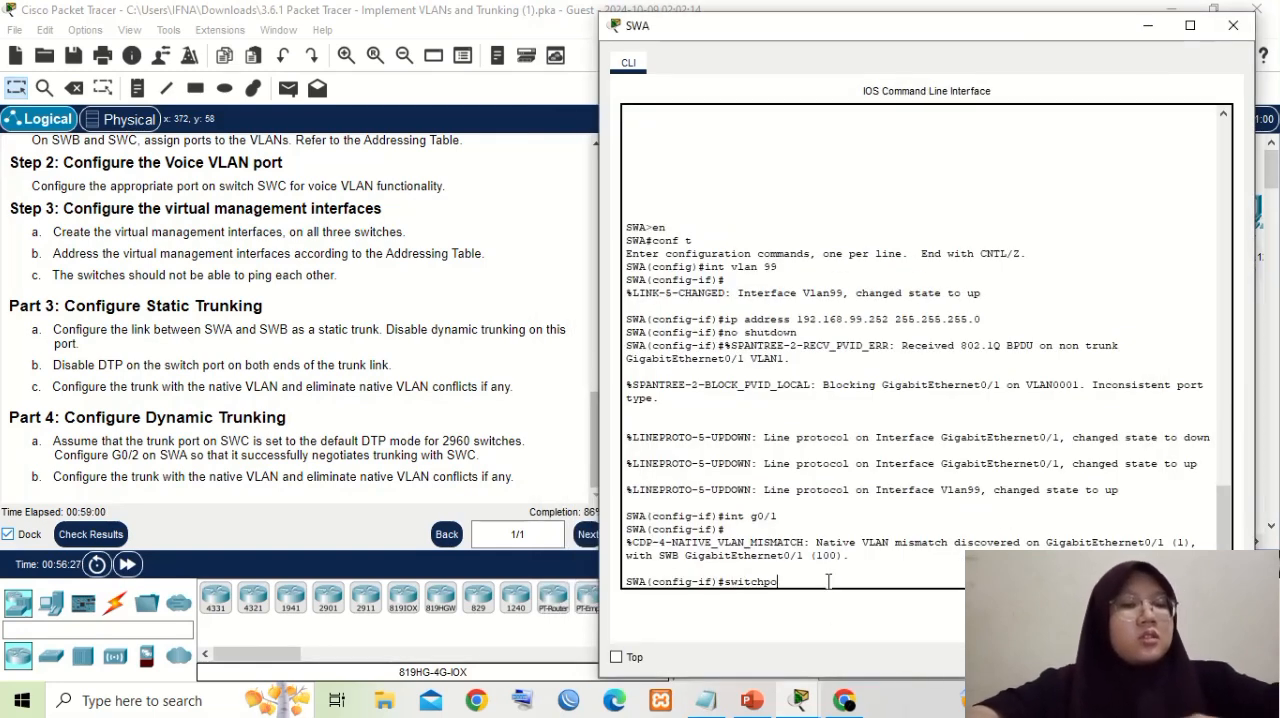
{"action": "type", "text": "rt mod"}
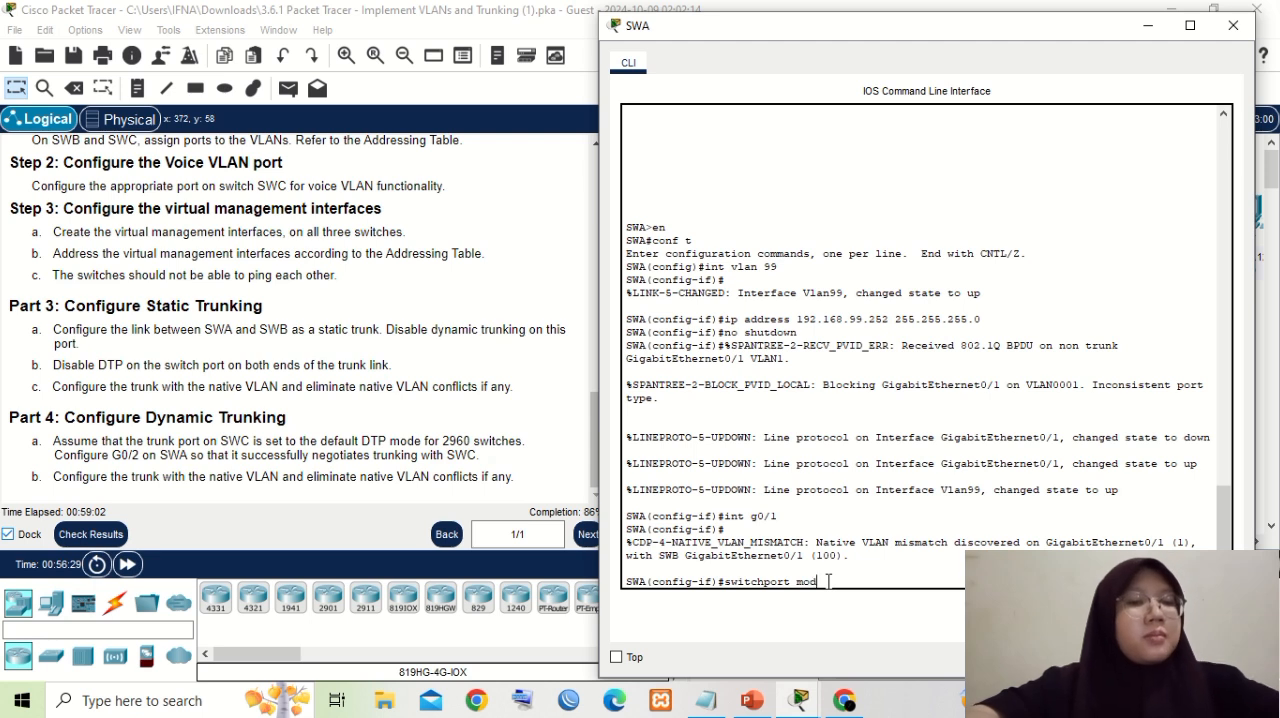
{"action": "type", "text": "e trunk"}
{"action": "key", "text": "Return"}
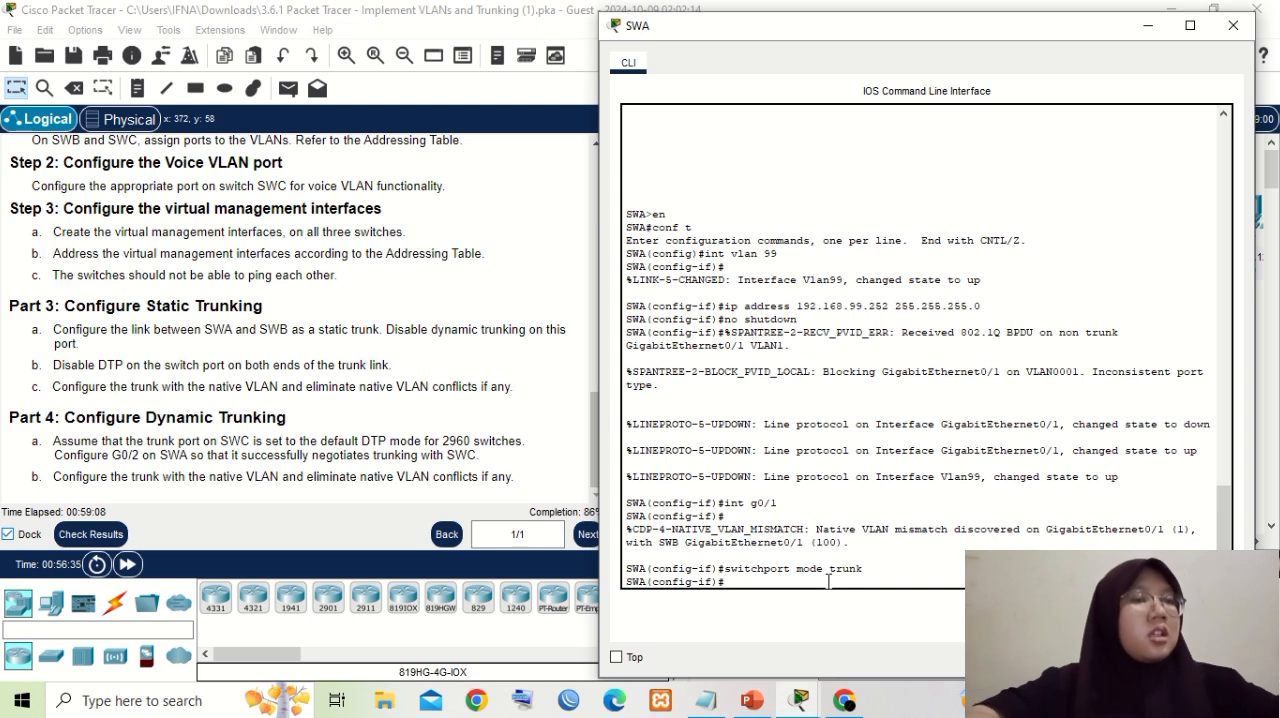
- Disable DTP on SWA's g0/1 trunk port with "switchport nonegotiate"
{"action": "type", "text": "switch"}
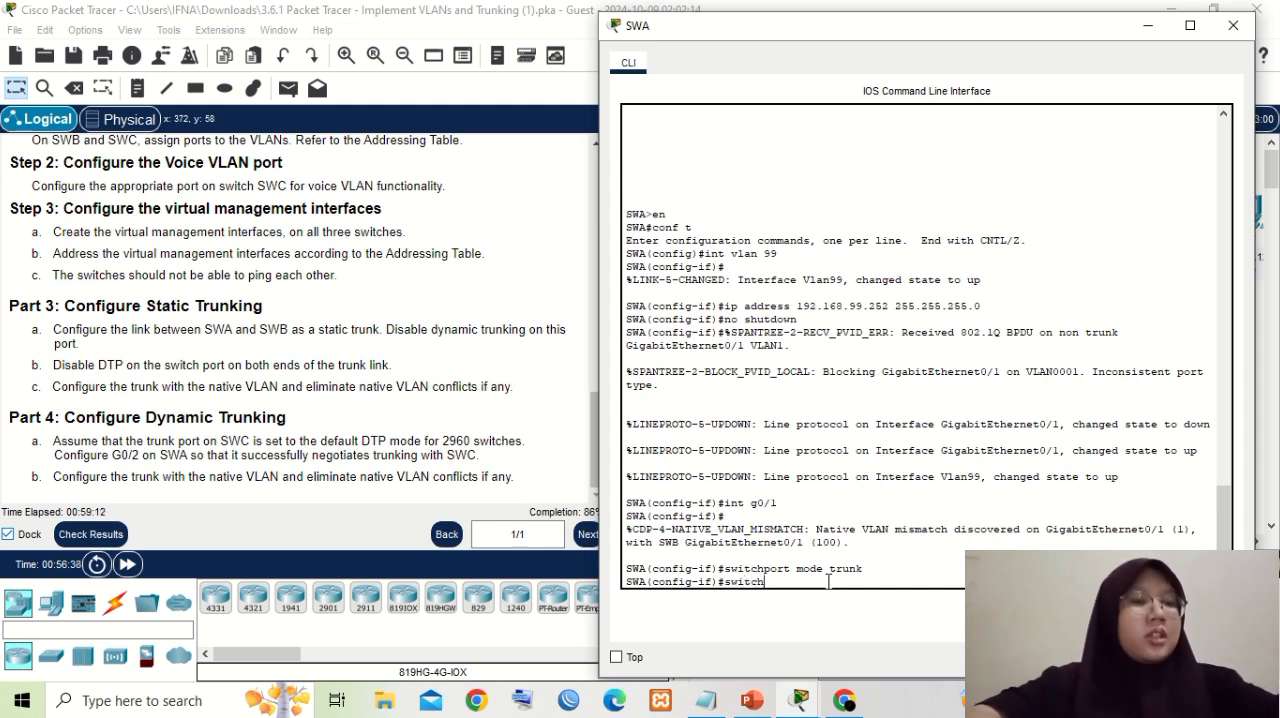
{"action": "type", "text": "port no"}
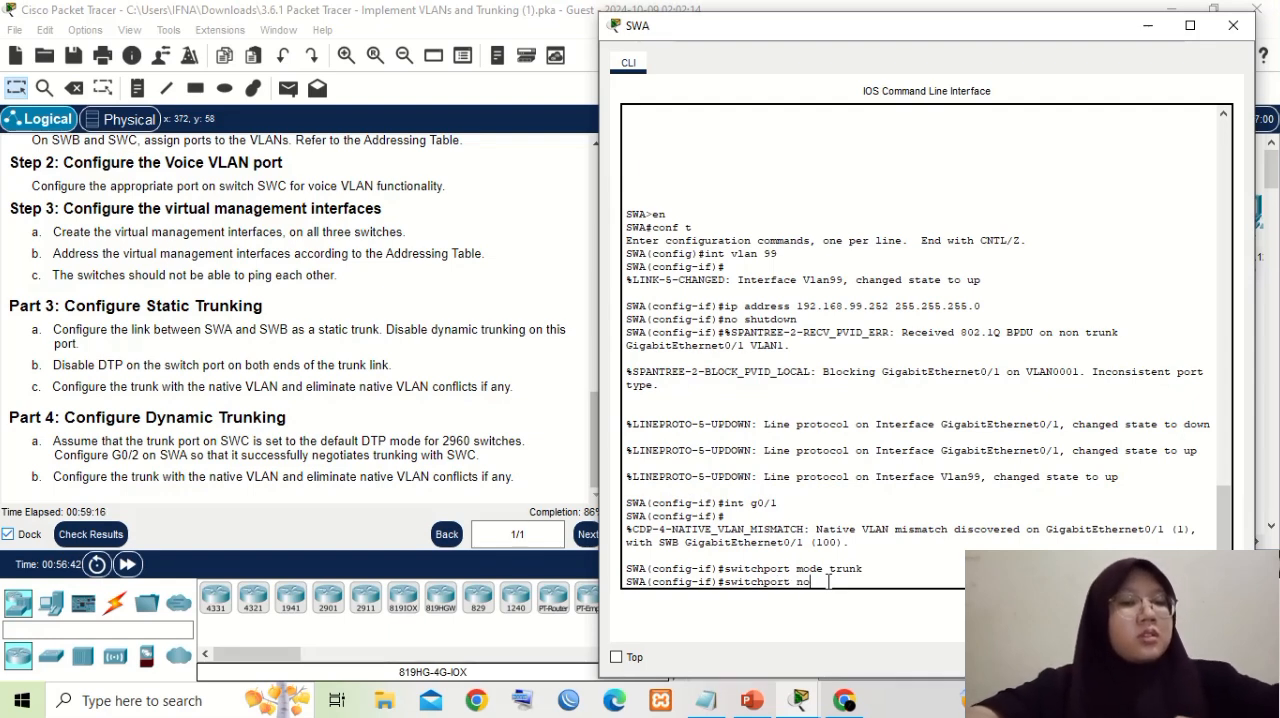
{"action": "type", "text": "negotiate"}
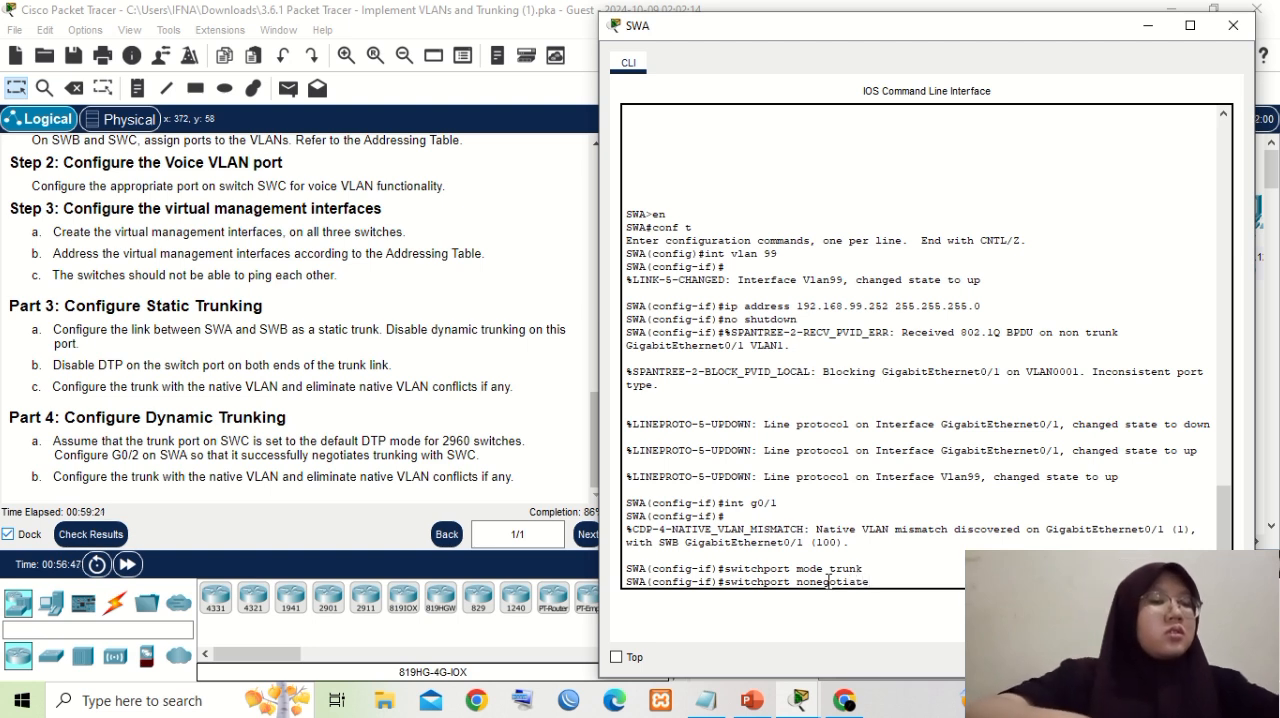
{"action": "key", "text": "Return"}
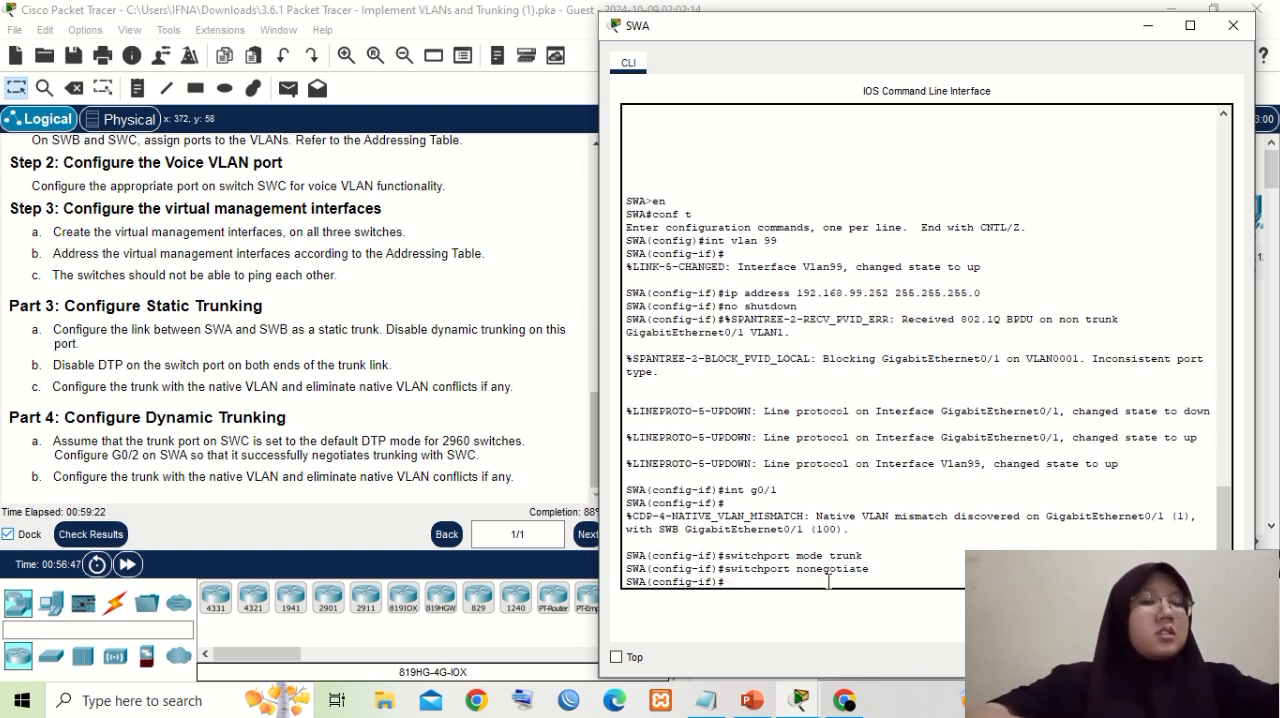
- Set VLAN 100 as the native VLAN on SWA's g0/1 trunk with "switchport trunk native vlan 100"
{"action": "type", "text": "swi"}
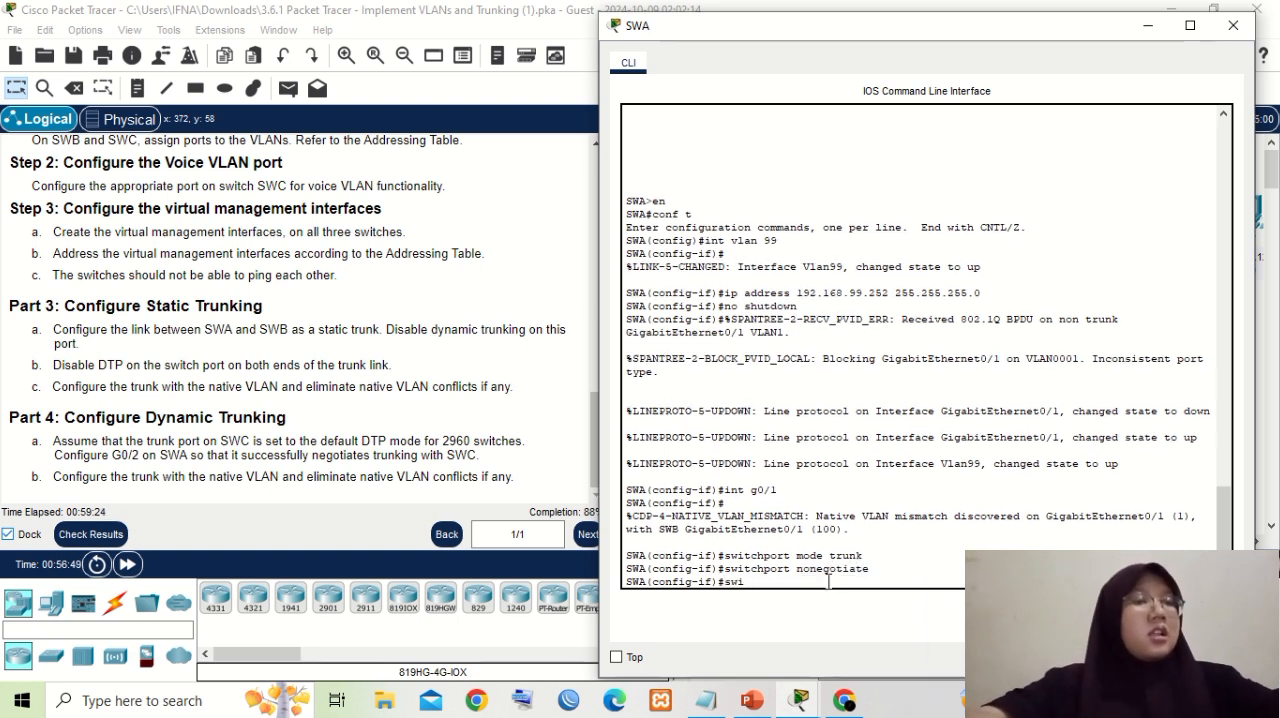
{"action": "type", "text": "tchport"}
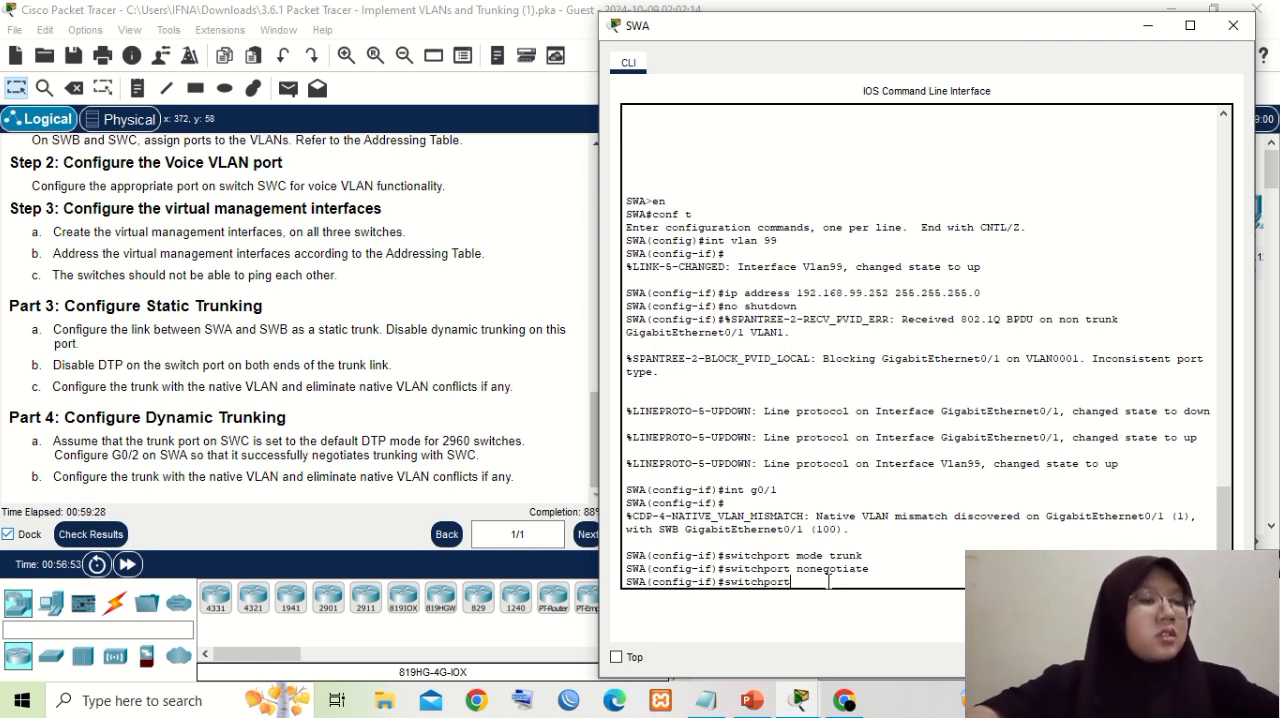
{"action": "type", "text": " trun"}
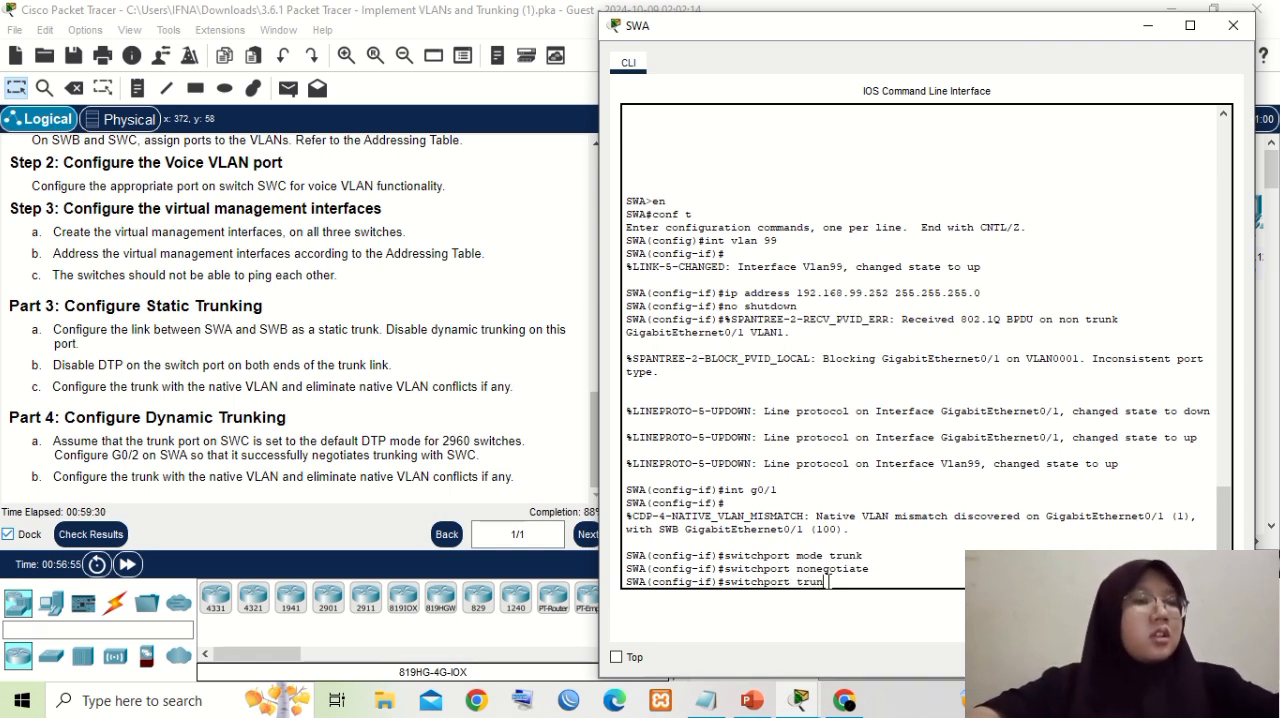
{"action": "type", "text": "k native vlan 100"}
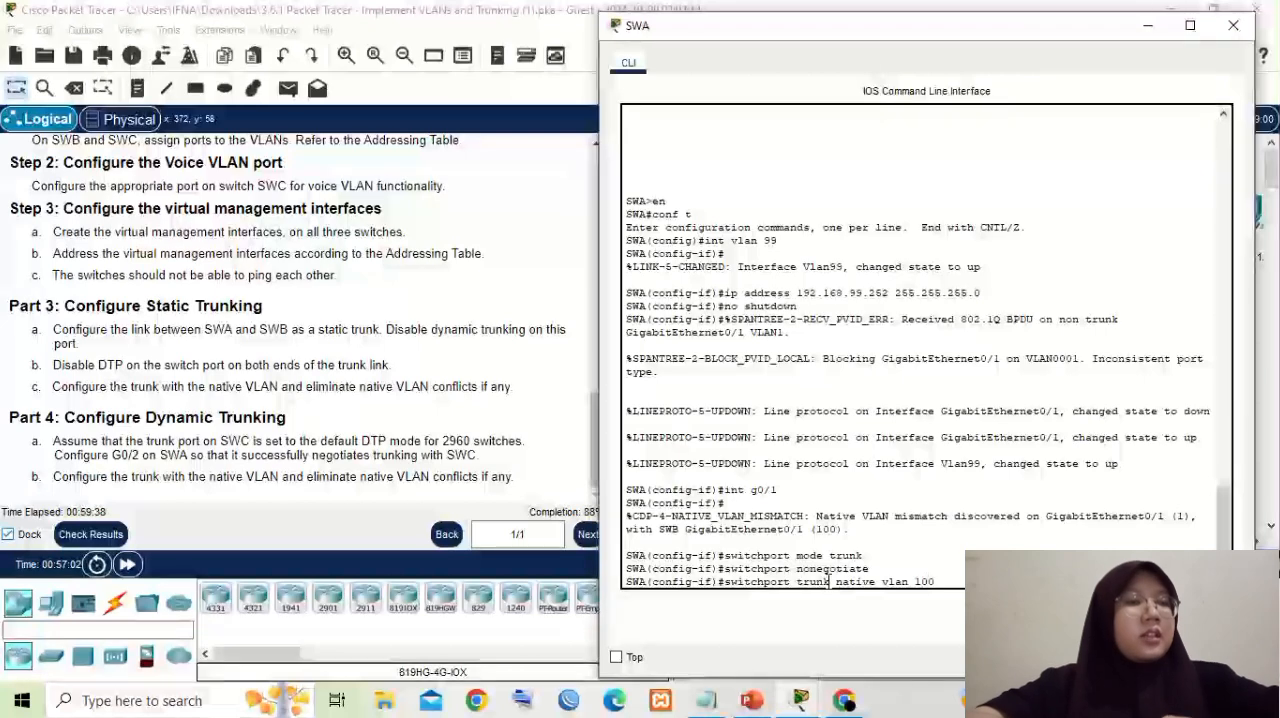
{"action": "key", "text": "Return"}
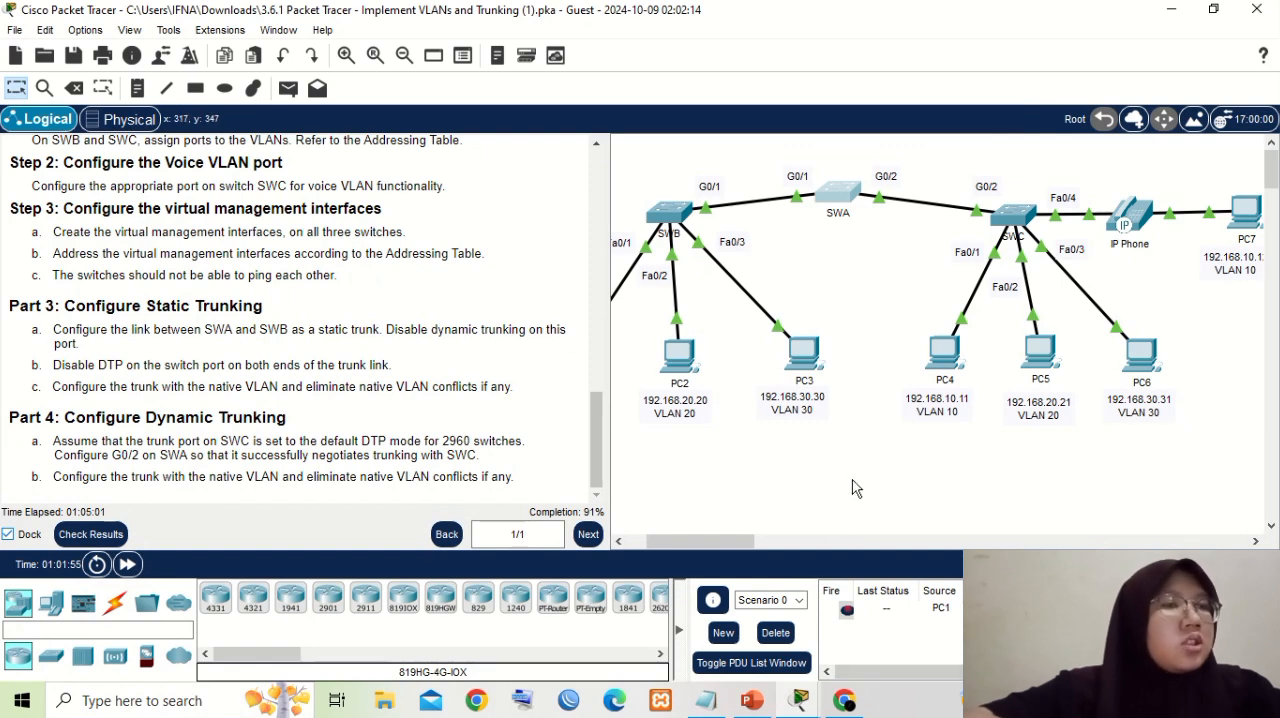
- Return to SWA's console, exit configuration mode to privileged EXEC with two "exit" commands, and begin a "show" command
{"action": "mouse_move", "coordinate": [802, 703]}
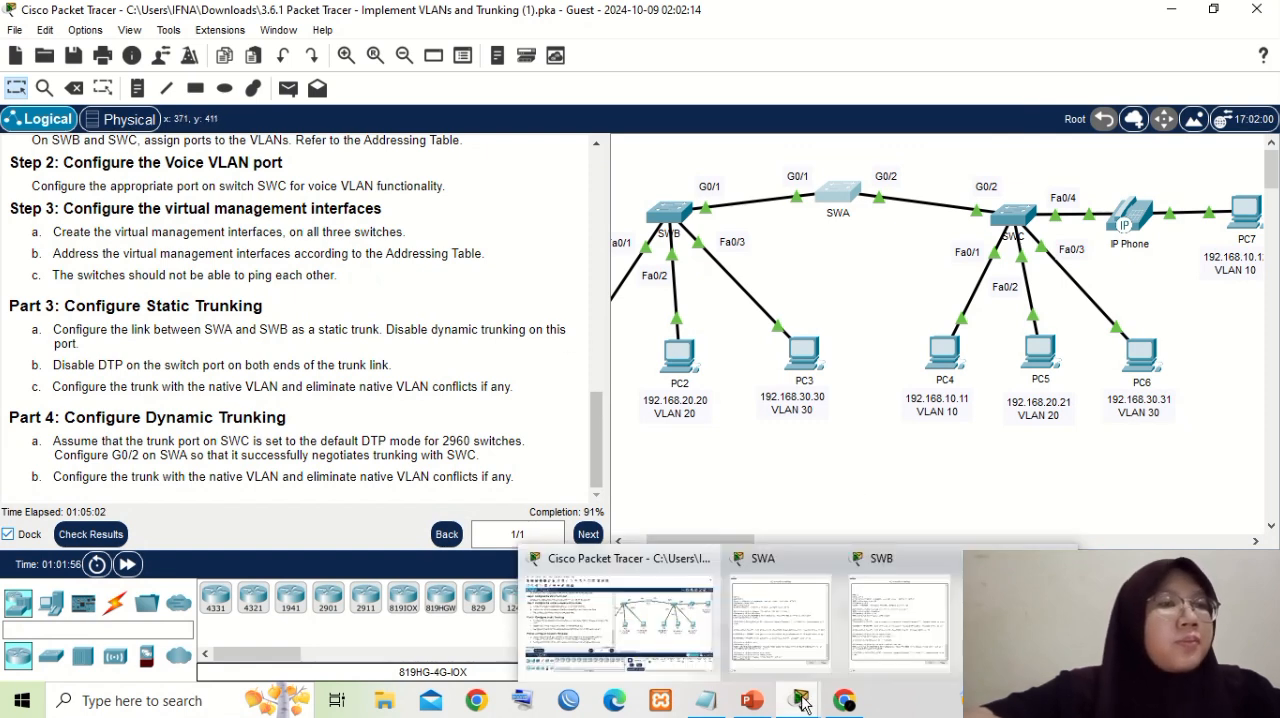
{"action": "left_click", "coordinate": [764, 580]}
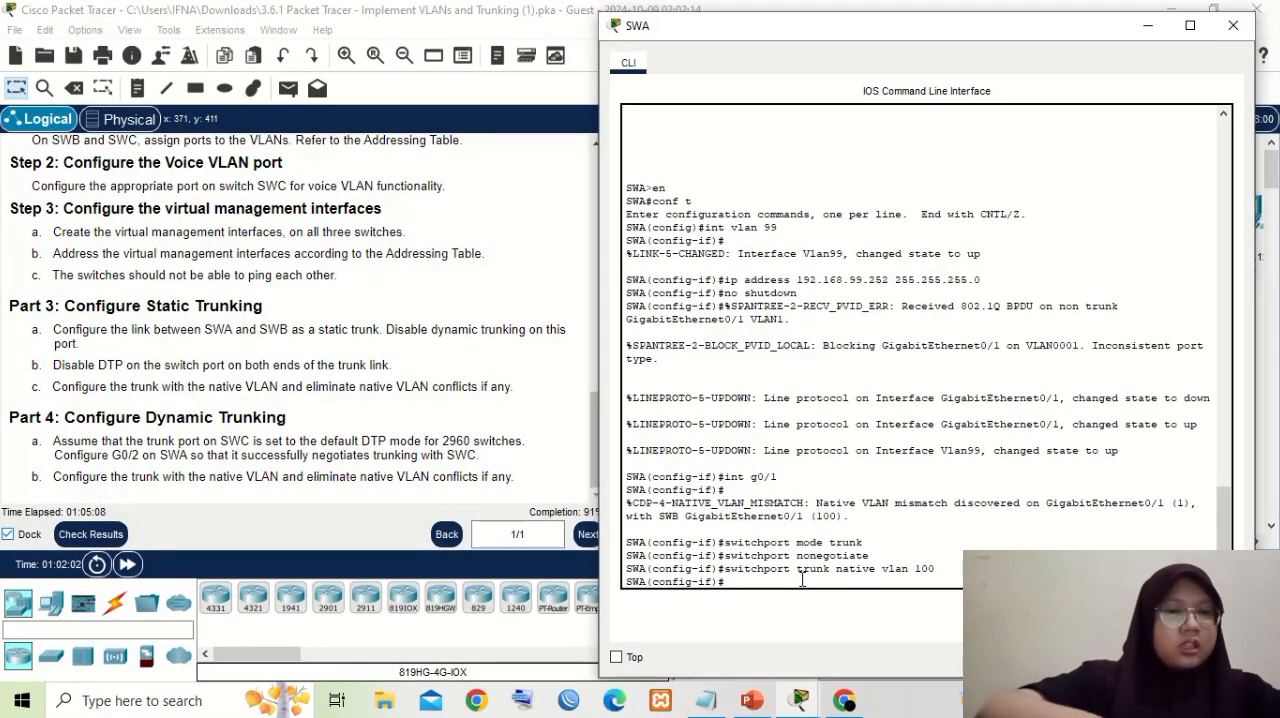
{"action": "type", "text": "ex"}
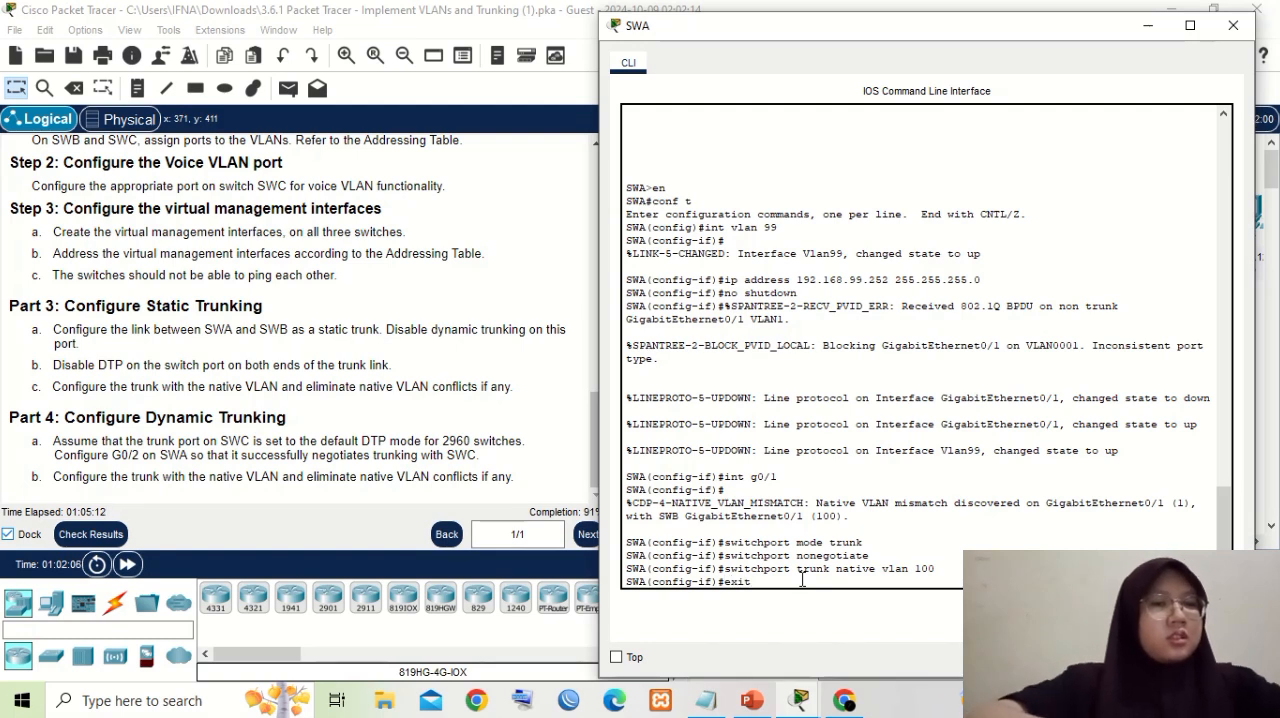
{"action": "type", "text": "it"}
{"action": "key", "text": "Return"}
{"action": "type", "text": "exit"}
{"action": "key", "text": "Return"}
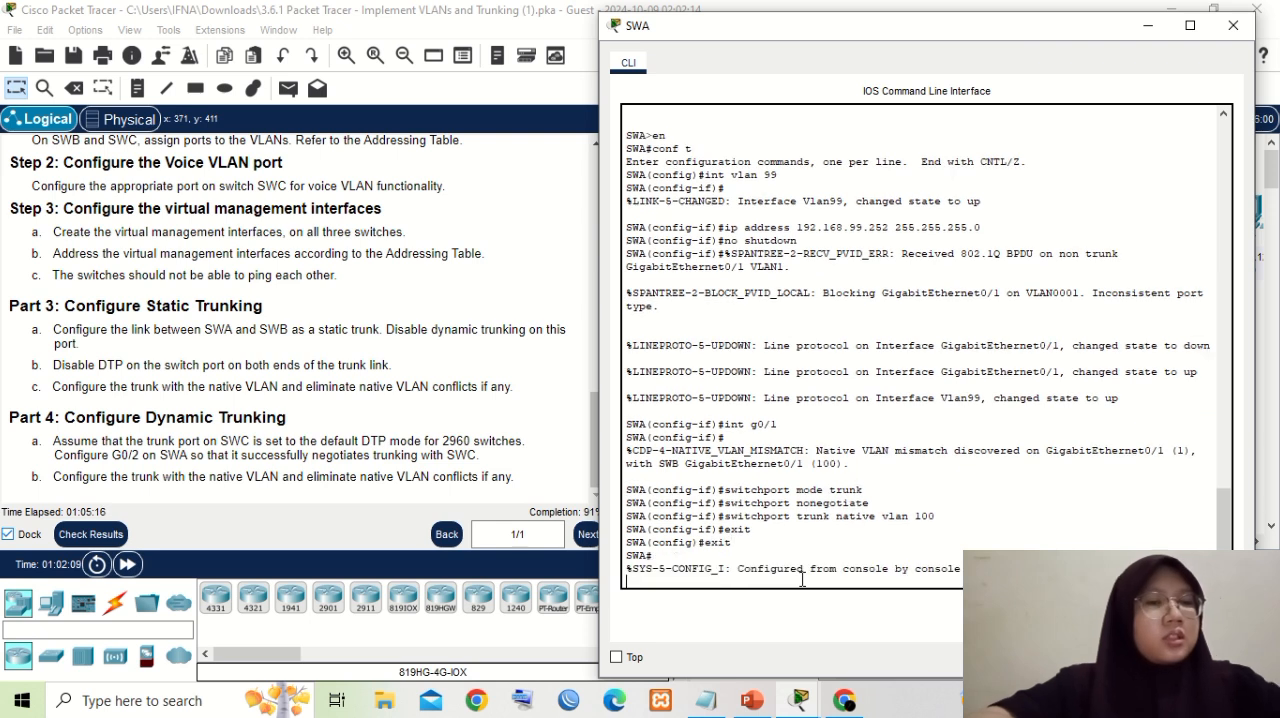
{"action": "type", "text": "show"}
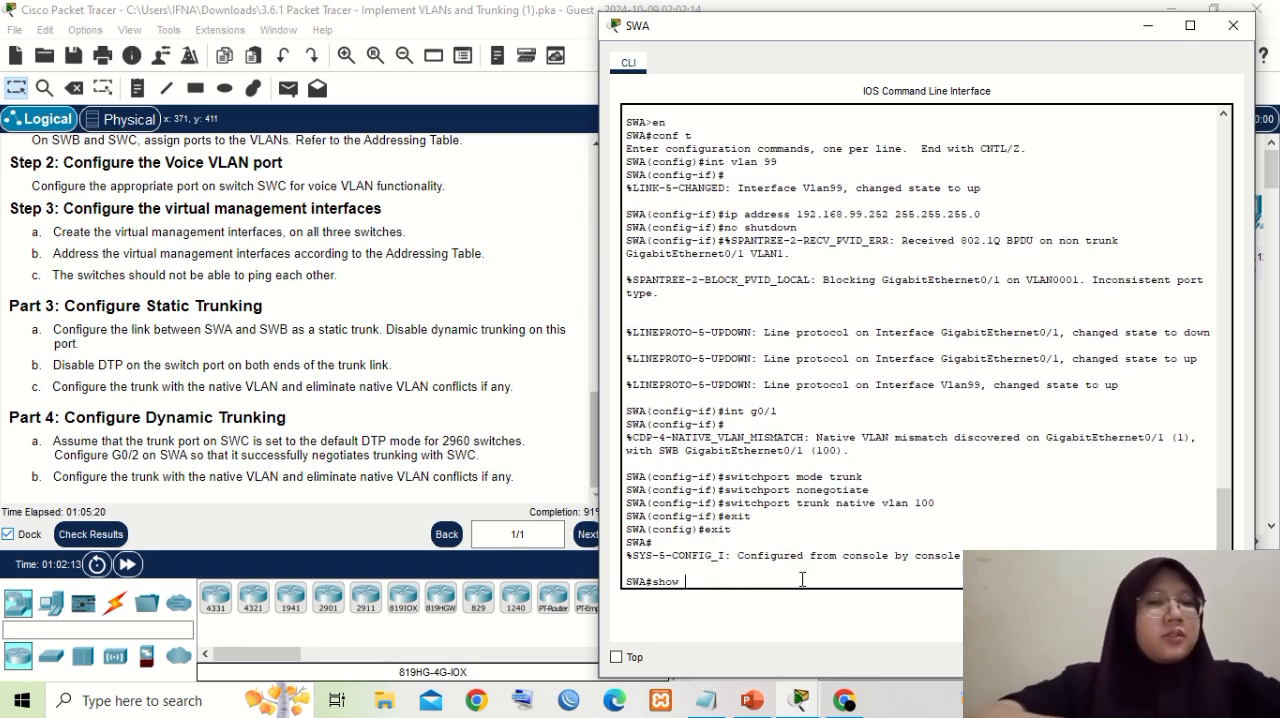
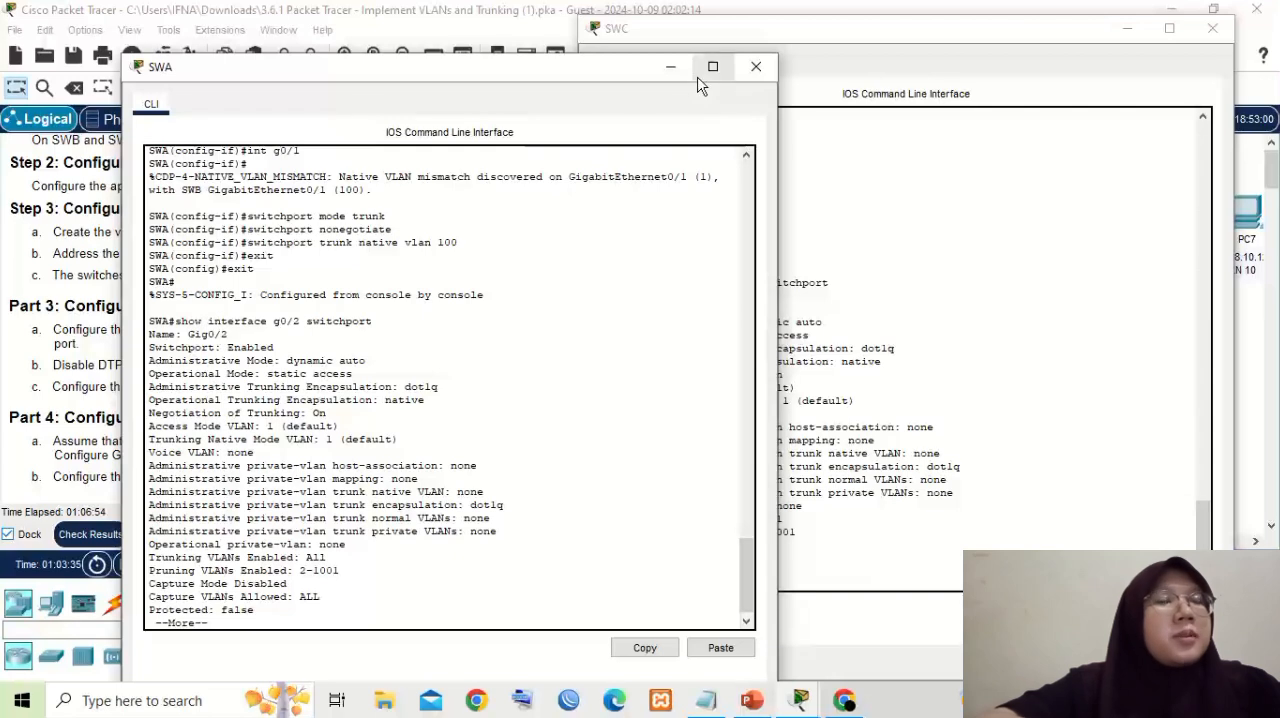
- Minimize SWC's console, move SWA's console beside the instructions, and page through the rest of its g0/2 switchport status back to the prompt
{"action": "left_click", "coordinate": [1125, 32]}
{"action": "left_click", "coordinate": [1127, 29]}
{"action": "left_click_drag", "start_coordinate": [519, 68], "coordinate": [995, 68]}
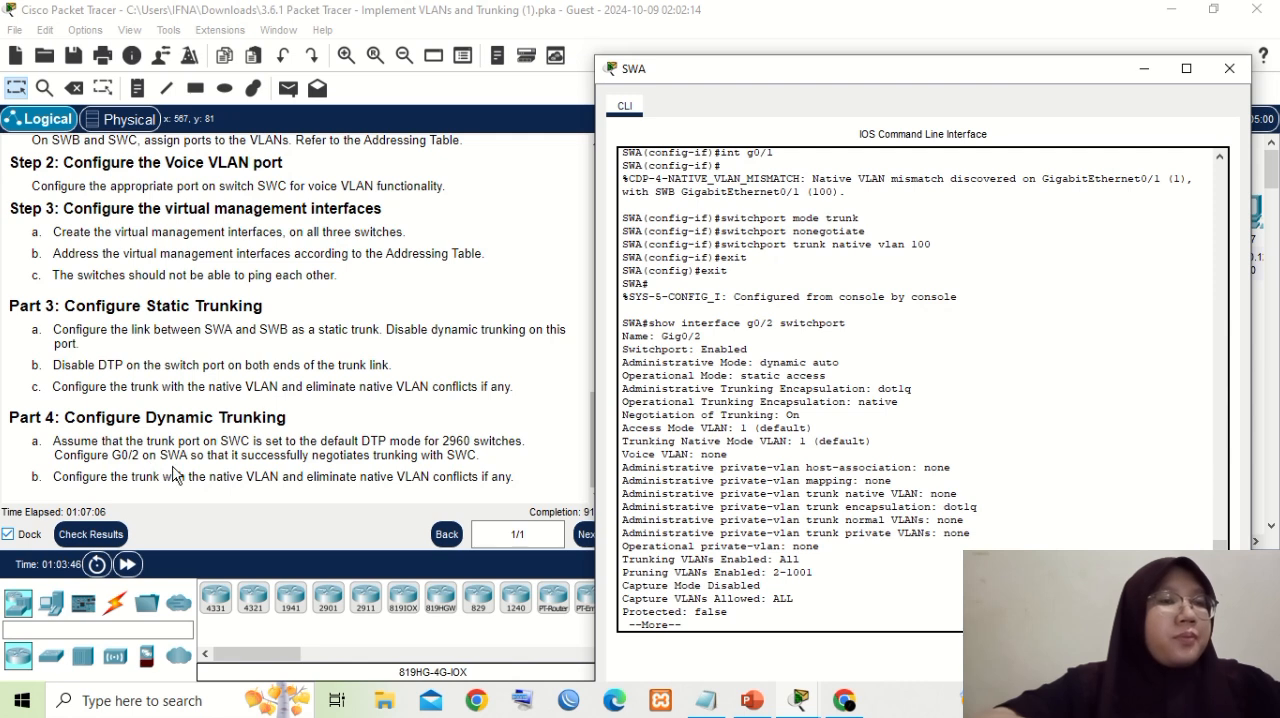
{"action": "scroll", "coordinate": [746, 604], "scroll_direction": "down", "scroll_amount": 1}
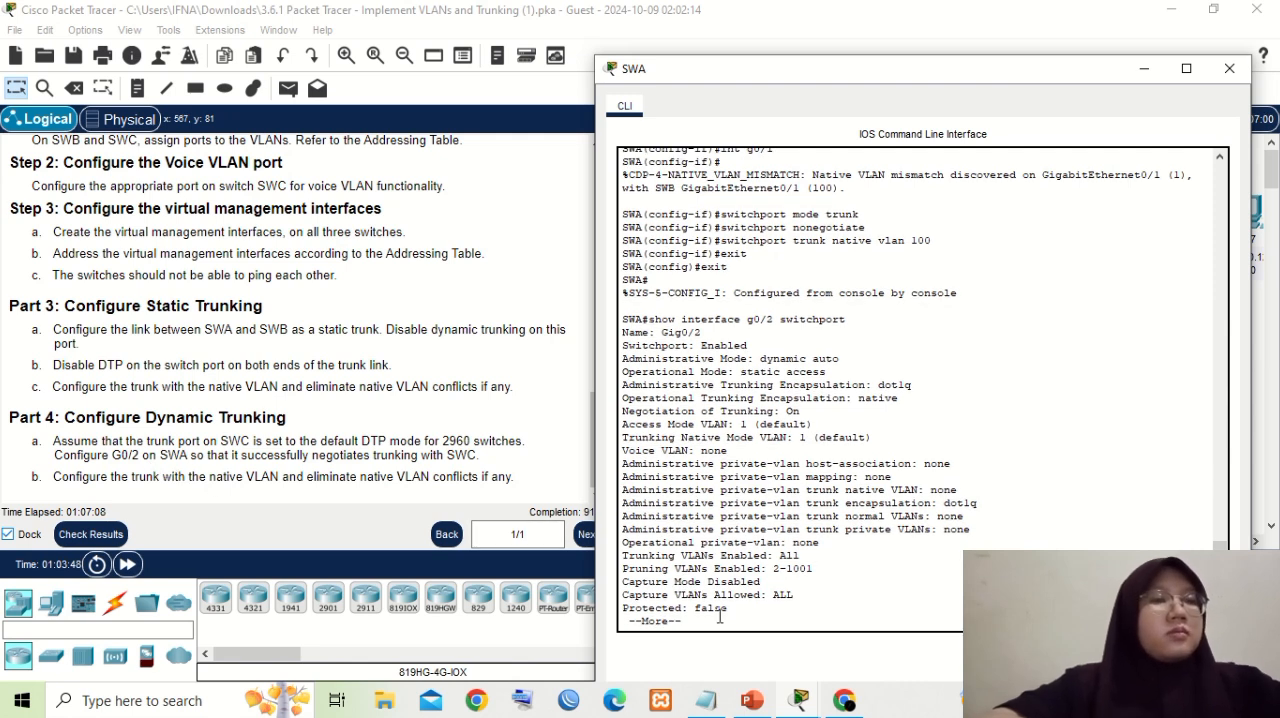
{"action": "key", "text": "Return"}
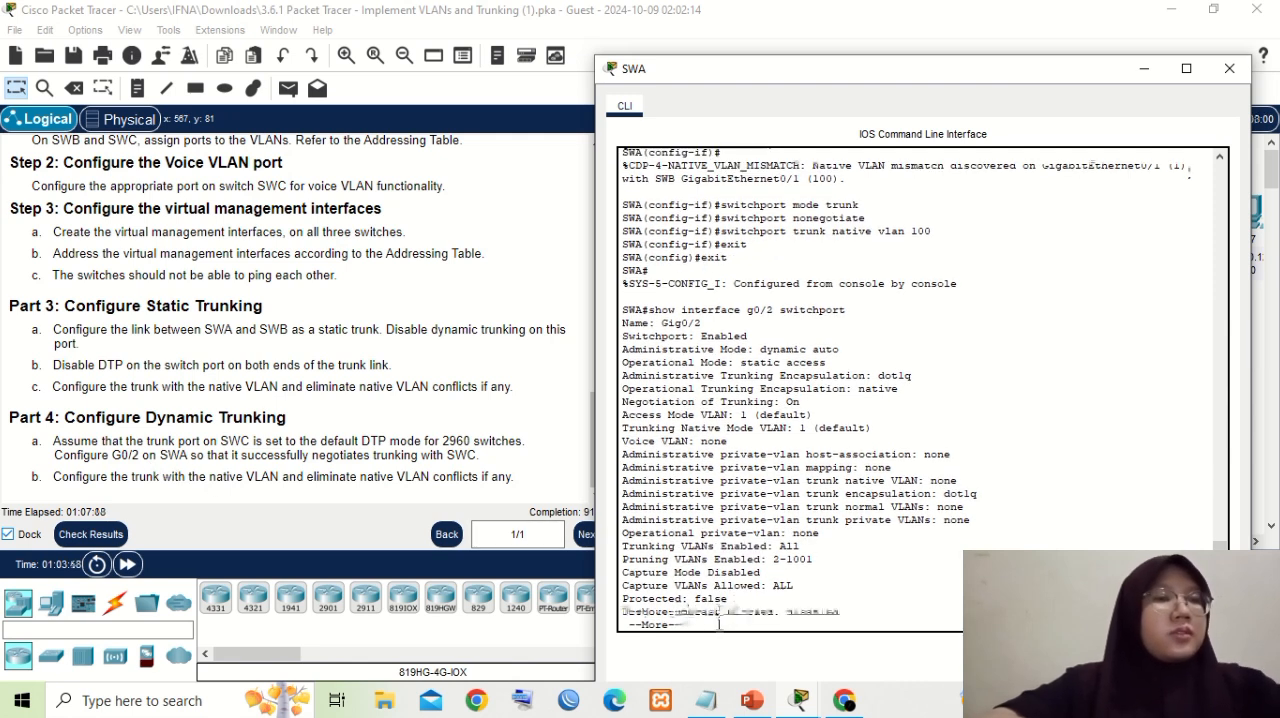
{"action": "key", "text": "Return"}
{"action": "key", "text": "Return"}
{"action": "key", "text": "Return"}
{"action": "key", "text": "Return"}
{"action": "key", "text": "Return"}
{"action": "key", "text": "Return"}
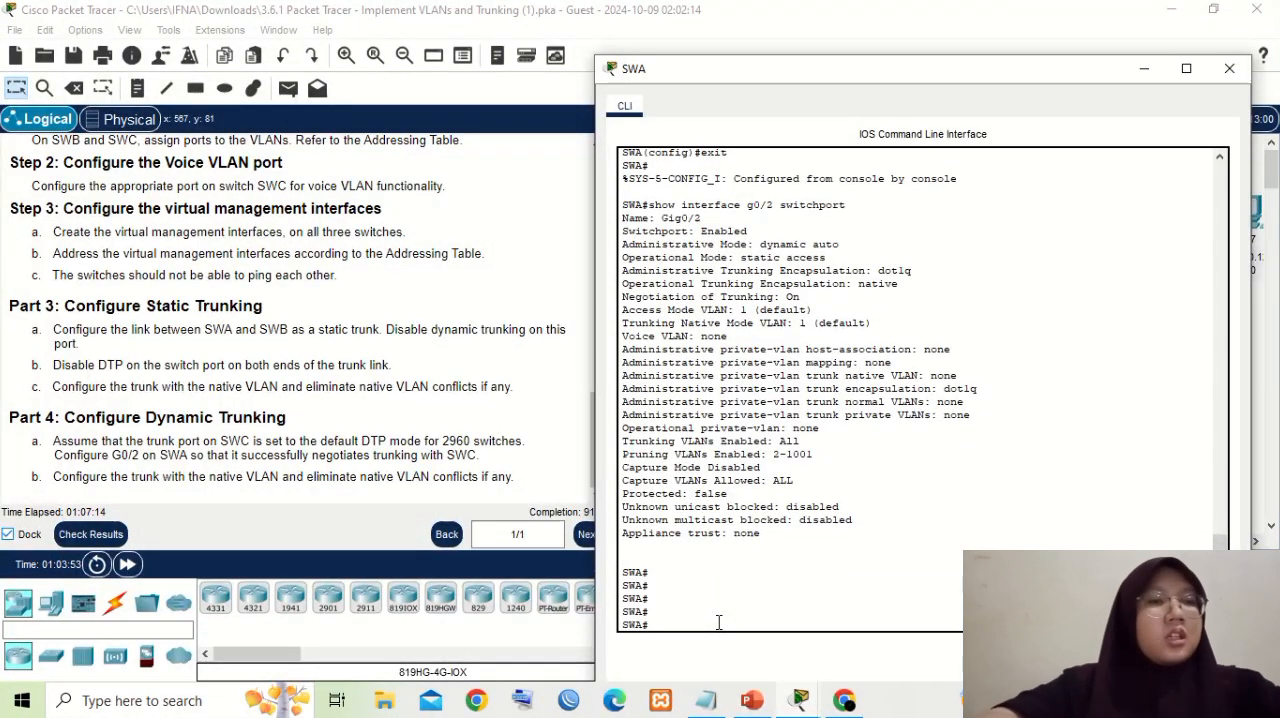
- Enter global configuration mode on SWA with "config t" and select the trunk port facing SWC with "int g0/2"
{"action": "type", "text": "confi"}
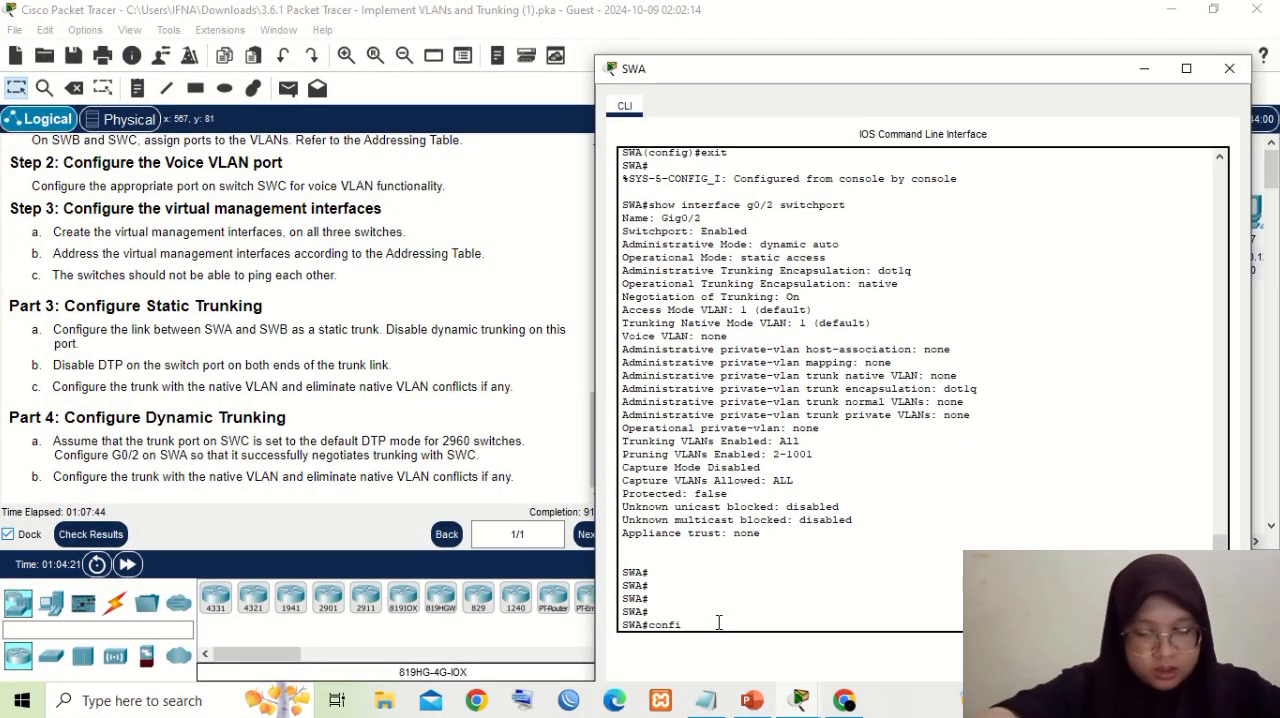
{"action": "type", "text": "g"}
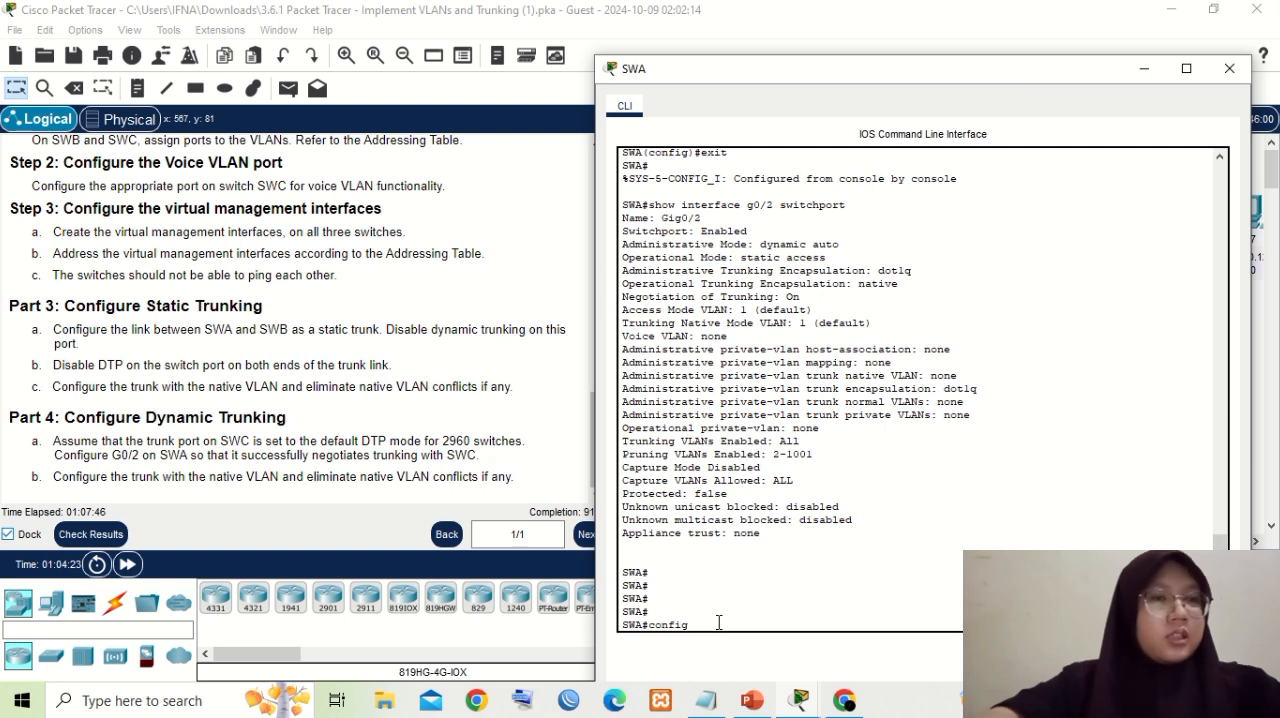
{"action": "type", "text": " t"}
{"action": "key", "text": "Return"}
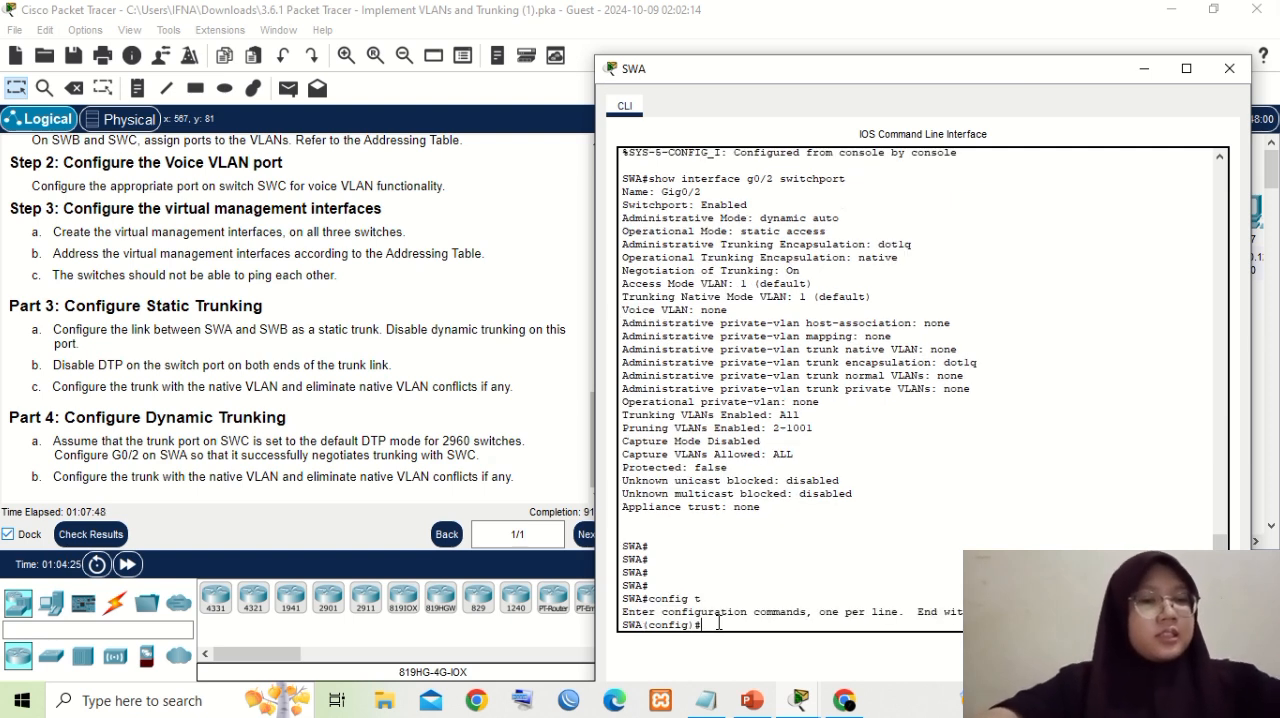
{"action": "type", "text": "in"}
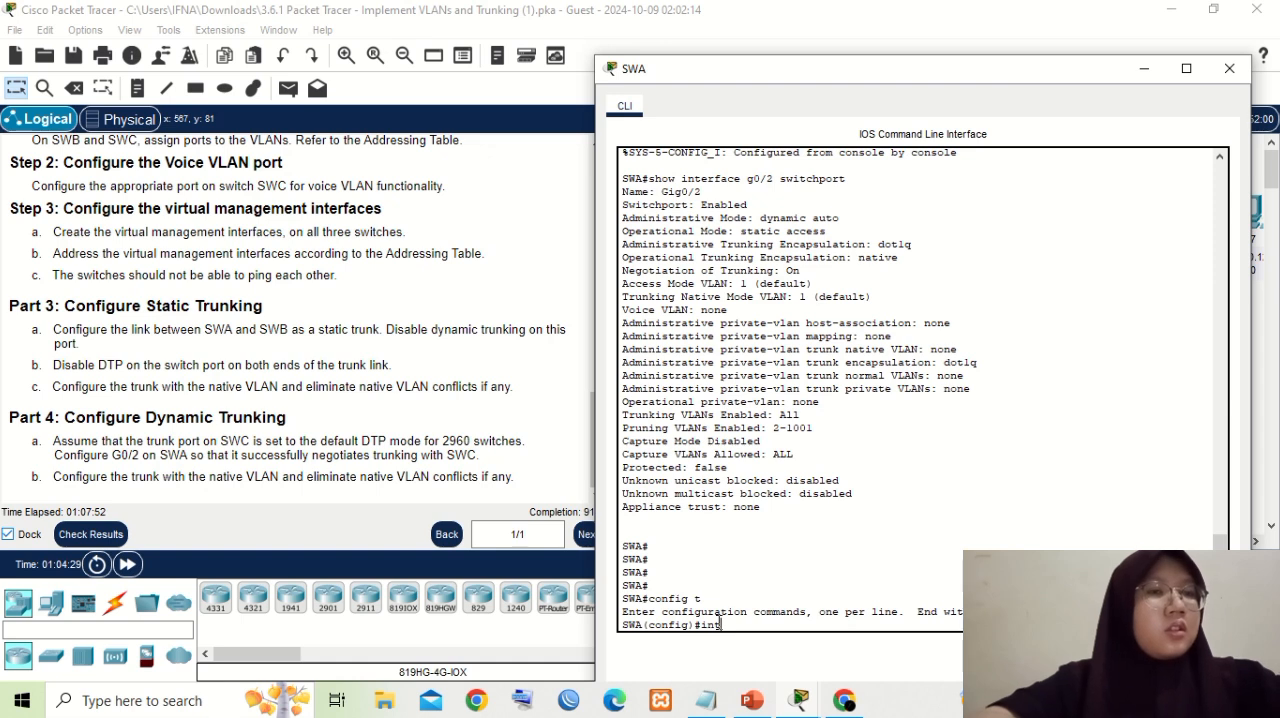
{"action": "type", "text": "t"}
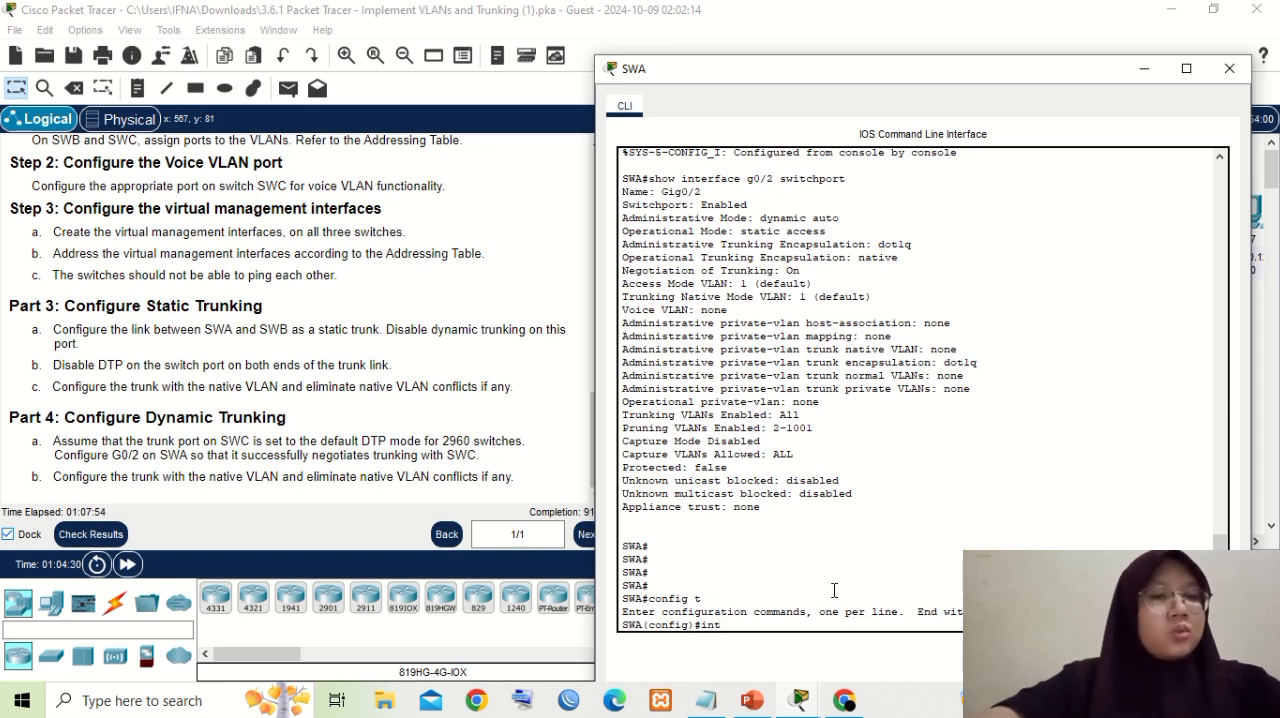
{"action": "type", "text": " g"}
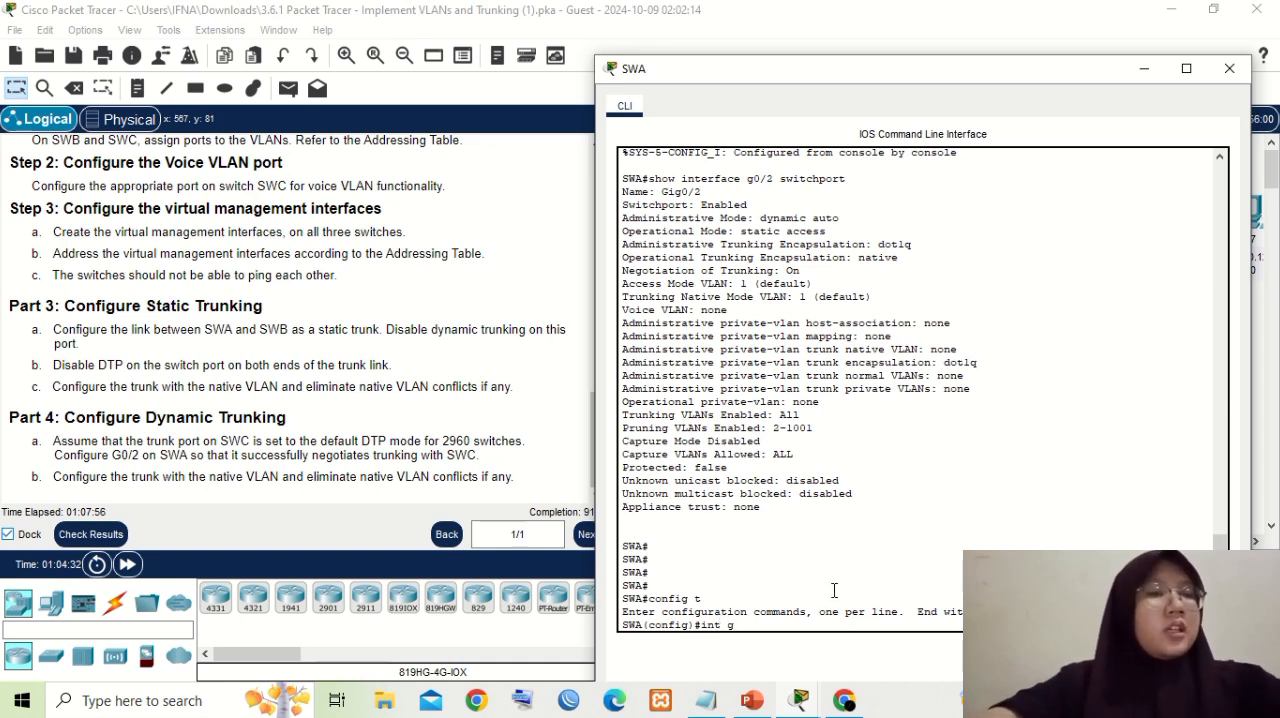
{"action": "type", "text": "0"}
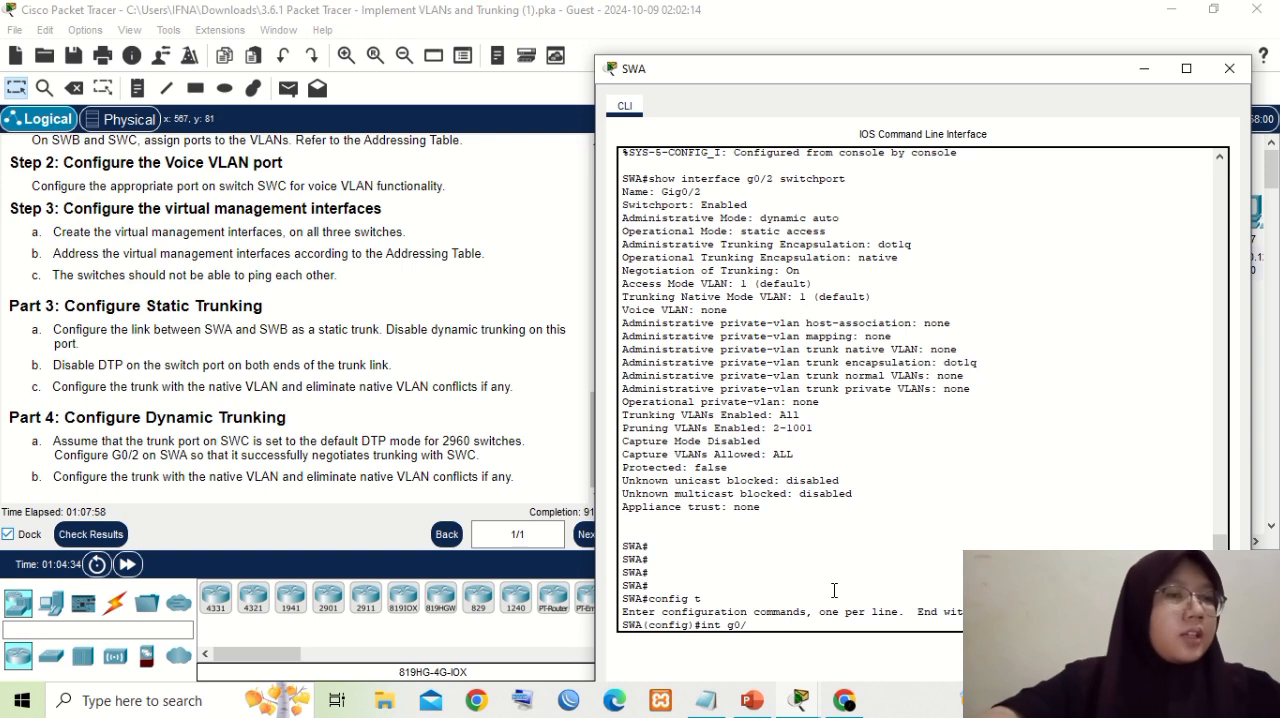
{"action": "type", "text": "/2"}
{"action": "key", "text": "Return"}
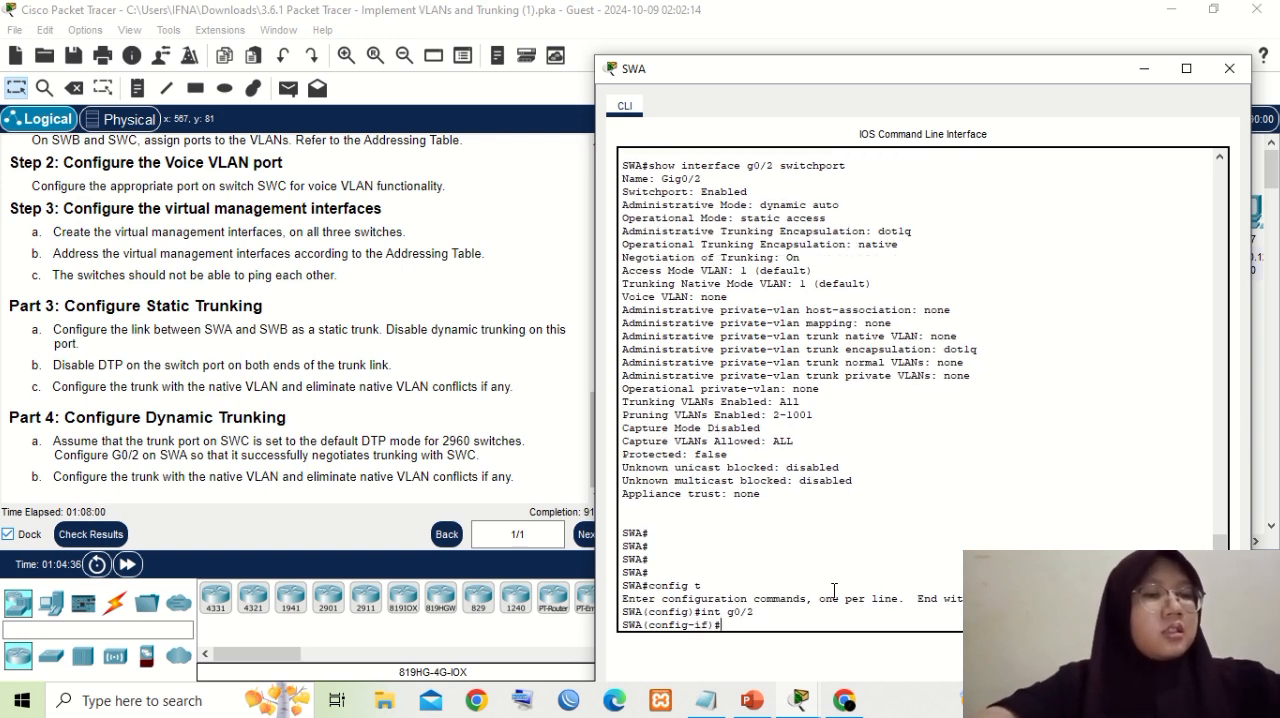
- Set SWA's g0/2 port to negotiate trunking actively with "switchport mode dynamic desirable" and return to the interface prompt
{"action": "type", "text": "switch"}
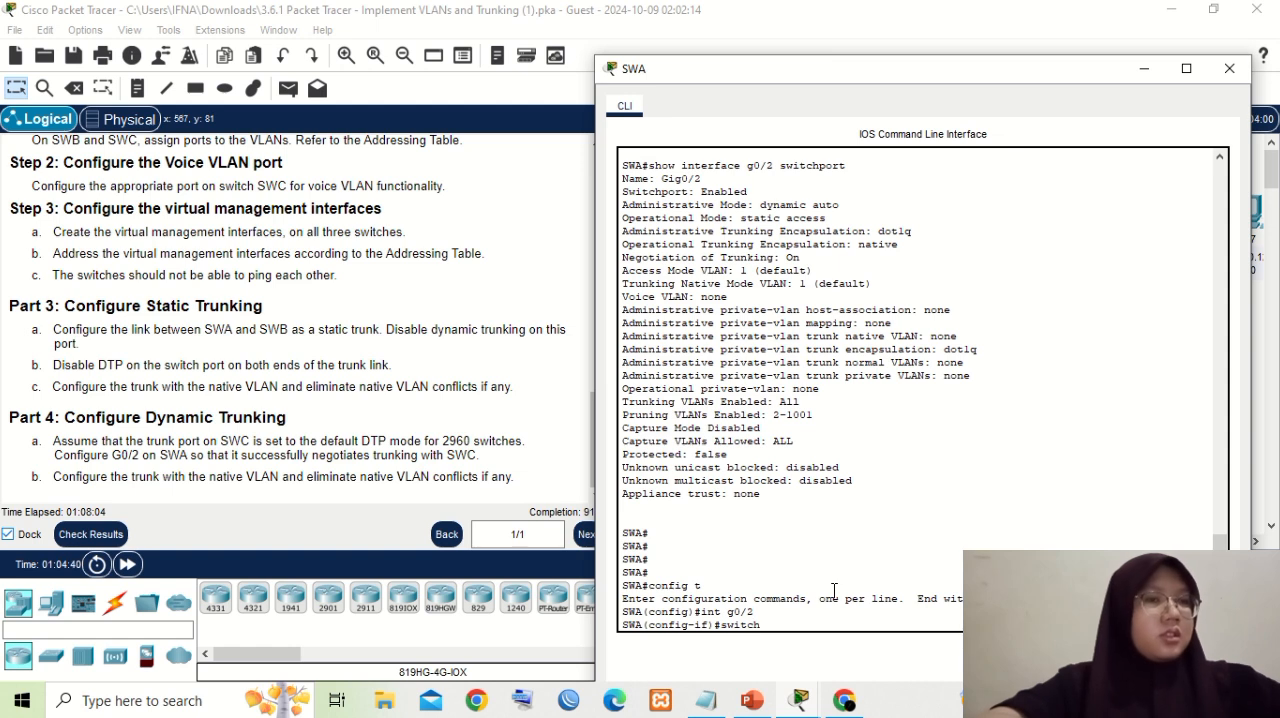
{"action": "type", "text": "port mode dynami"}
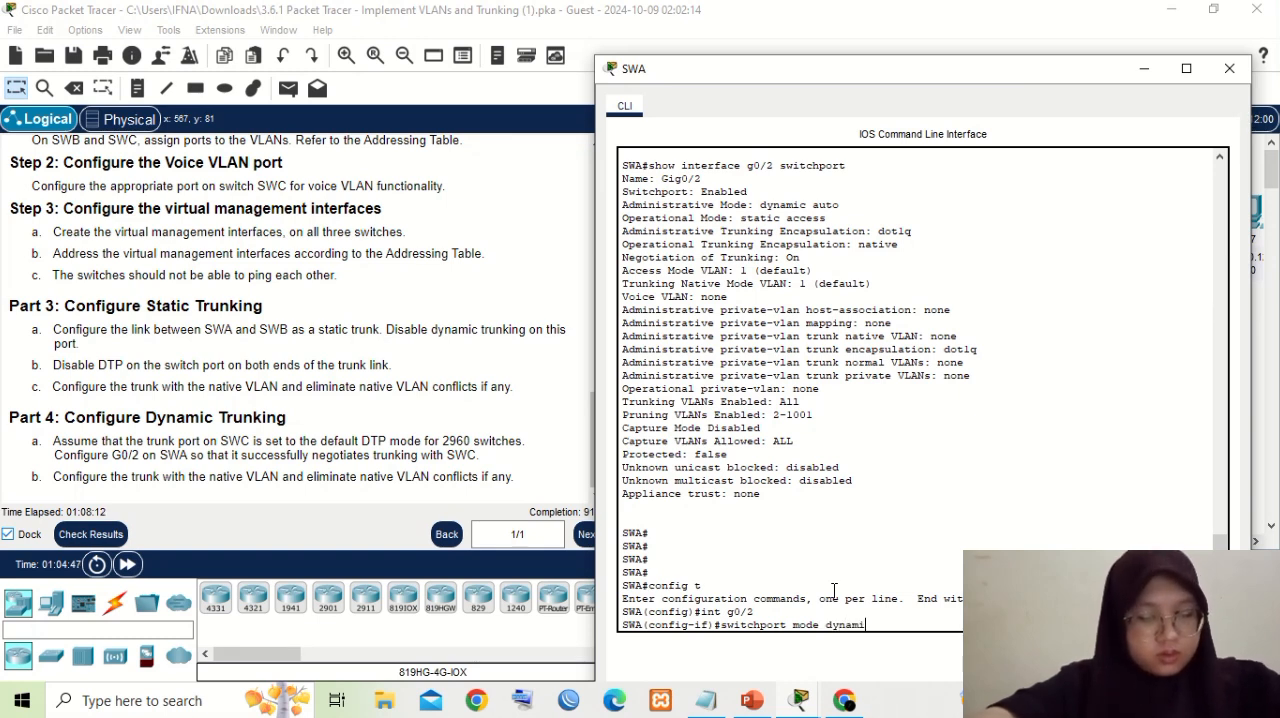
{"action": "type", "text": "c de"}
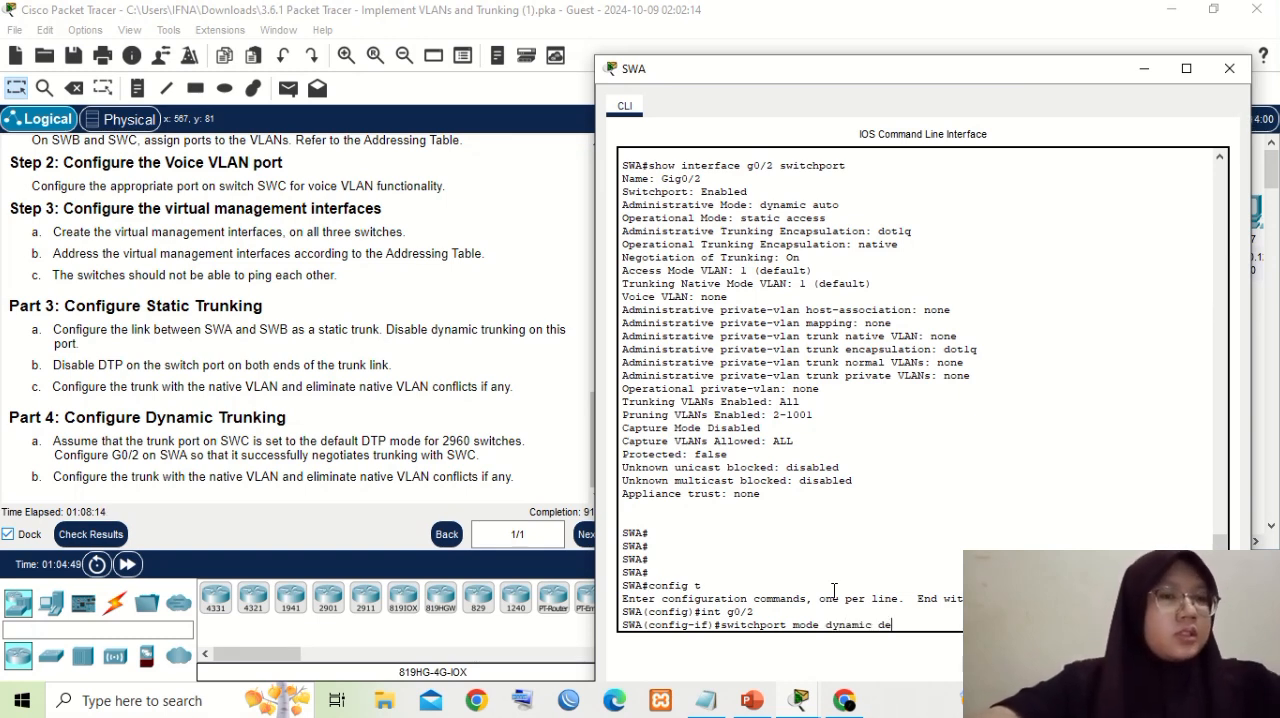
{"action": "type", "text": "si"}
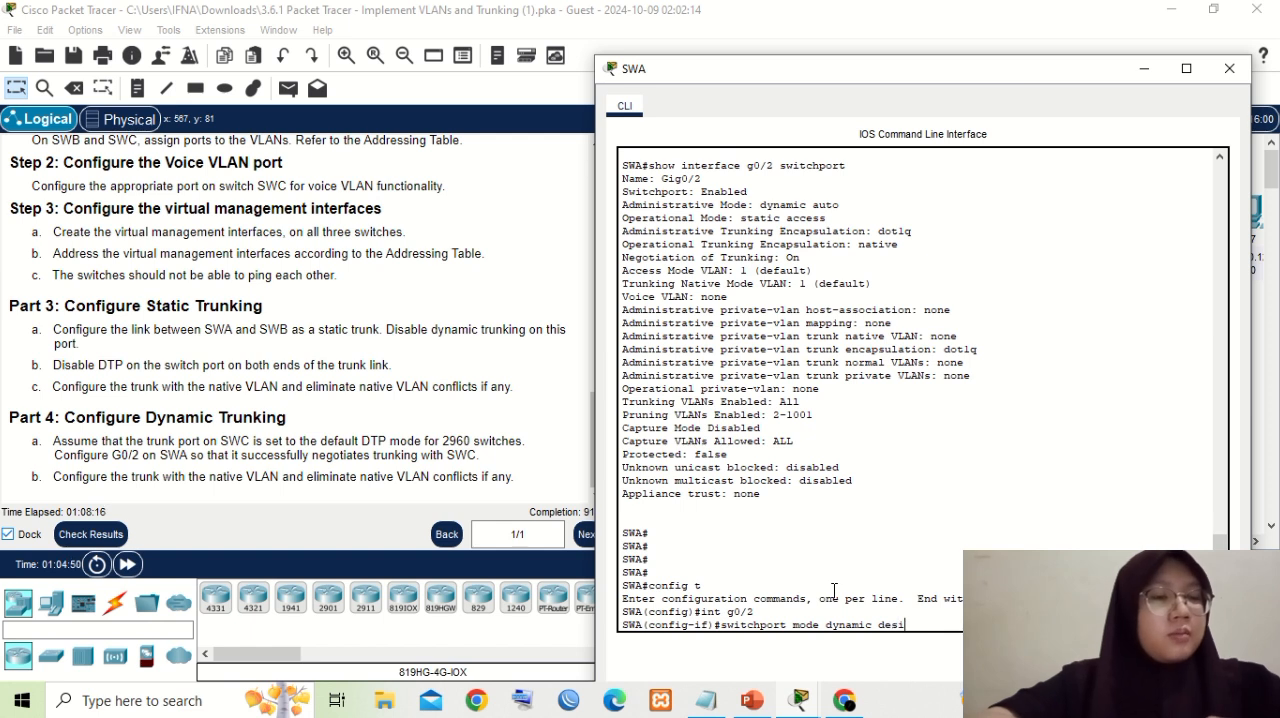
{"action": "type", "text": "ra"}
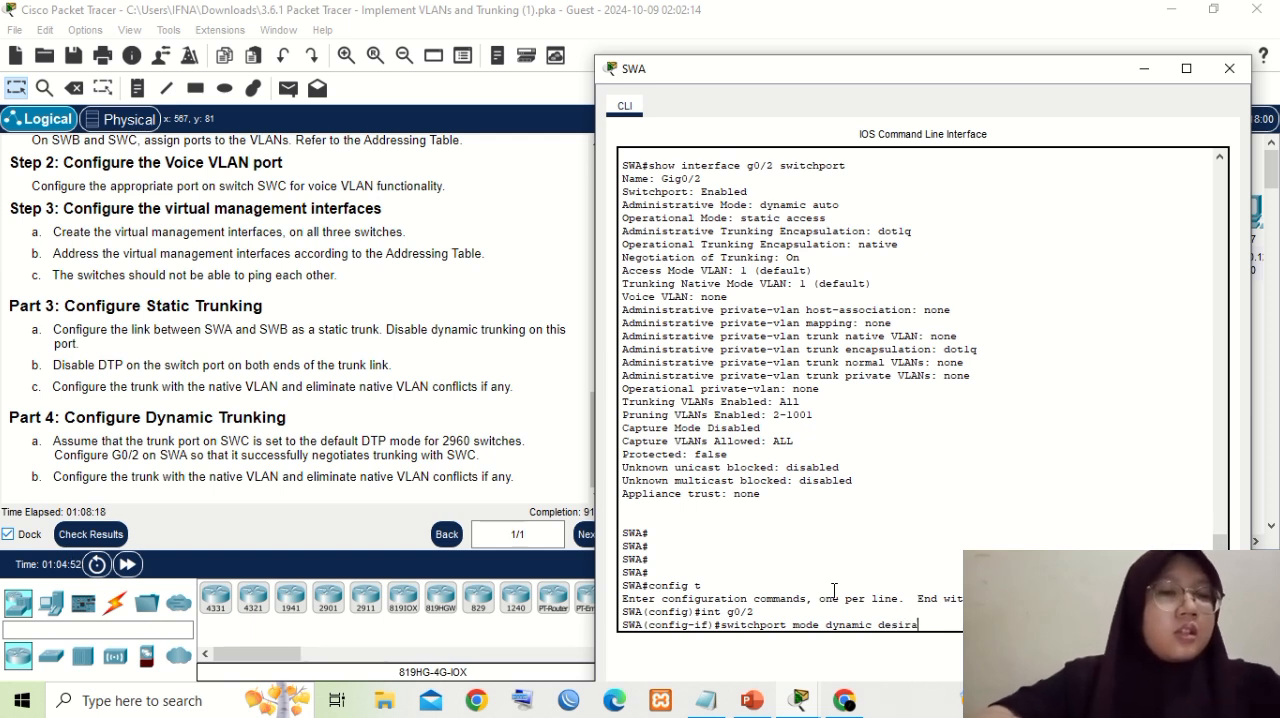
{"action": "type", "text": "ble"}
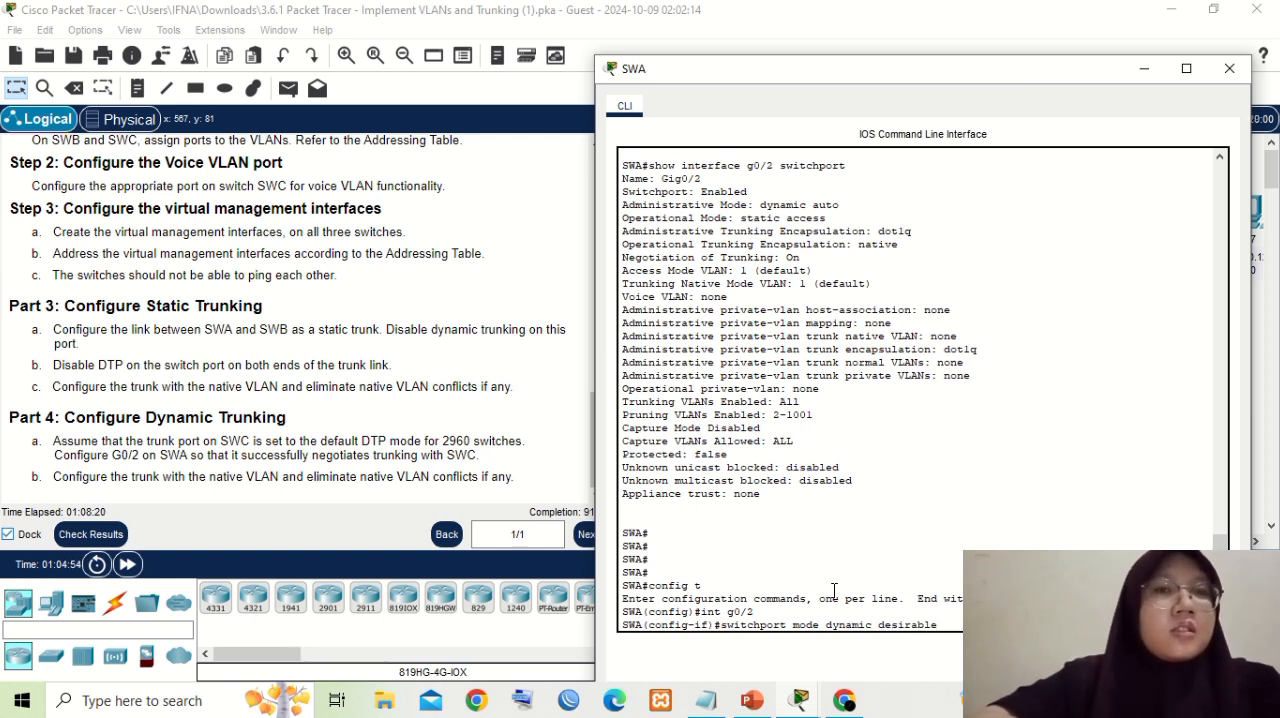
{"action": "key", "text": "Return"}
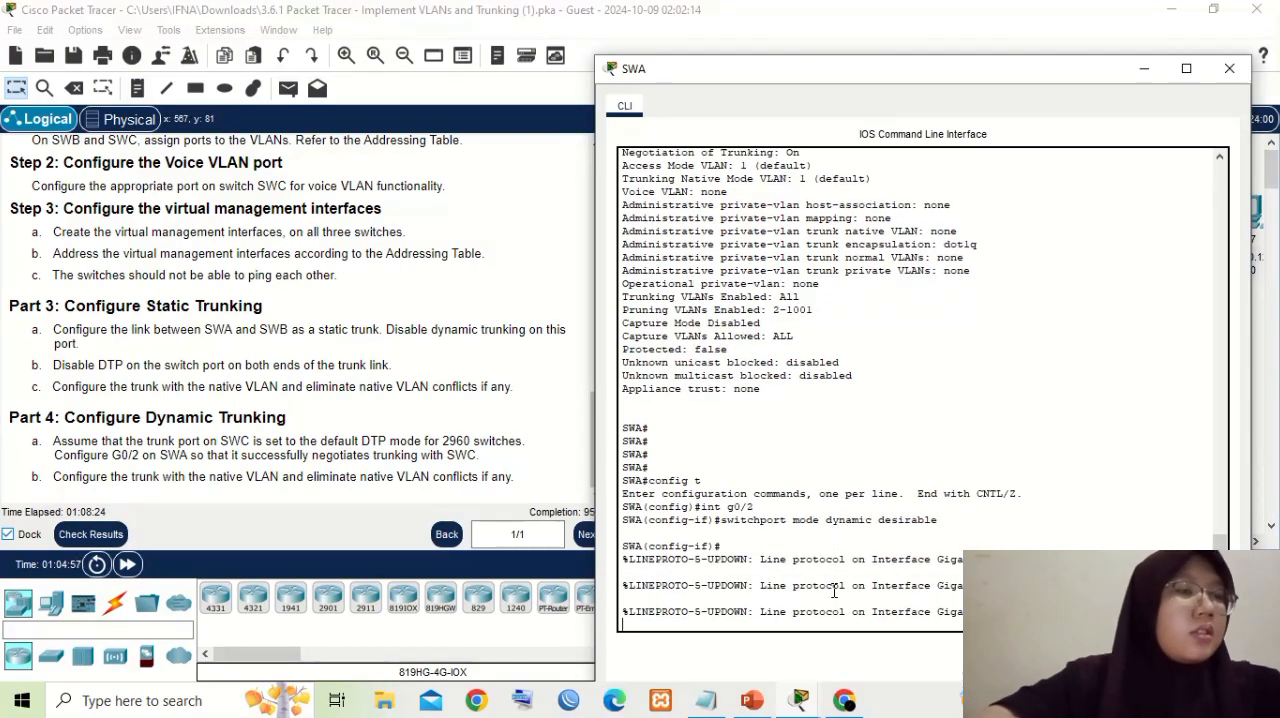
{"action": "key", "text": "Return"}
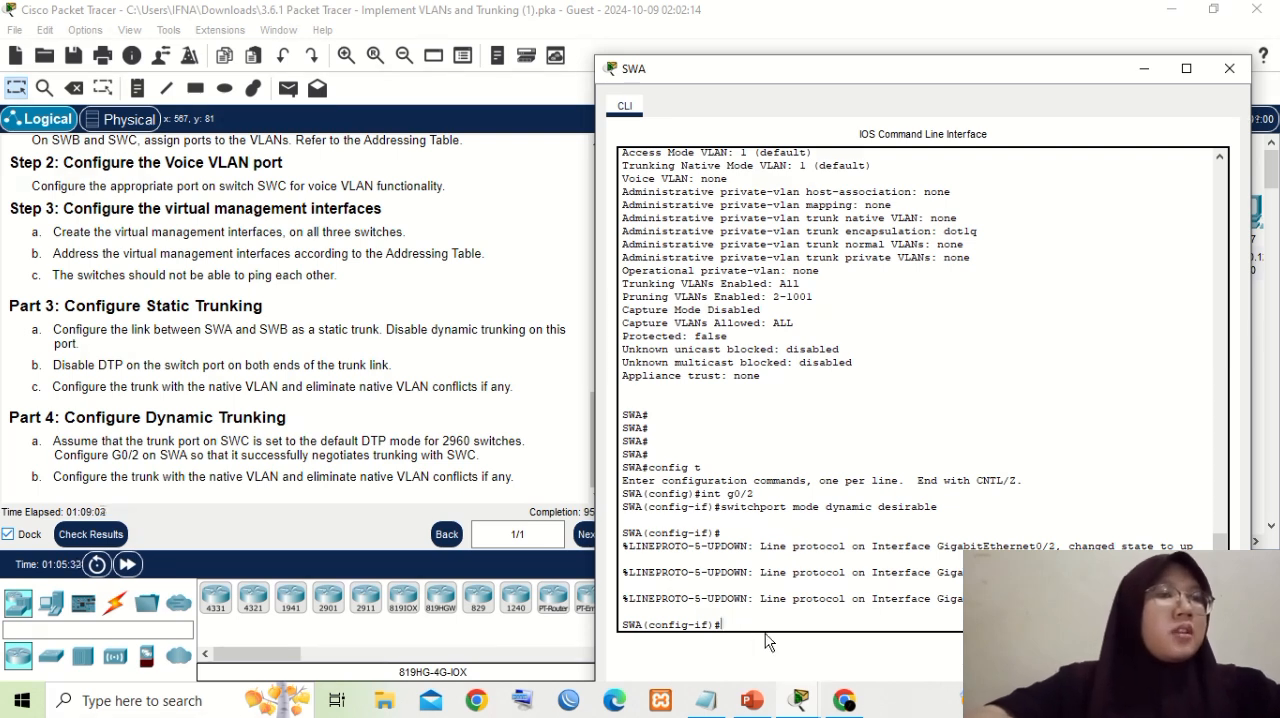
- Set VLAN 100 as the native VLAN on SWA's g0/2 port with "switchport trunk native vlan 100"
{"action": "type", "text": "s"}
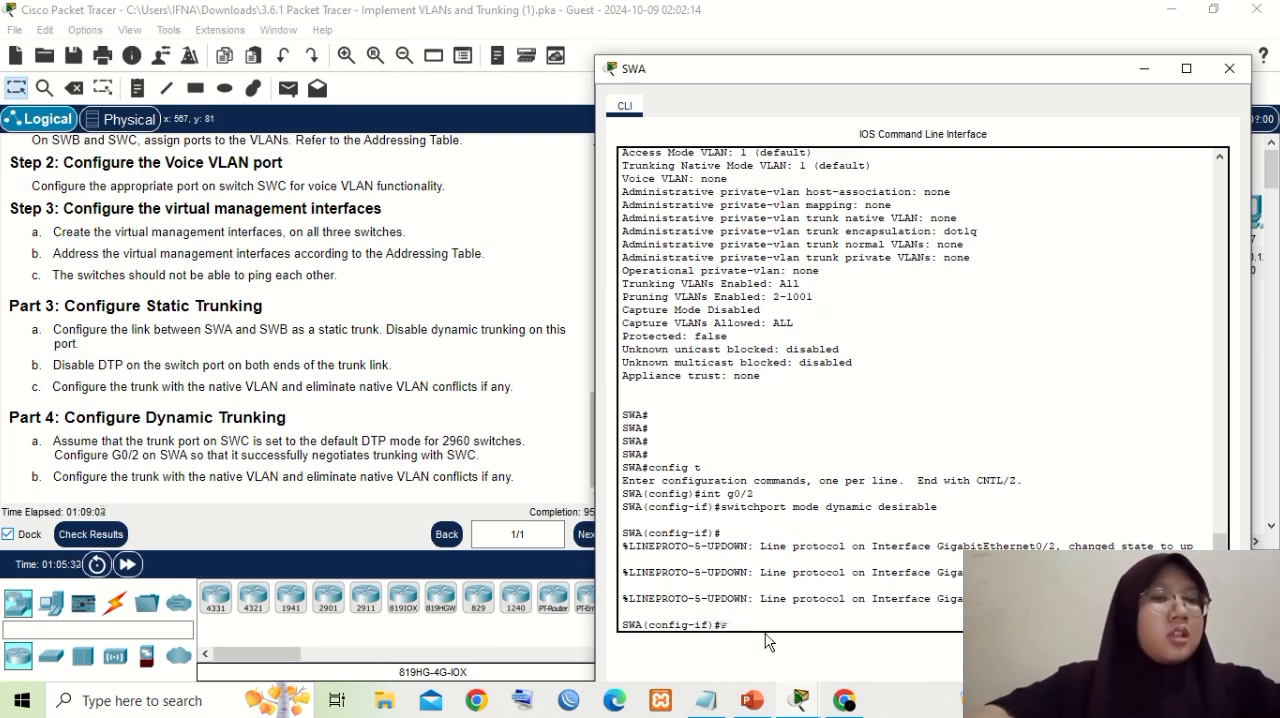
{"action": "type", "text": "witchpo"}
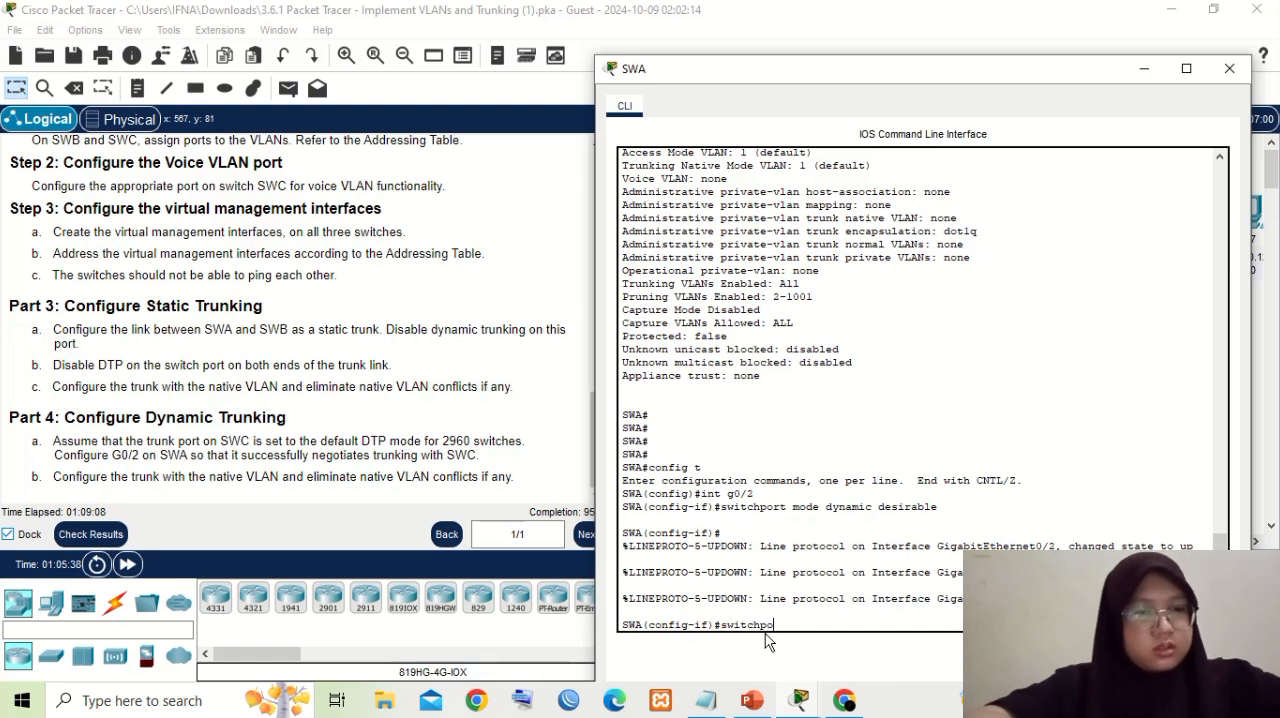
{"action": "type", "text": "rt trunk"}
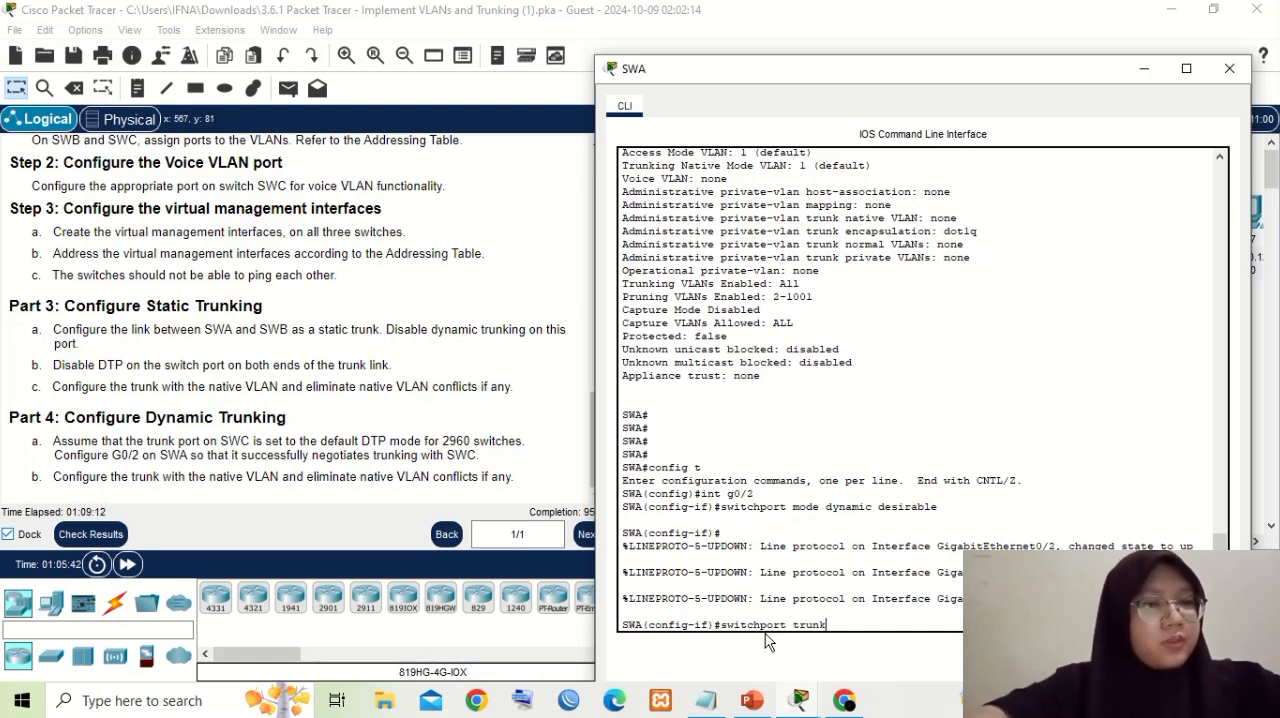
{"action": "type", "text": " native vlan 100"}
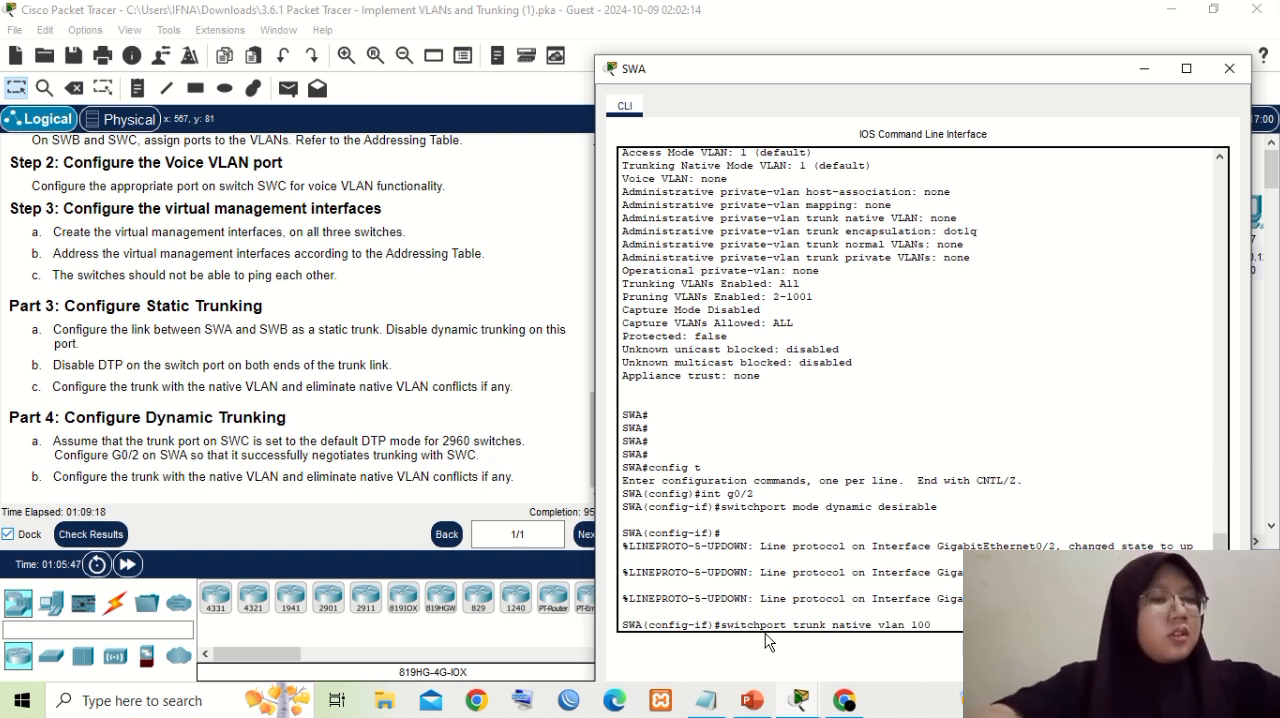
{"action": "key", "text": "Return"}
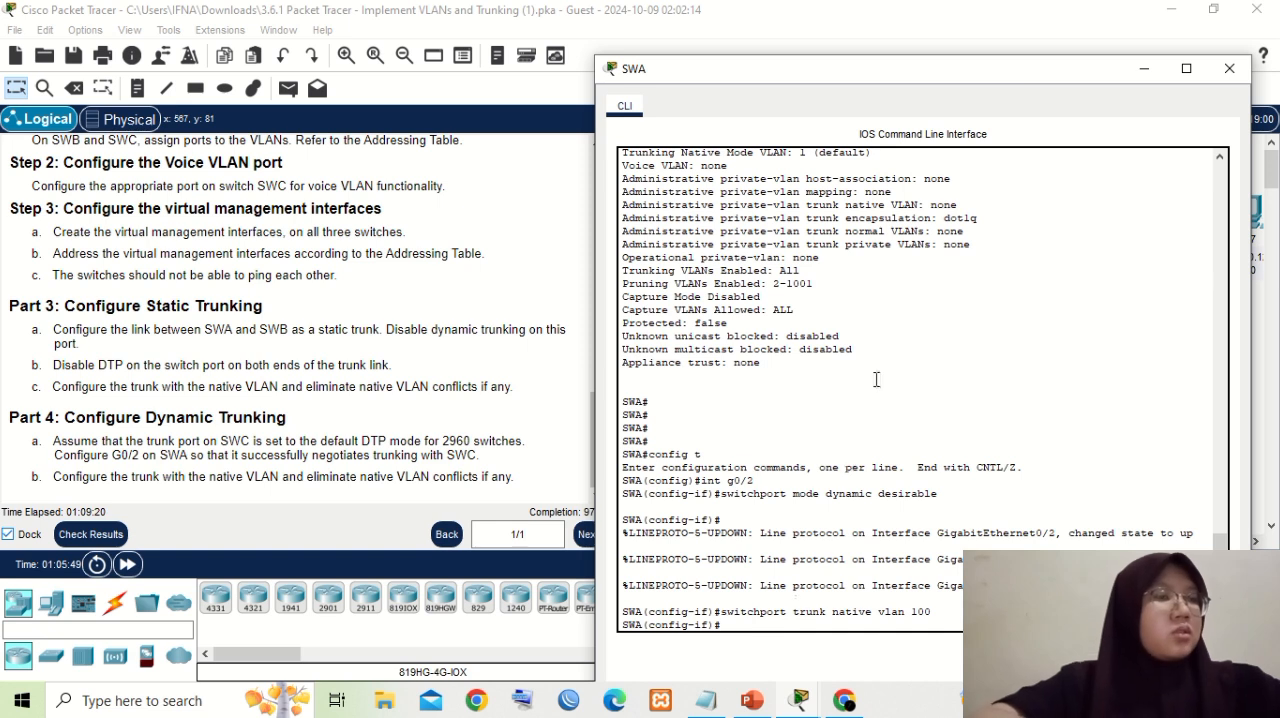
- Switch to SWC's console and page through the rest of its g0/2 switchport status back to the privileged EXEC prompt
{"action": "left_click", "coordinate": [1143, 74]}
{"action": "left_click", "coordinate": [1010, 226]}
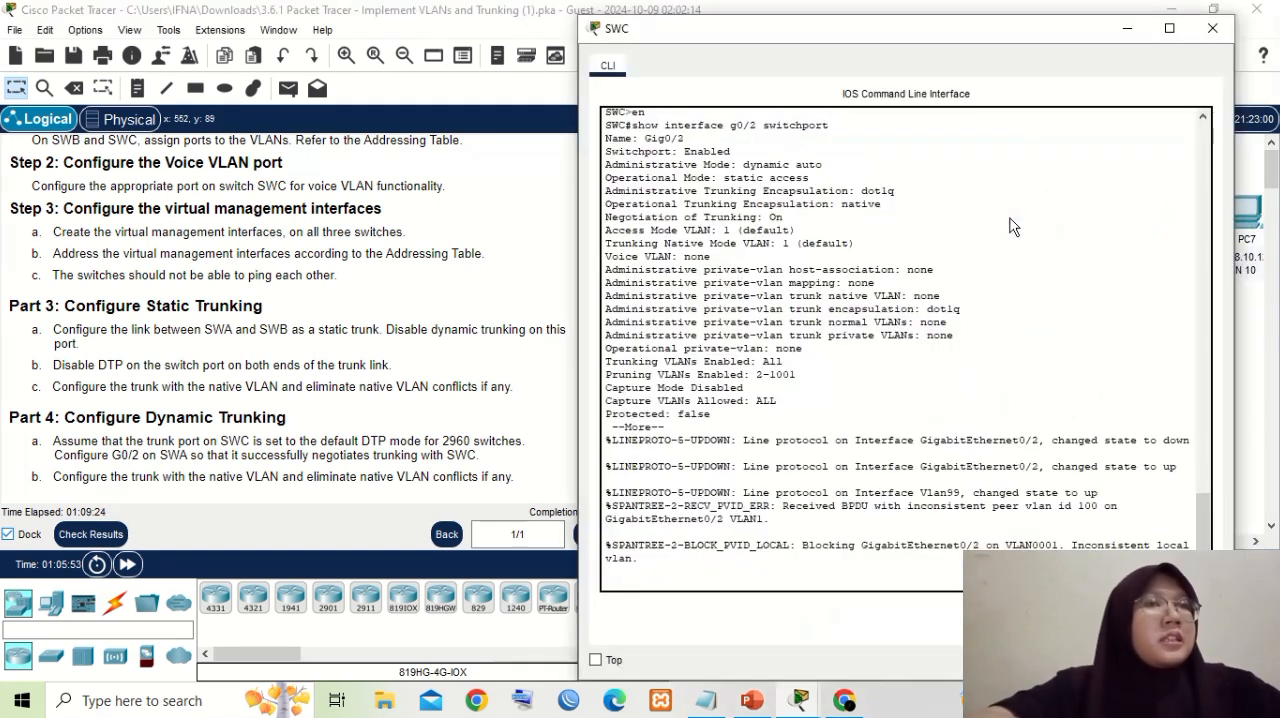
{"action": "key", "text": "Return"}
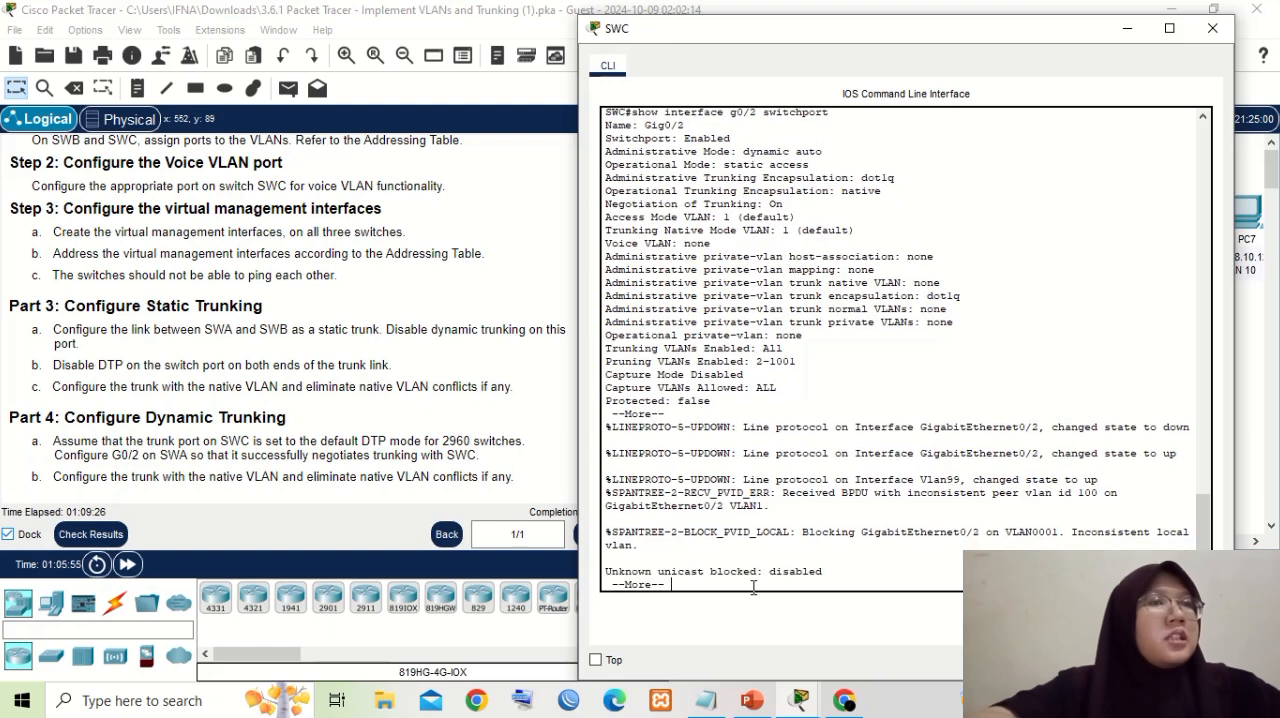
{"action": "key", "text": "Return"}
{"action": "key", "text": "Return"}
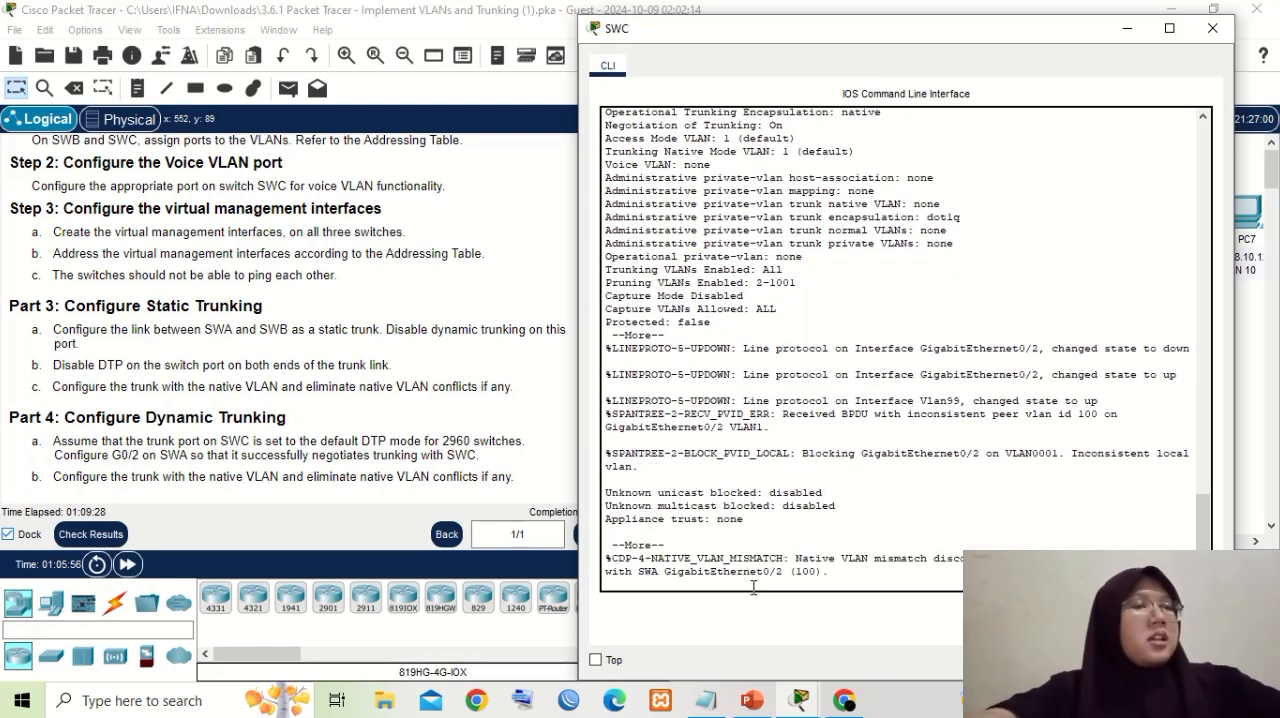
{"action": "key", "text": "Return"}
{"action": "key", "text": "Return"}
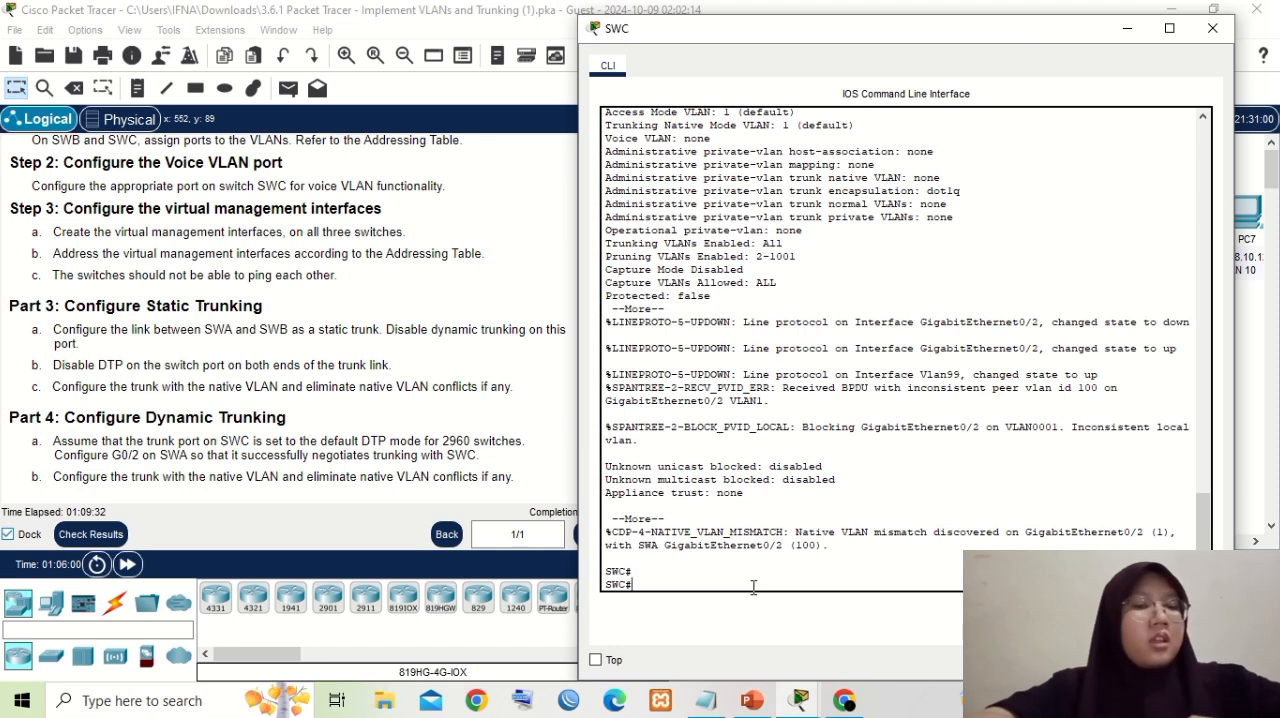
{"action": "type", "text": "confg t"}
{"action": "key", "text": "Return"}
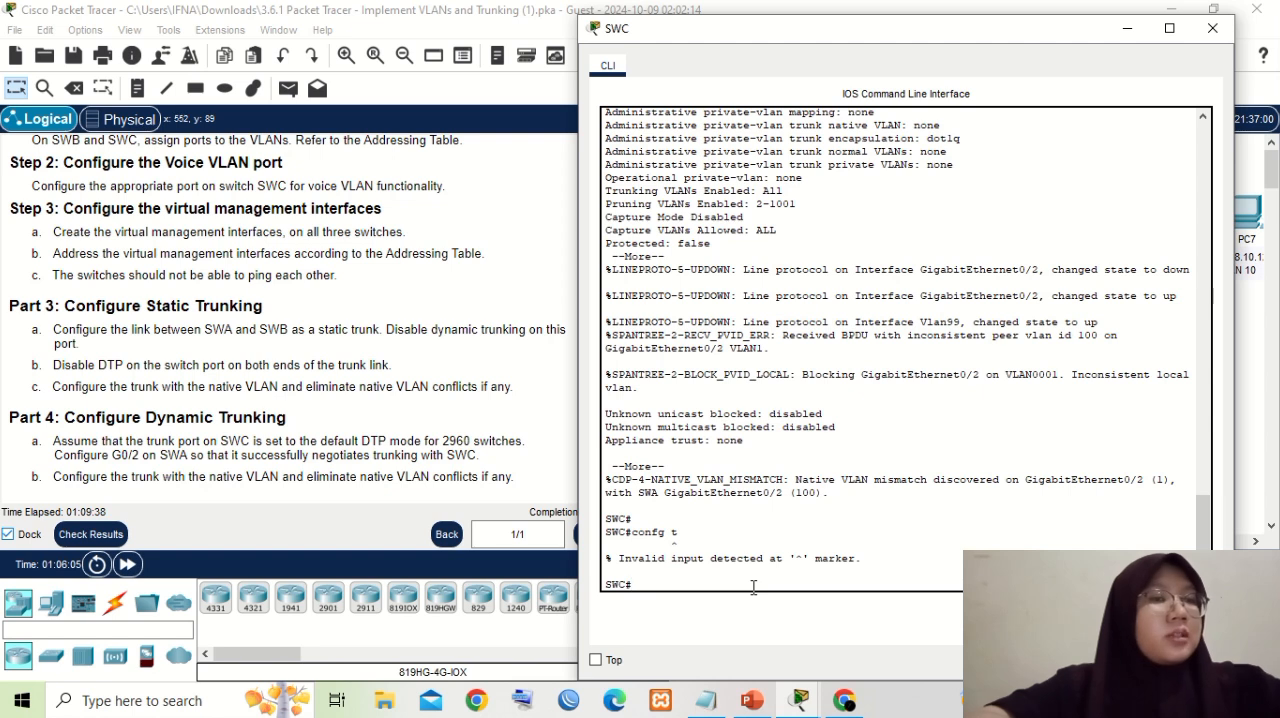
- Enter global configuration mode on SWC with "config t" and select its port facing SWA with "int g0/2"
{"action": "type", "text": "c"}
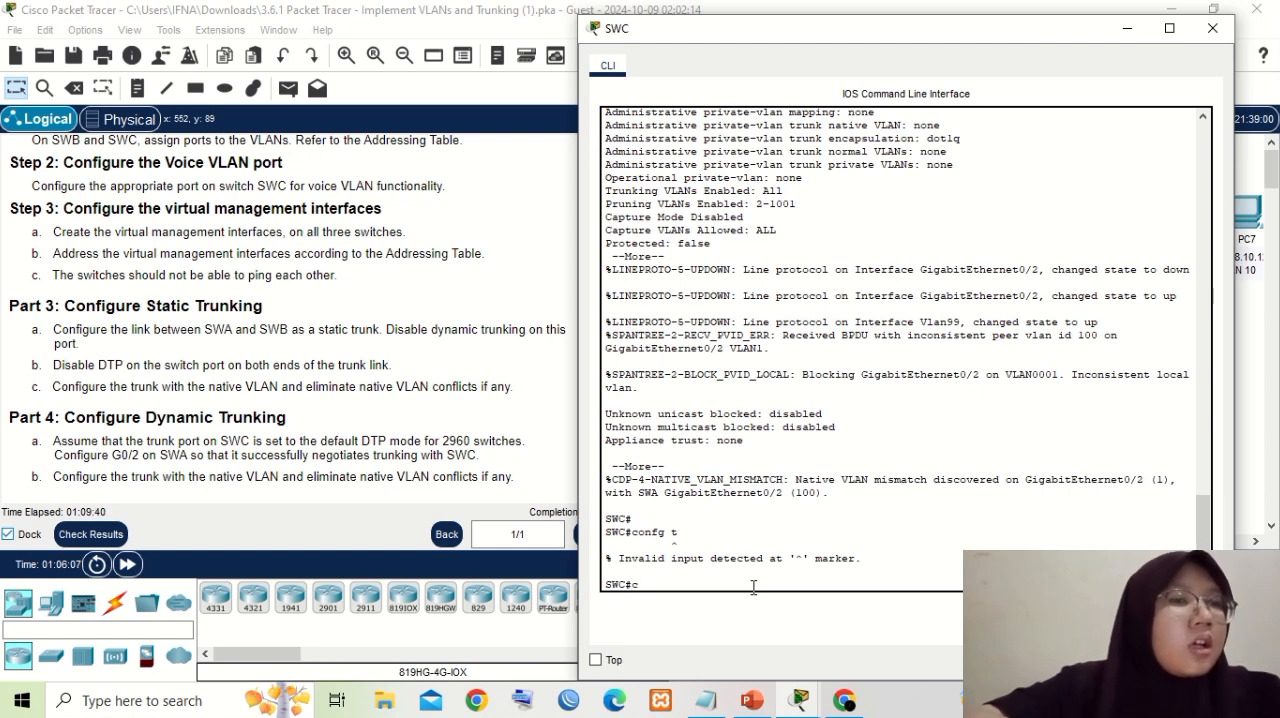
{"action": "type", "text": "onfig t"}
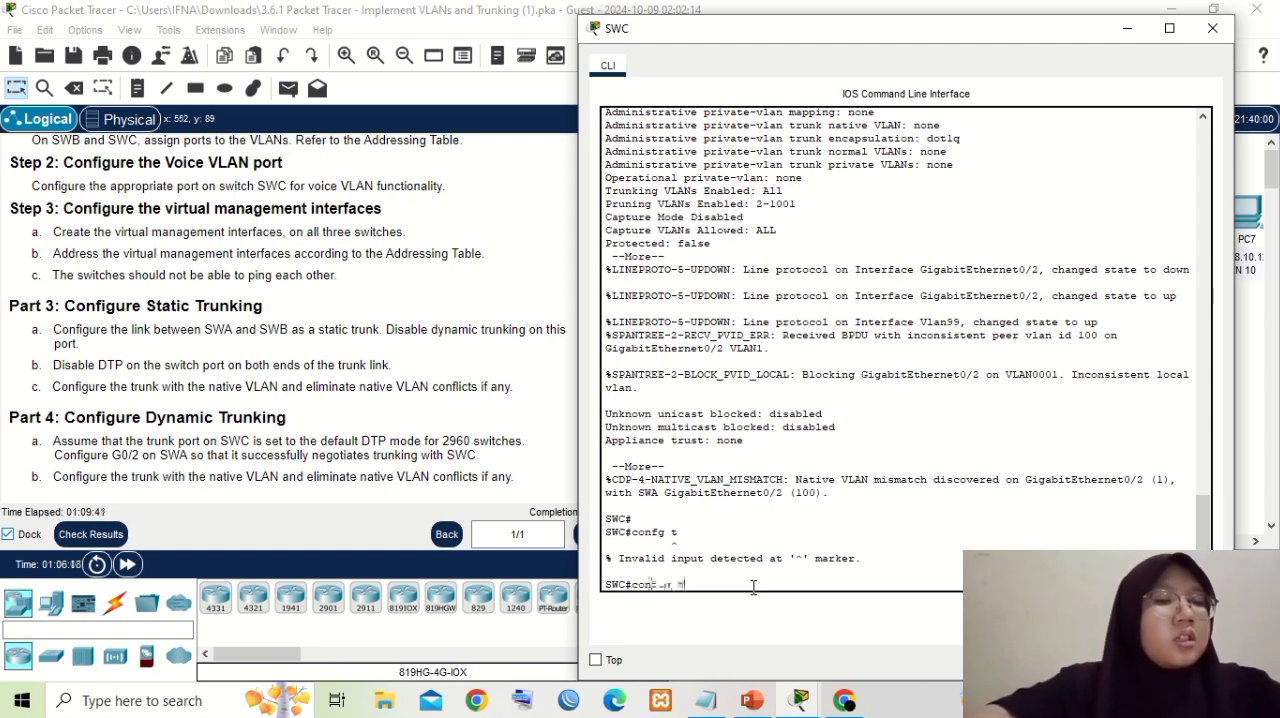
{"action": "key", "text": "Return"}
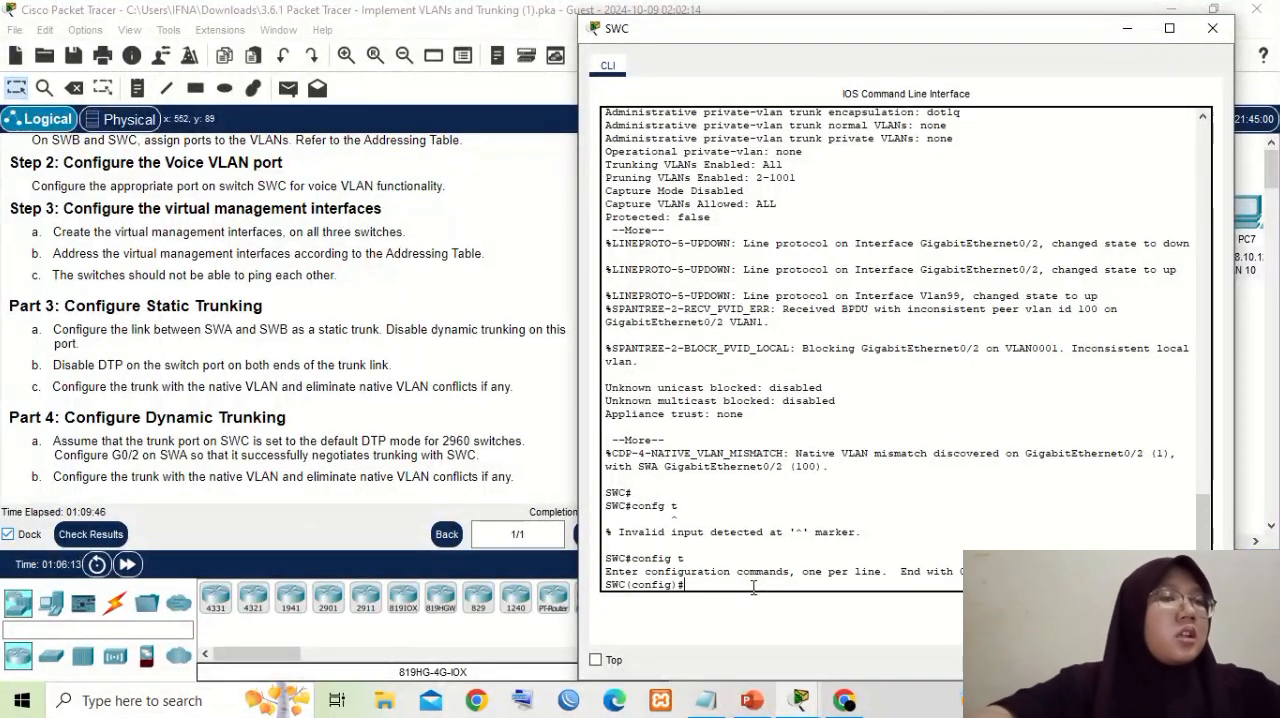
{"action": "type", "text": "int g0/2"}
{"action": "key", "text": "Return"}
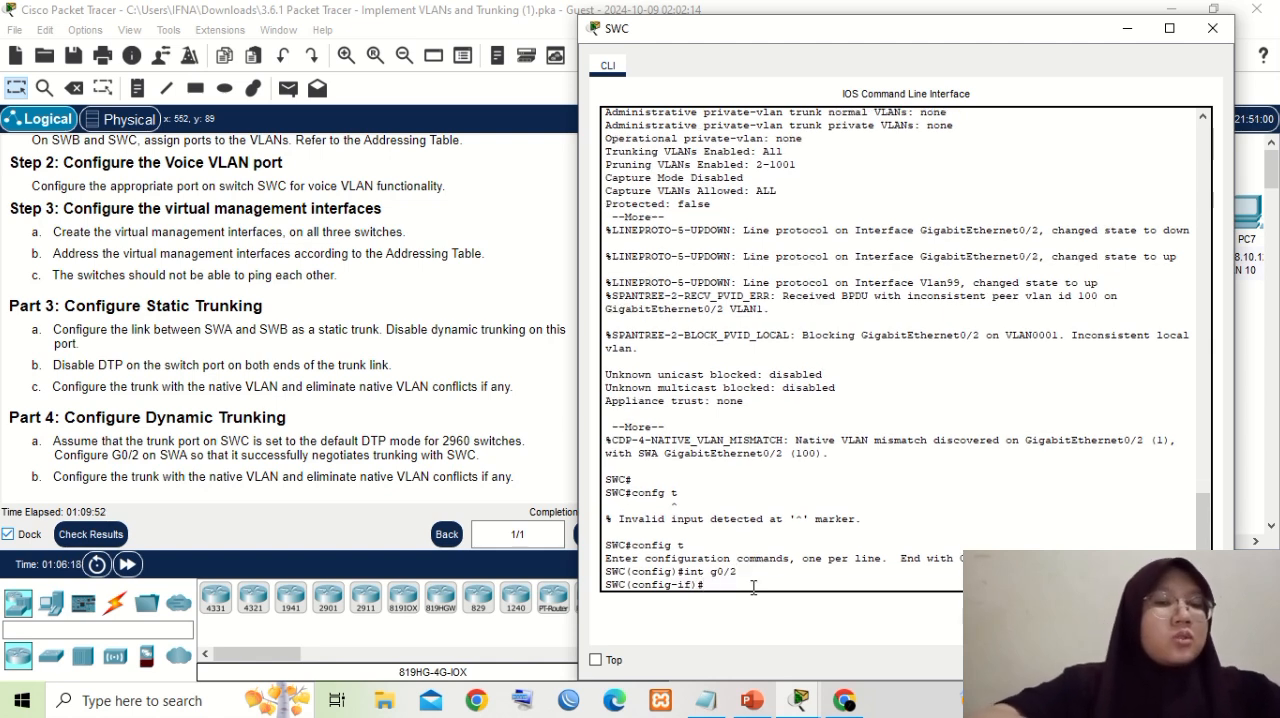
- Set VLAN 100 as the native VLAN on SWC's g0/2 port with "switchport trunk native vlan 100" and return to the interface prompt
{"action": "type", "text": "switch port"}
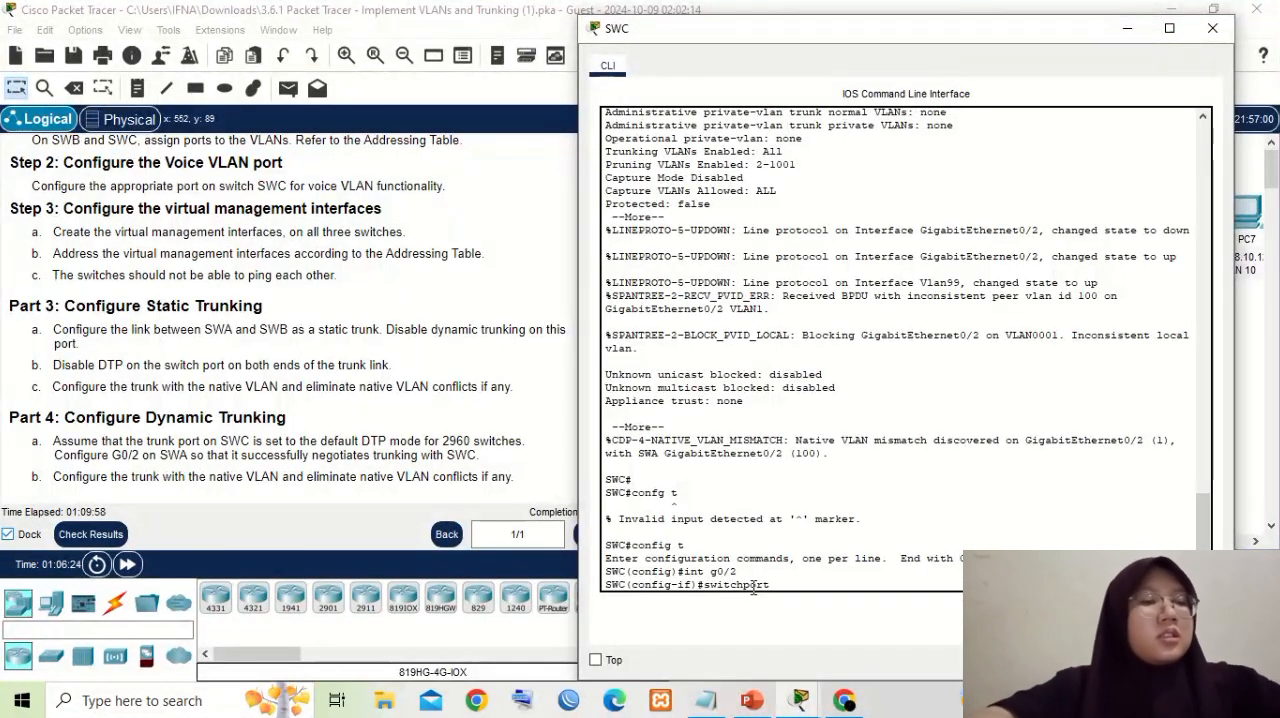
{"action": "type", "text": " trunk"}
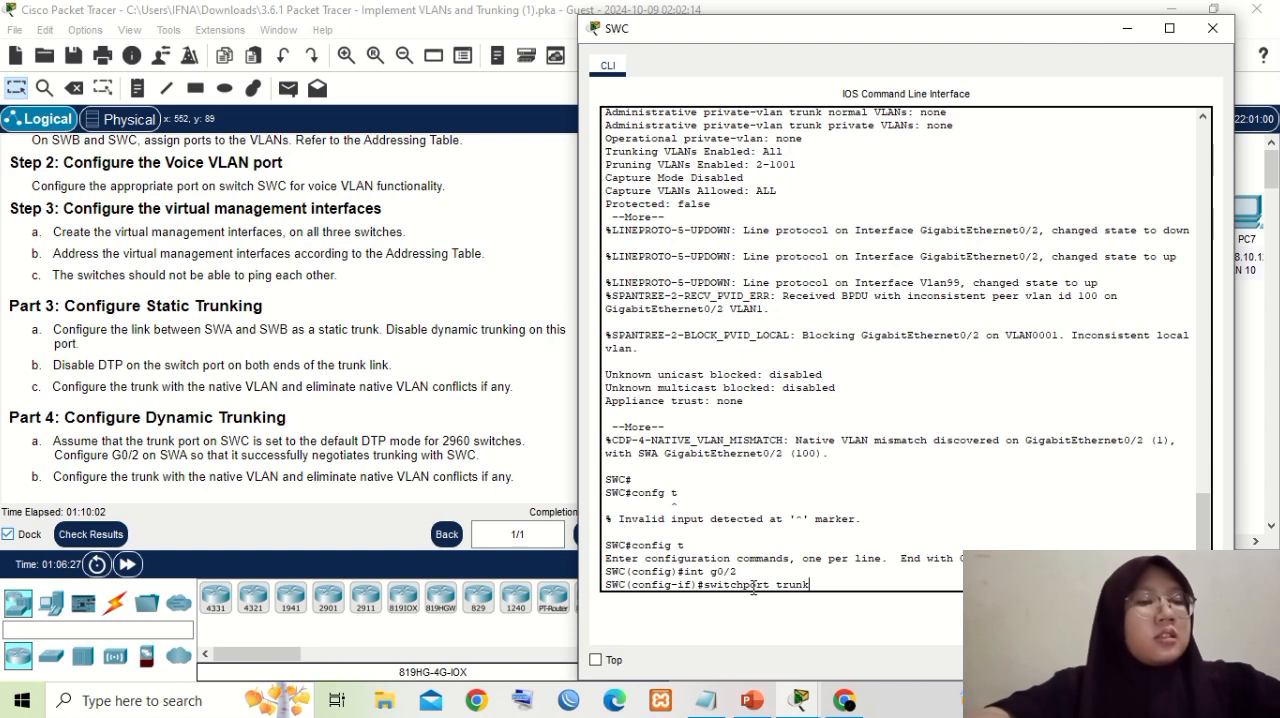
{"action": "type", "text": " vla"}
{"action": "key", "text": "BackSpace"}
{"action": "key", "text": "BackSpace"}
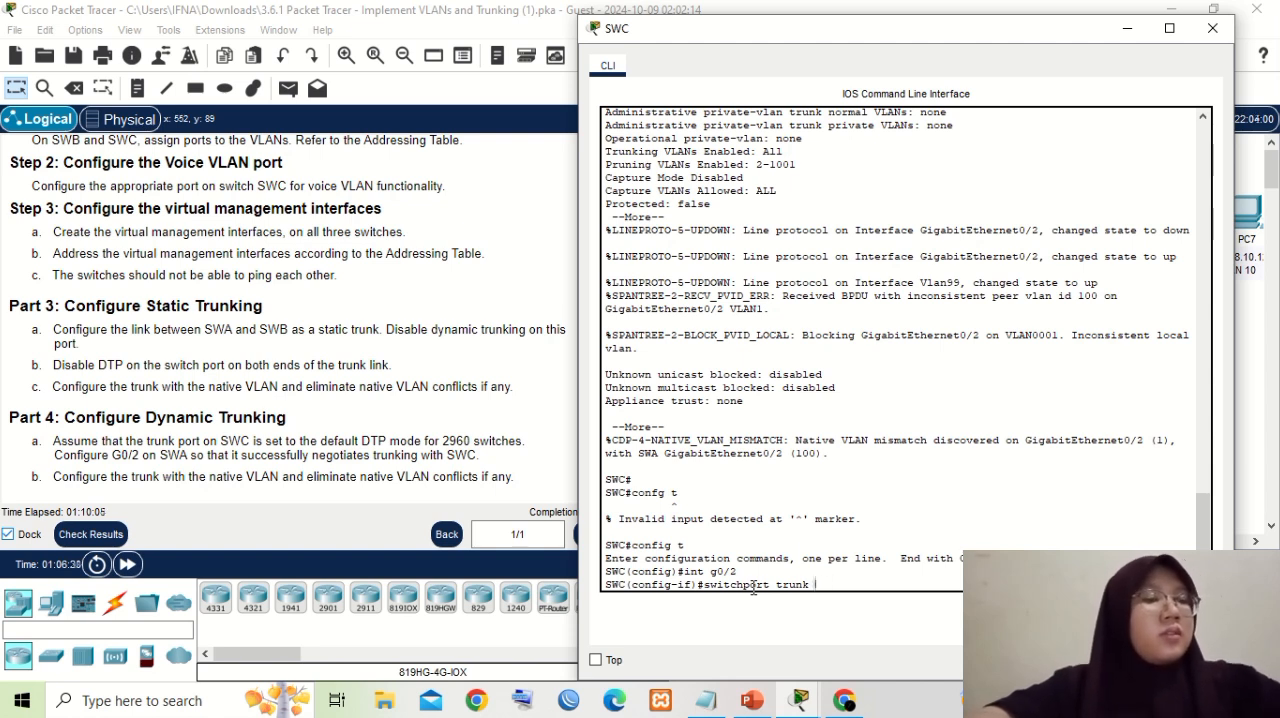
{"action": "type", "text": "nativ"}
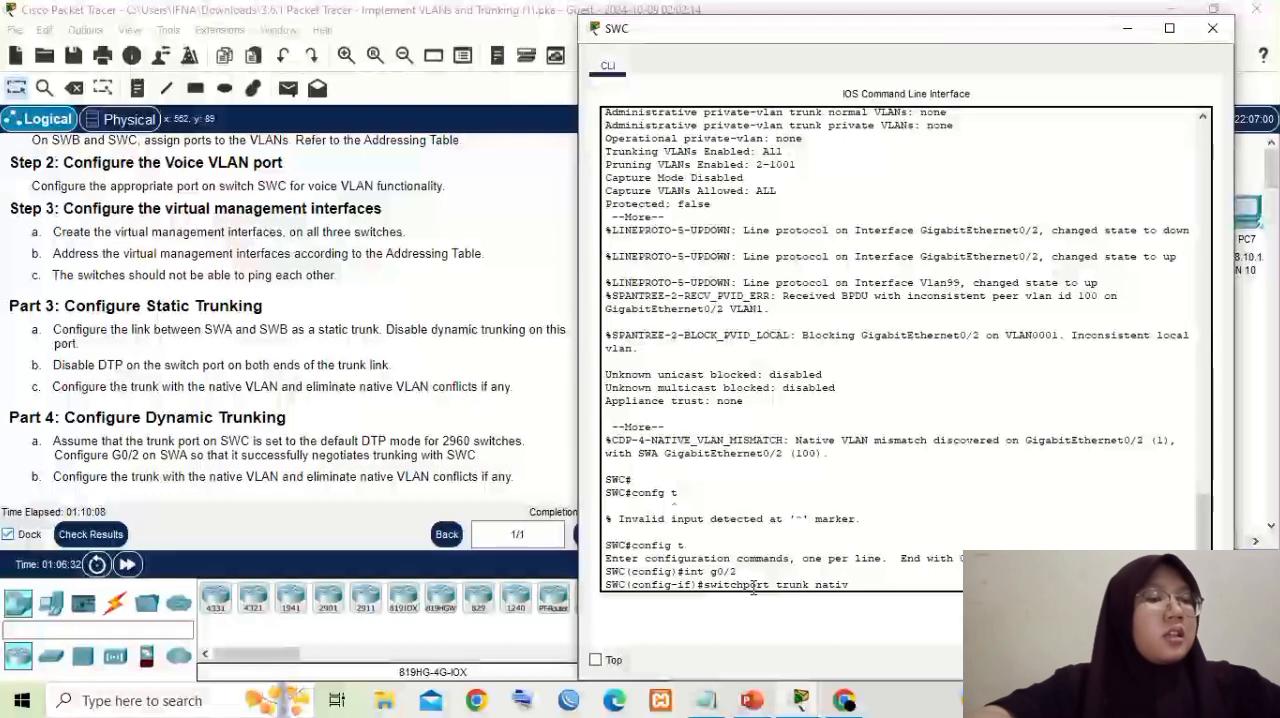
{"action": "type", "text": "e vla"}
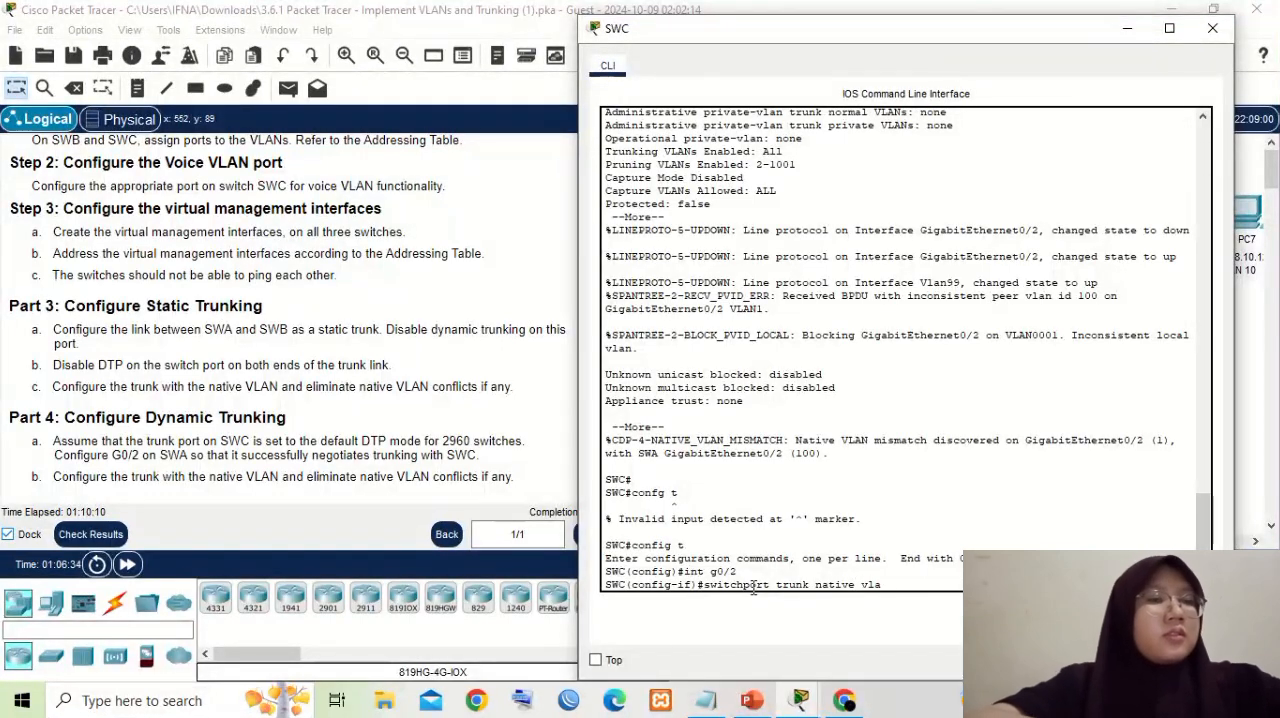
{"action": "type", "text": "n 100"}
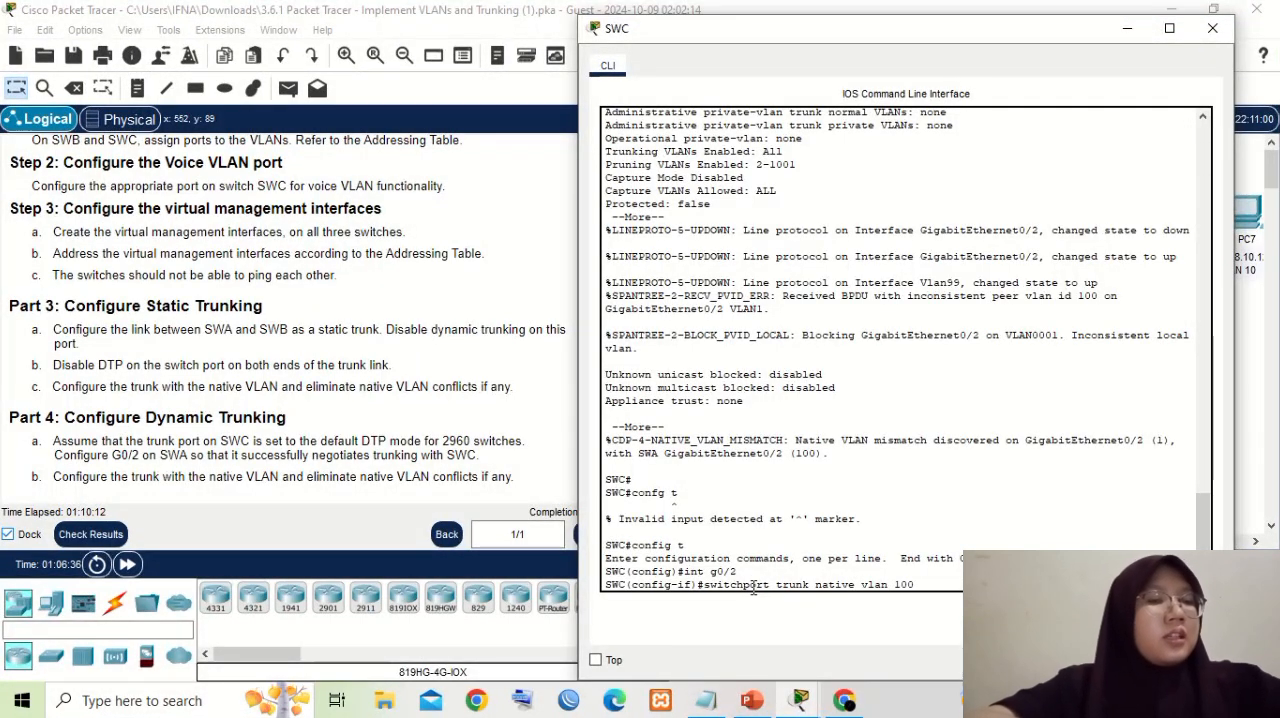
{"action": "key", "text": "Return"}
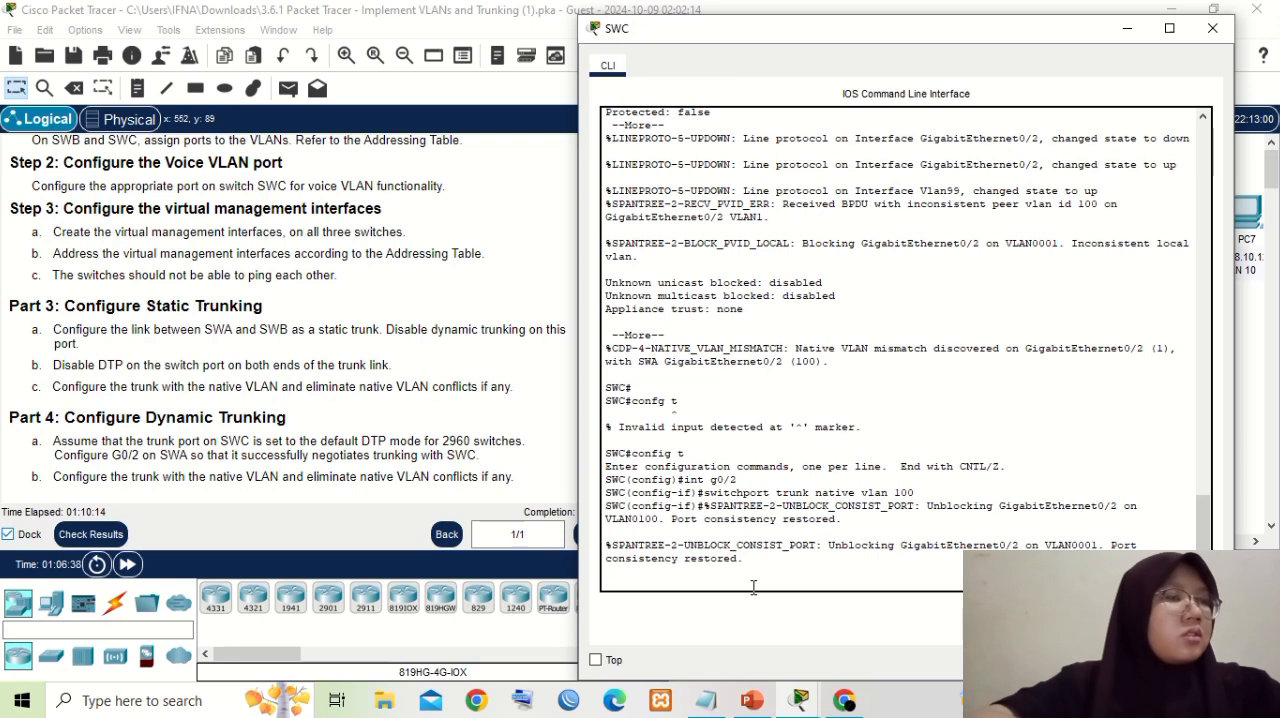
{"action": "key", "text": "Return"}
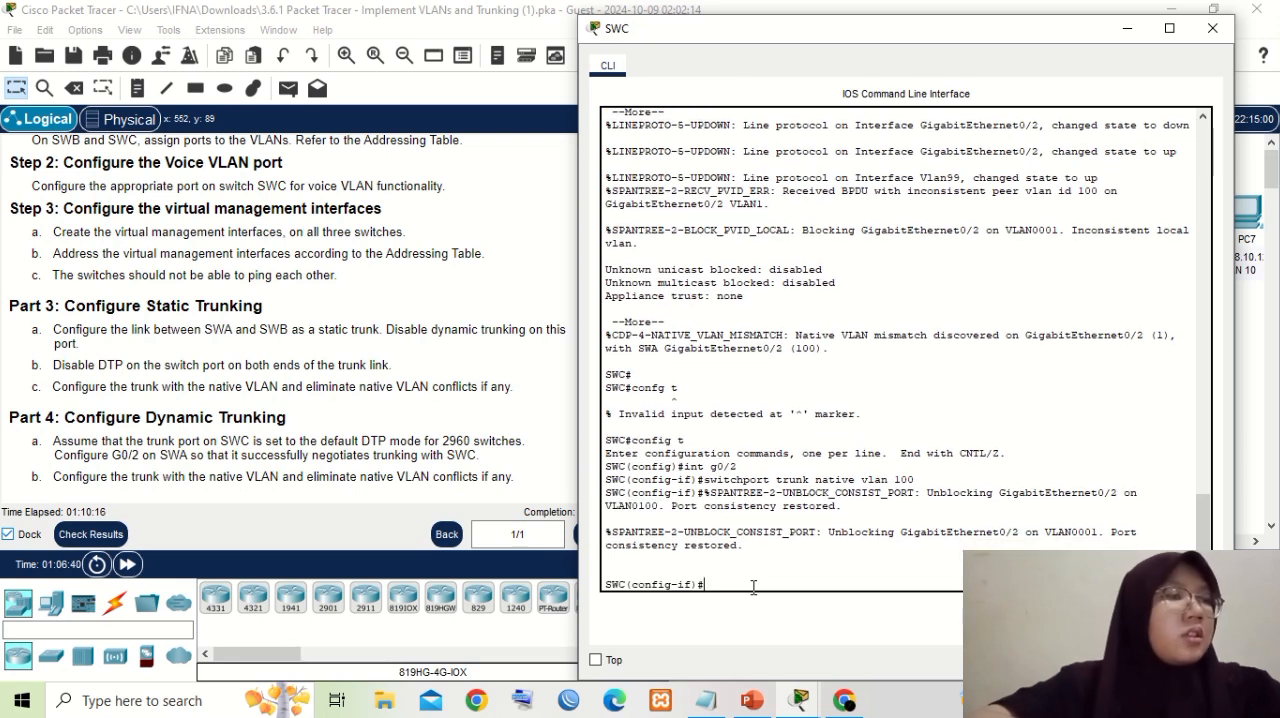
- Put SWC's console away and open the Command Prompt on PC1, the VLAN 10 computer attached to SWB
{"action": "left_click_drag", "start_coordinate": [840, 42], "coordinate": [881, 86]}
{"action": "left_click", "coordinate": [1171, 74]}
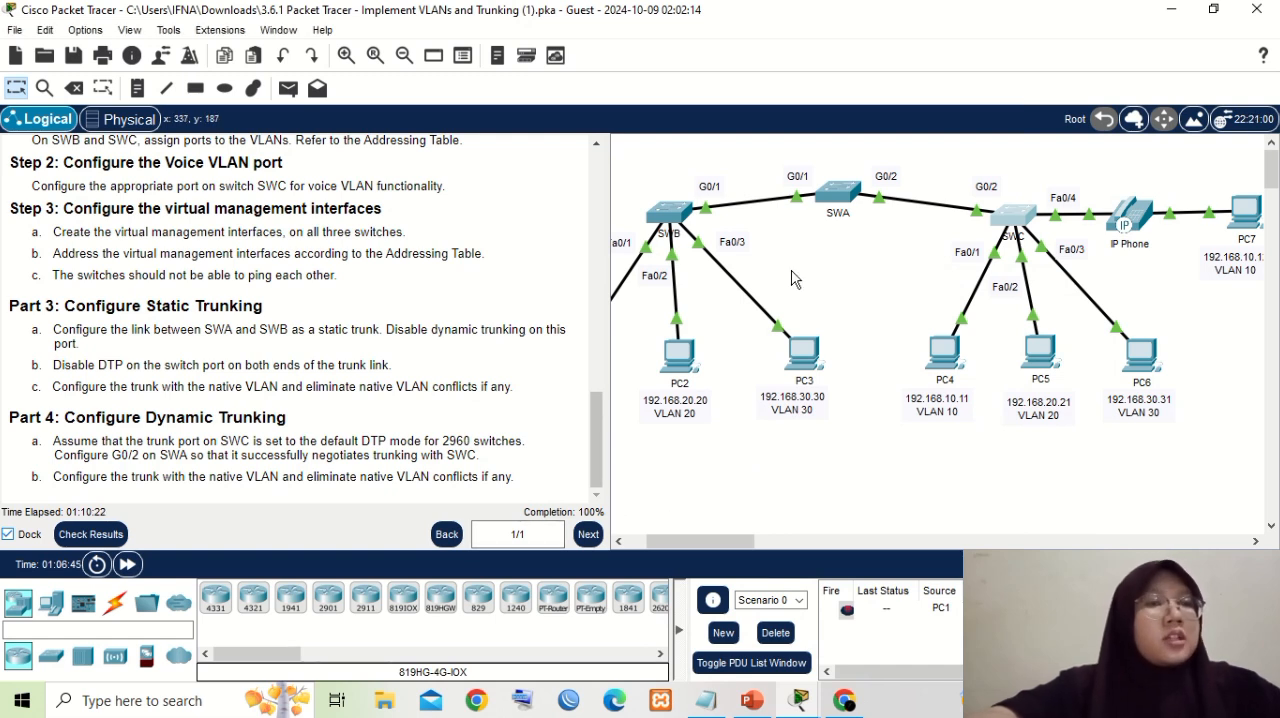
{"action": "mouse_move", "coordinate": [689, 541]}
{"action": "left_mouse_down"}
{"action": "mouse_move", "coordinate": [751, 543]}
{"action": "mouse_move", "coordinate": [674, 550]}
{"action": "left_mouse_up"}
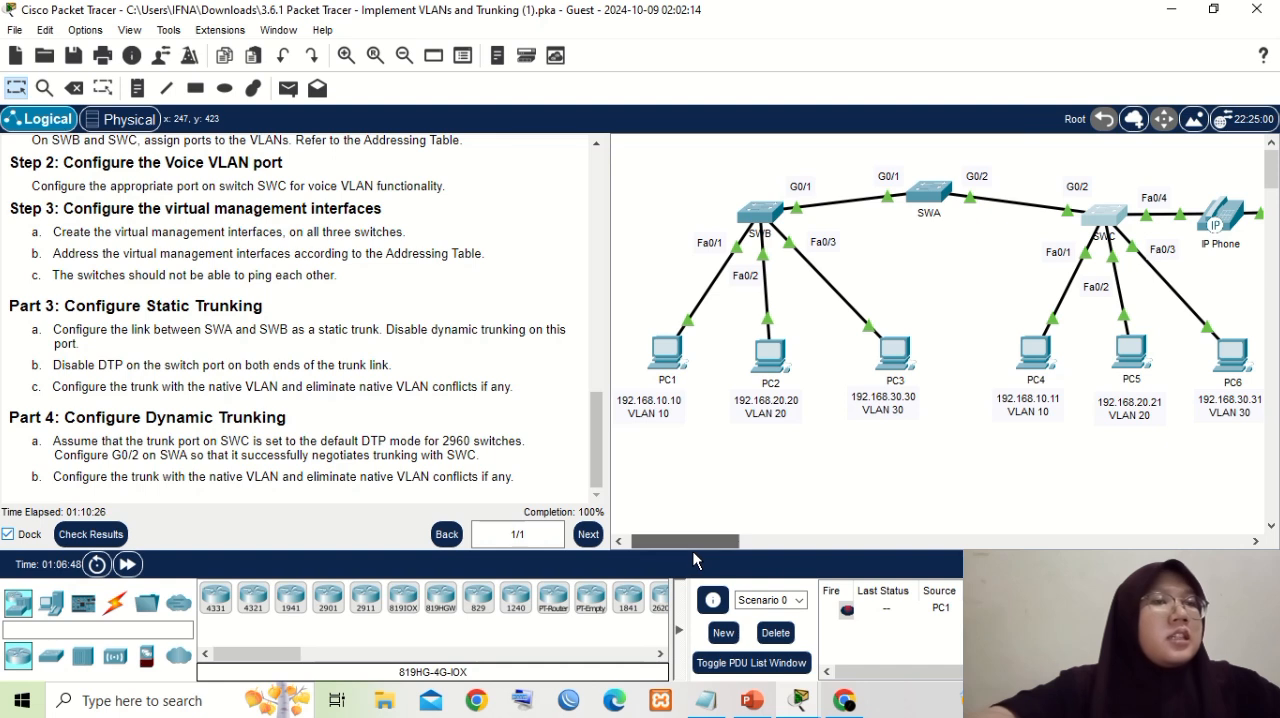
{"action": "left_click", "coordinate": [668, 355]}
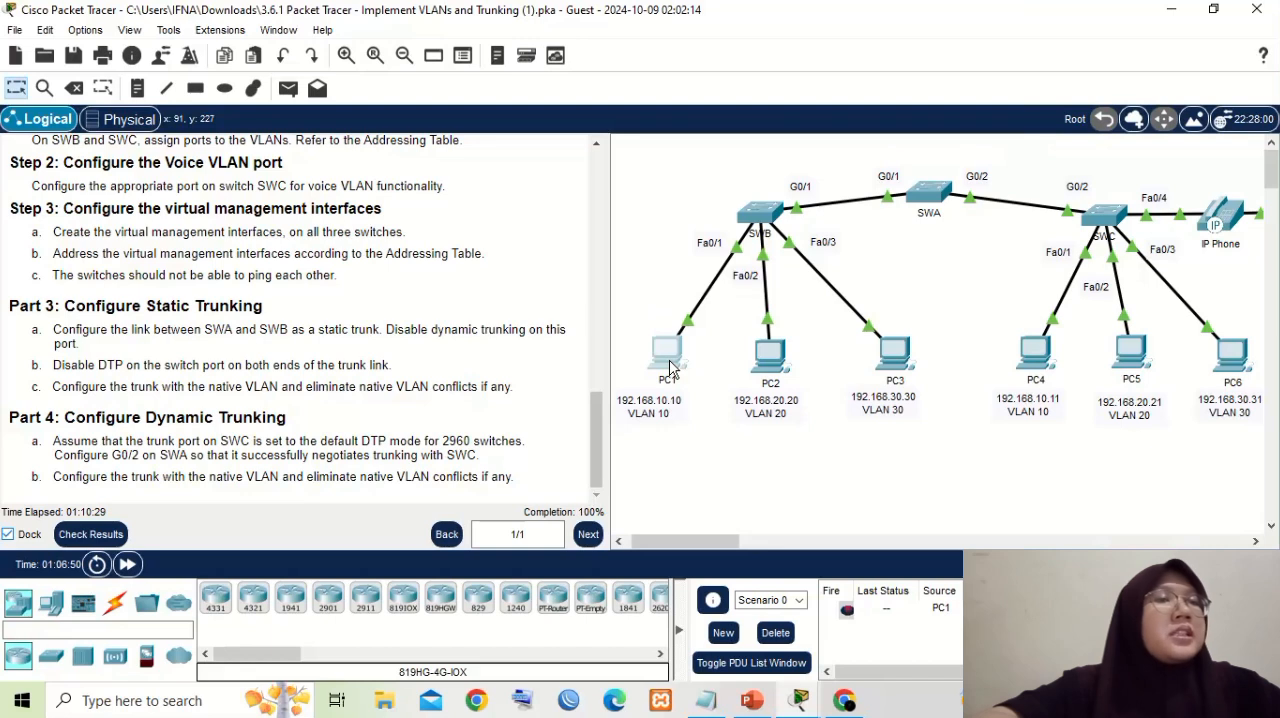
{"action": "left_click", "coordinate": [668, 355]}
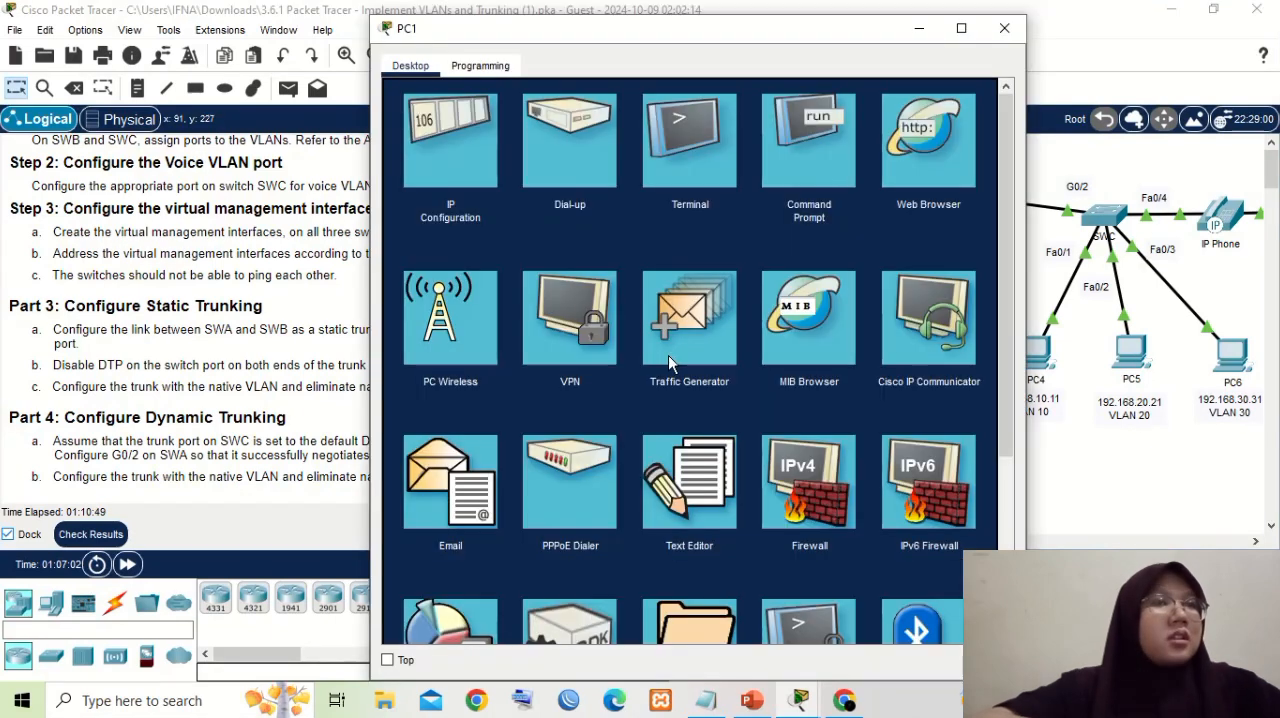
{"action": "left_click", "coordinate": [805, 131]}
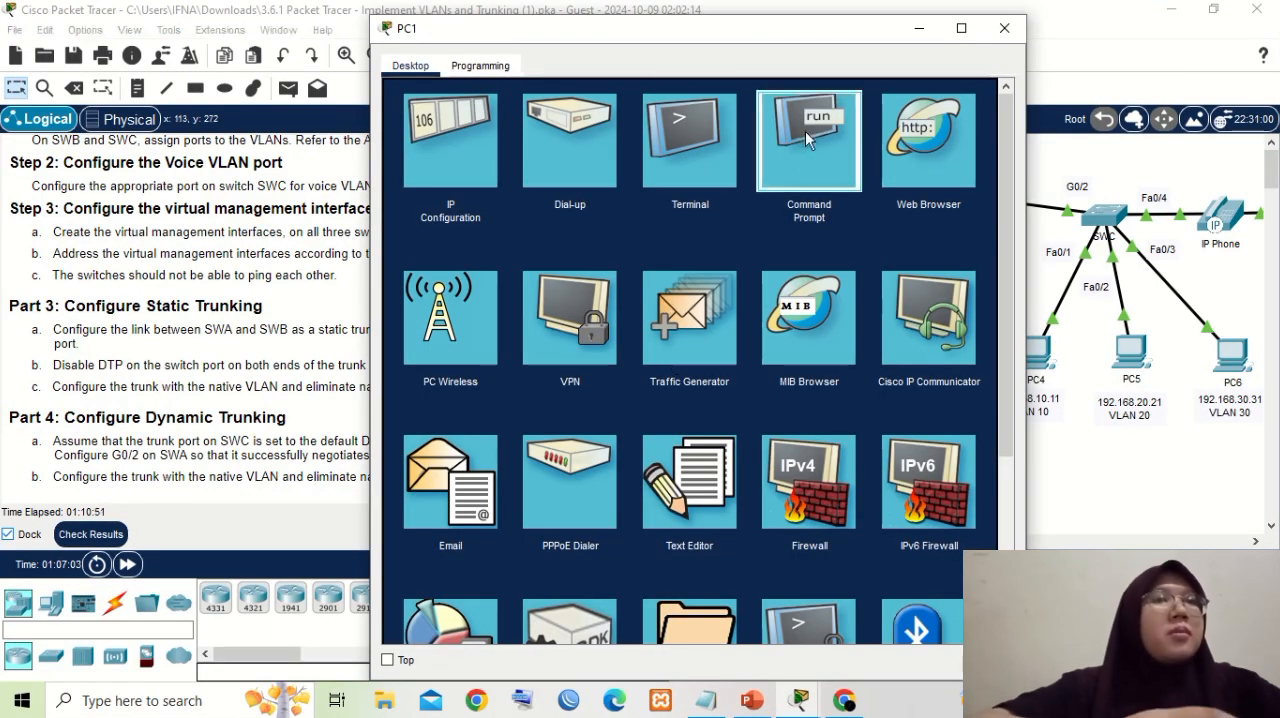